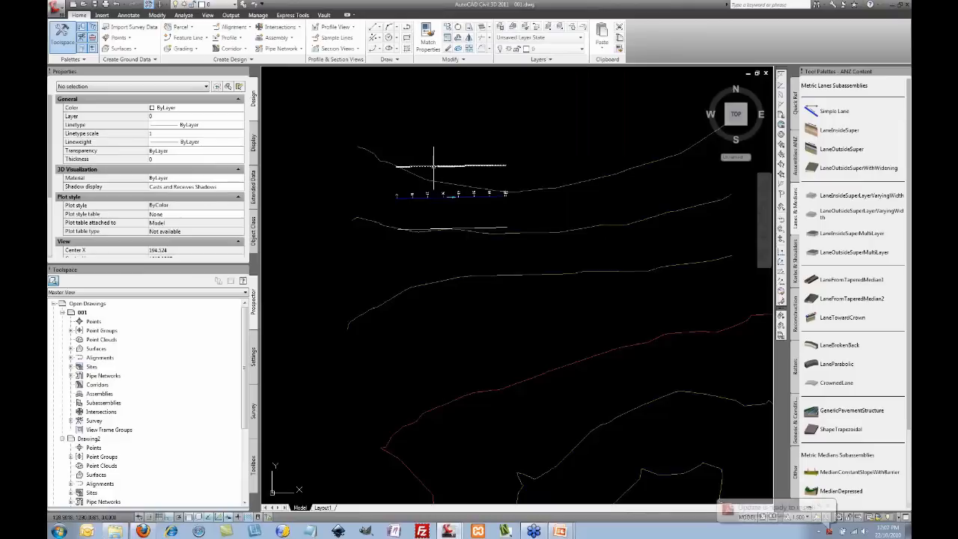
Step: Create an alignment named left from the upper offset line, keeping its direction
click(233, 27)
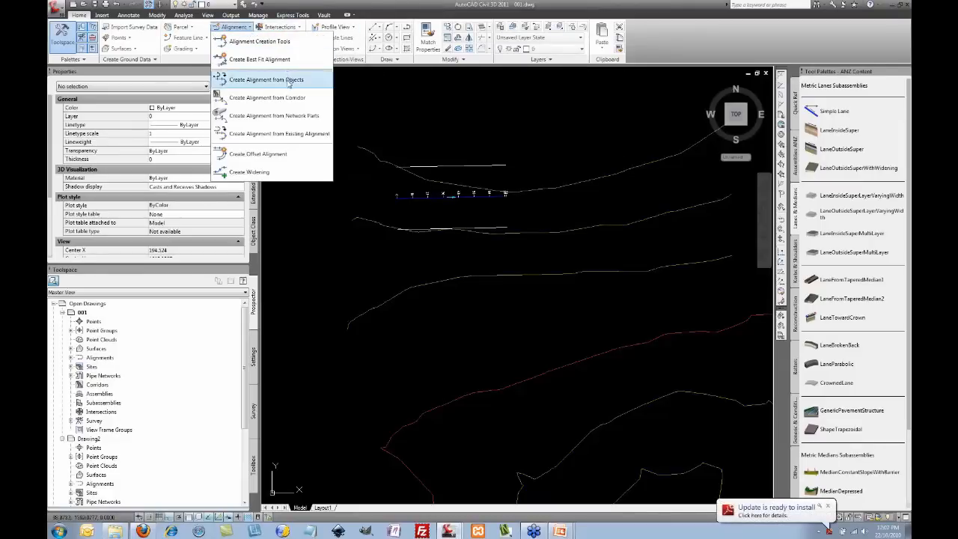
click(266, 79)
click(434, 166)
key(Return)
right_click(408, 122)
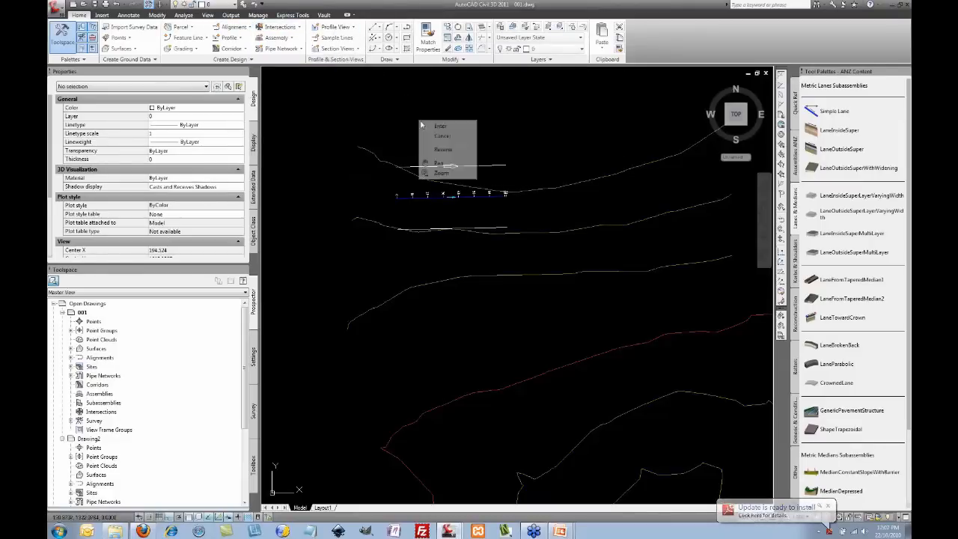
click(428, 125)
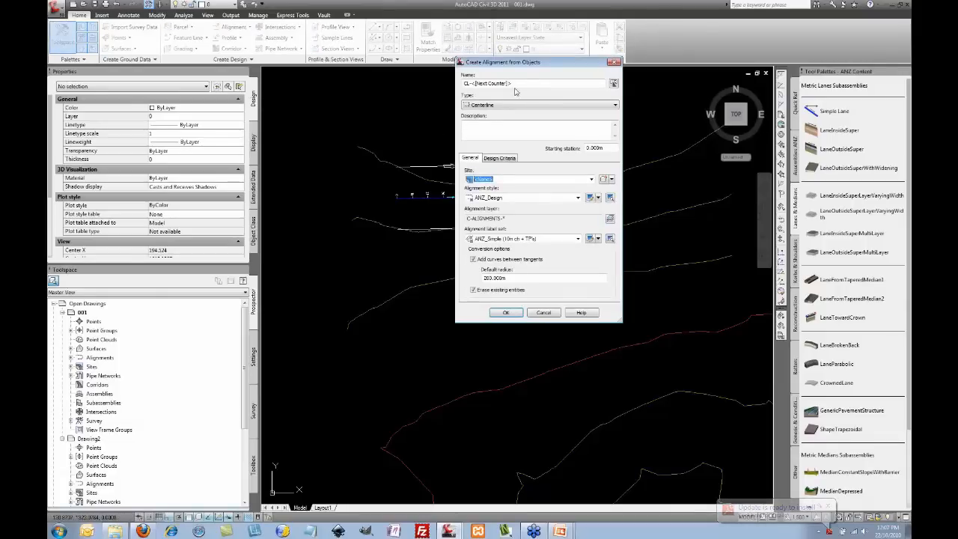
double_click(502, 83)
key(BackSpace)
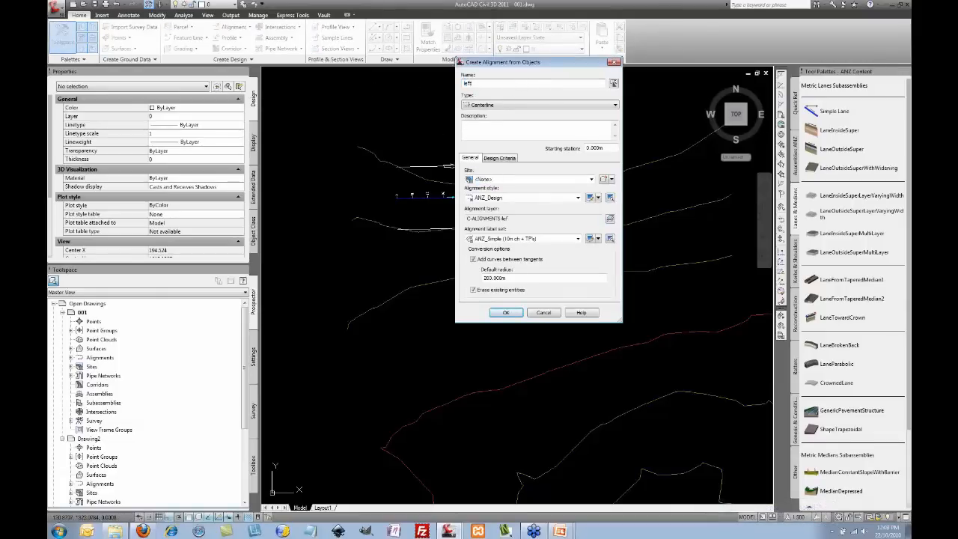
click(506, 315)
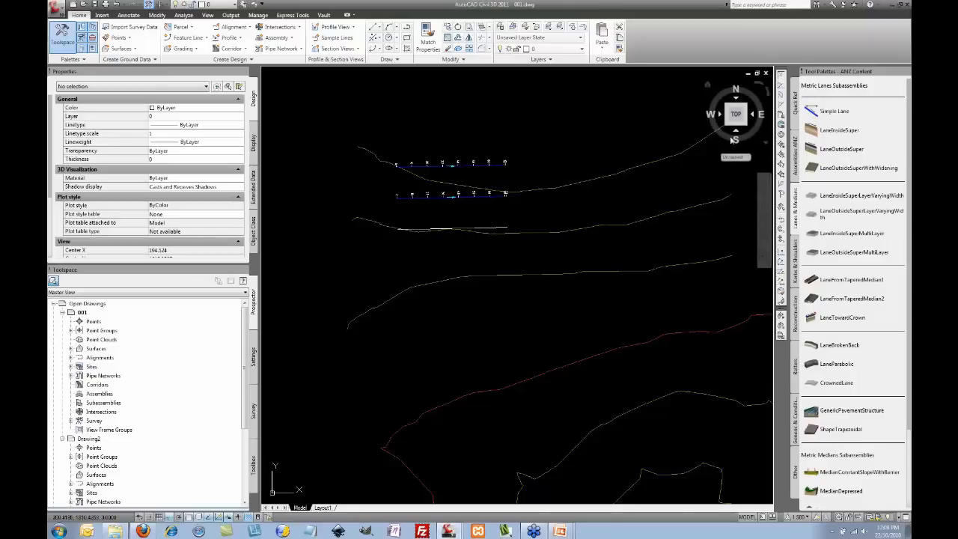
Step: Insert a sample road assembly from the Assemblies palette into empty drawing space
click(795, 150)
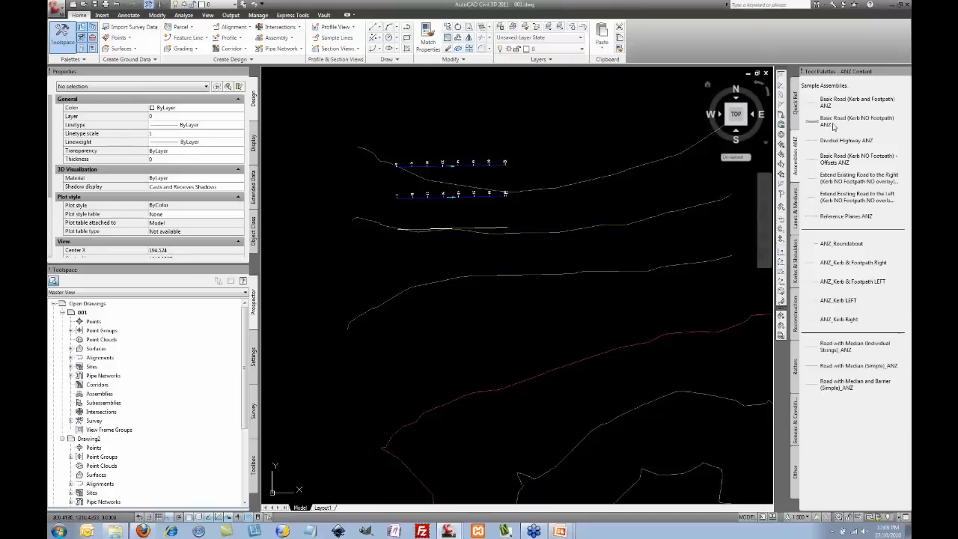
middle_drag(582, 107, 625, 189)
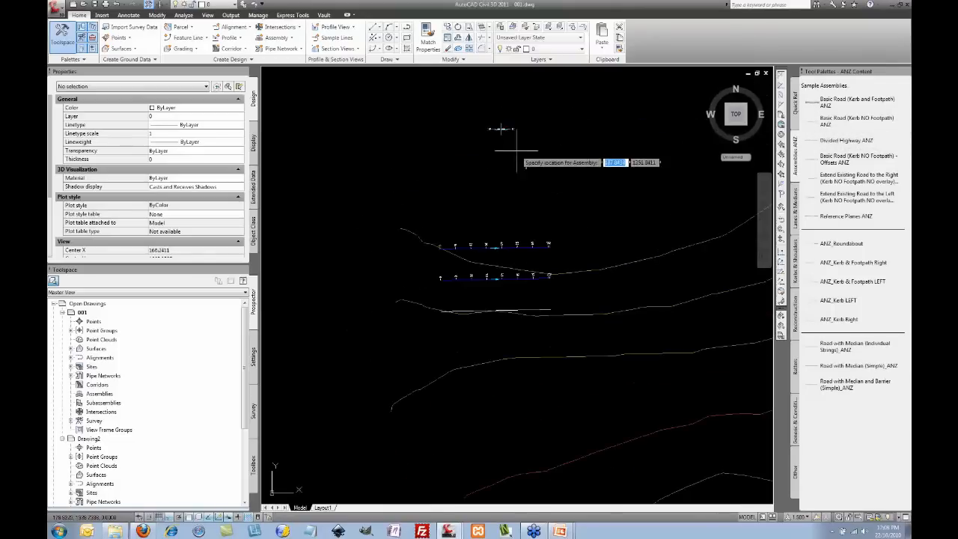
click(500, 129)
scroll(483, 122, up, 6)
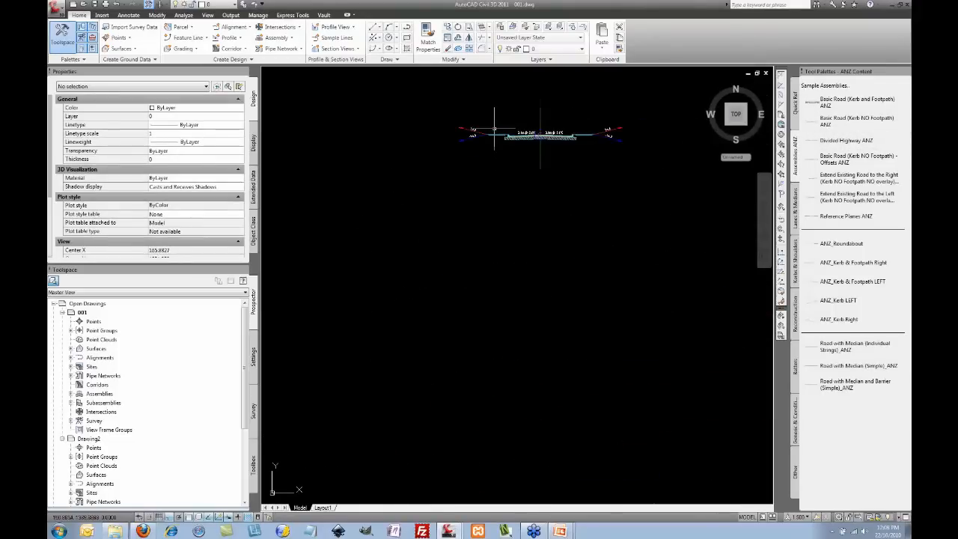
middle_drag(524, 150, 483, 157)
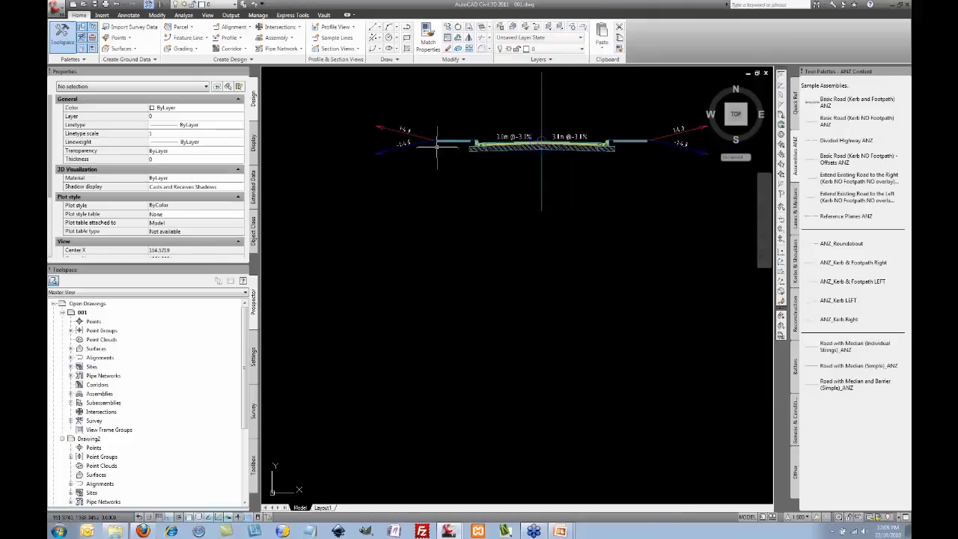
Step: Delete the daylight and footpath subassemblies from both sides of the assembly
click(398, 153)
click(682, 149)
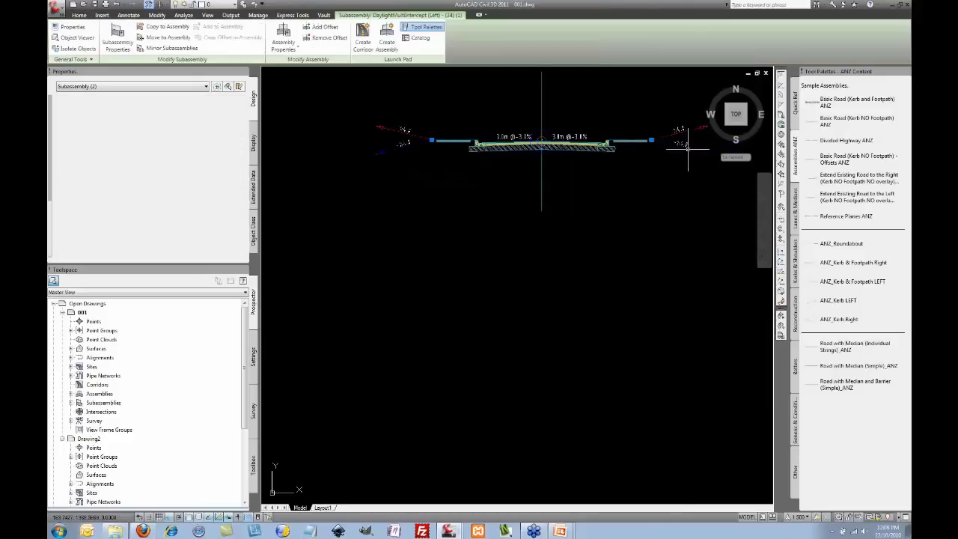
key(Delete)
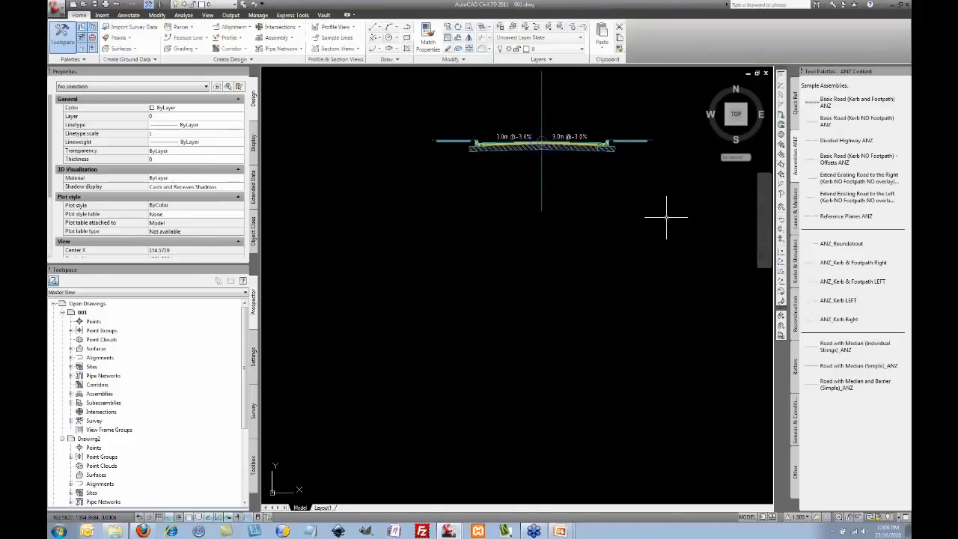
click(457, 141)
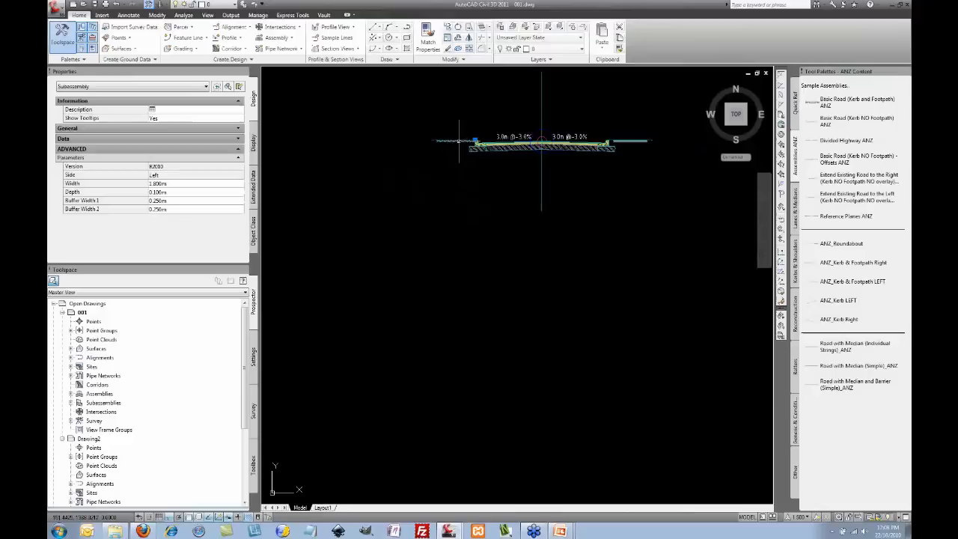
click(625, 141)
key(Delete)
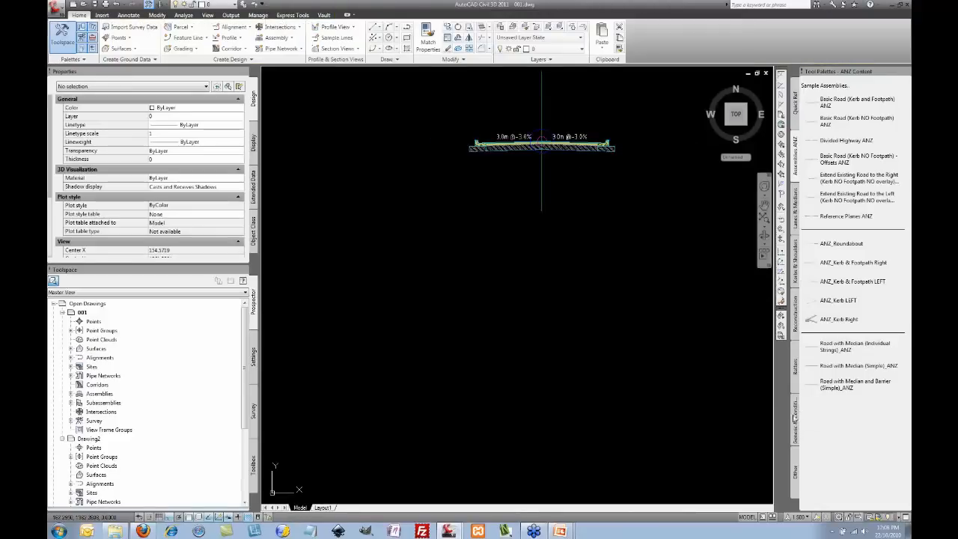
click(795, 419)
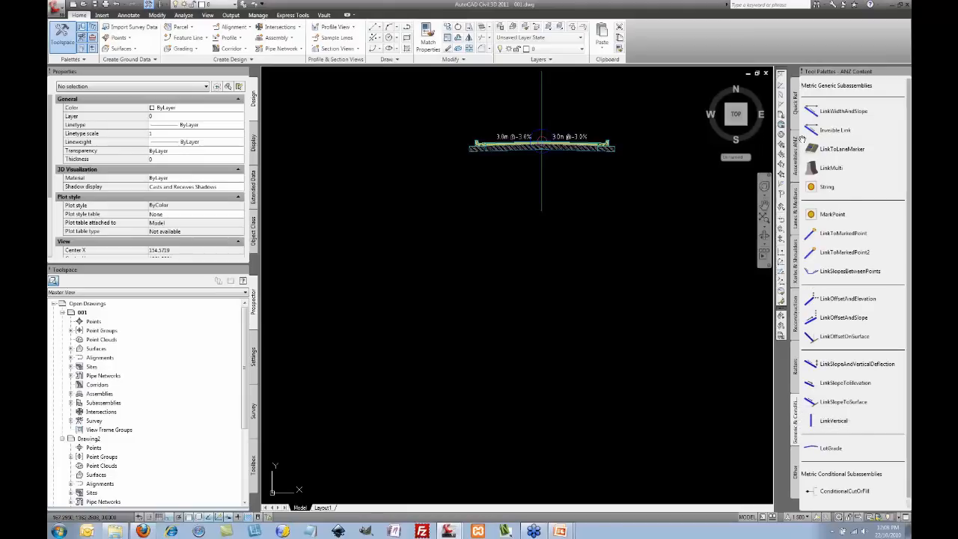
Step: Attach a LinkWidthAndSlope subassembly, side set to Left, to the left kerb marker
click(814, 113)
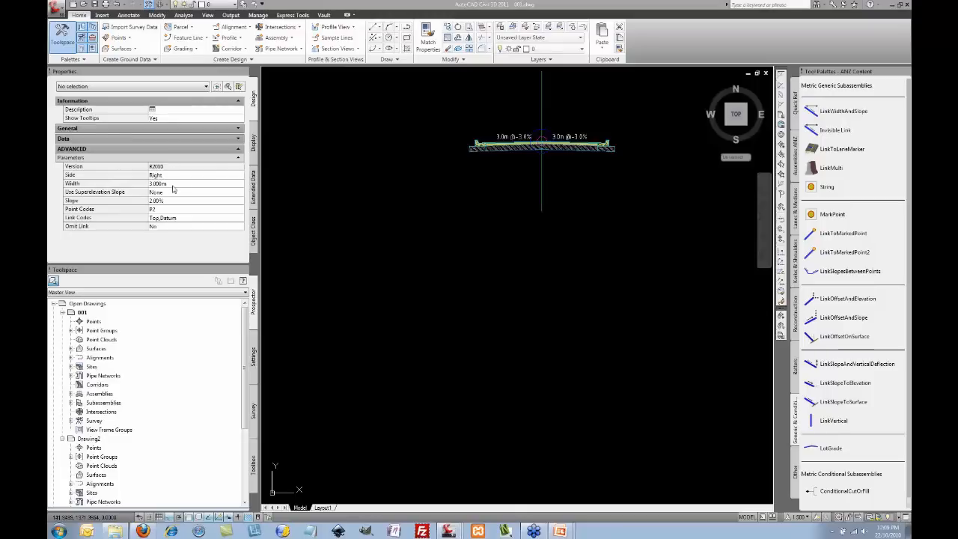
scroll(613, 138, up, 5)
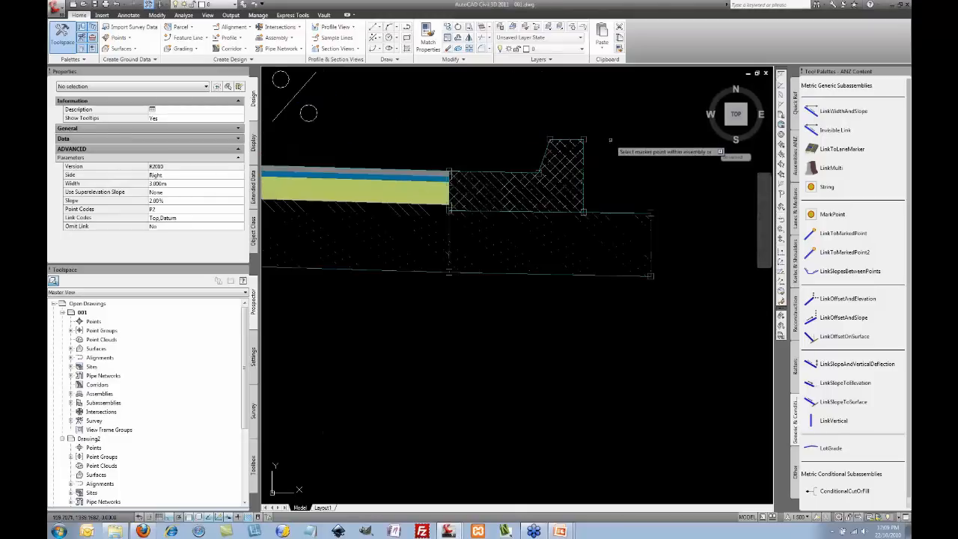
scroll(586, 139, down, 8)
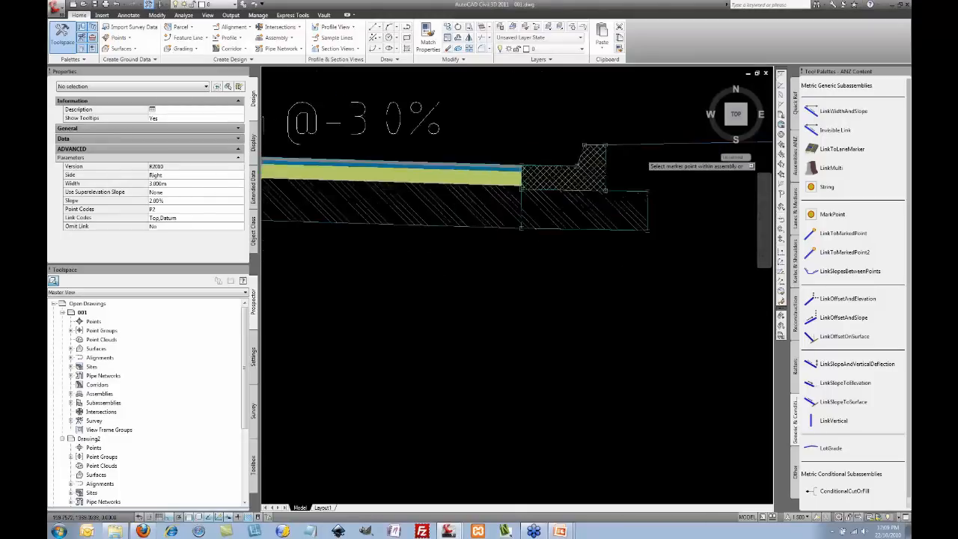
click(172, 176)
click(174, 192)
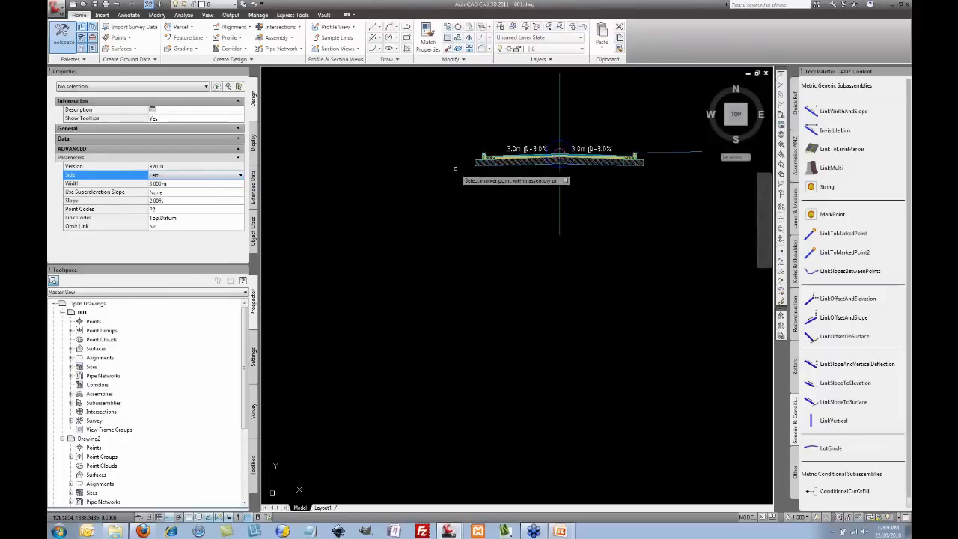
scroll(481, 157, up, 5)
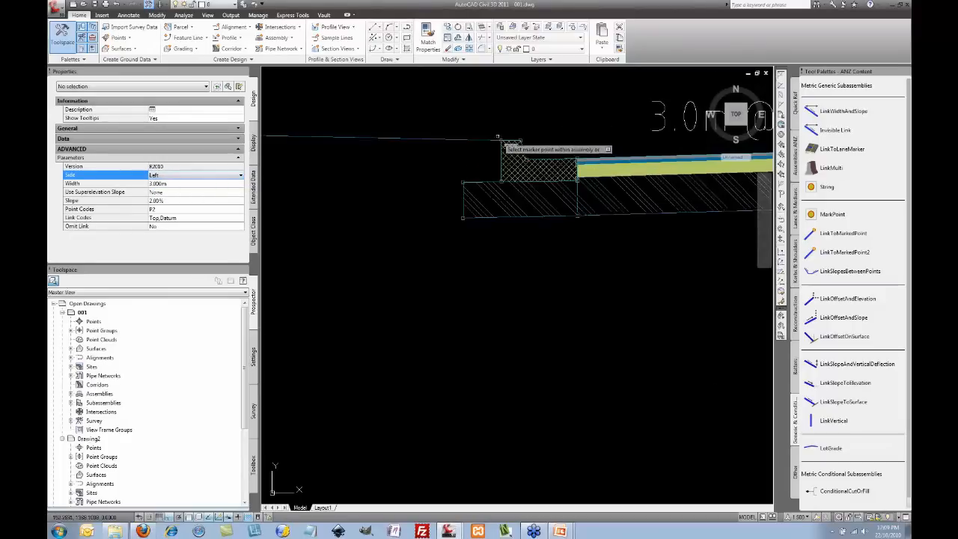
click(500, 139)
key(Escape)
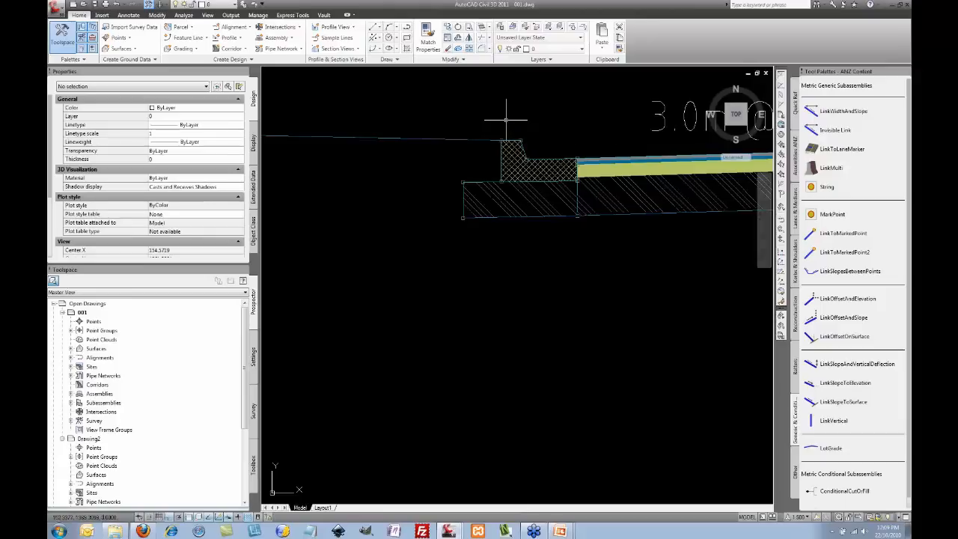
scroll(515, 131, down, 5)
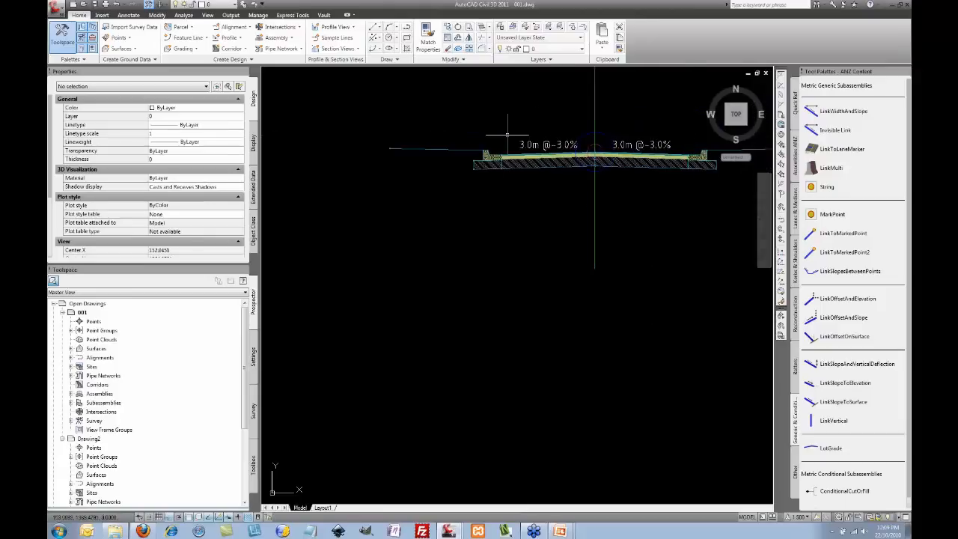
Step: Rename the right link to FOOTPATH RIGHT in Subassembly Properties
click(633, 149)
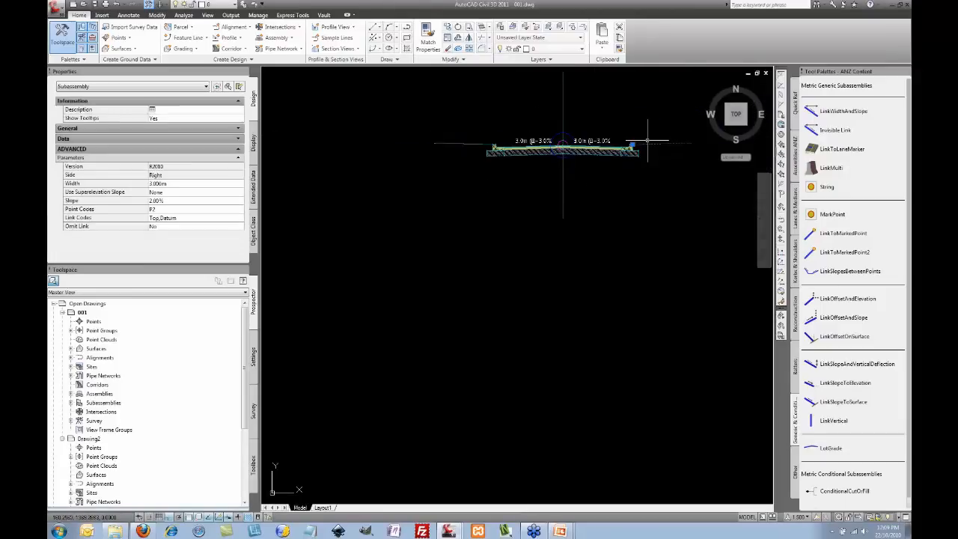
right_click(638, 109)
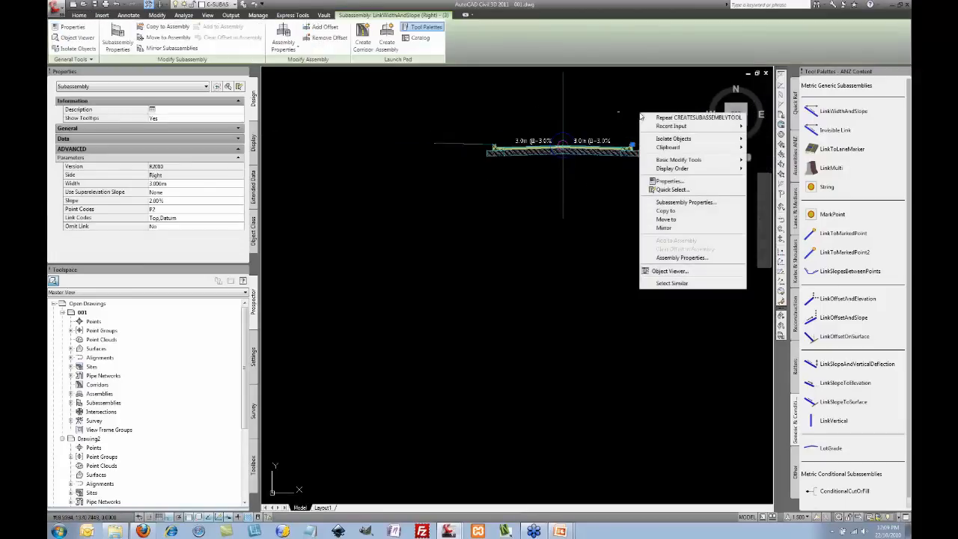
click(677, 203)
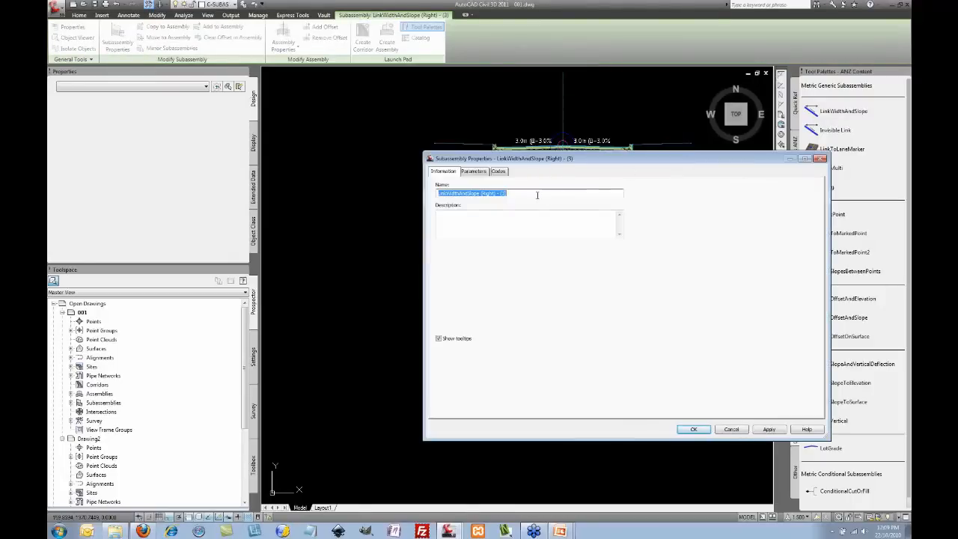
text(FOOTPATH RIGHT)
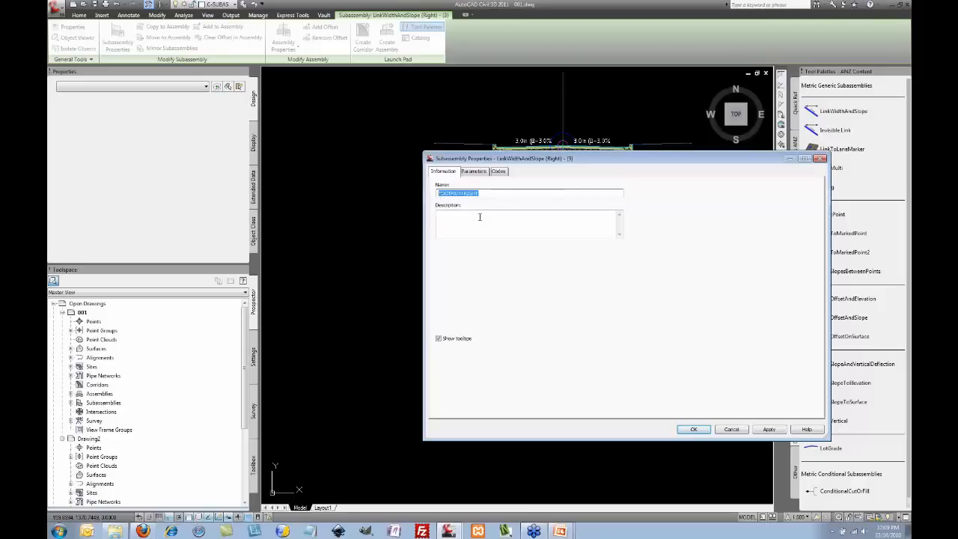
click(694, 429)
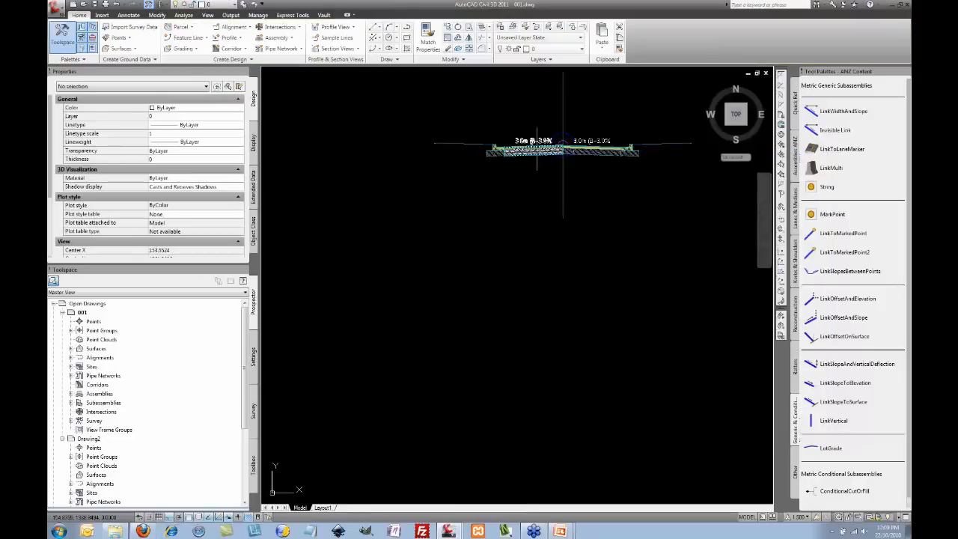
Step: Rename the left link to FOOTPATH LEFT in Subassembly Properties
right_click(480, 112)
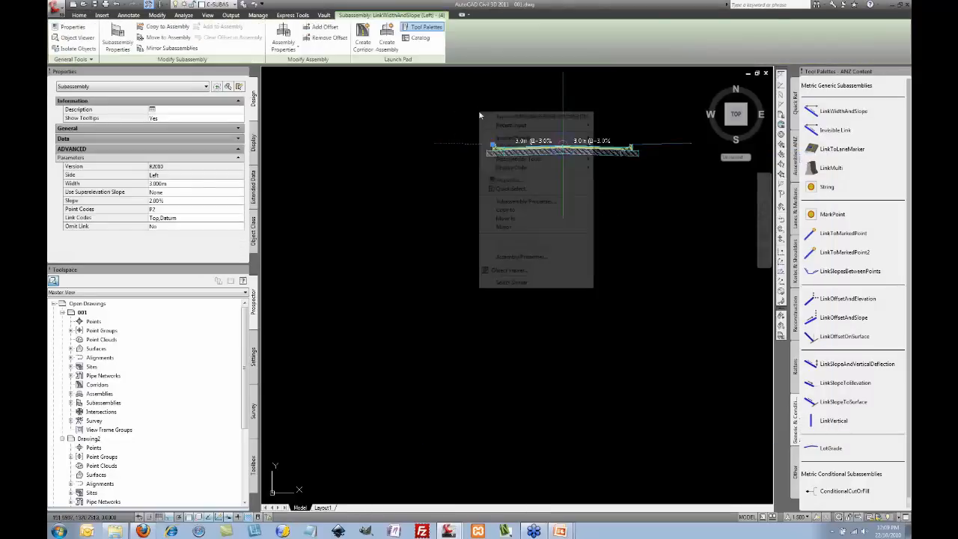
click(528, 199)
text(FOOTPATH RIGHT)
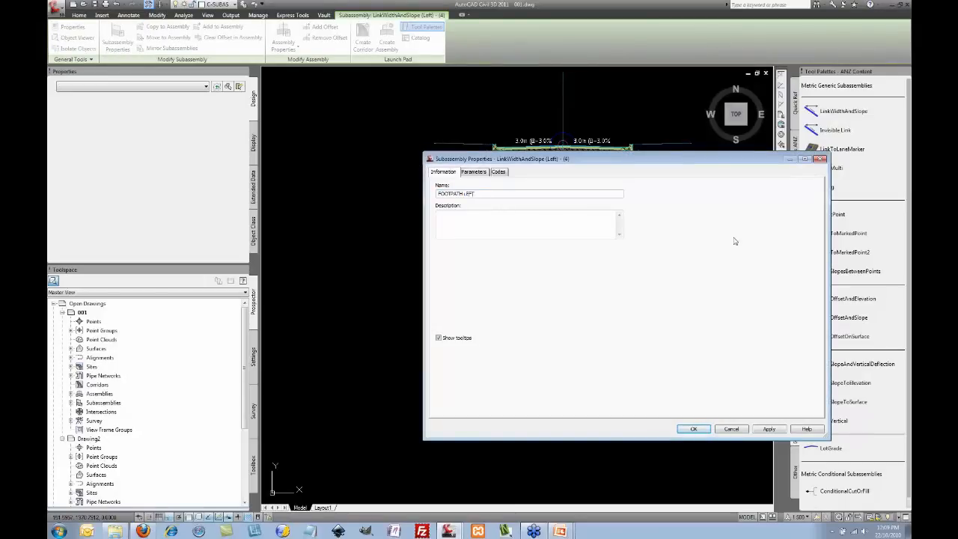
click(694, 429)
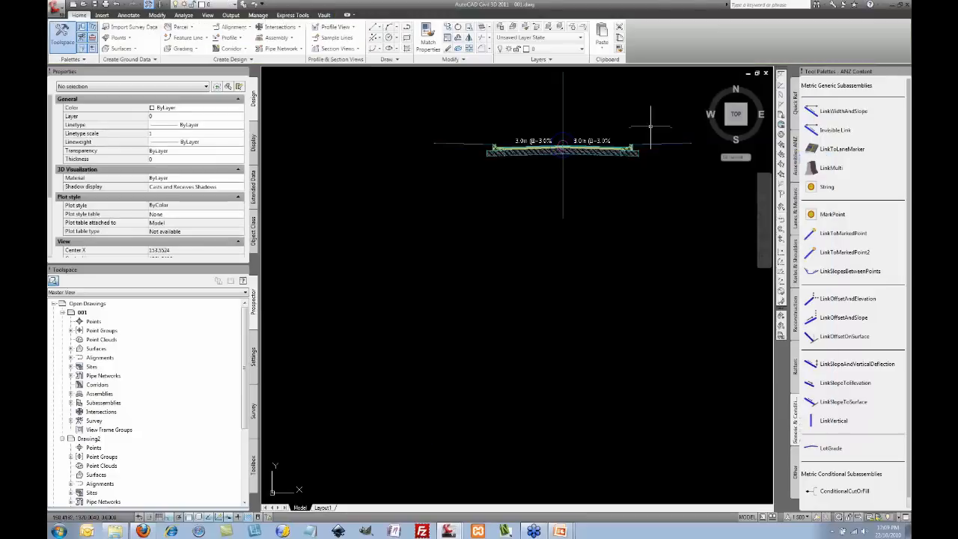
scroll(616, 153, down, 5)
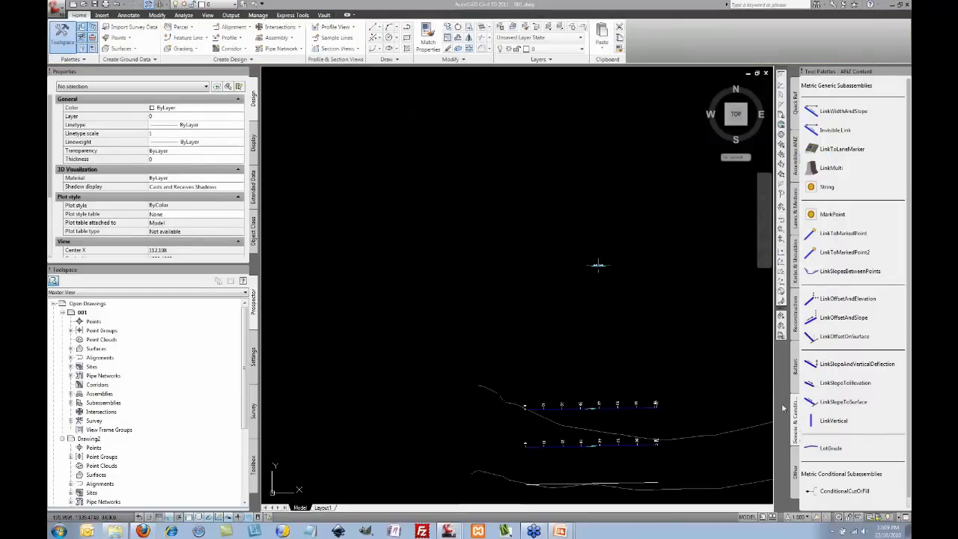
Step: Sample the Natural surface along CL-1 and place new profile view CL-1-Longsection-1
mouse_move(644, 316)
middle_down()
mouse_move(650, 259)
mouse_move(636, 196)
mouse_move(580, 220)
middle_up()
click(578, 279)
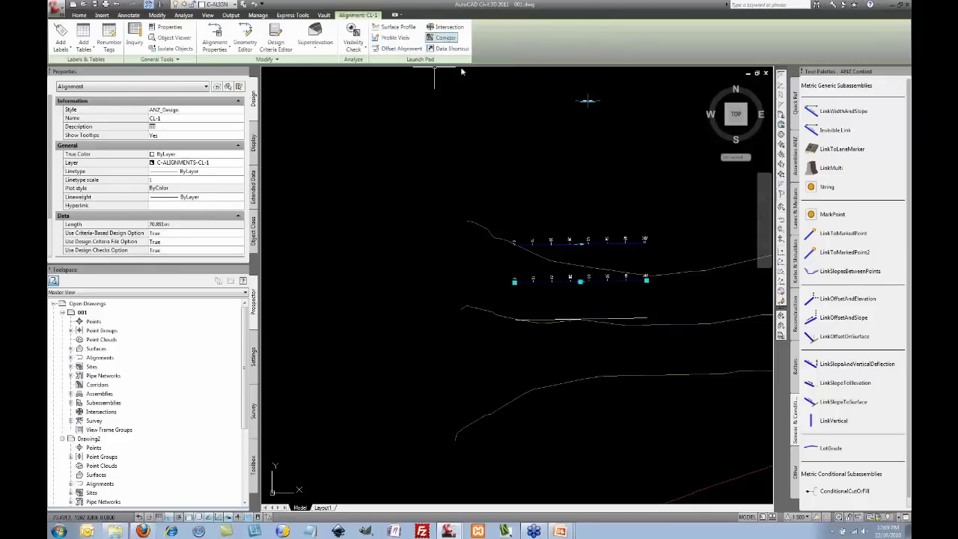
click(382, 29)
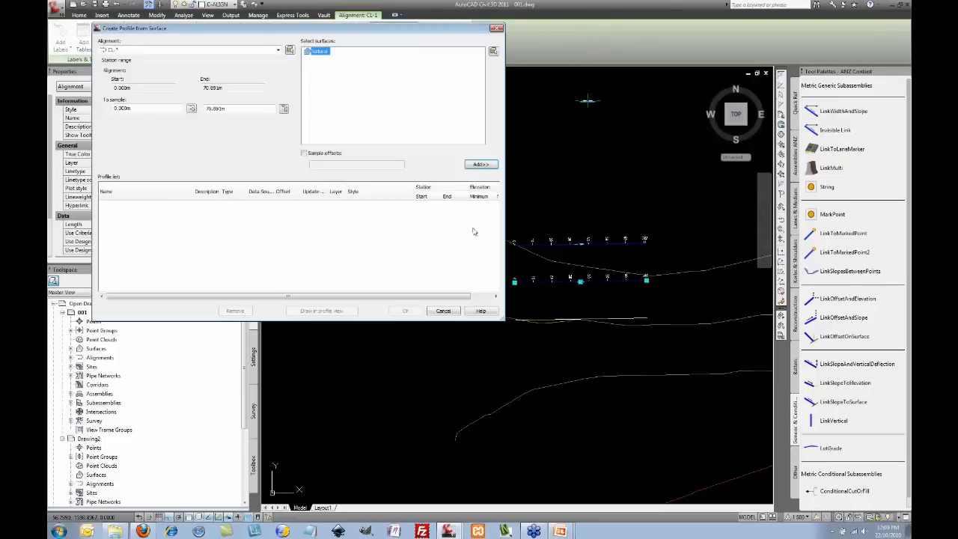
click(481, 165)
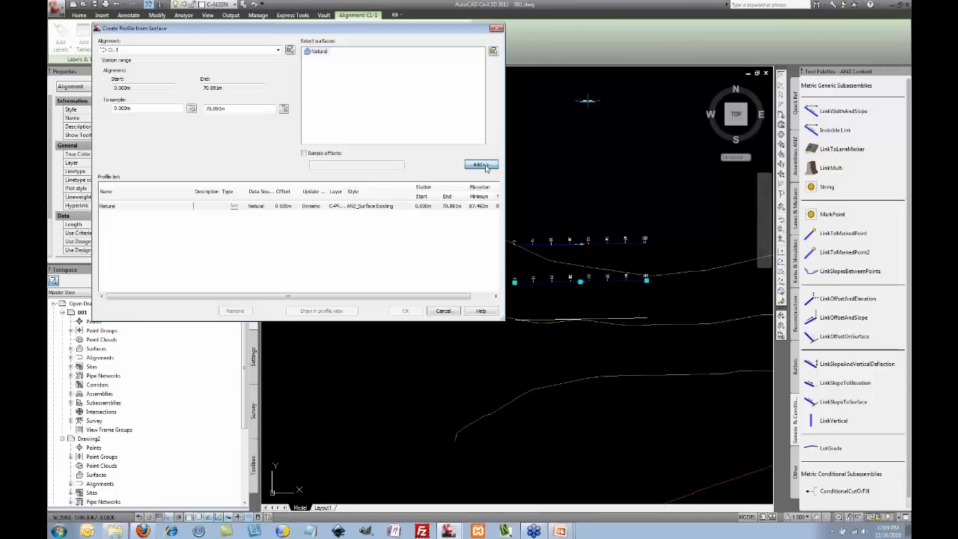
click(339, 312)
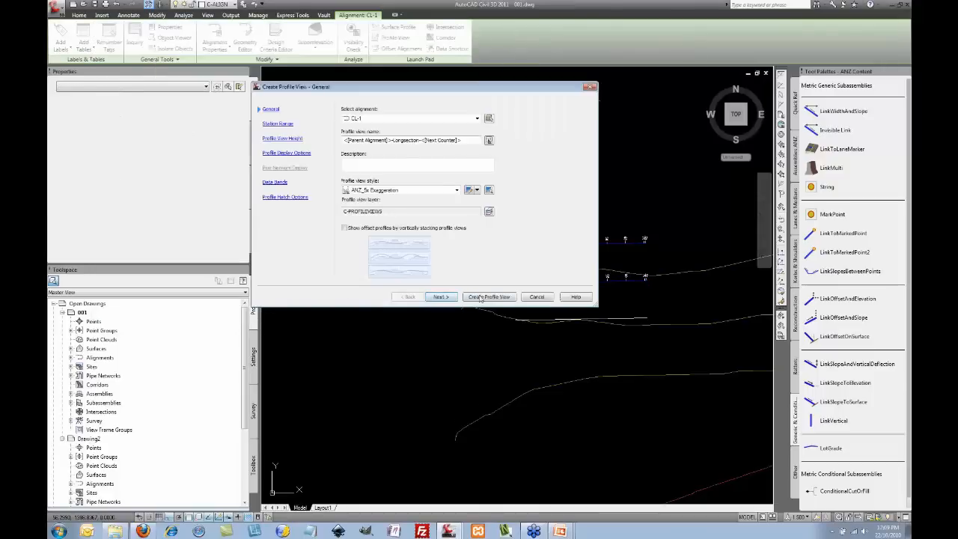
click(481, 297)
scroll(589, 200, down, 3)
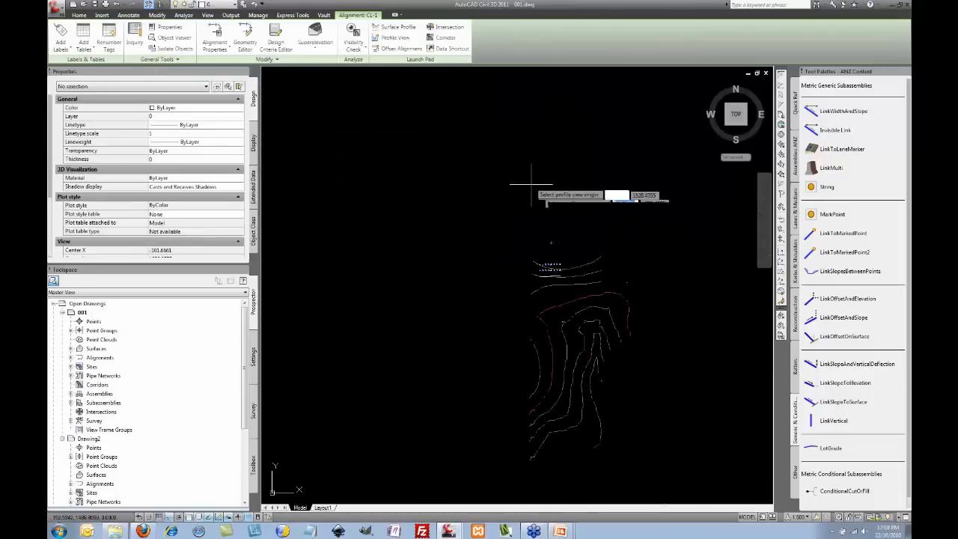
click(531, 183)
scroll(528, 188, up, 5)
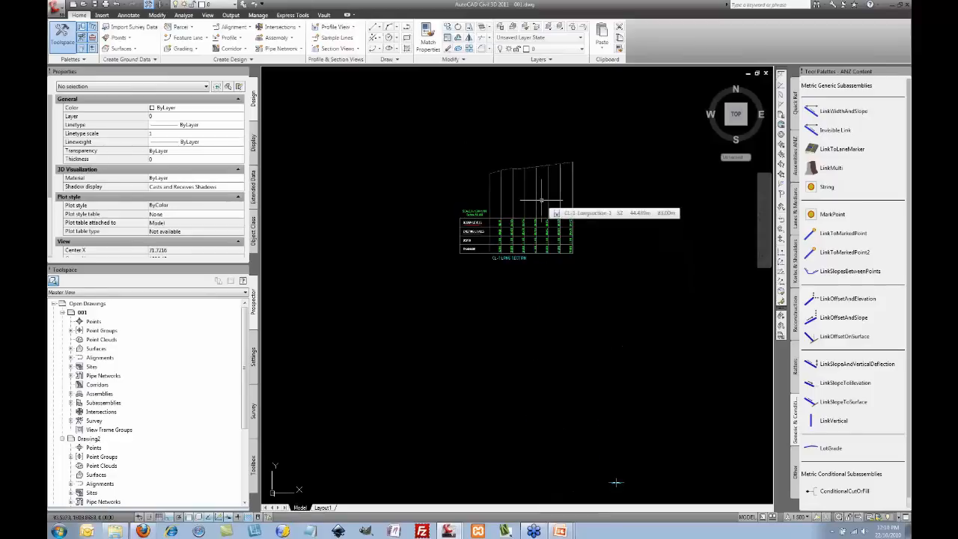
click(537, 197)
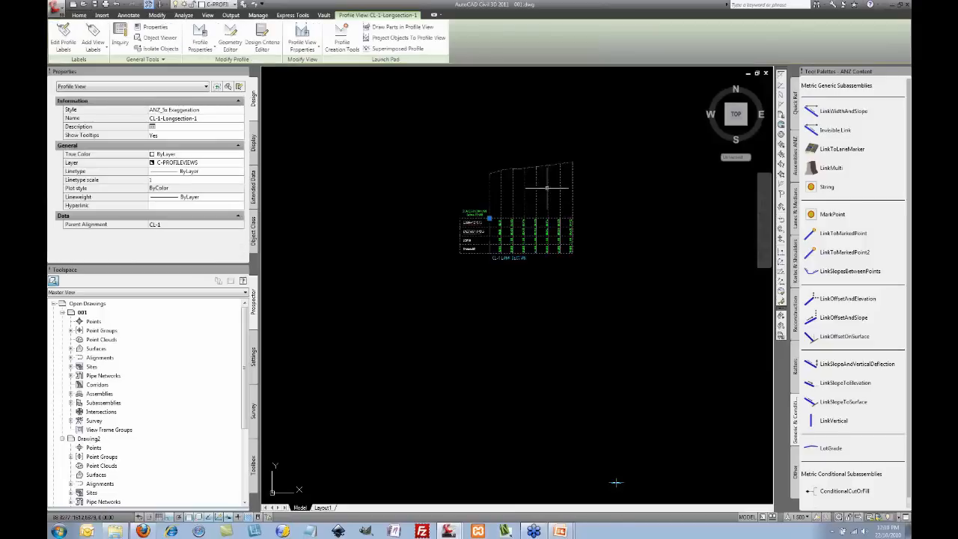
Step: Draw design profile Design-CL-1-(1) with curved tangents through three points across the view
click(347, 43)
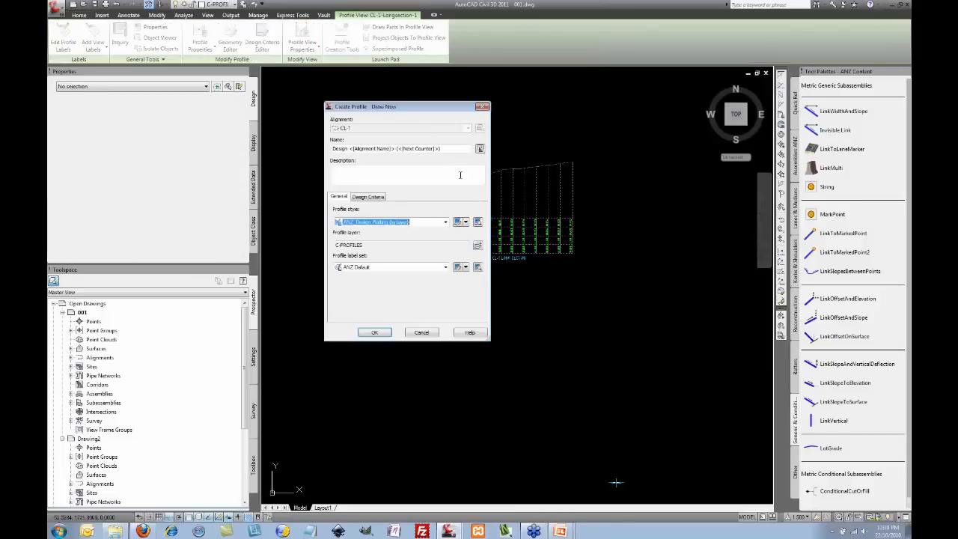
click(374, 333)
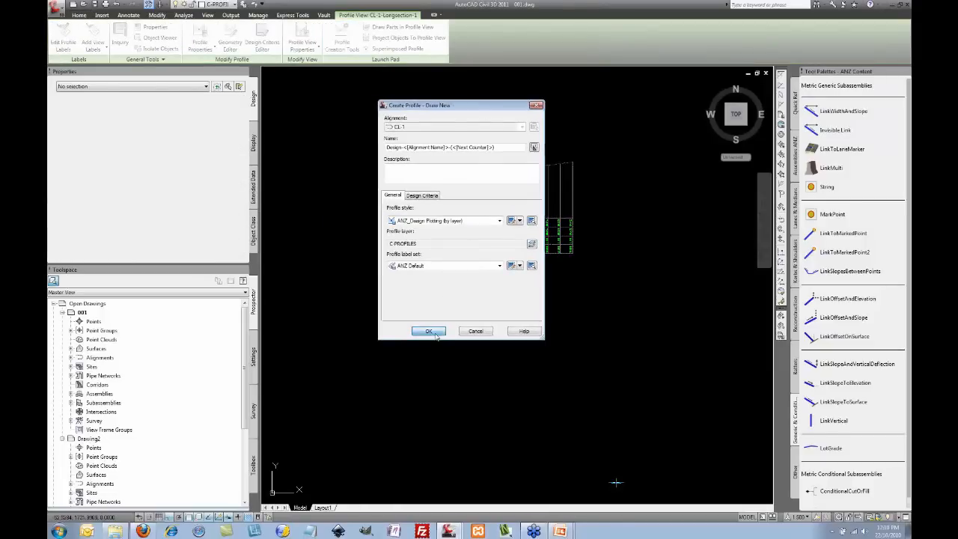
click(238, 98)
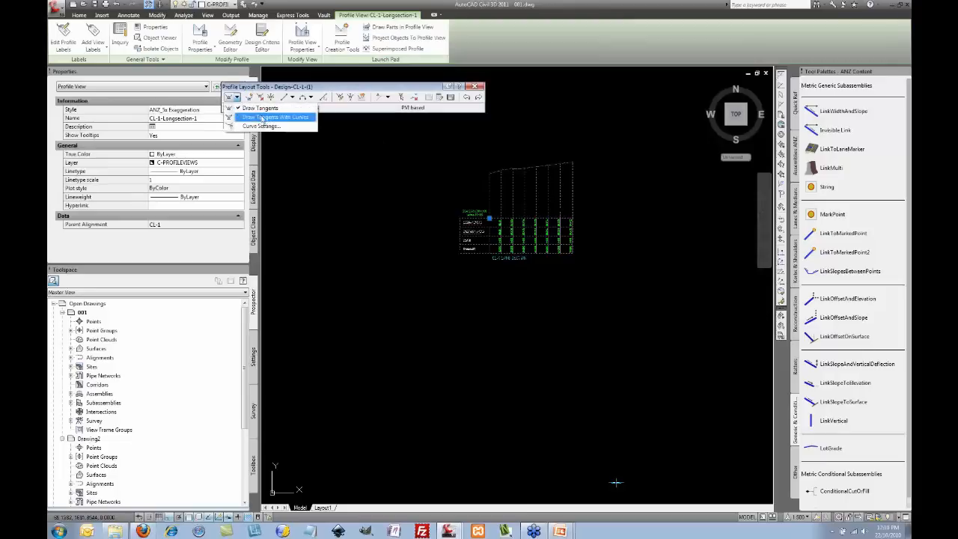
click(266, 112)
click(488, 186)
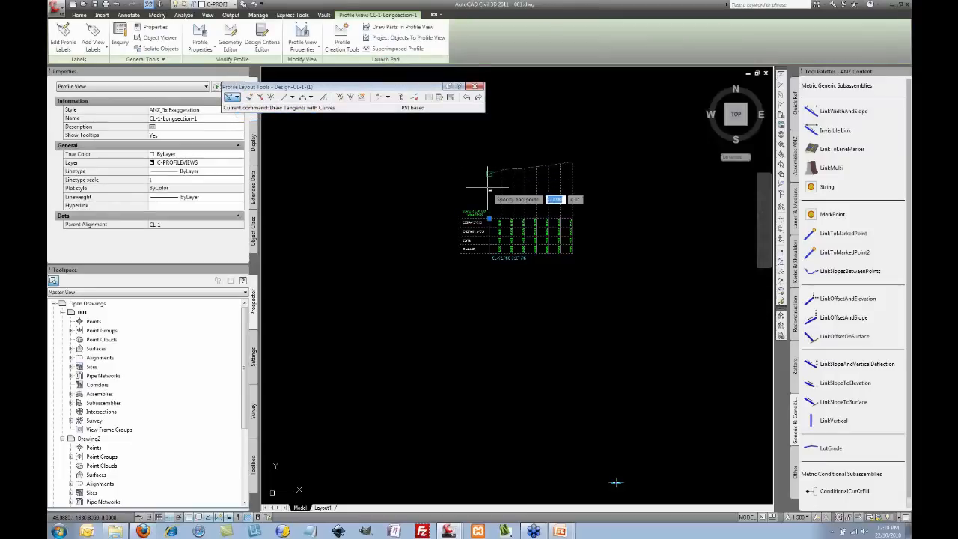
click(532, 159)
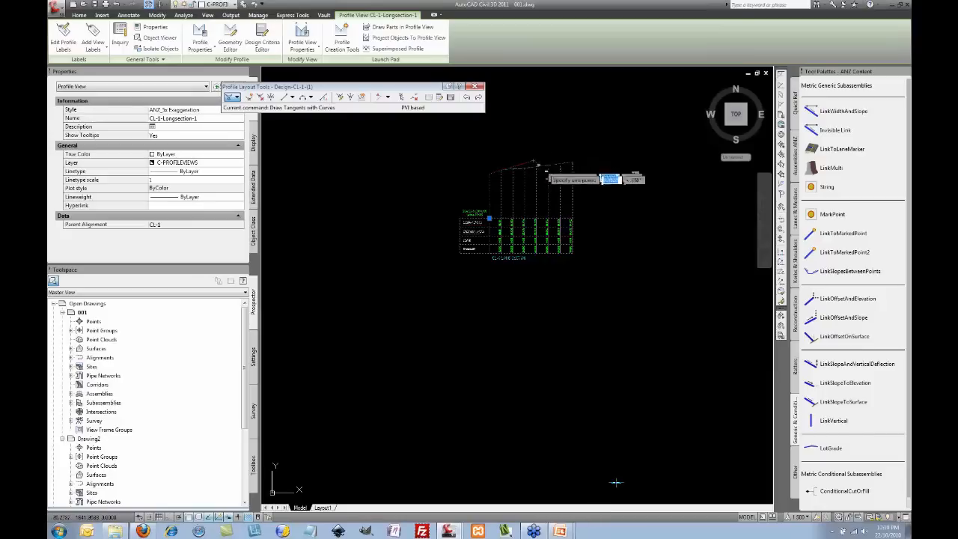
click(573, 173)
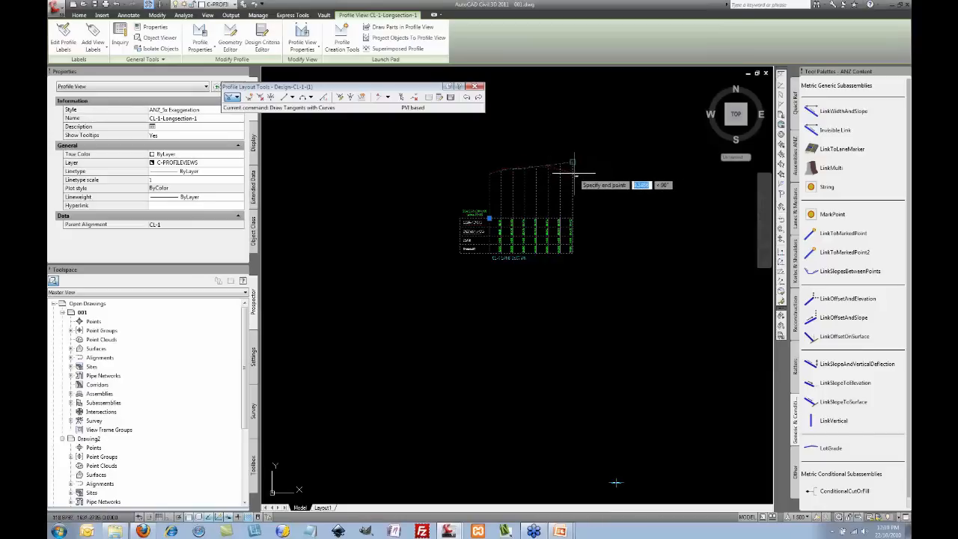
key(Return)
Step: Drag the design profile's middle PVI grip higher
click(572, 164)
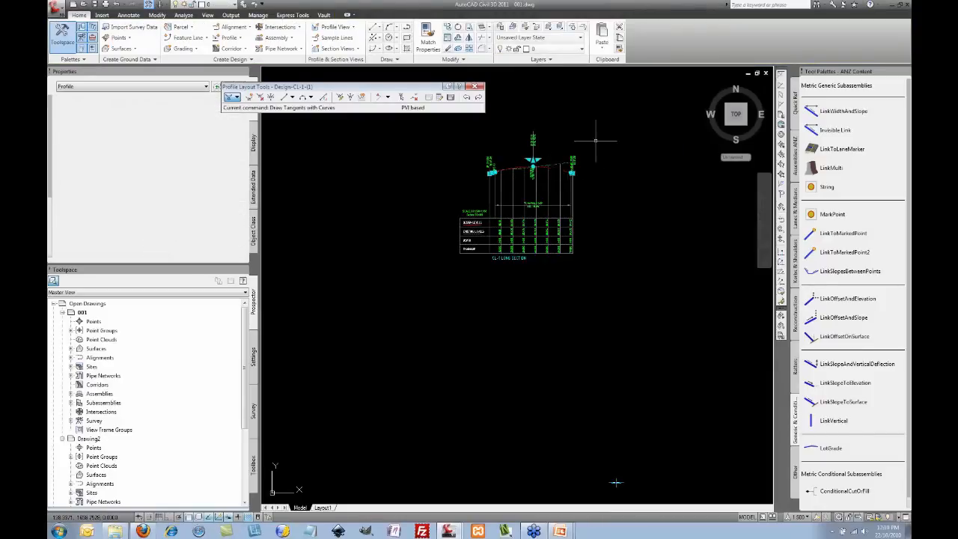
scroll(536, 160, up, 2)
scroll(528, 159, up, 2)
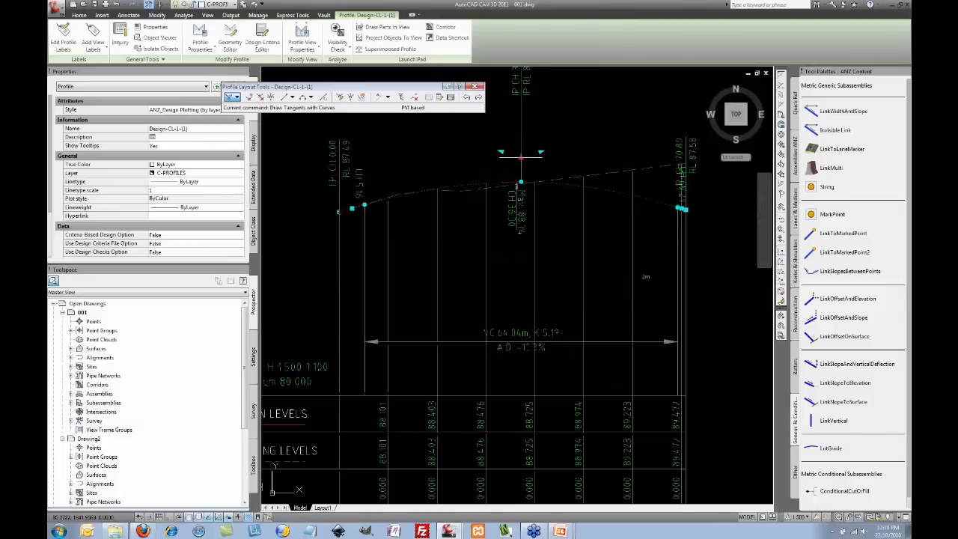
click(521, 157)
click(528, 116)
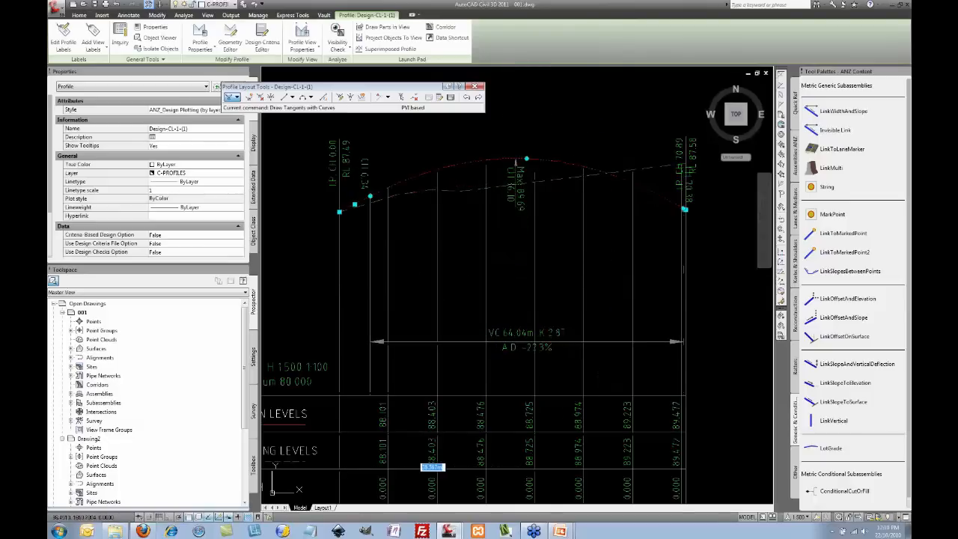
scroll(552, 147, down, 4)
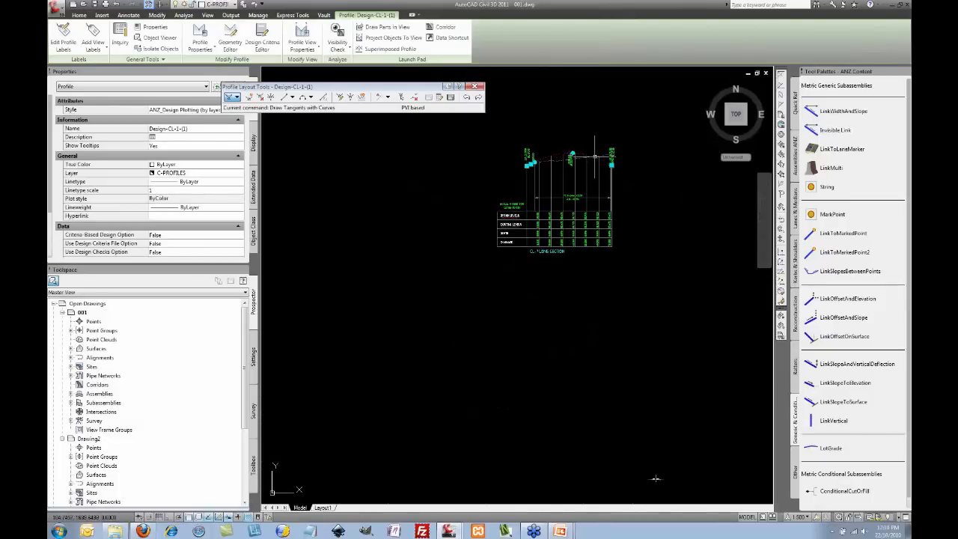
key(Escape)
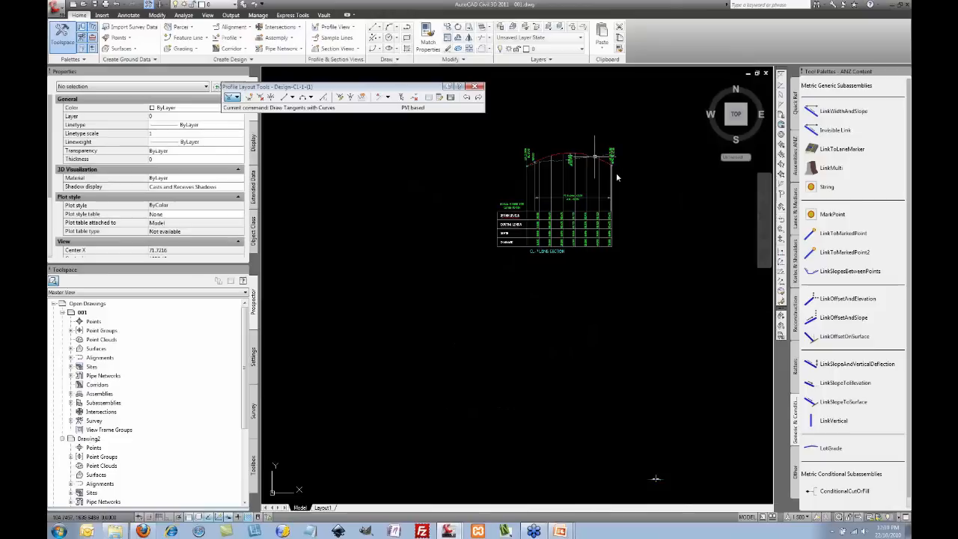
Step: Split the drawing area into two horizontal viewports
scroll(622, 210, down, 5)
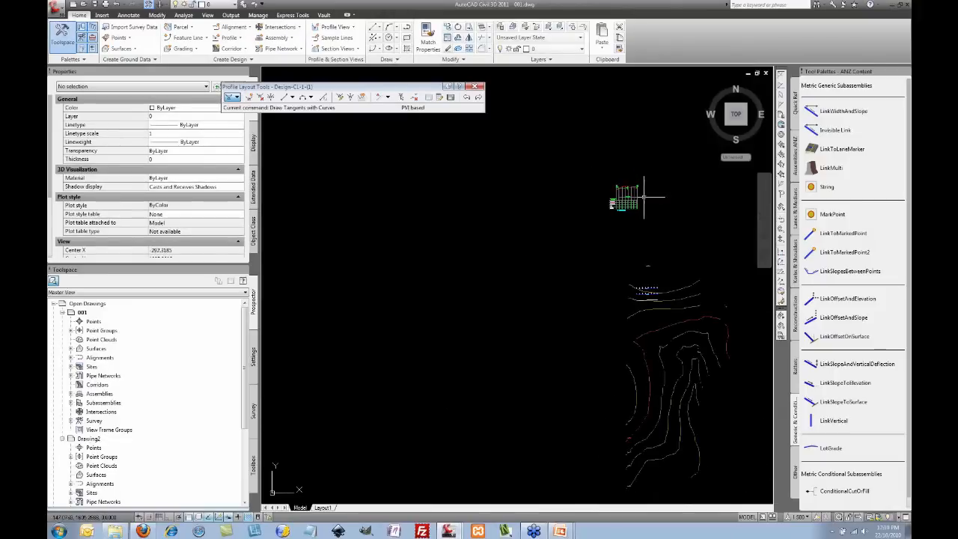
mouse_move(616, 218)
middle_down()
mouse_move(543, 176)
mouse_move(565, 171)
mouse_move(561, 183)
middle_up()
scroll(562, 177, up, 2)
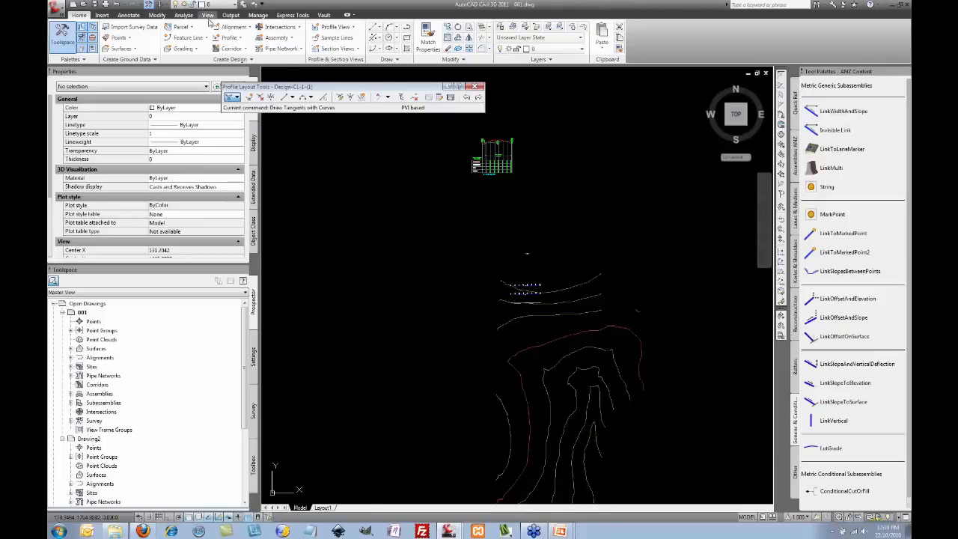
click(208, 16)
click(360, 27)
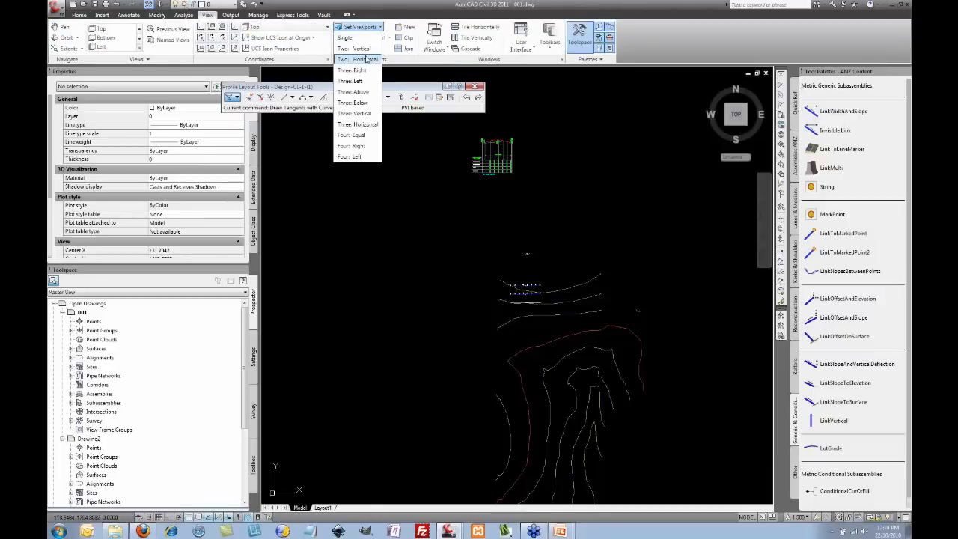
click(367, 60)
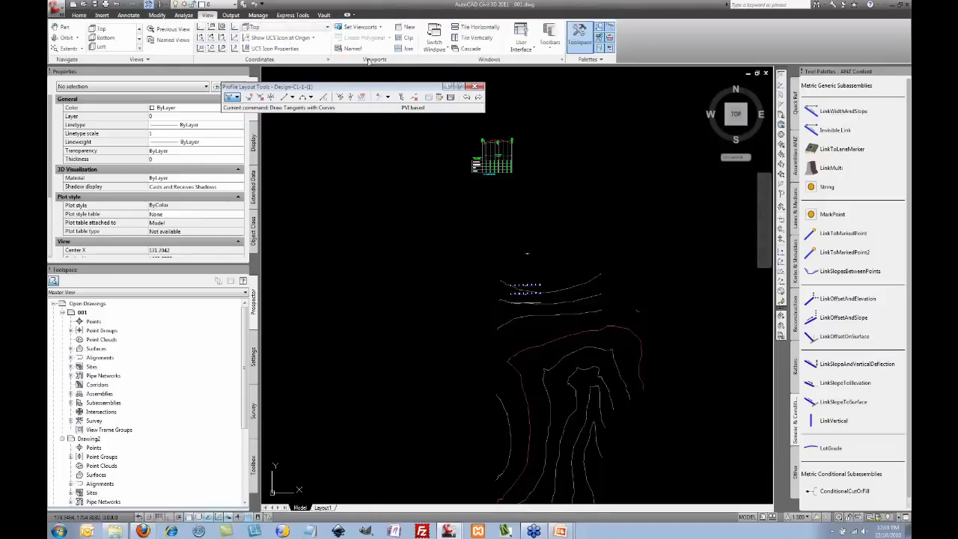
Step: Activate the lower viewport and zoom in on the 3D surface triangulation
click(579, 219)
click(600, 237)
click(624, 365)
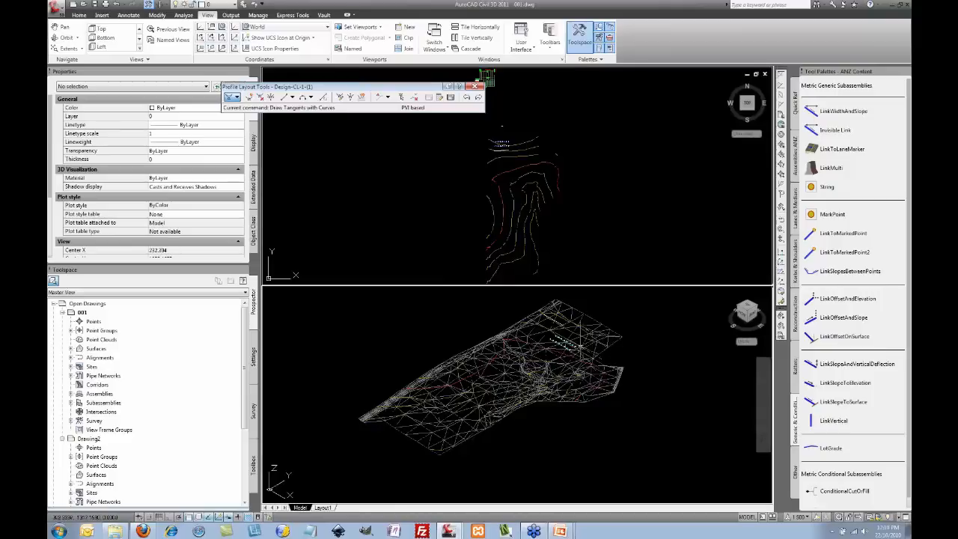
scroll(579, 337, up, 5)
scroll(560, 324, up, 6)
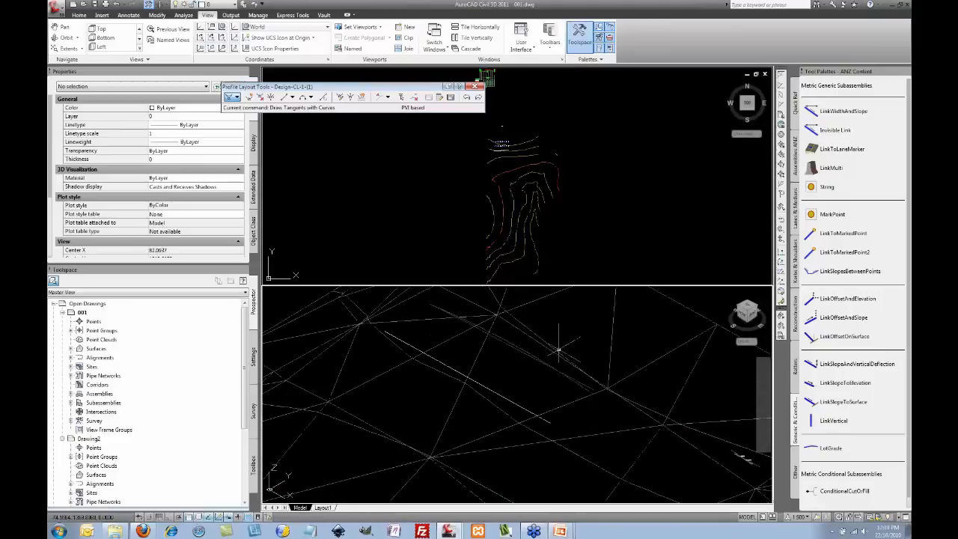
Step: Show the CL-1 profile view in the upper viewport and select its design profile
middle_drag(542, 361, 521, 372)
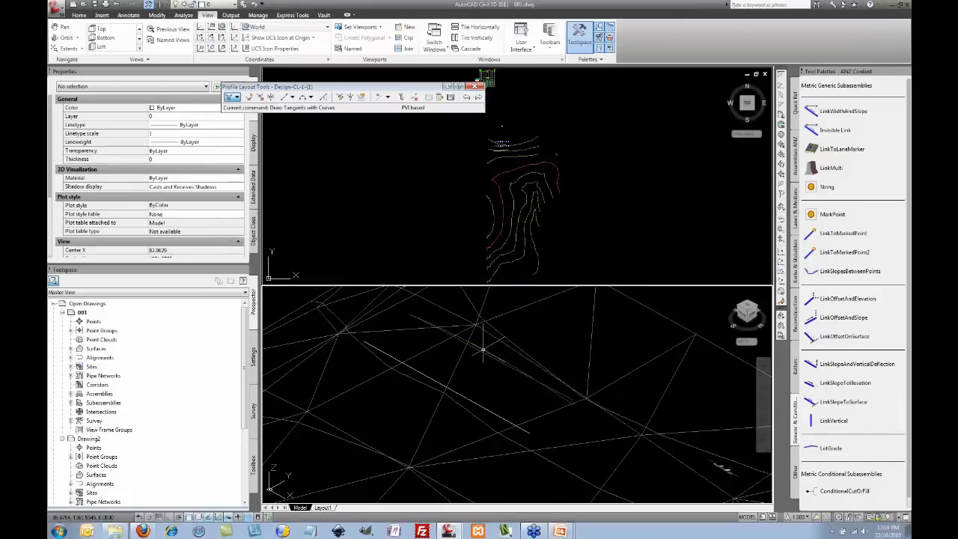
click(592, 209)
scroll(645, 264, down, 3)
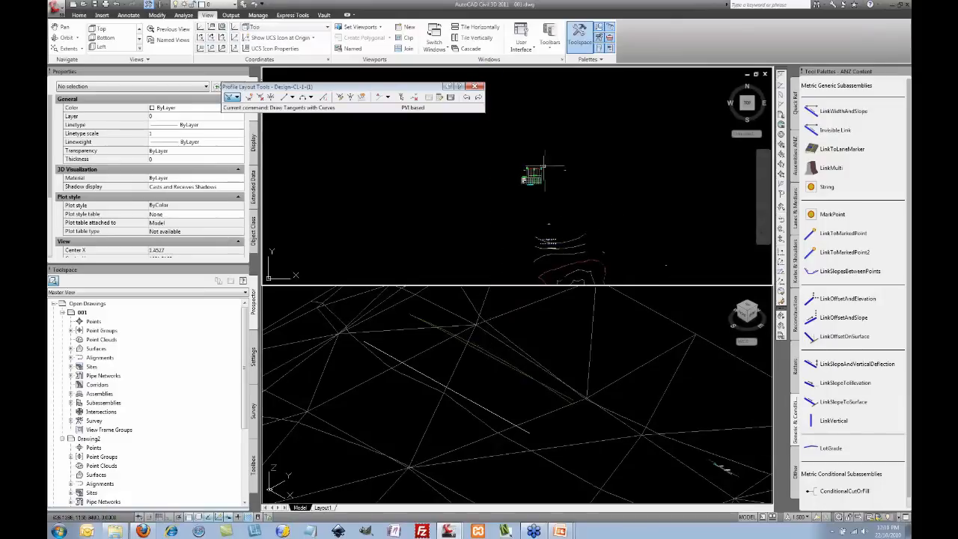
scroll(544, 166, up, 5)
click(495, 352)
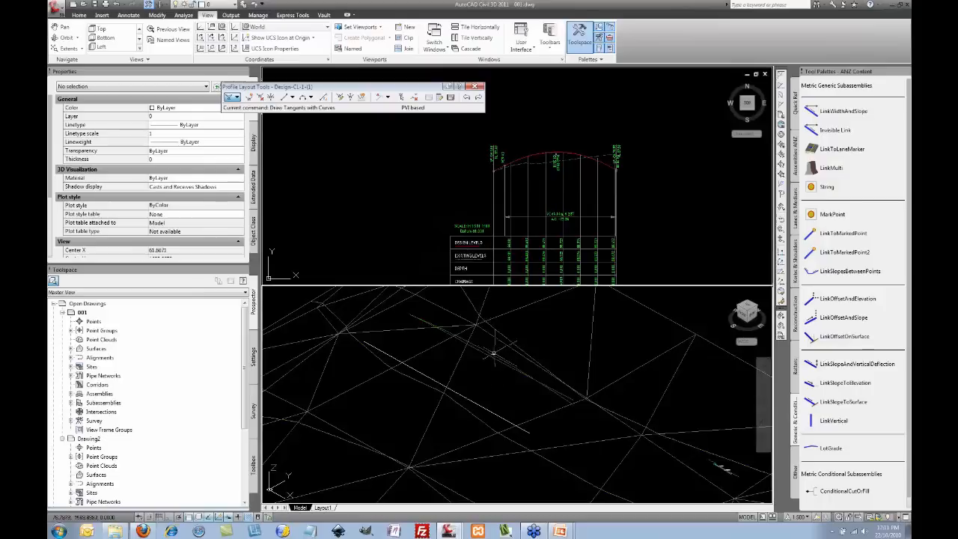
click(565, 153)
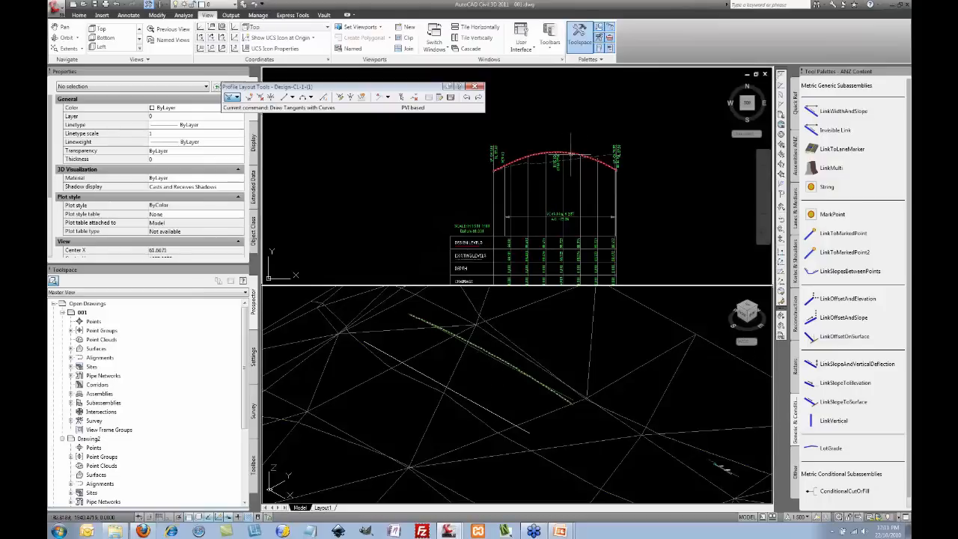
click(571, 153)
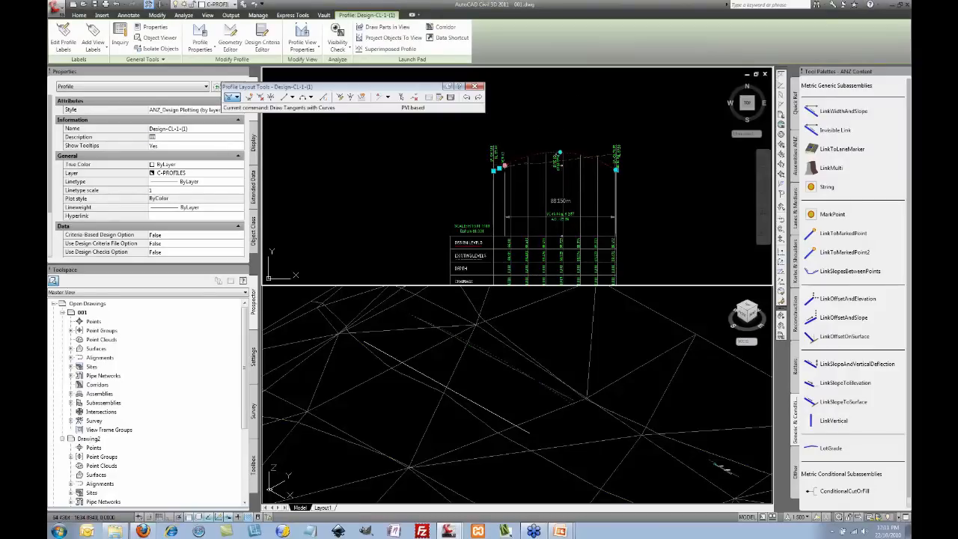
Step: Move the vertical curve's end grip to shorten it, then shift the 3D view down
click(540, 148)
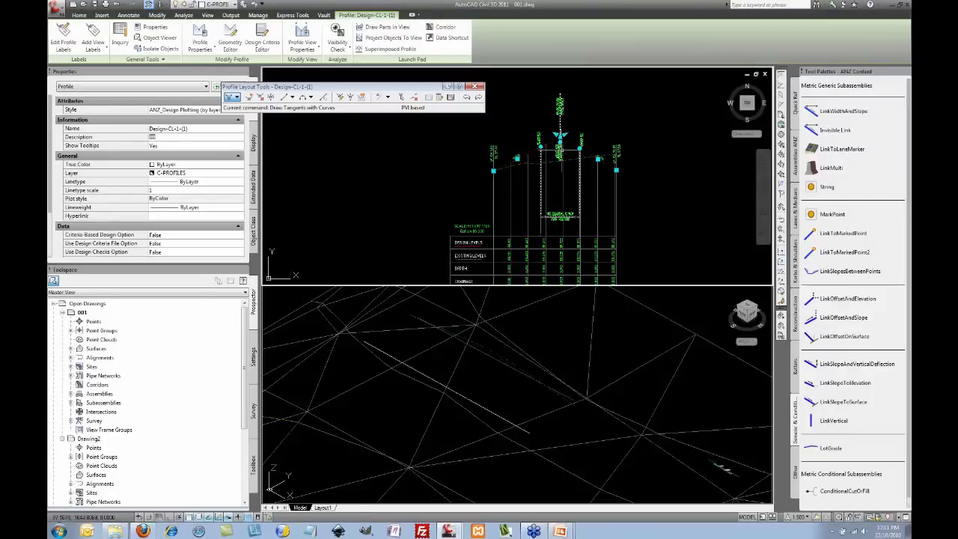
click(545, 359)
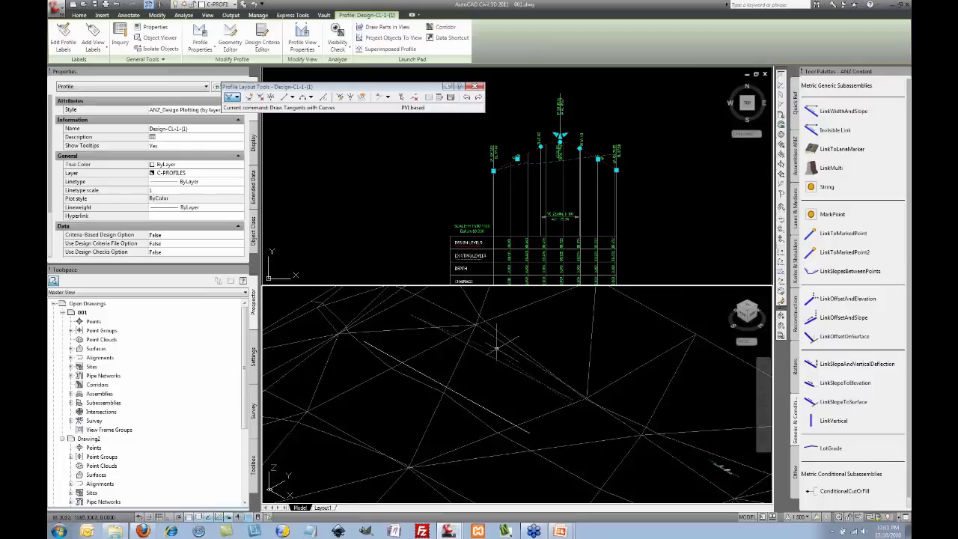
middle_drag(548, 337, 545, 348)
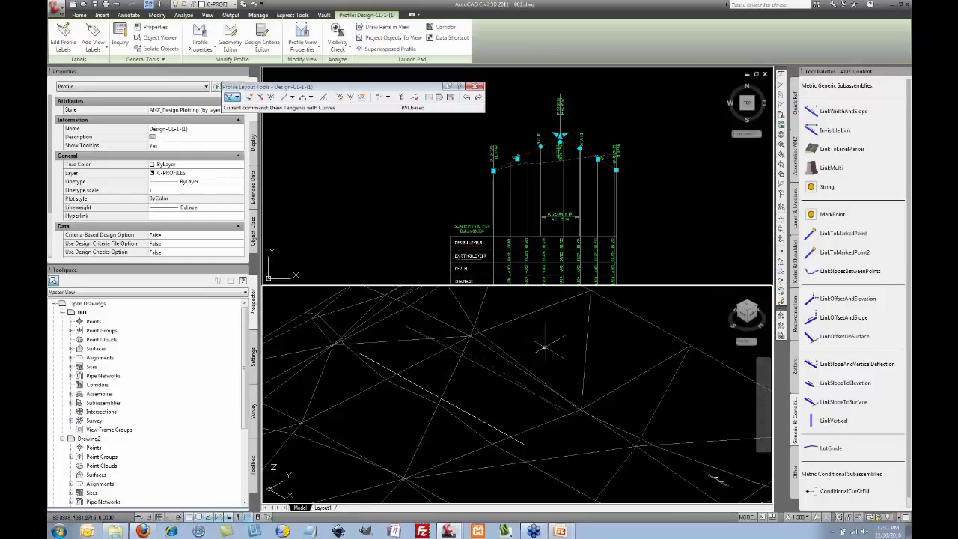
key(Escape)
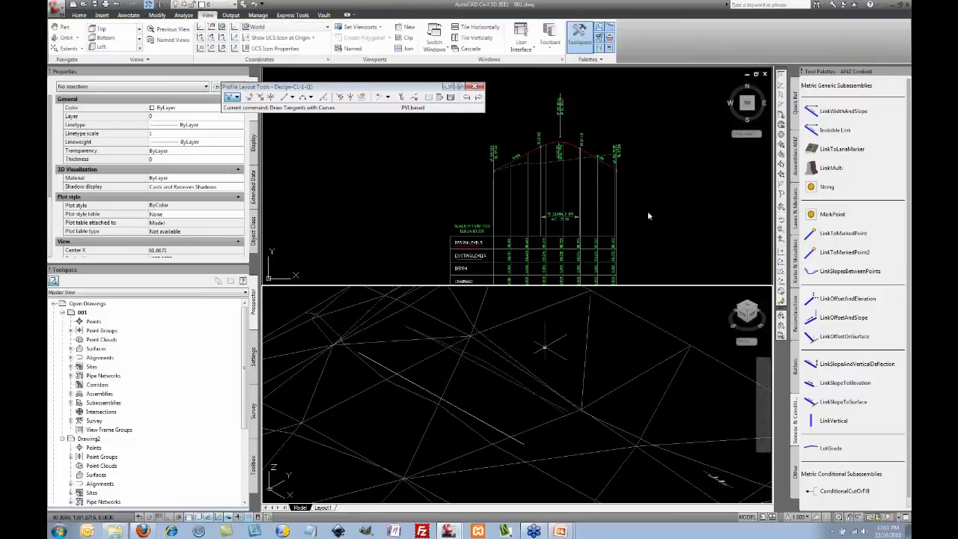
Step: Pan and zoom the upper viewport from the profile view back to the alignment plan
click(644, 213)
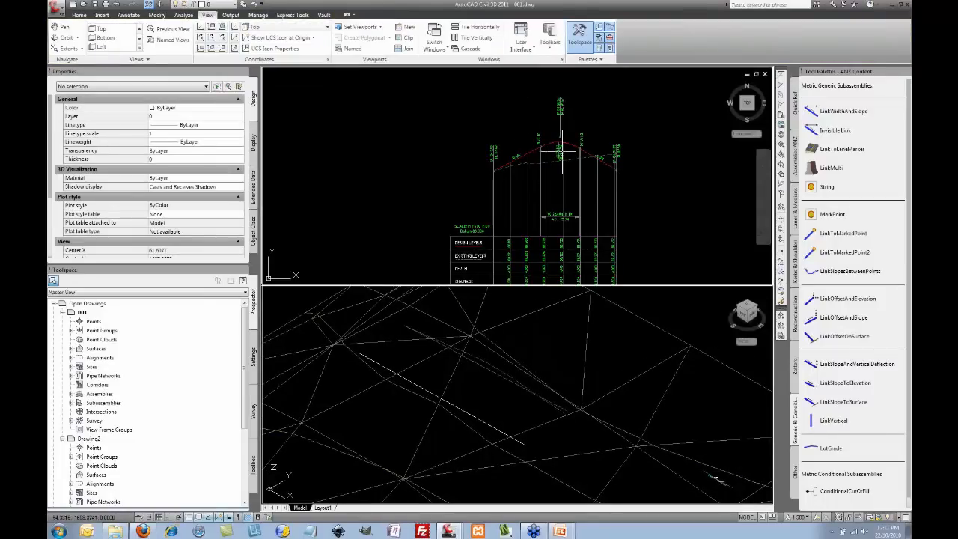
scroll(637, 167, down, 6)
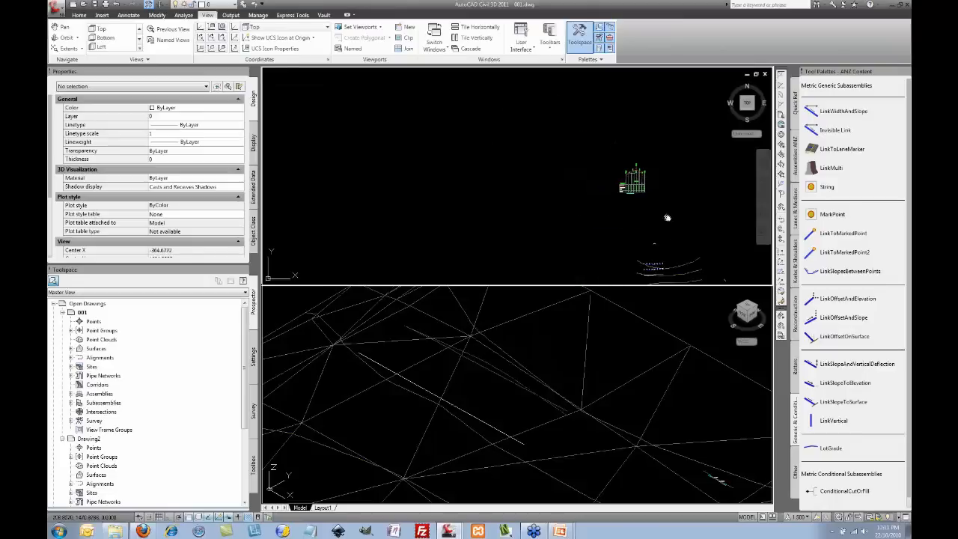
middle_drag(667, 218, 588, 166)
scroll(600, 213, up, 5)
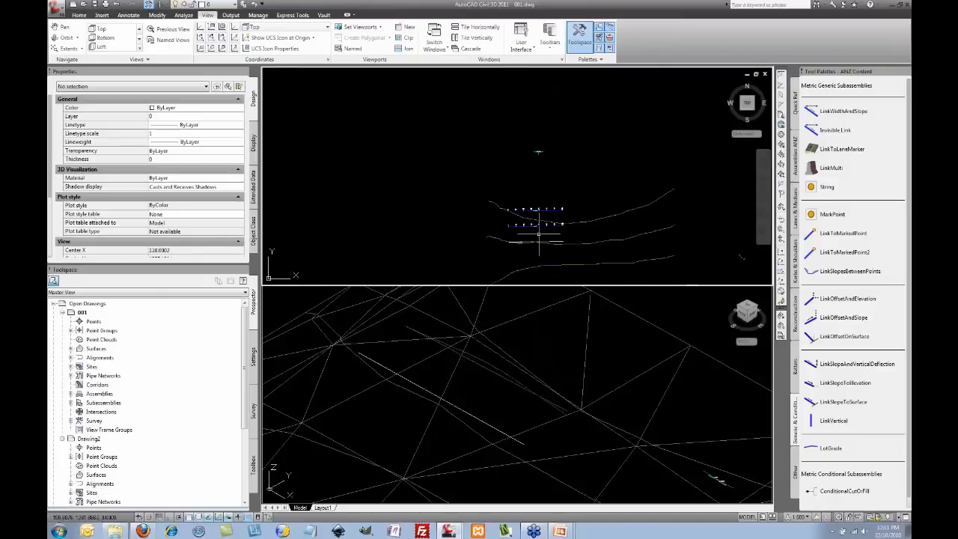
Step: Create a corridor on CL-1 with its design profile and road assembly, stations 0.000–70.891 m
click(537, 226)
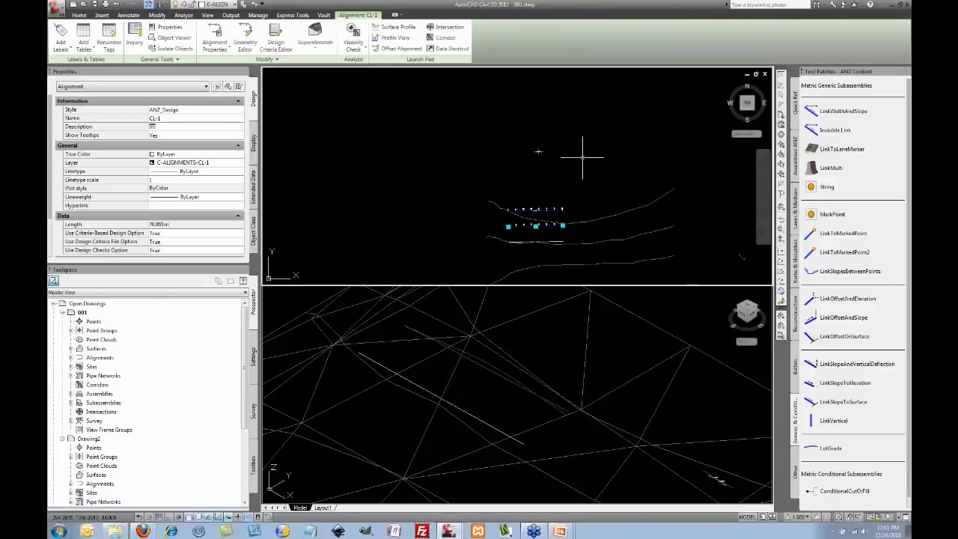
key(Escape)
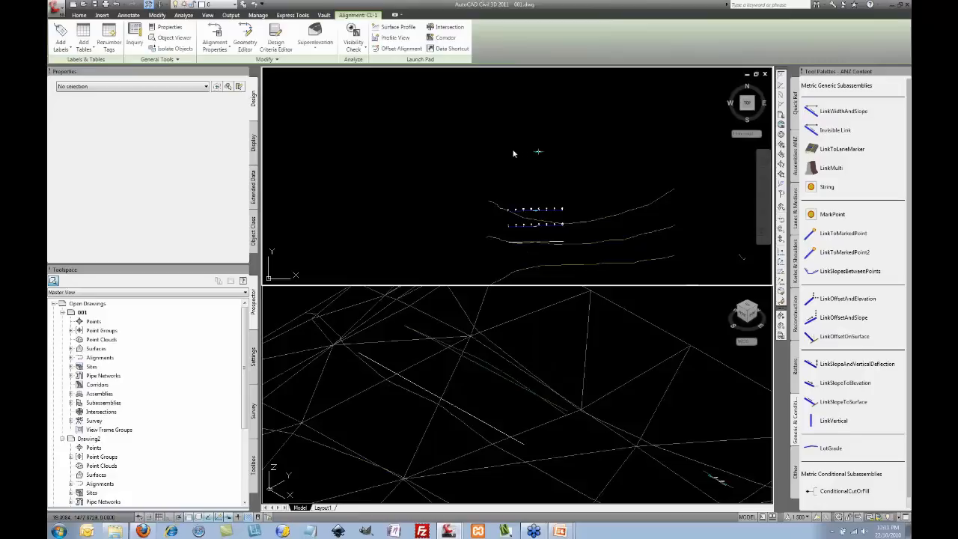
key(Return)
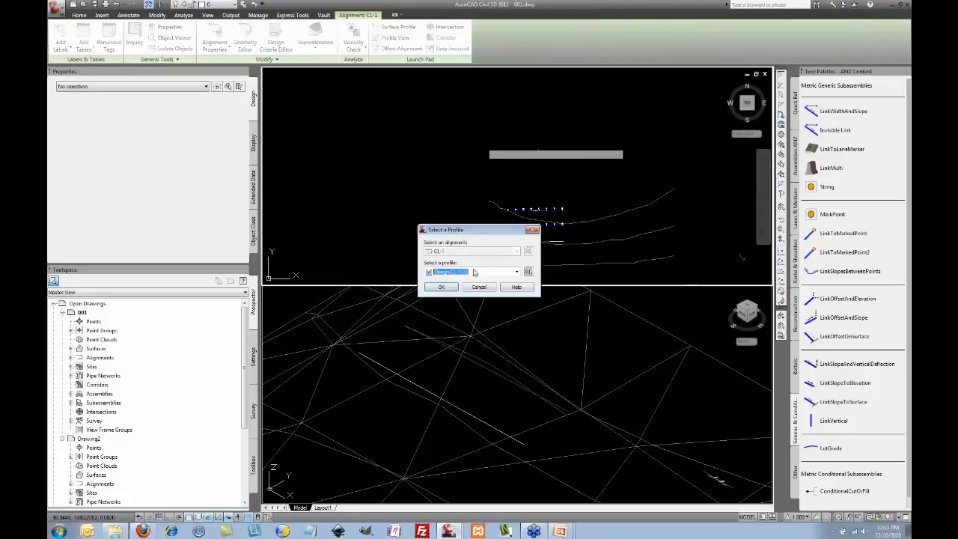
click(456, 286)
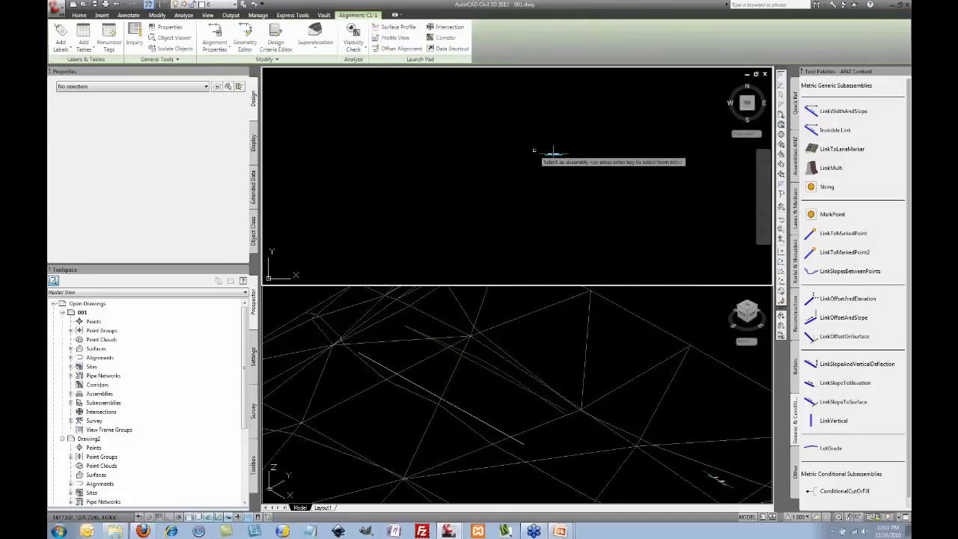
click(556, 158)
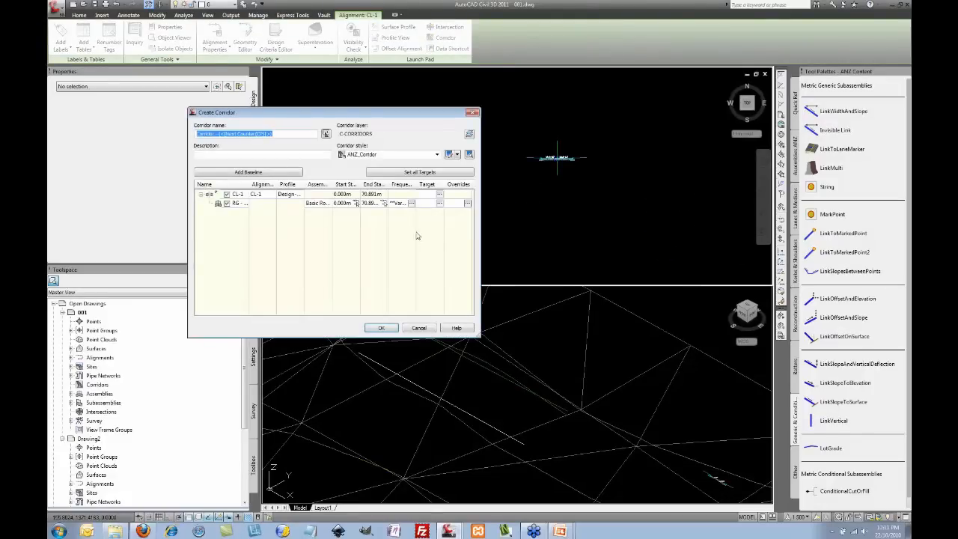
drag(431, 113, 540, 98)
click(492, 315)
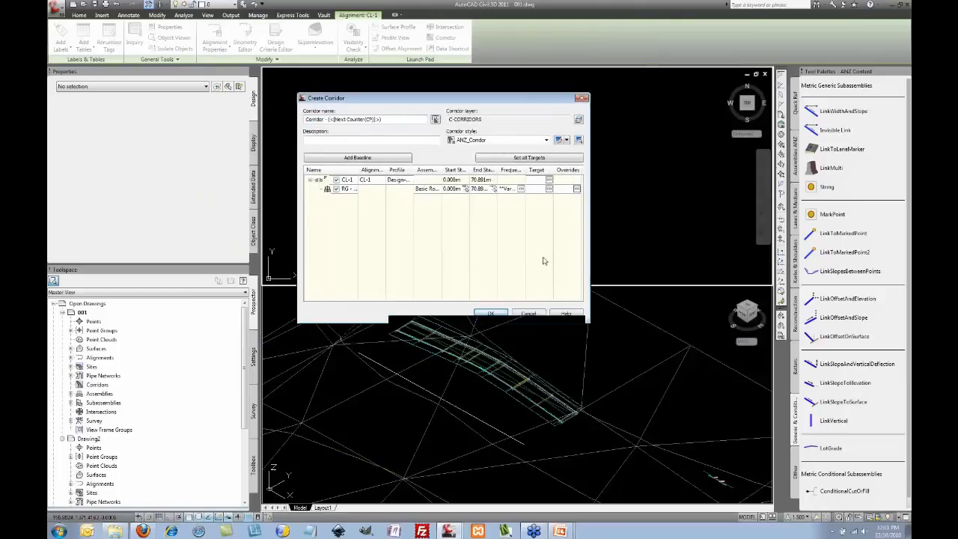
Step: Frame the new corridor in the plan viewport and window-select the left alignment
scroll(575, 219, down, 4)
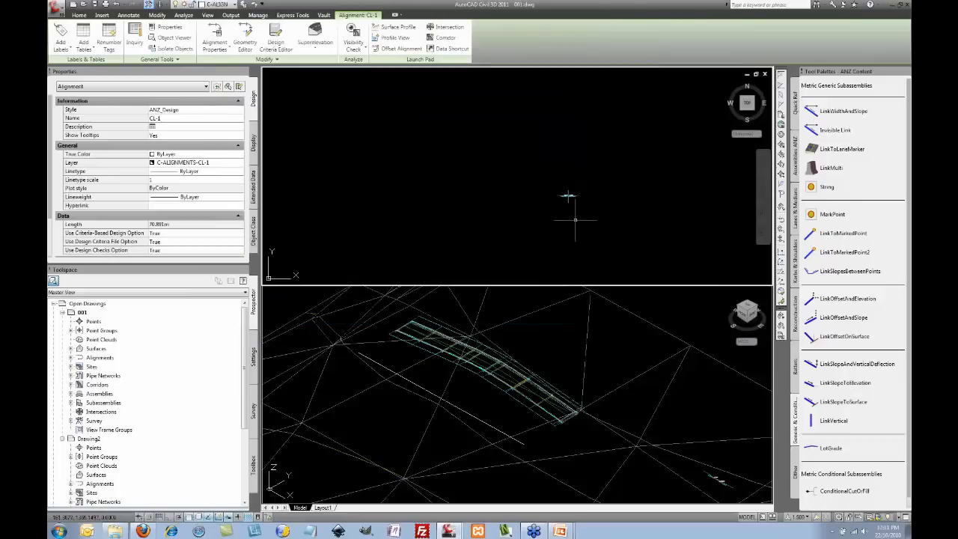
middle_drag(588, 238, 570, 161)
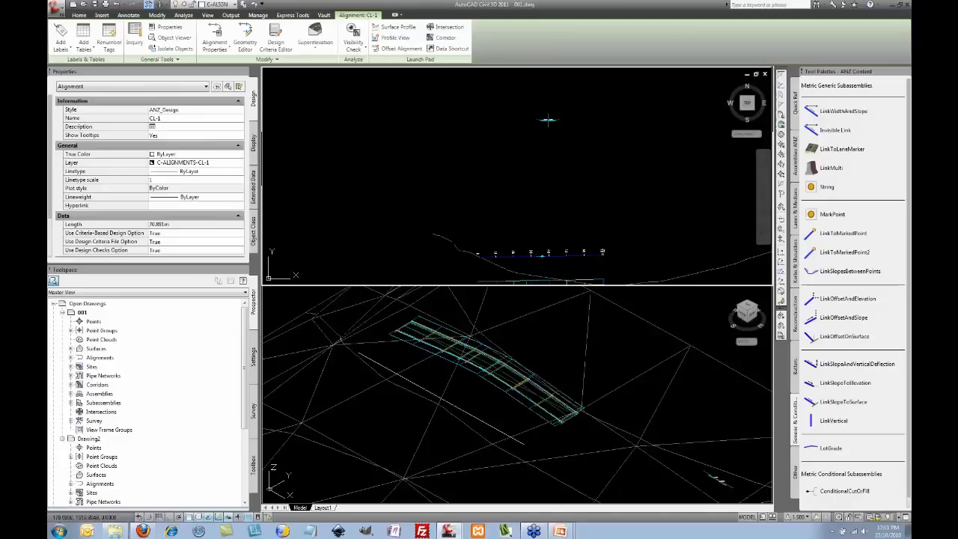
middle_drag(566, 213, 557, 136)
scroll(558, 180, up, 2)
middle_drag(560, 206, 561, 189)
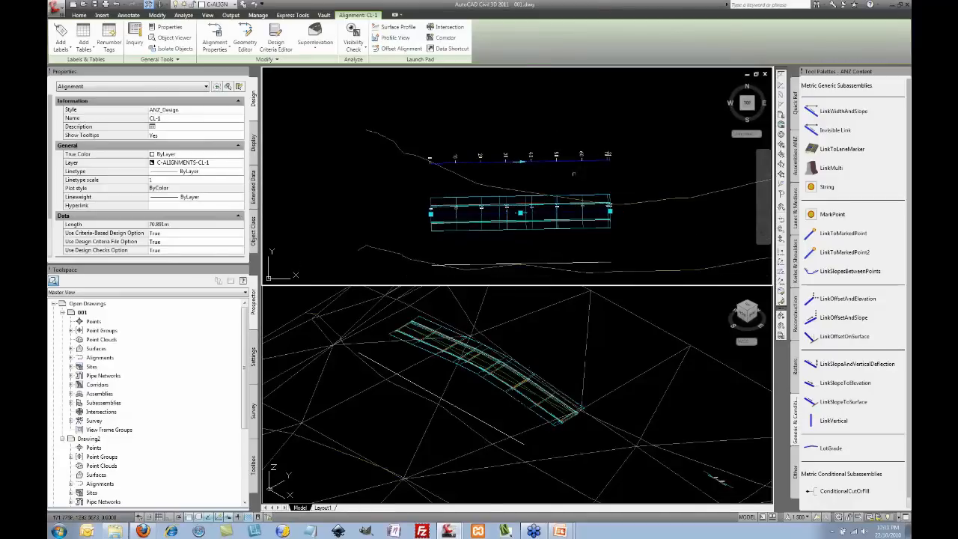
key(Escape)
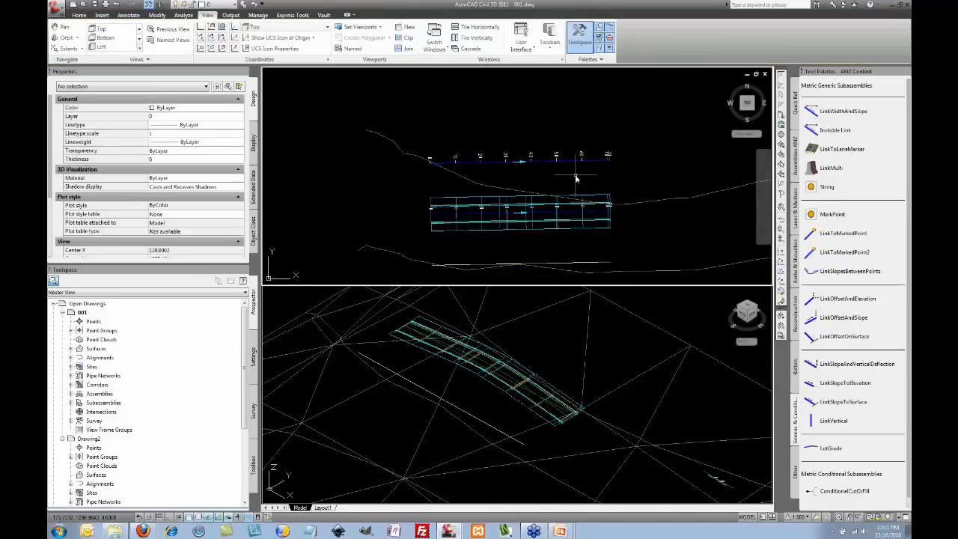
click(575, 174)
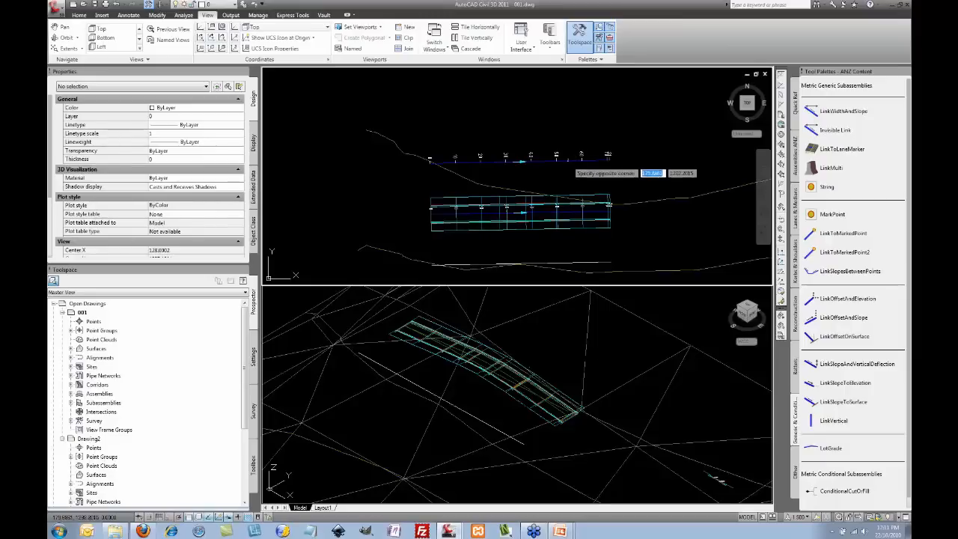
click(576, 140)
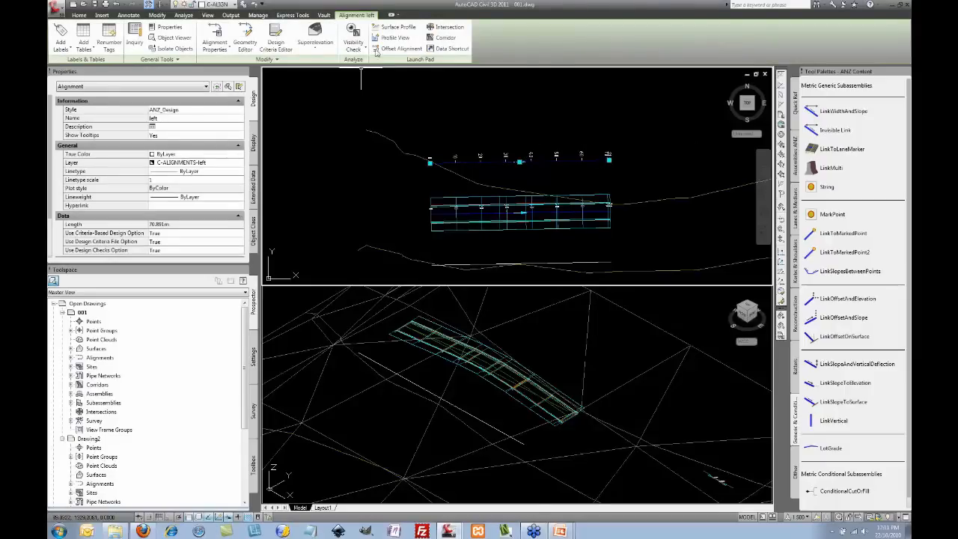
Step: Add the Natural surface as a Dynamic profile along alignment left, then select the new Natural (1)
click(390, 28)
drag(388, 31, 634, 57)
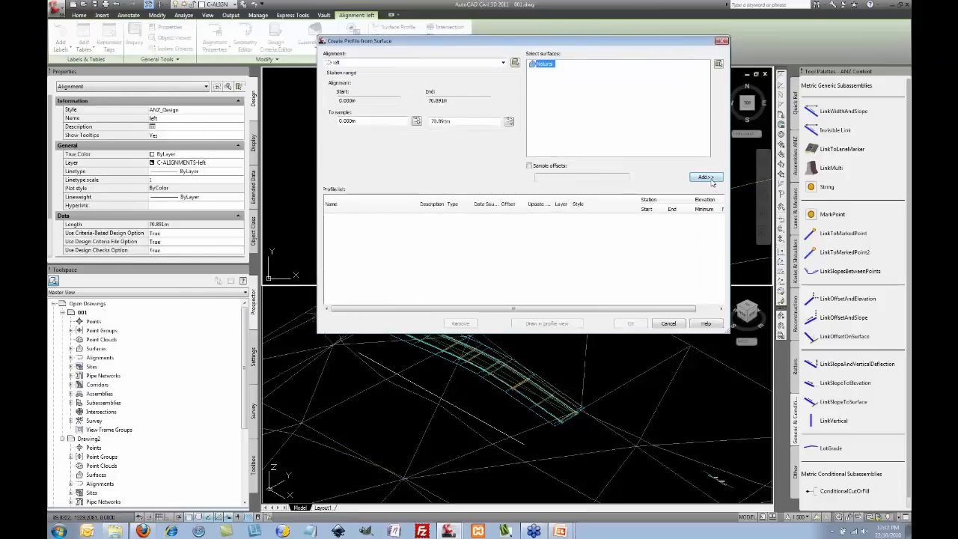
click(706, 177)
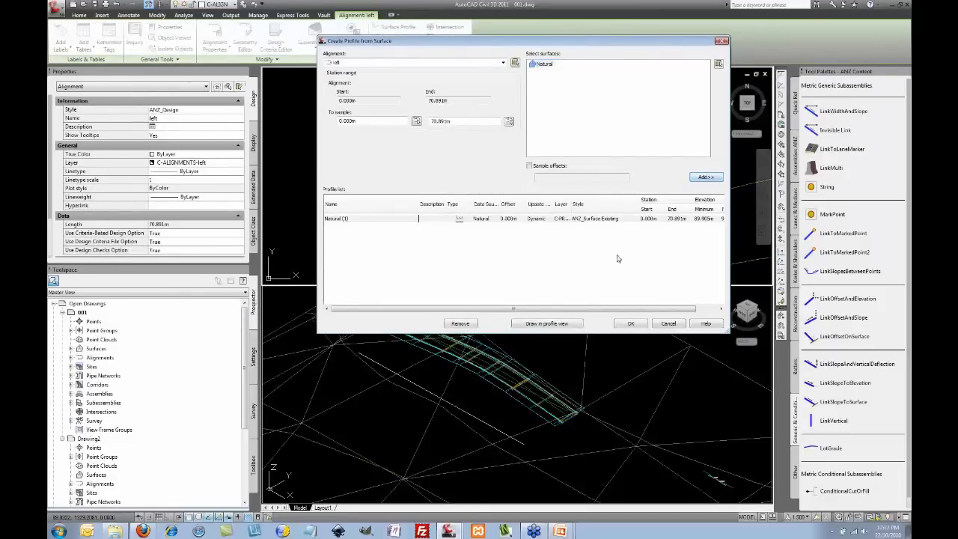
click(533, 221)
click(513, 249)
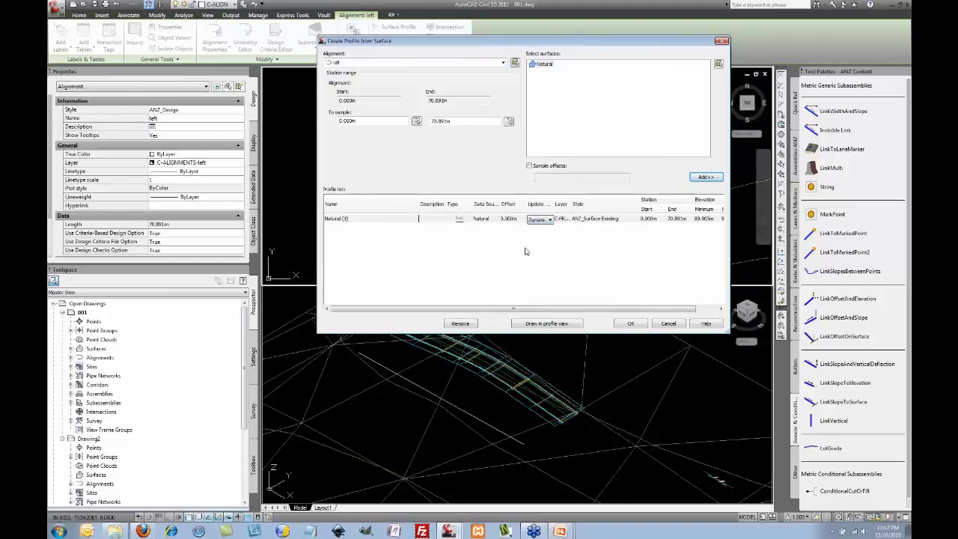
click(630, 324)
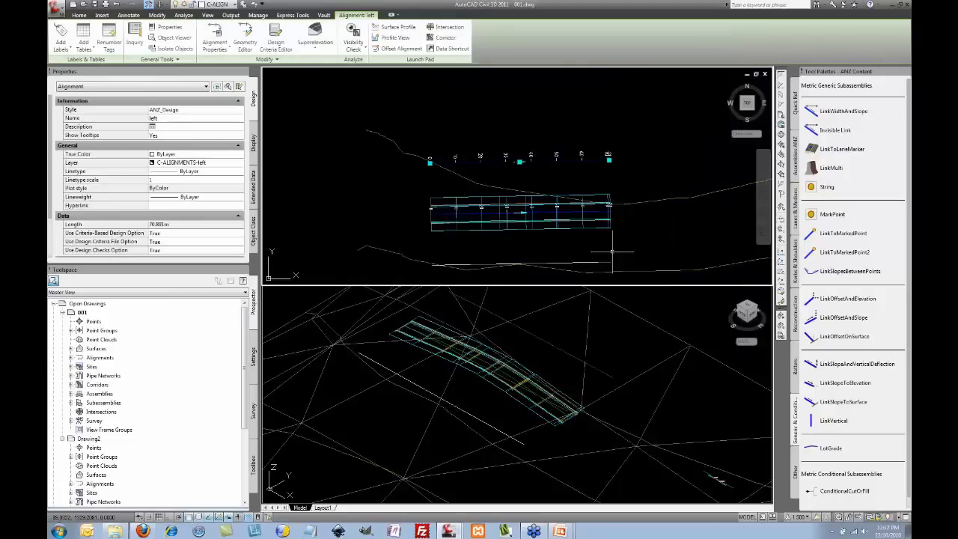
key(Escape)
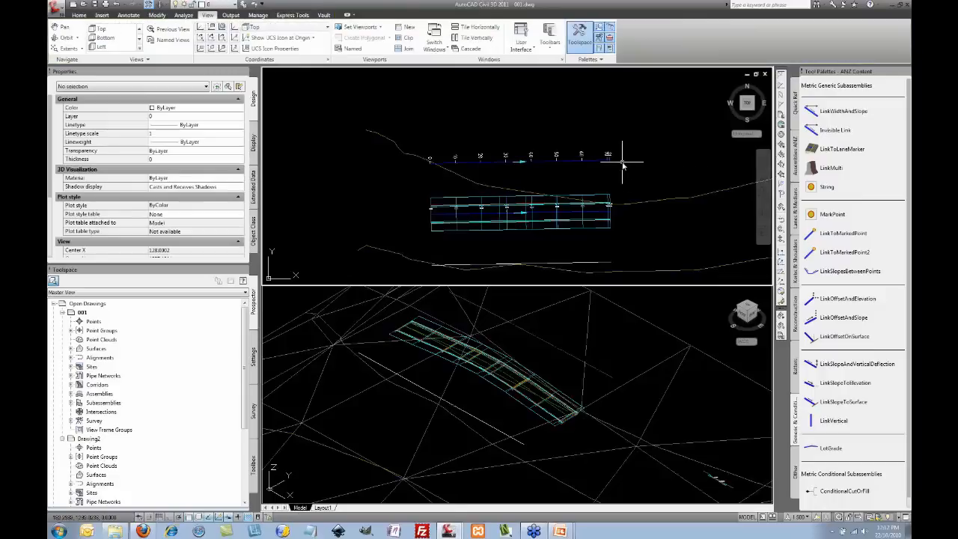
click(540, 332)
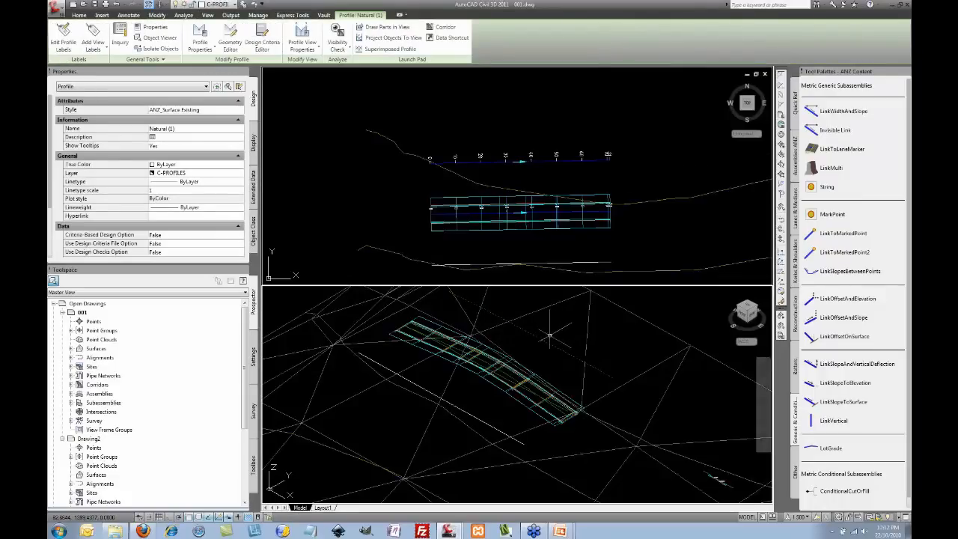
Step: Select the corridor and bring up its region's target mapping, resized and moved aside
key(Escape)
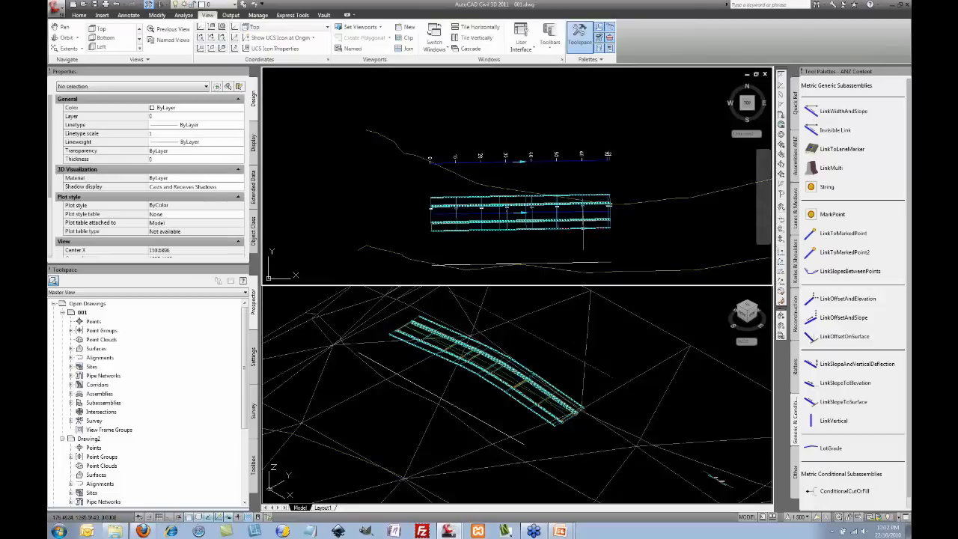
click(605, 224)
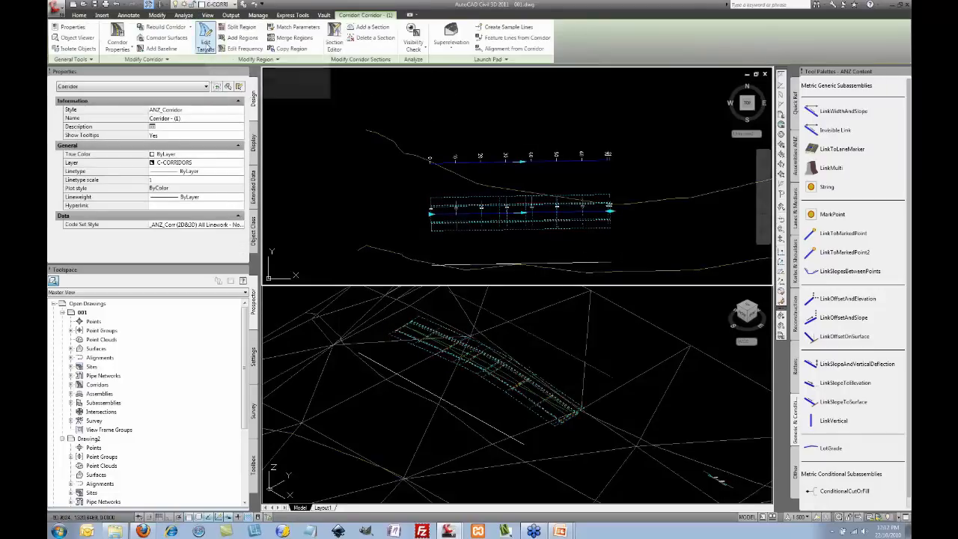
click(545, 202)
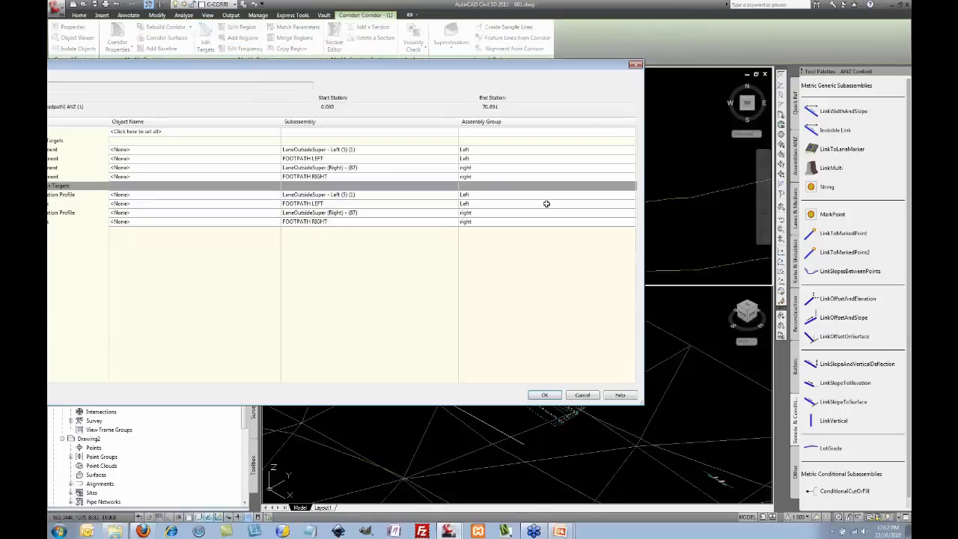
drag(637, 398, 487, 319)
drag(337, 62, 696, 65)
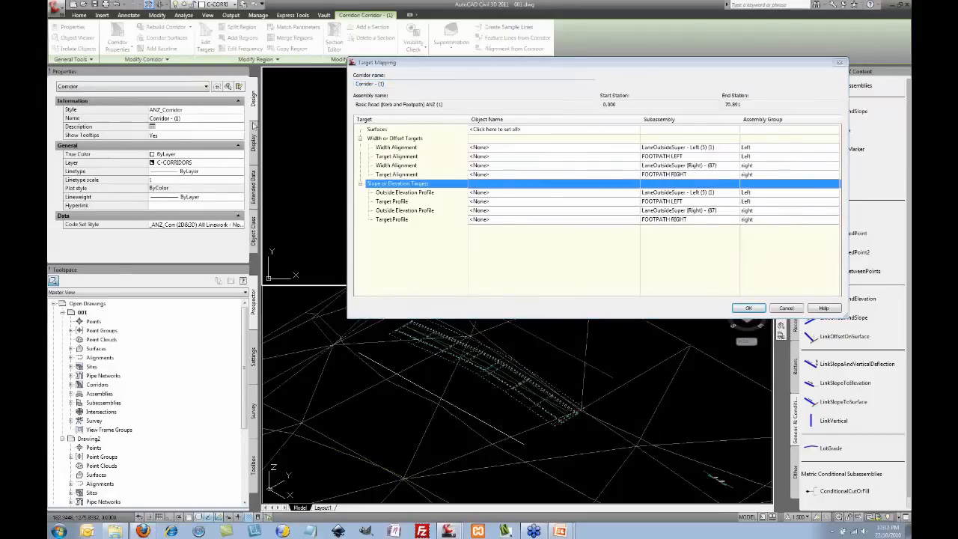
Step: Set FOOTPATH LEFT's target alignment to the left alignment
click(396, 139)
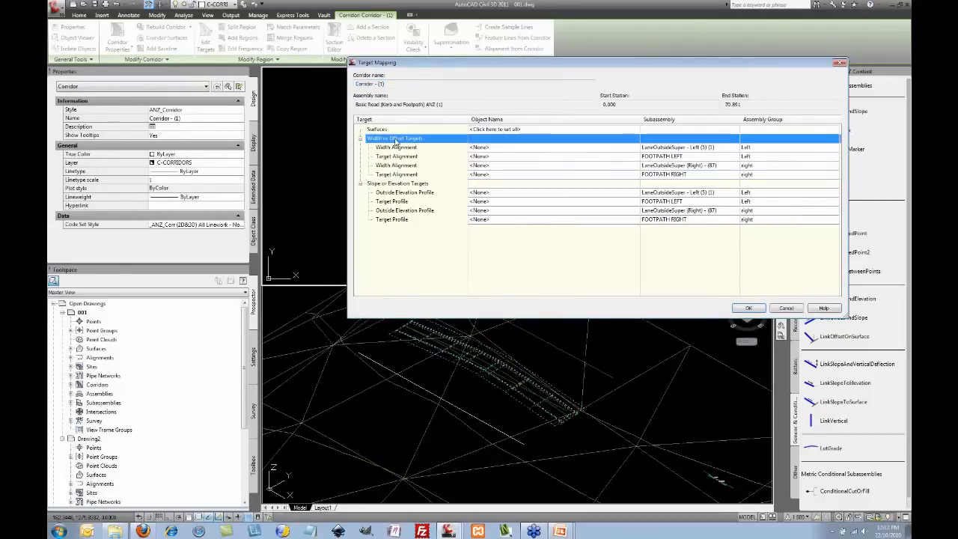
click(407, 185)
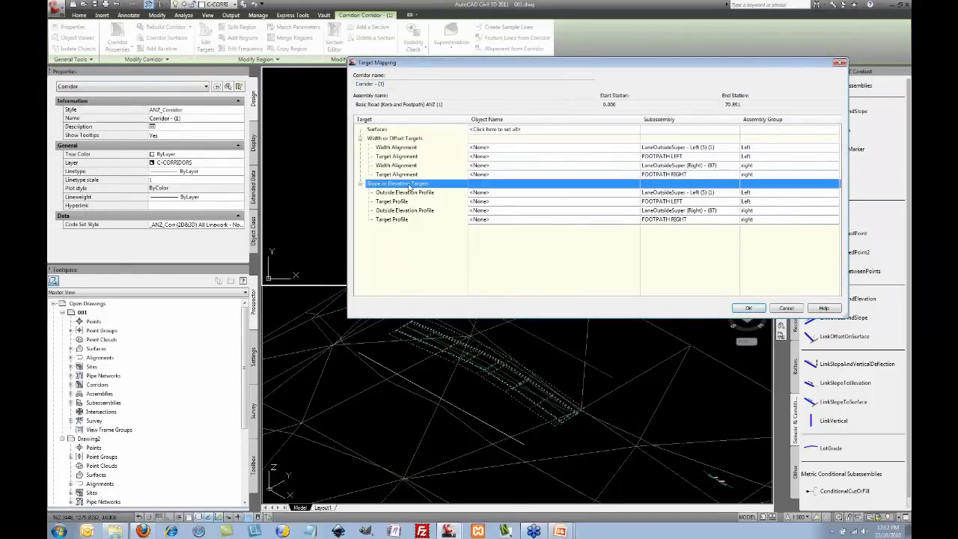
click(411, 139)
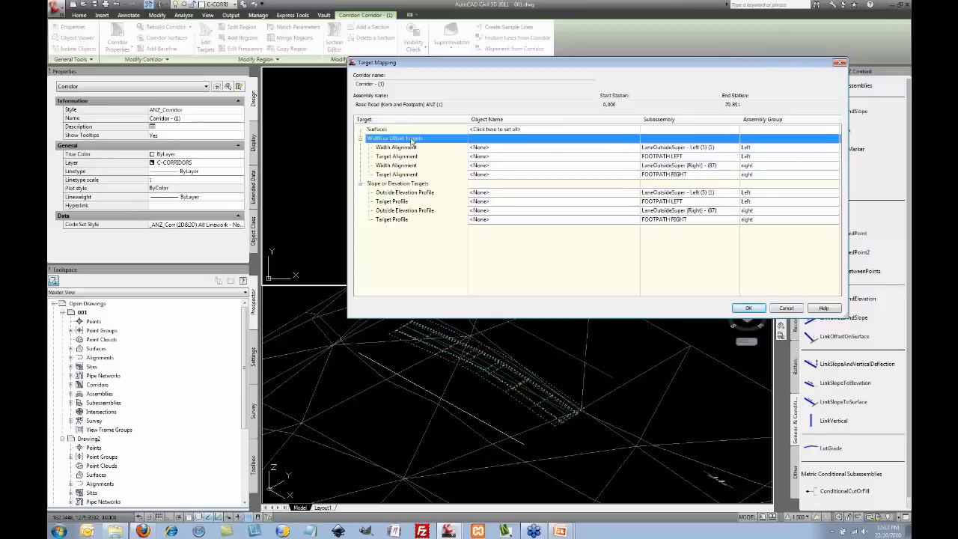
click(420, 184)
click(432, 139)
click(669, 156)
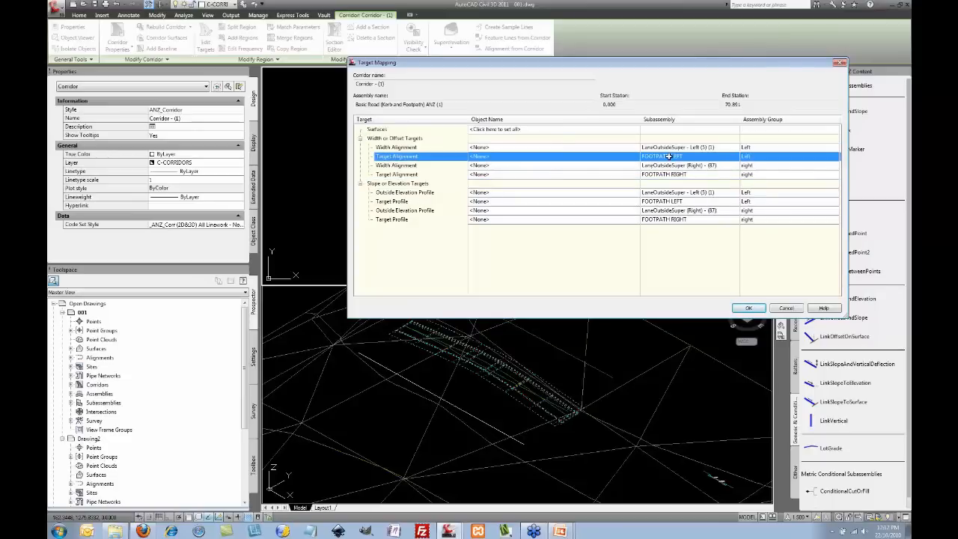
click(571, 157)
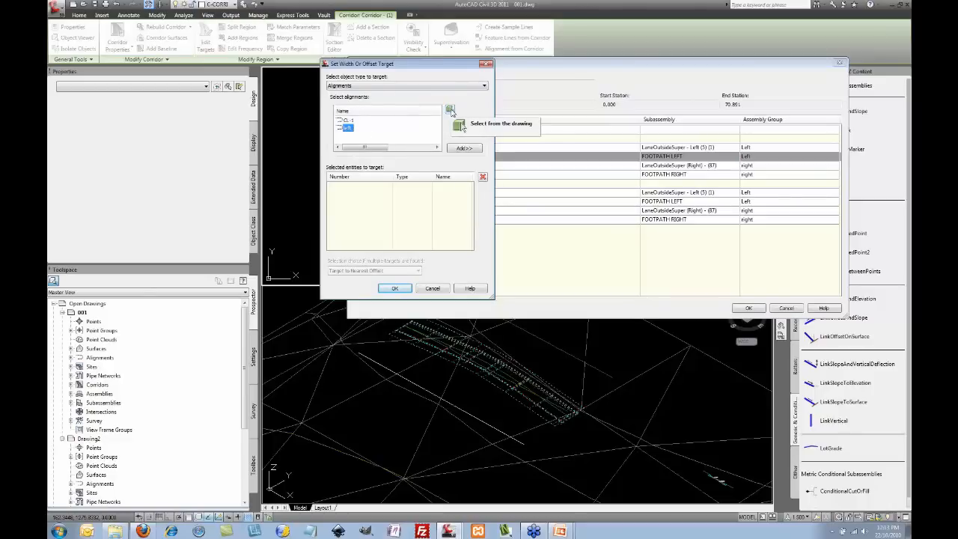
click(464, 149)
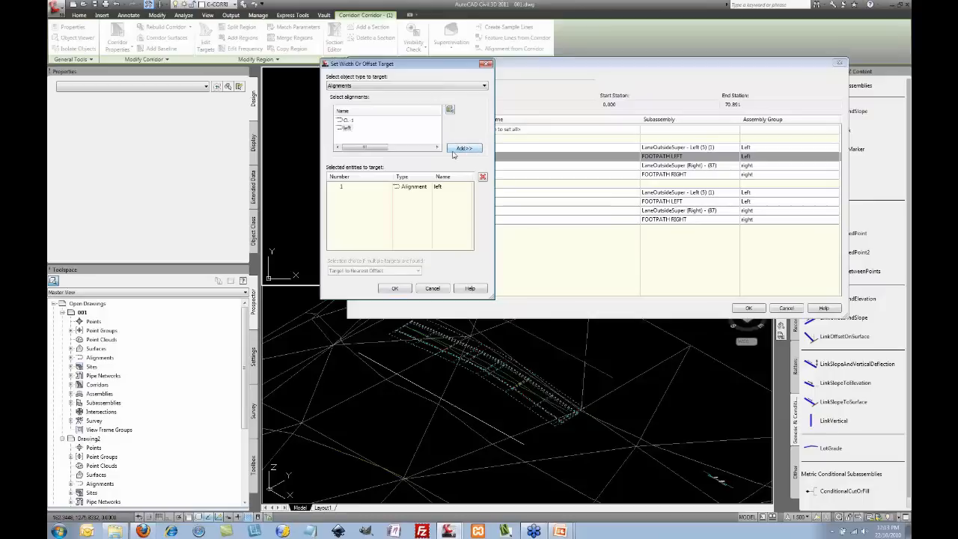
click(395, 288)
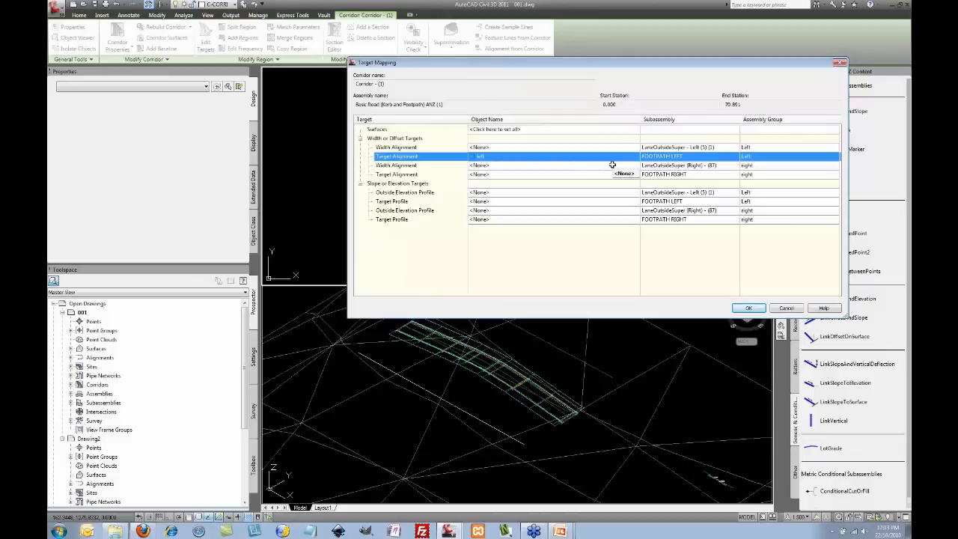
Step: Set FOOTPATH LEFT's target profile to left-Natural (1) and rebuild the corridor
click(562, 202)
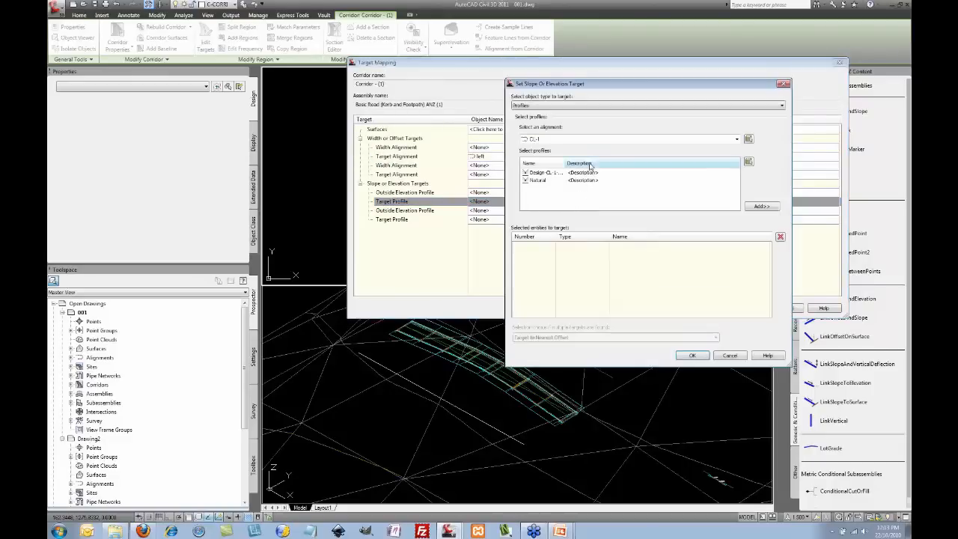
click(539, 139)
click(545, 155)
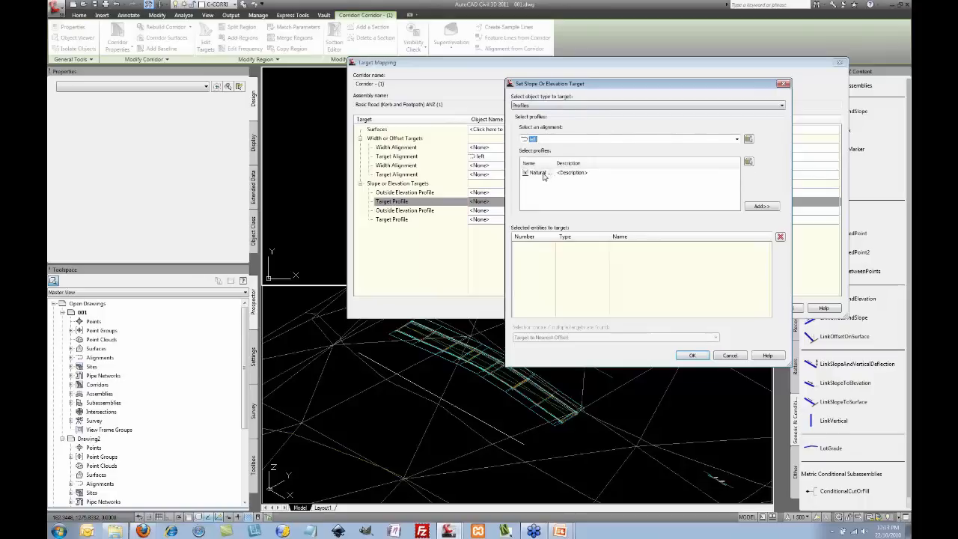
click(543, 174)
click(762, 207)
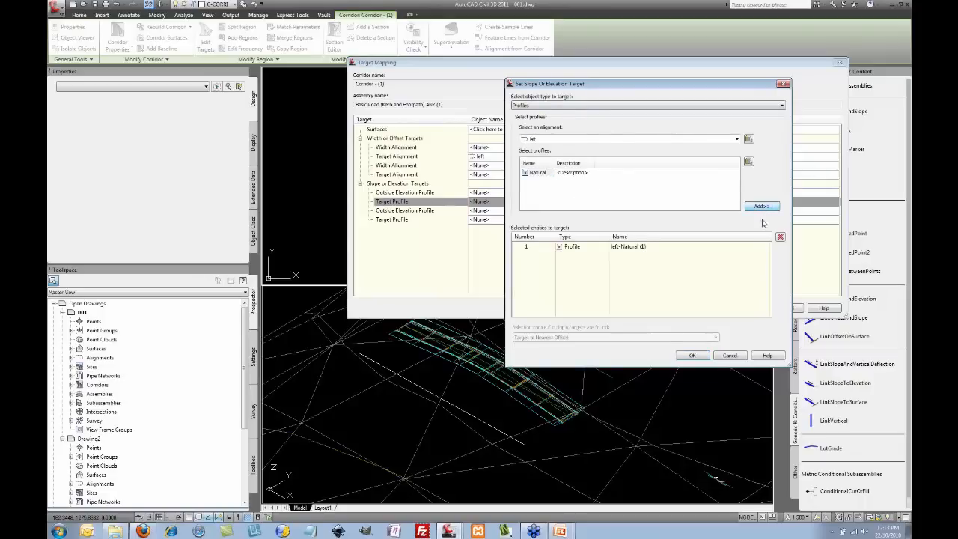
click(694, 355)
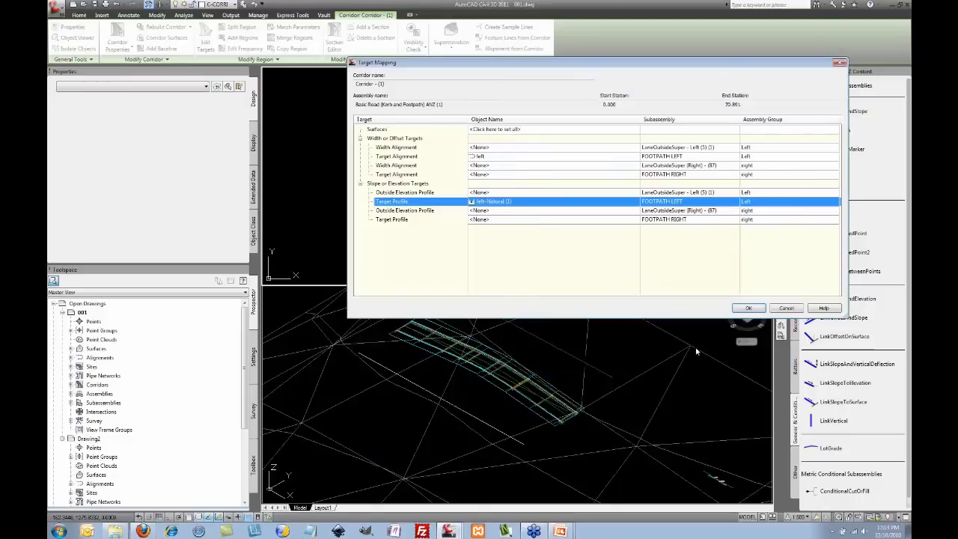
click(748, 308)
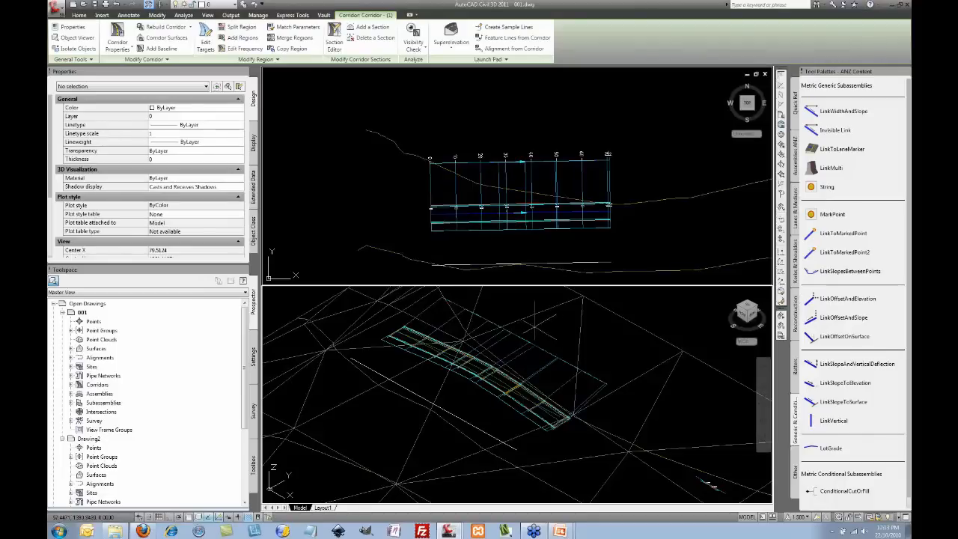
click(537, 329)
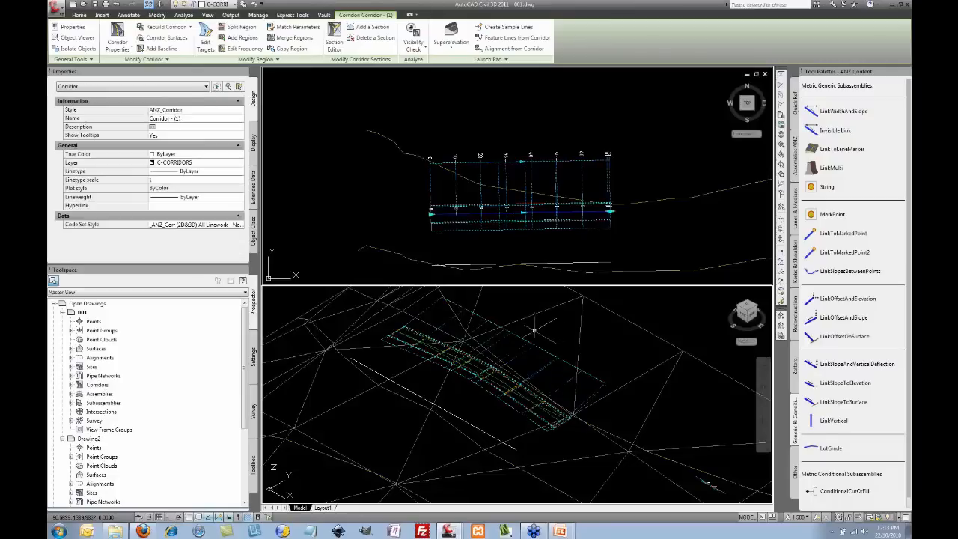
click(524, 324)
right_click(515, 312)
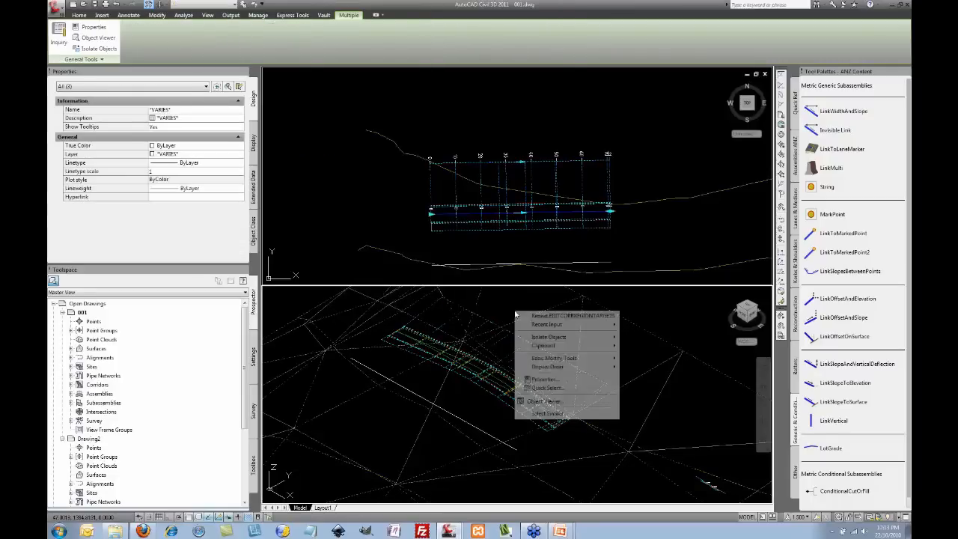
click(556, 402)
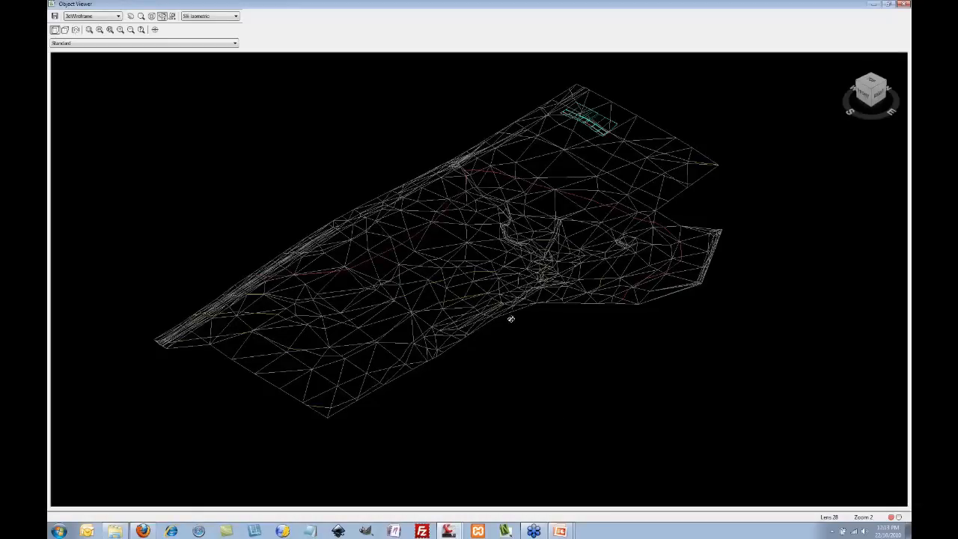
drag(646, 231, 455, 279)
scroll(449, 276, up, 6)
middle_drag(398, 280, 742, 321)
middle_drag(541, 449, 547, 379)
drag(530, 379, 533, 265)
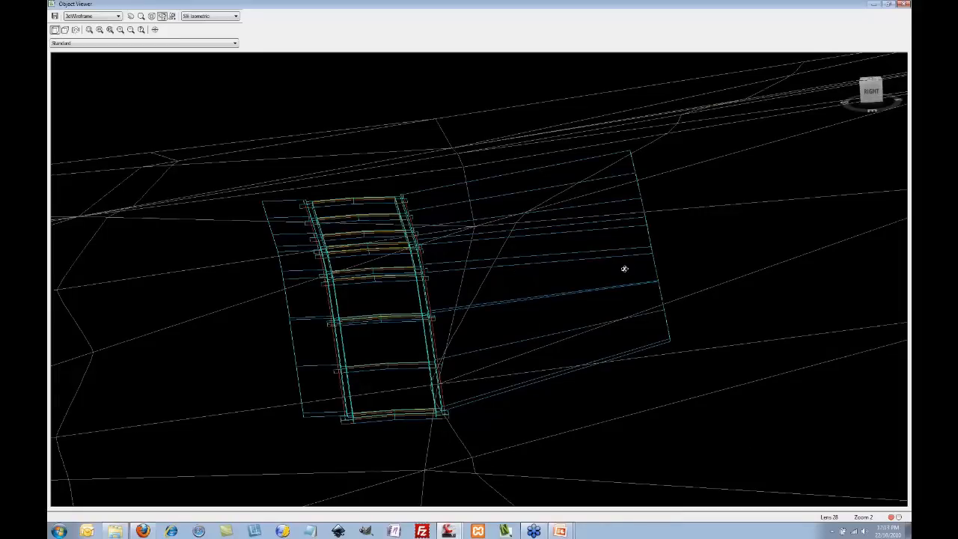
drag(685, 263, 496, 250)
right_click(482, 247)
click(503, 255)
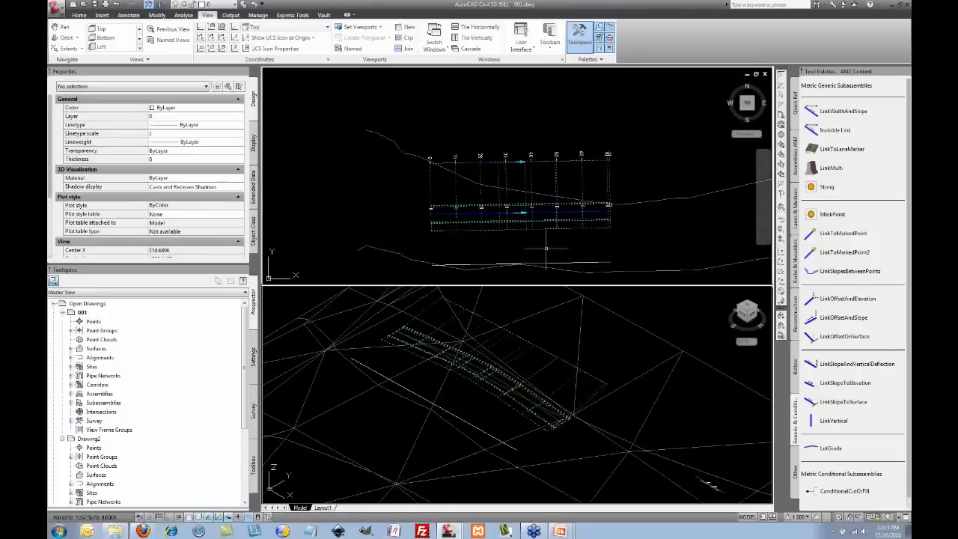
Step: Pick the lower polyline for Create Feature Lines from Objects
middle_drag(577, 252, 586, 216)
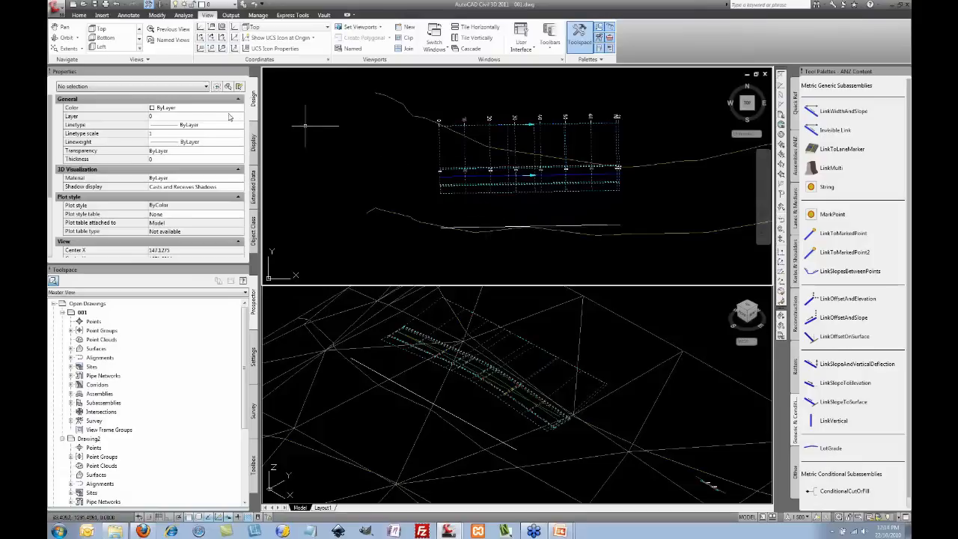
click(478, 226)
mouse_move(492, 215)
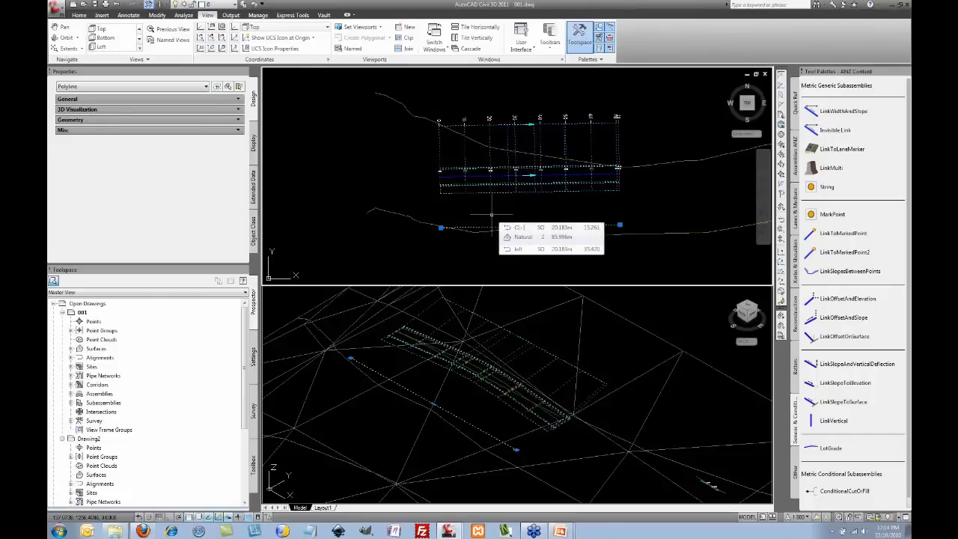
key(Escape)
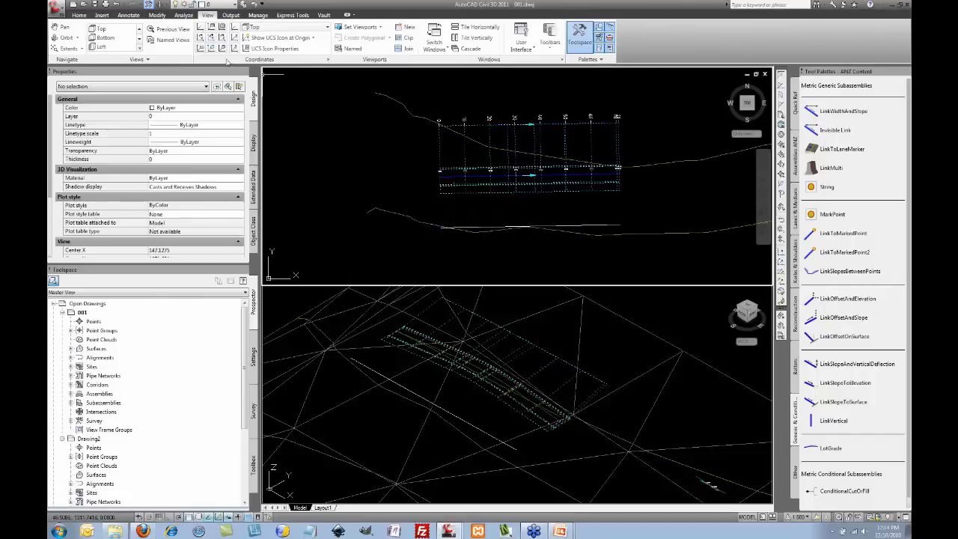
click(81, 16)
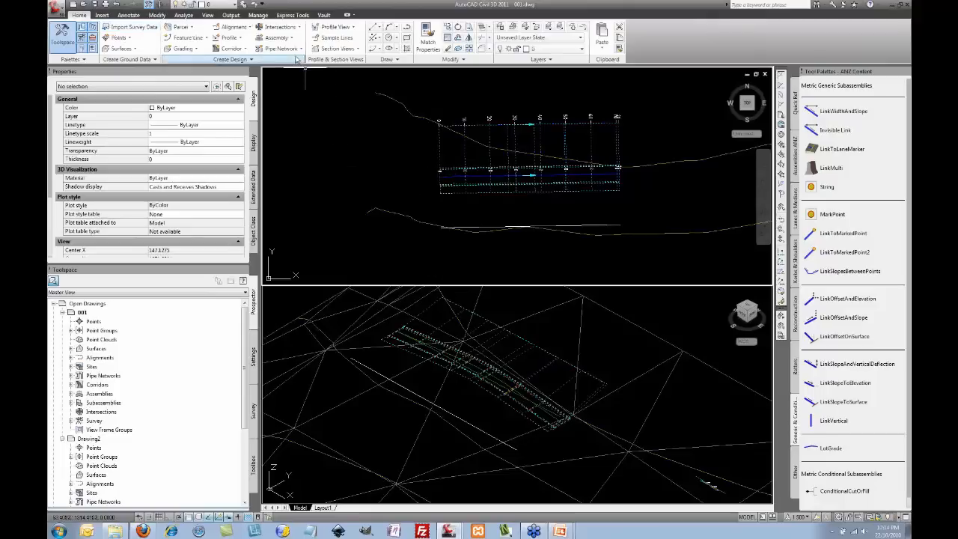
click(191, 51)
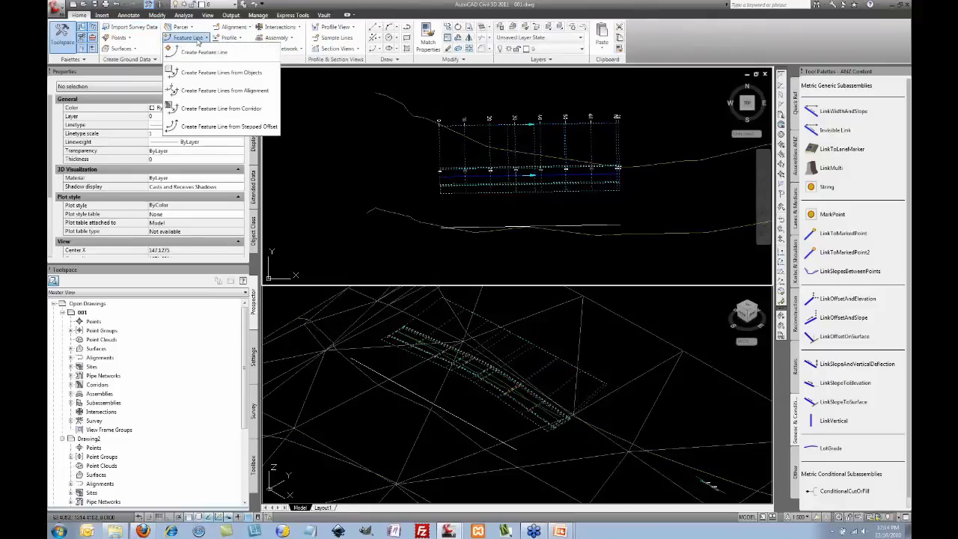
click(224, 75)
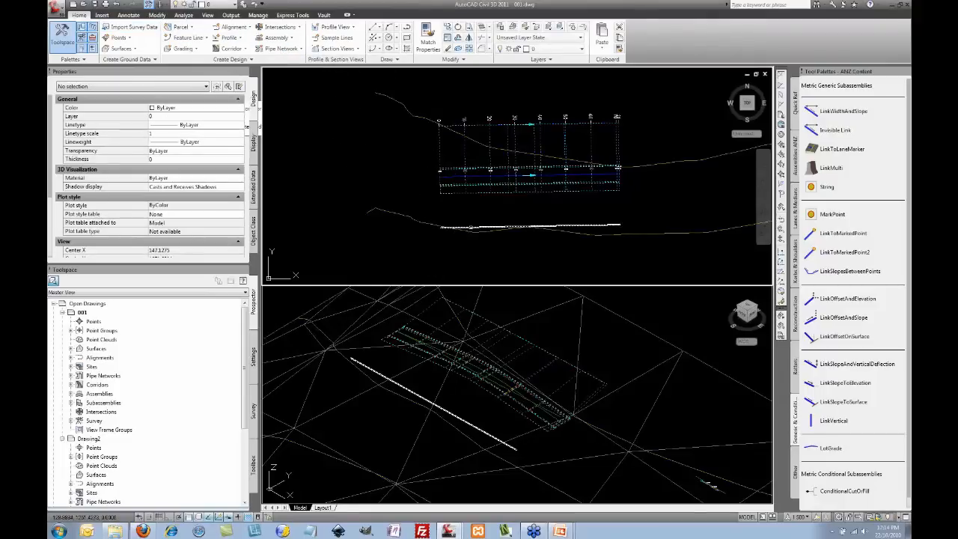
right_click(458, 214)
click(480, 219)
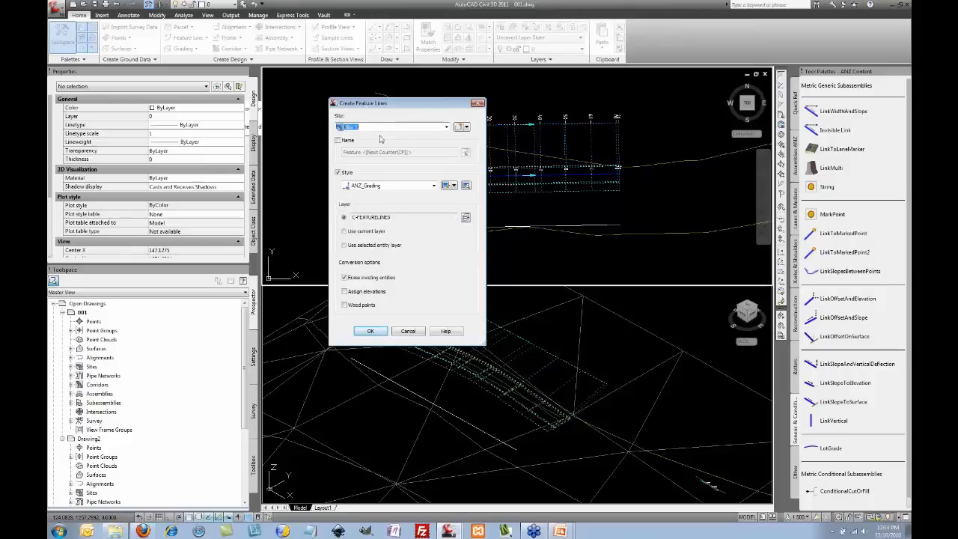
Step: Name the feature line 'Right Building Line' and create it in Site 1 with ANZ_Grading style
click(338, 140)
drag(413, 153, 326, 157)
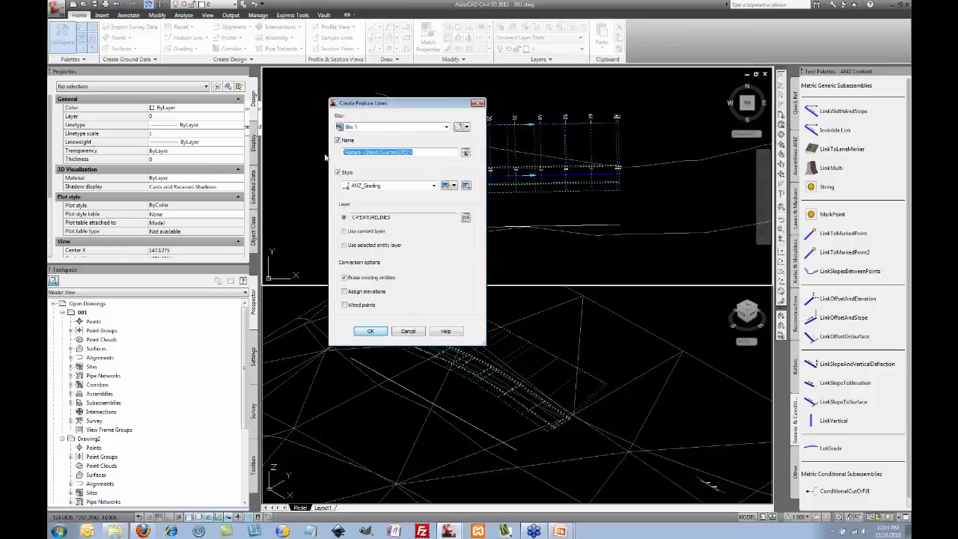
text(Right Building Line)
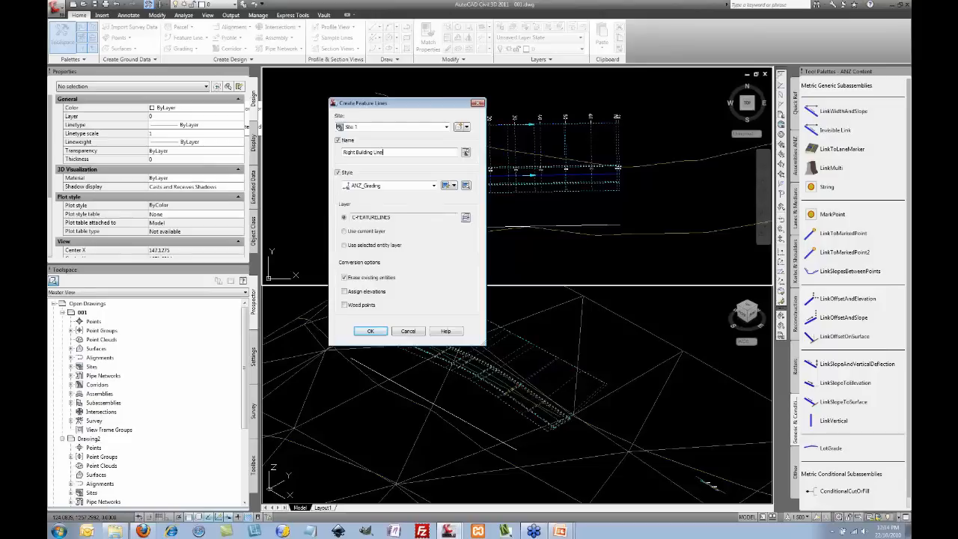
click(369, 331)
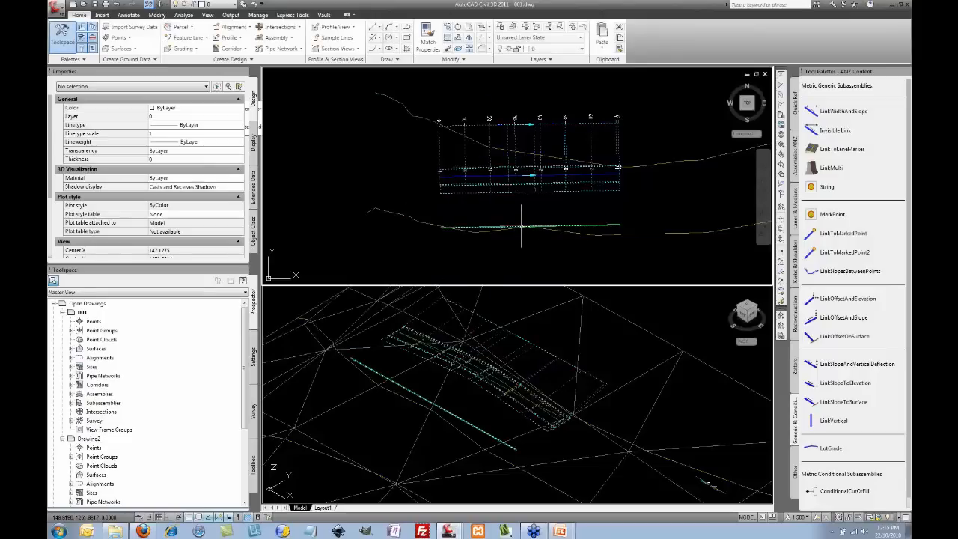
click(465, 154)
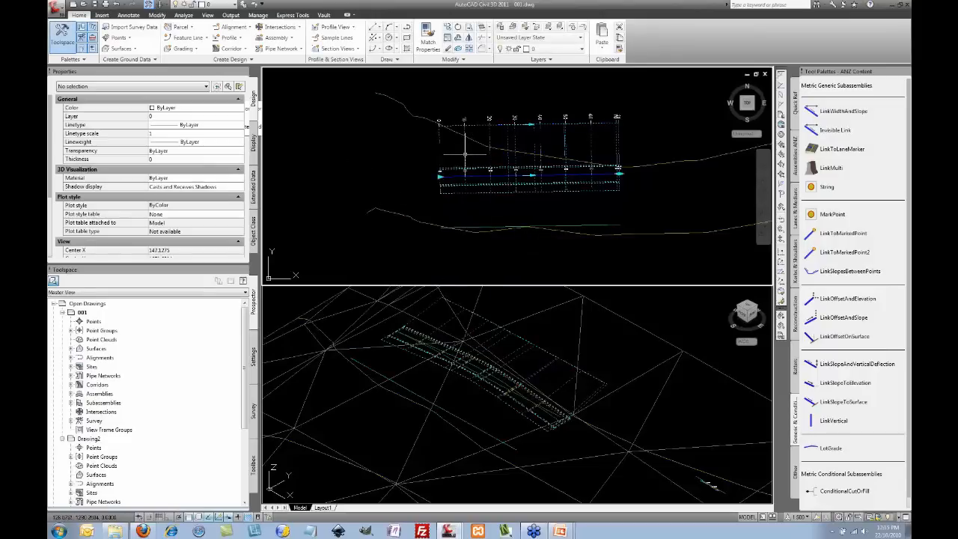
right_click(423, 152)
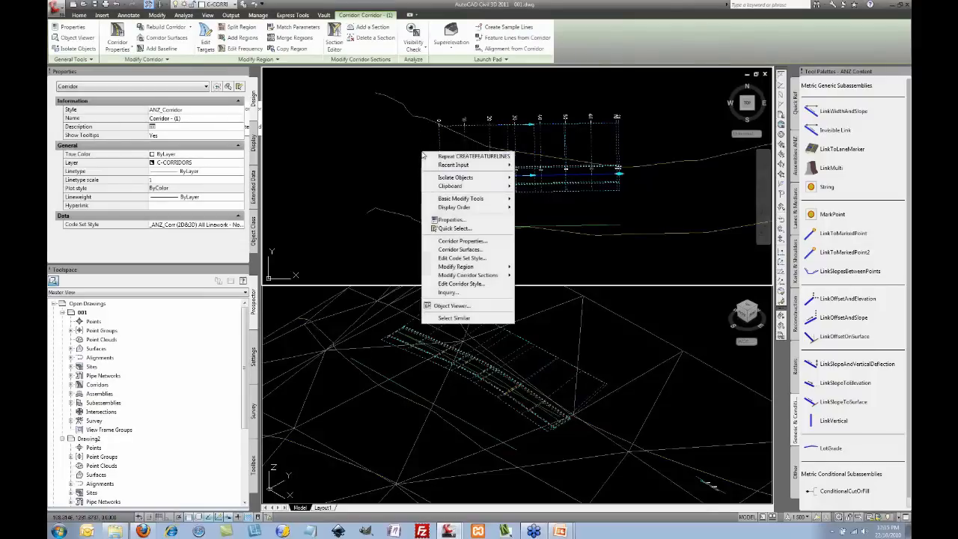
click(480, 241)
drag(438, 92, 614, 58)
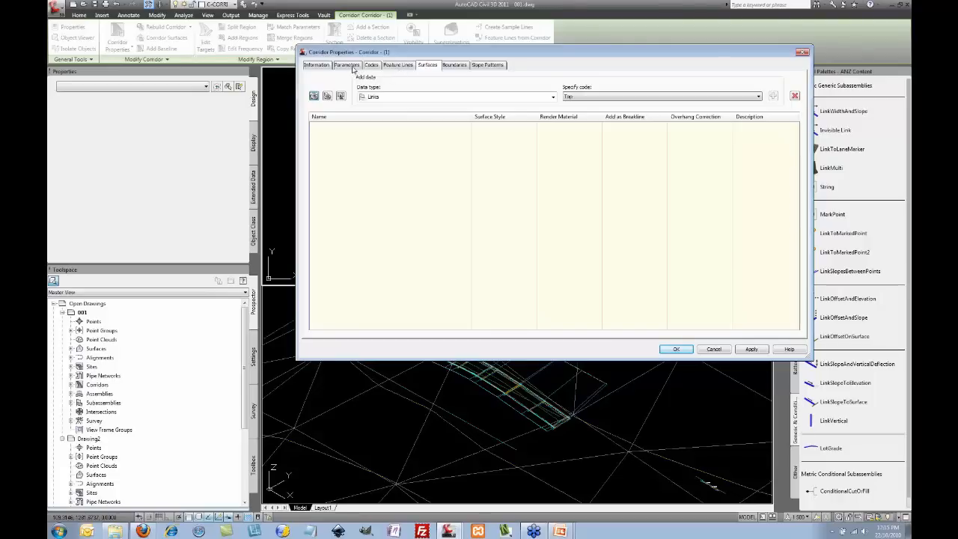
click(347, 65)
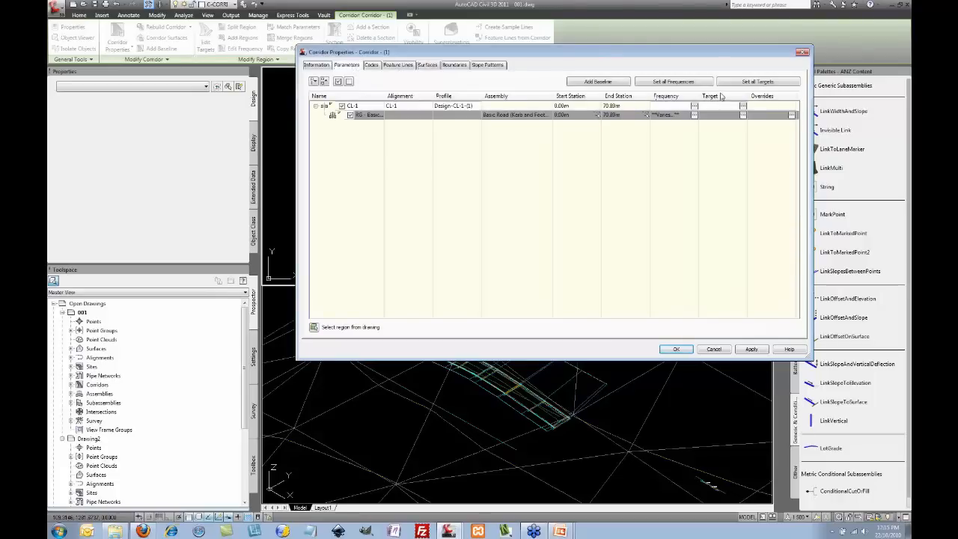
click(743, 116)
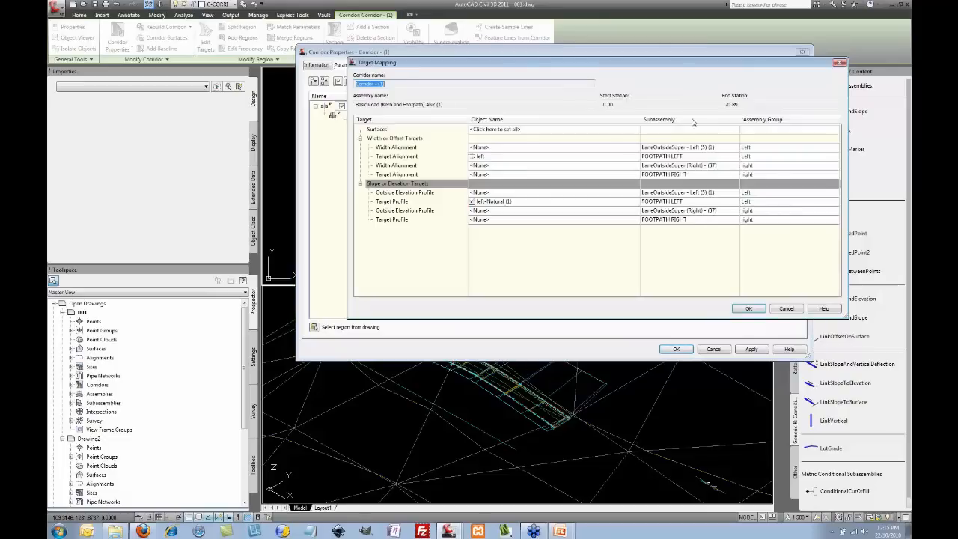
drag(694, 67, 678, 88)
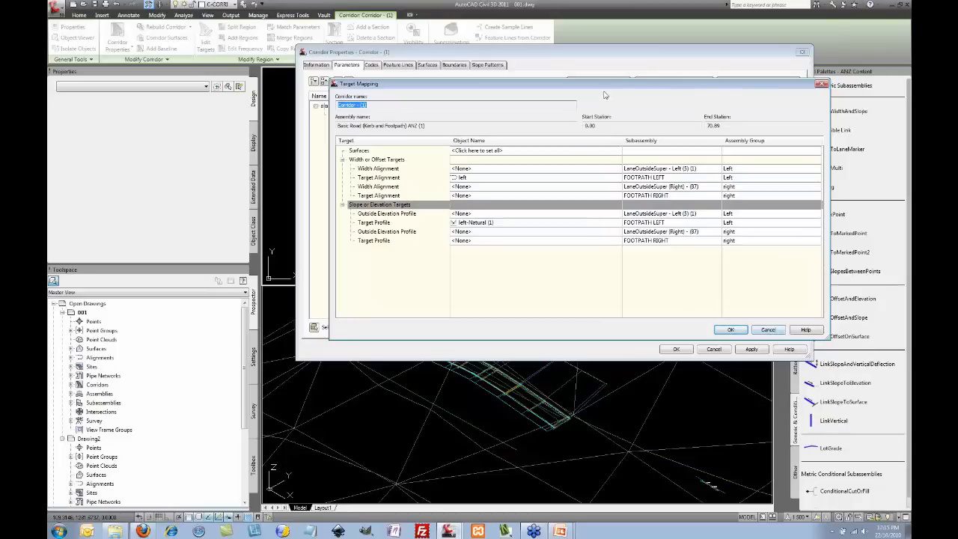
click(767, 331)
click(716, 349)
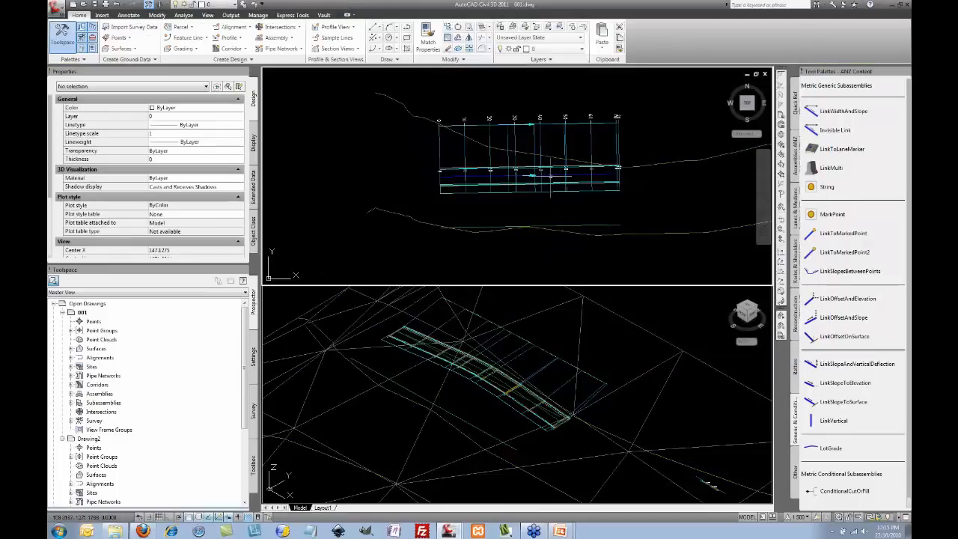
Step: Edit the Basic Road region's targets and select FOOTPATH RIGHT's Target Alignment row
click(490, 135)
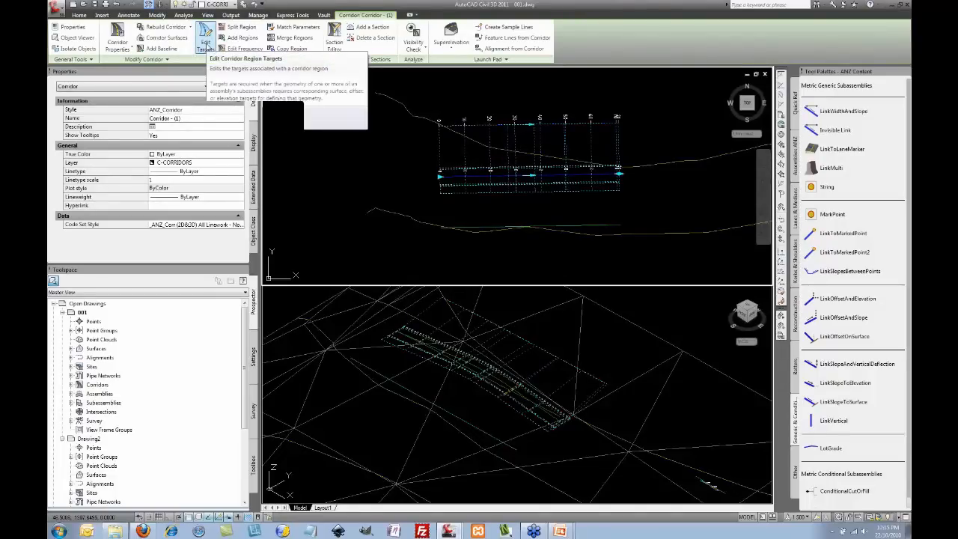
click(206, 39)
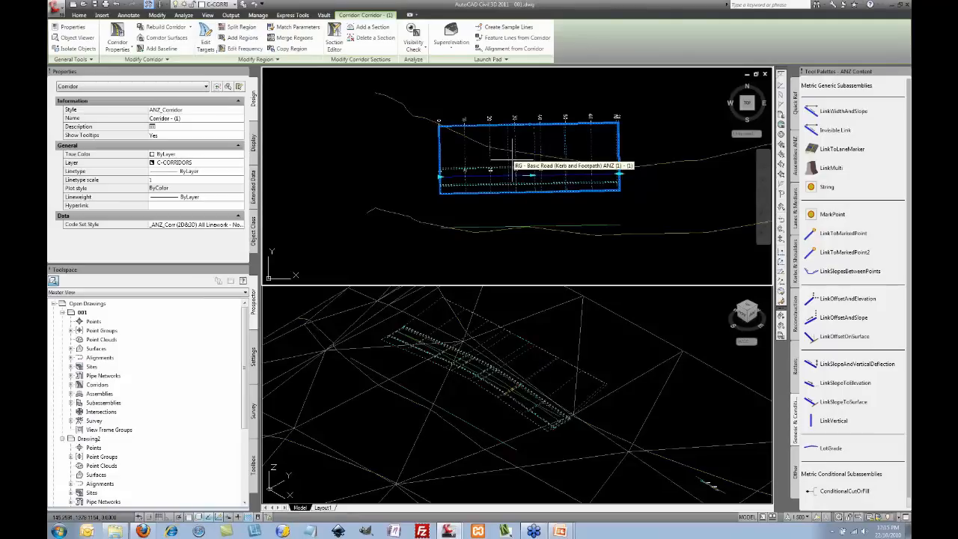
click(512, 160)
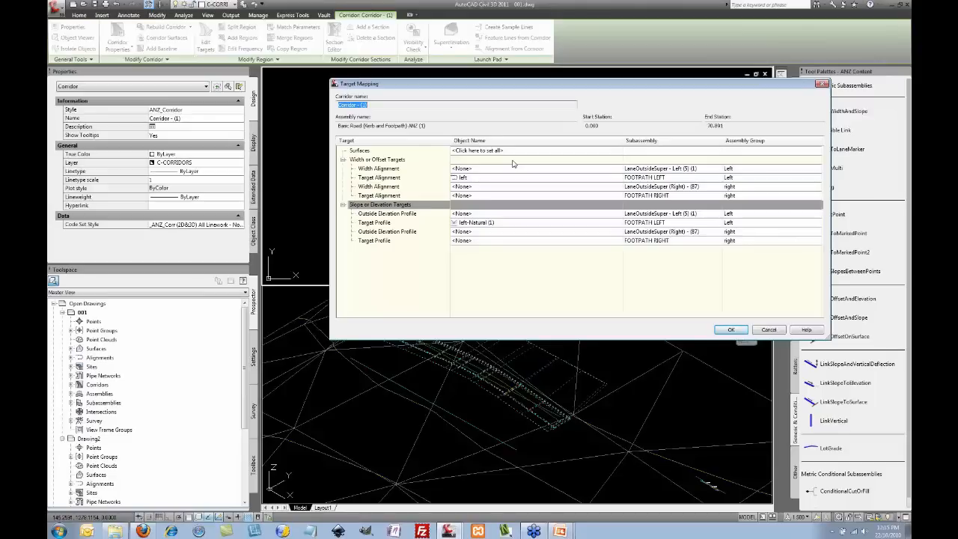
click(655, 196)
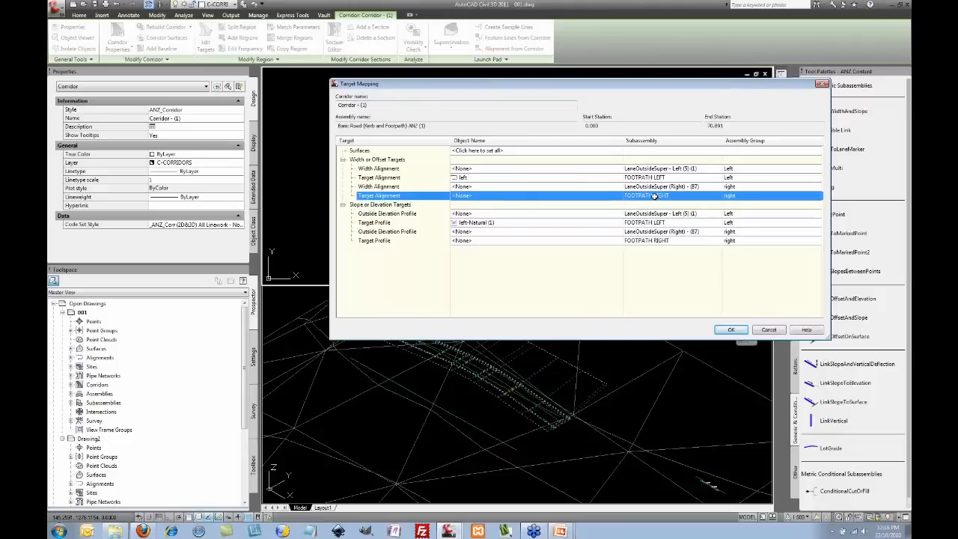
Step: Set FOOTPATH RIGHT's target alignment to the Right Building Line feature line picked from the drawing
click(544, 195)
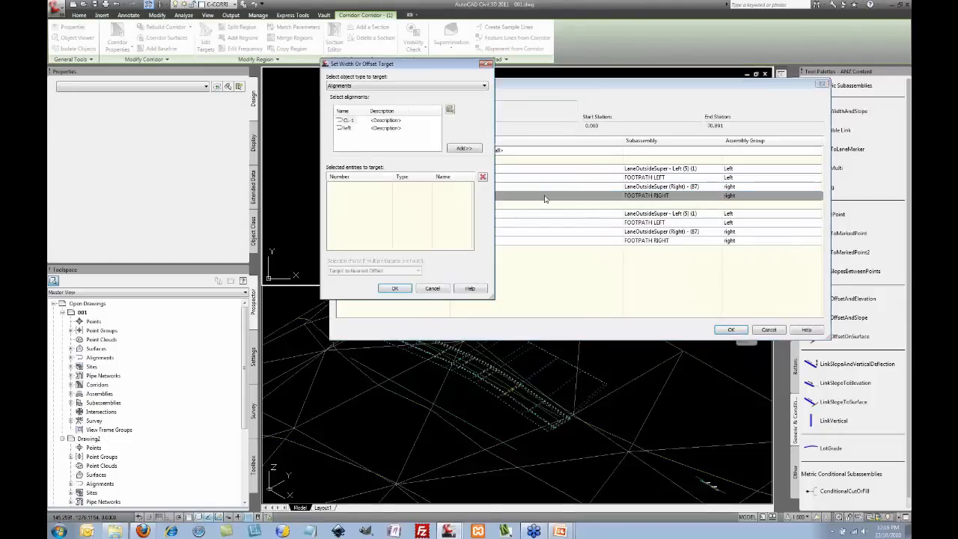
click(472, 86)
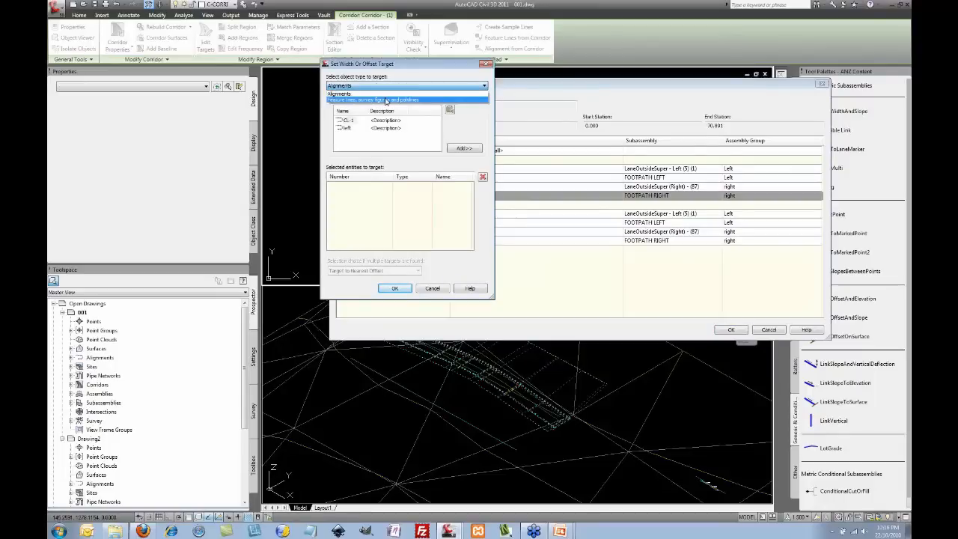
click(386, 100)
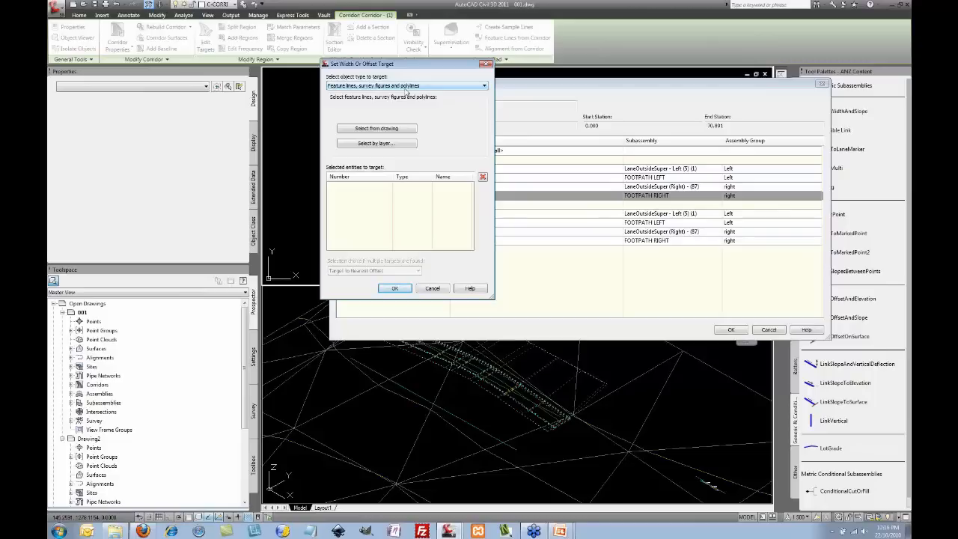
click(394, 131)
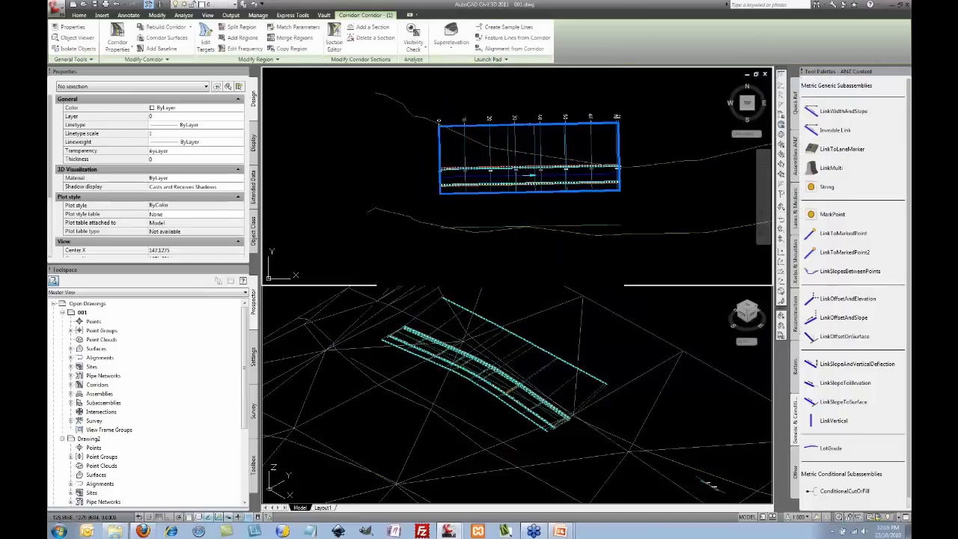
click(586, 226)
key(Return)
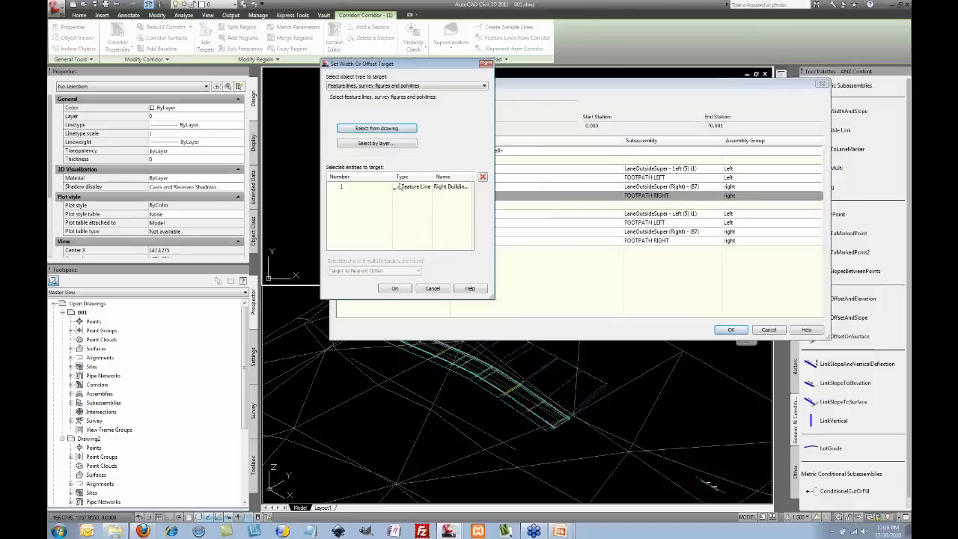
drag(398, 185, 371, 184)
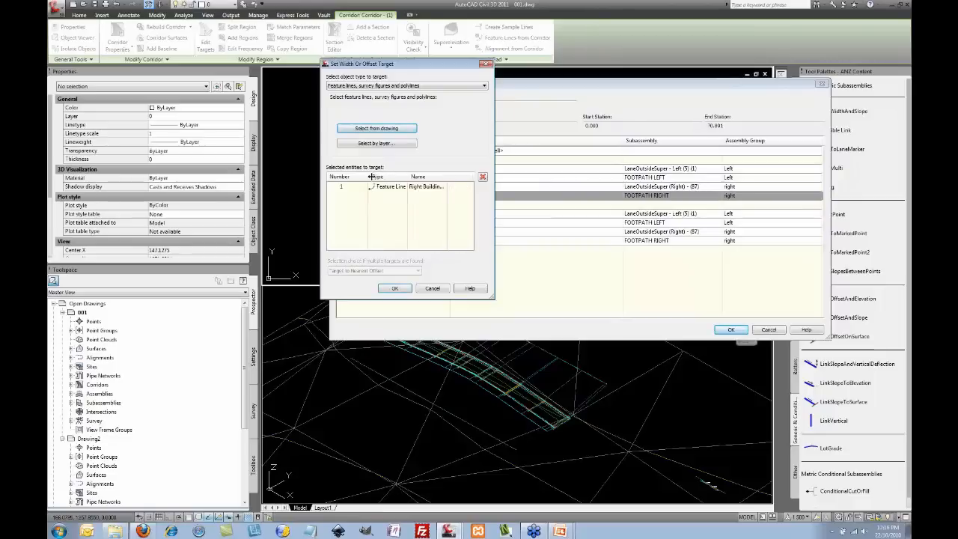
drag(445, 176, 466, 176)
click(454, 189)
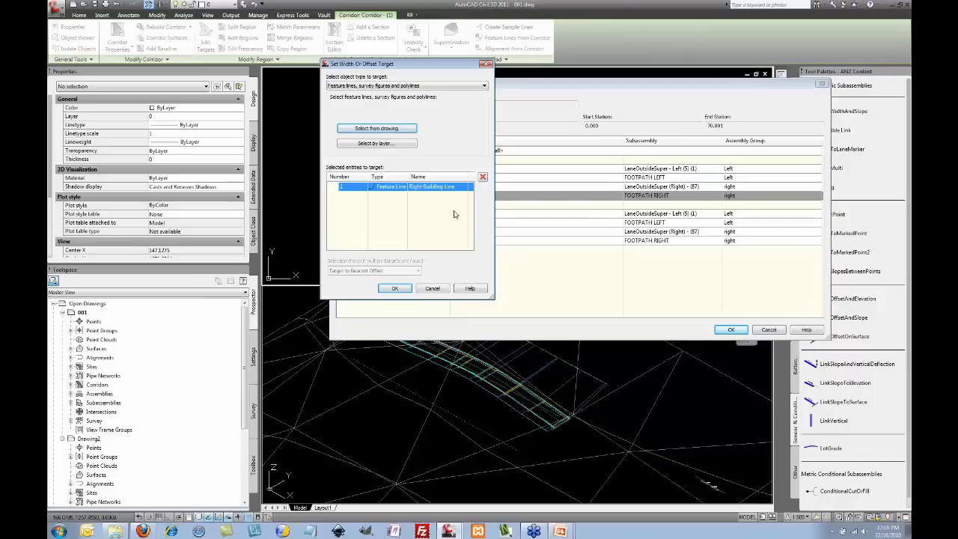
click(407, 291)
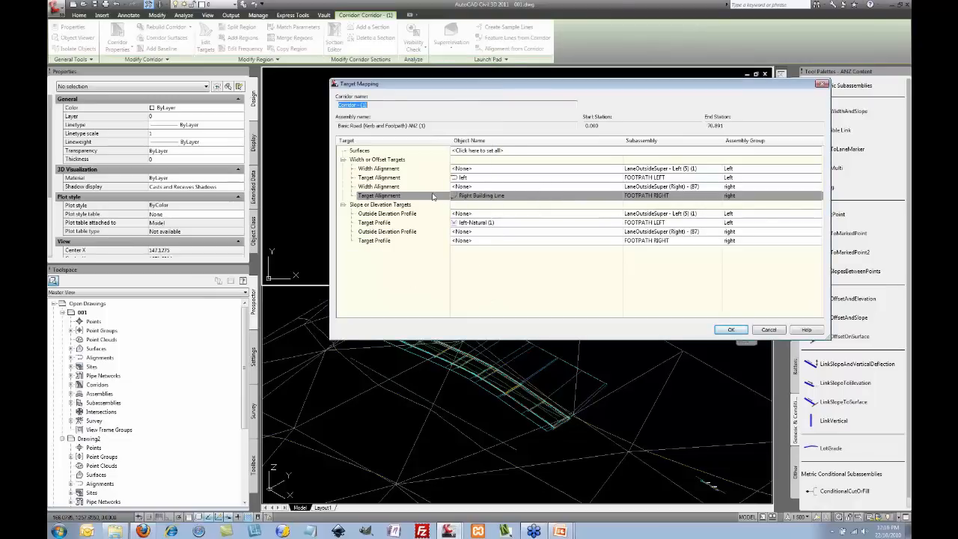
Step: Set FOOTPATH RIGHT's target profile to the Right Building Line feature line and close Target Mapping
click(580, 241)
click(581, 241)
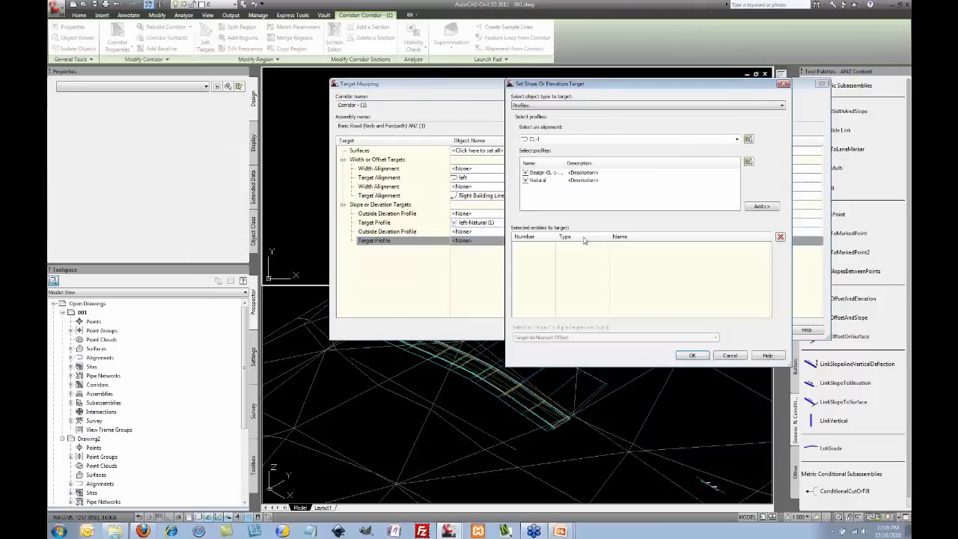
click(583, 105)
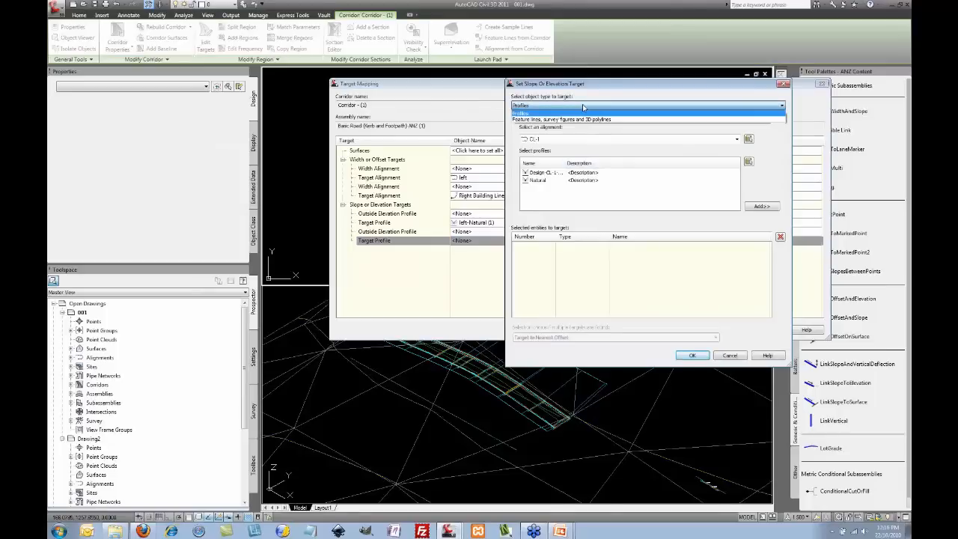
click(583, 118)
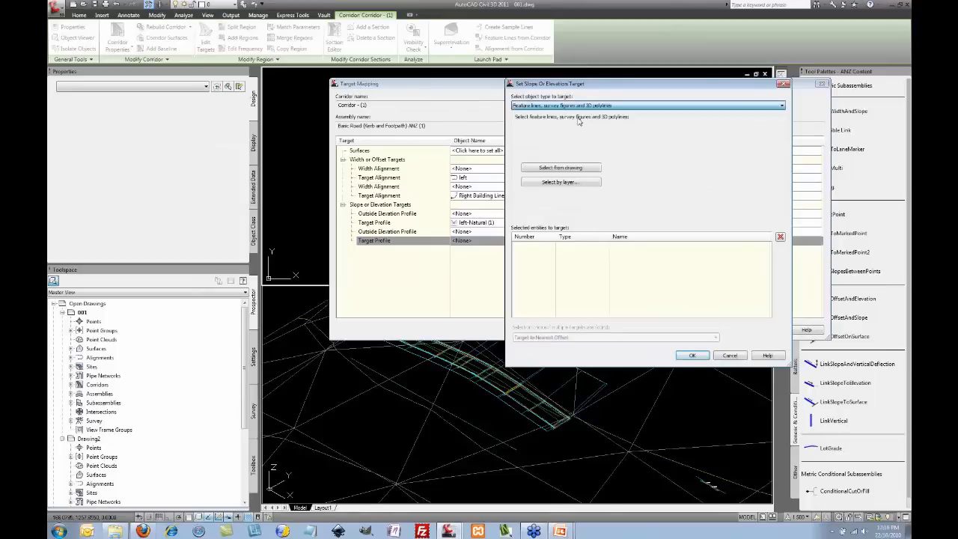
click(575, 168)
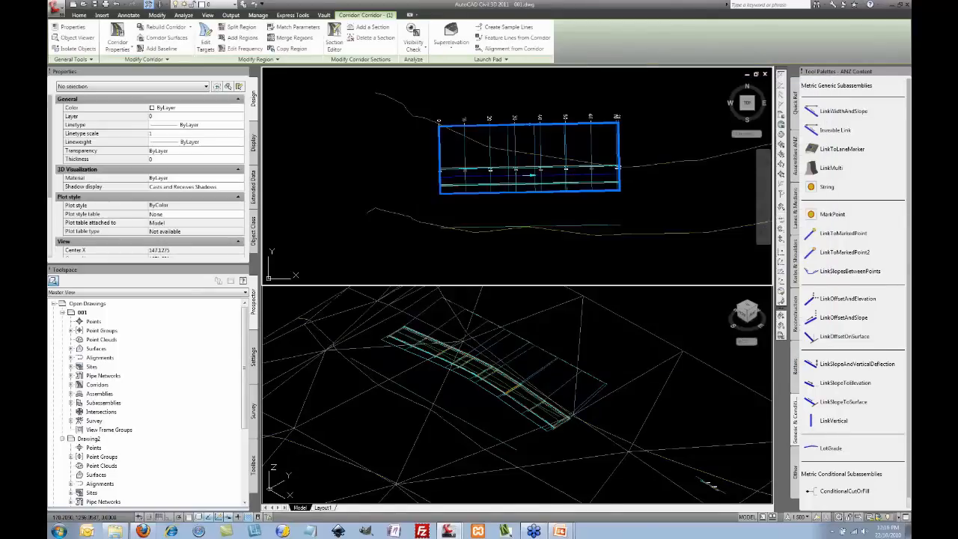
click(584, 225)
key(Return)
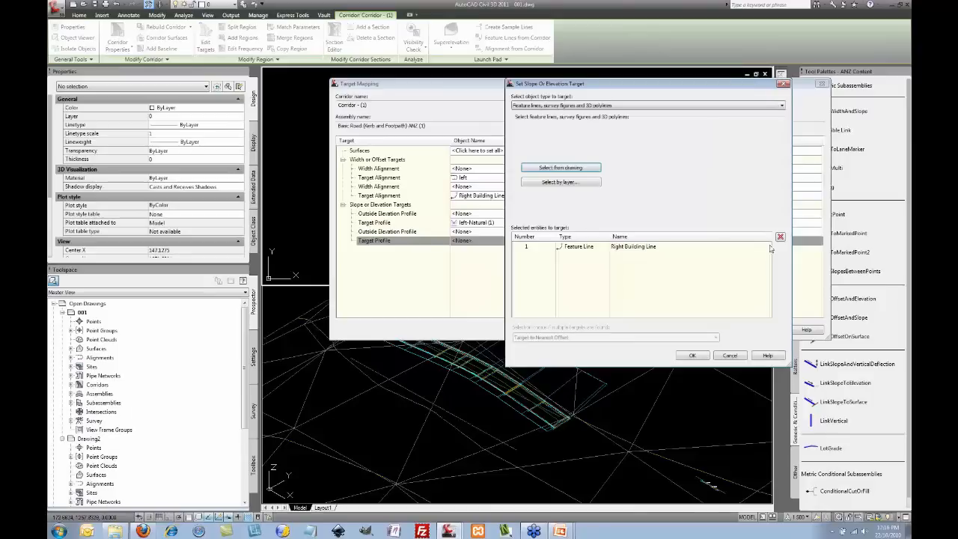
click(588, 248)
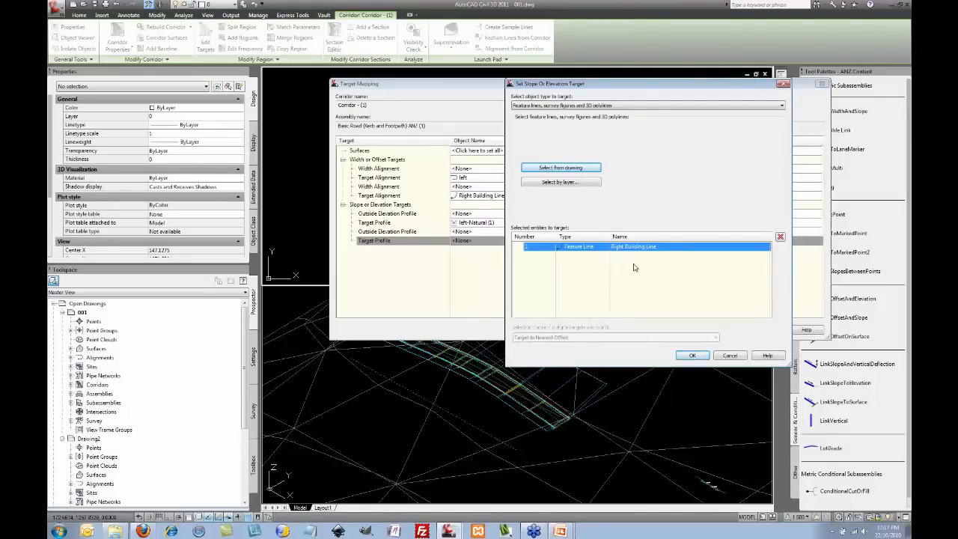
click(695, 355)
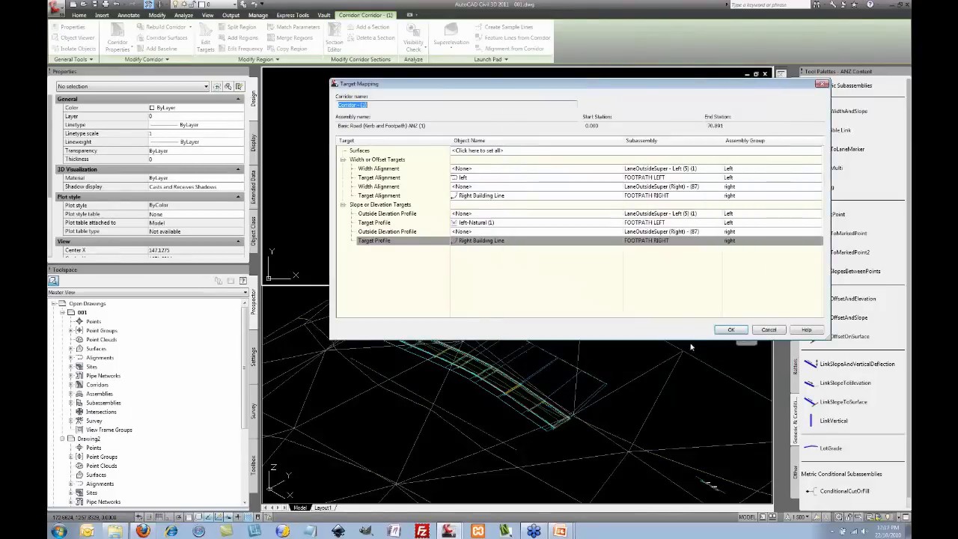
click(730, 330)
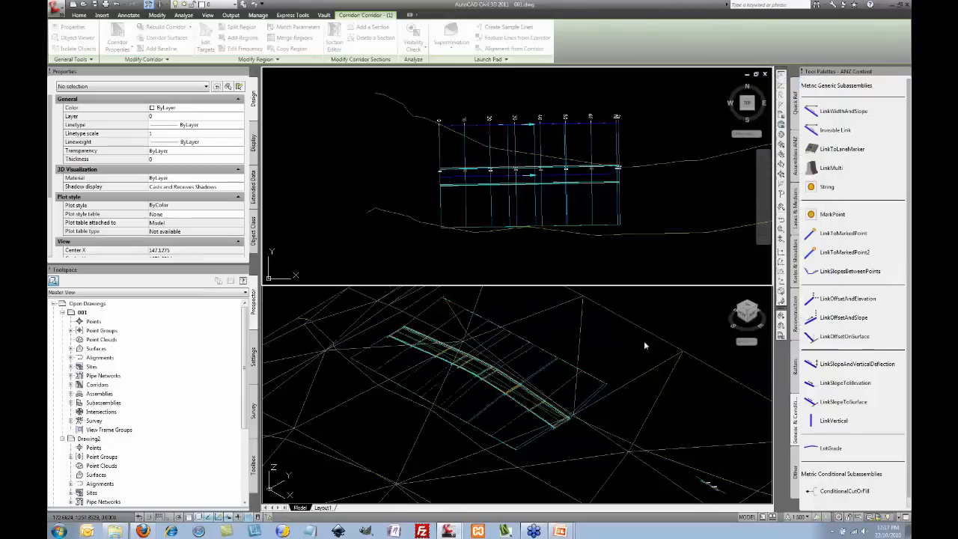
click(597, 339)
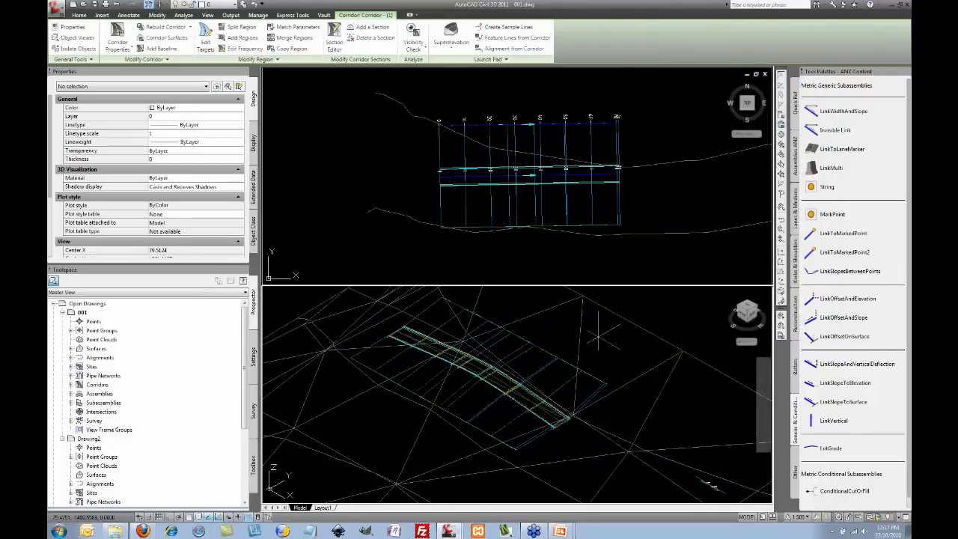
shift+middle_drag(596, 391, 558, 389)
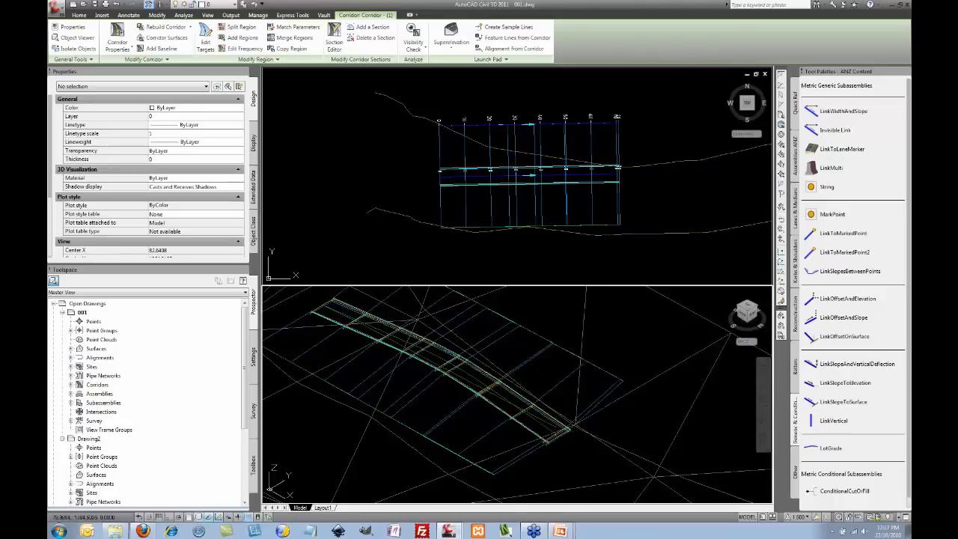
middle_drag(559, 336, 566, 356)
scroll(554, 338, down, 2)
click(621, 213)
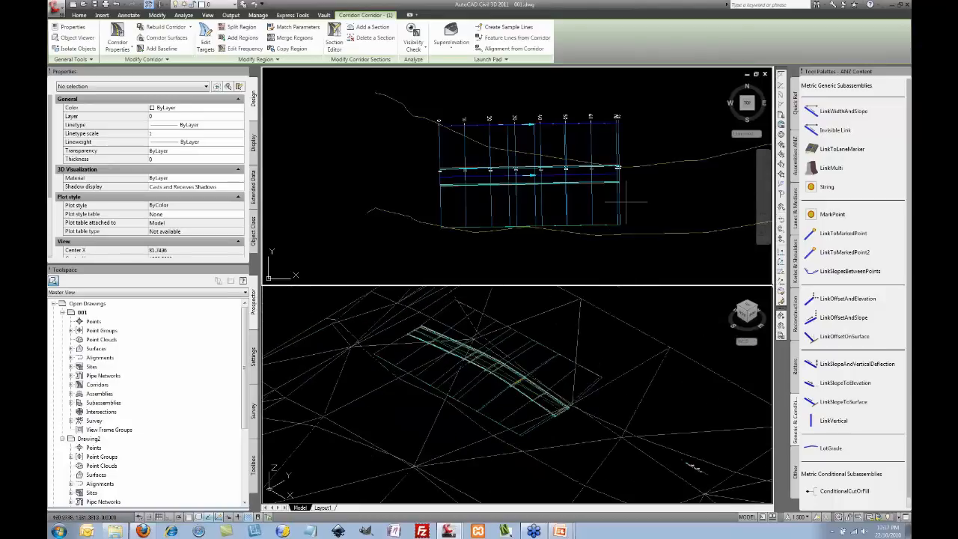
scroll(642, 202, down, 2)
middle_drag(642, 202, 543, 163)
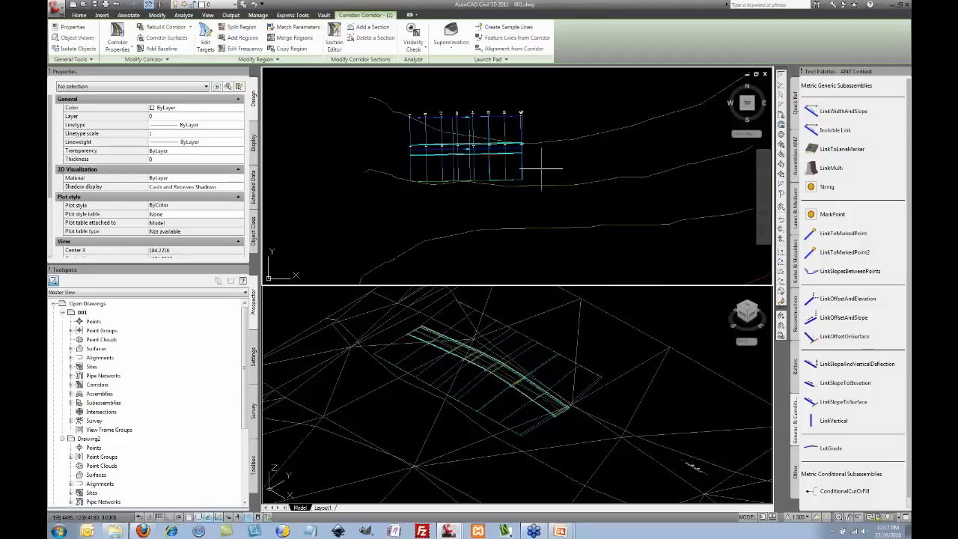
Step: Open 002.dwg from the RECON WA folder
click(84, 5)
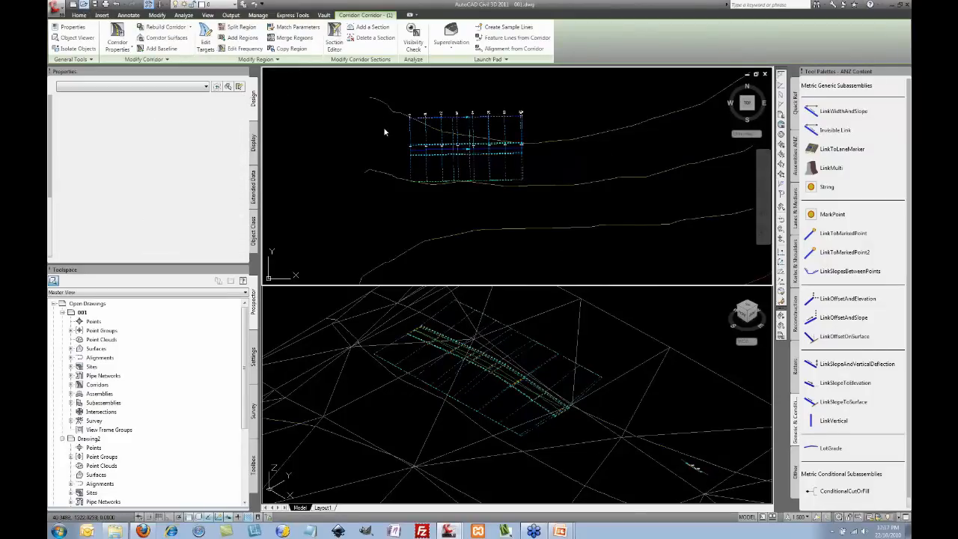
key(ctrl+o)
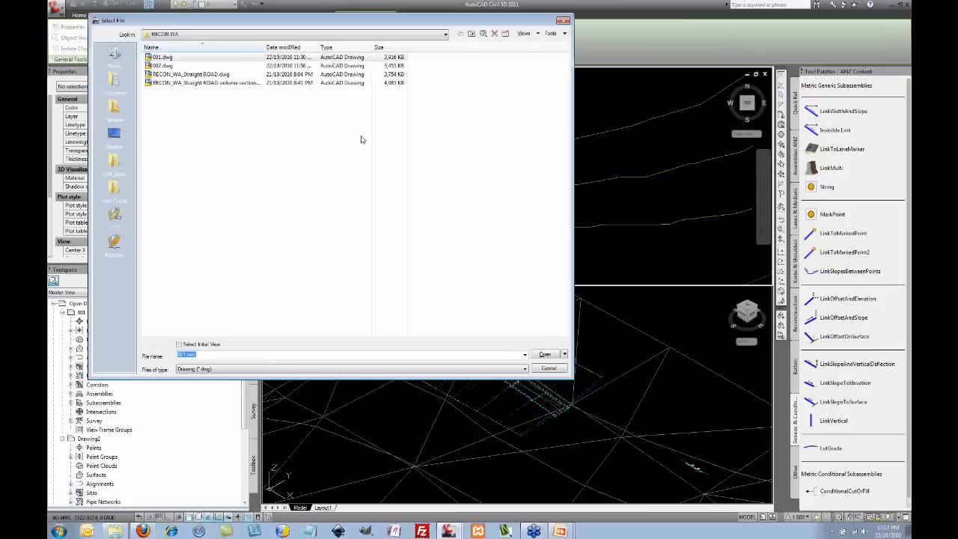
click(161, 65)
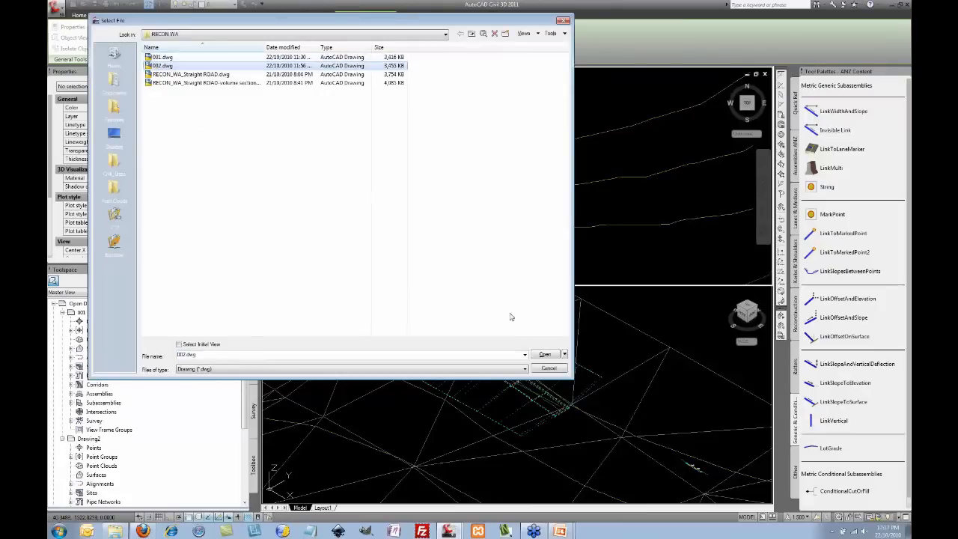
click(545, 355)
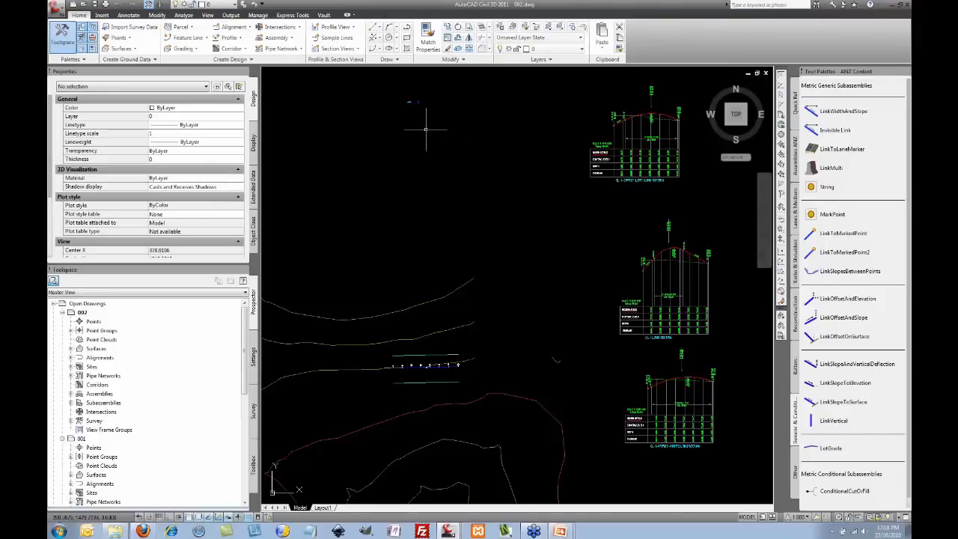
Step: Zoom in to inspect the new assembly, zoom back out, and select alignment CL-1
scroll(419, 112, up, 6)
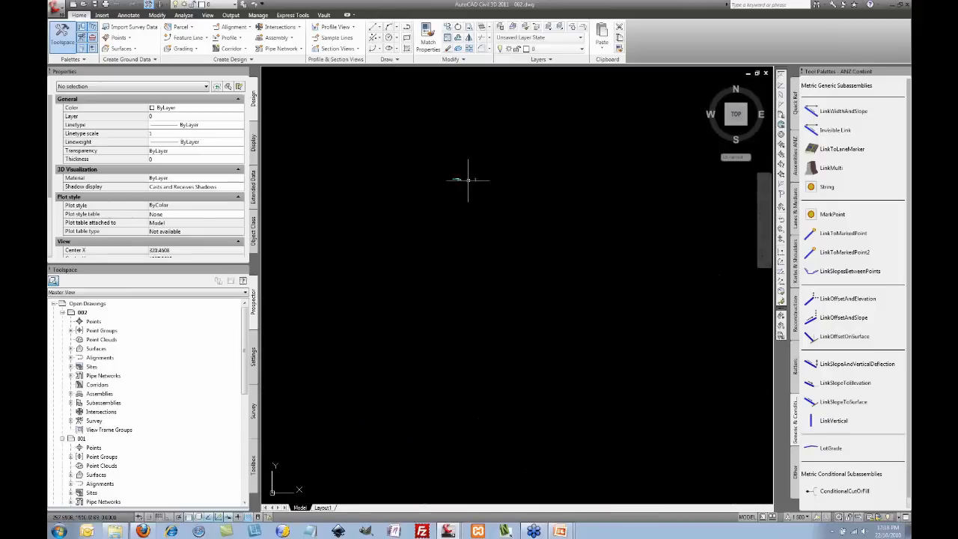
scroll(468, 180, up, 5)
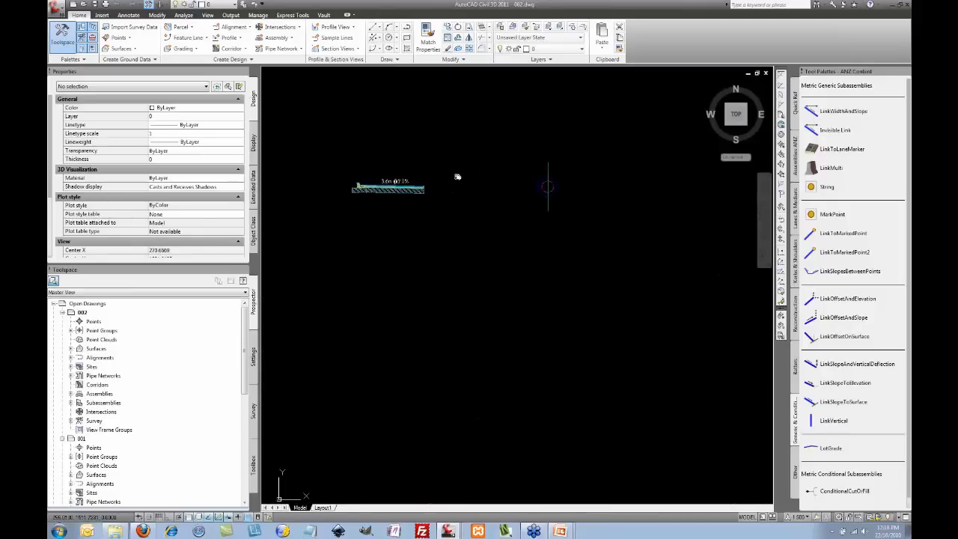
middle_drag(458, 176, 463, 175)
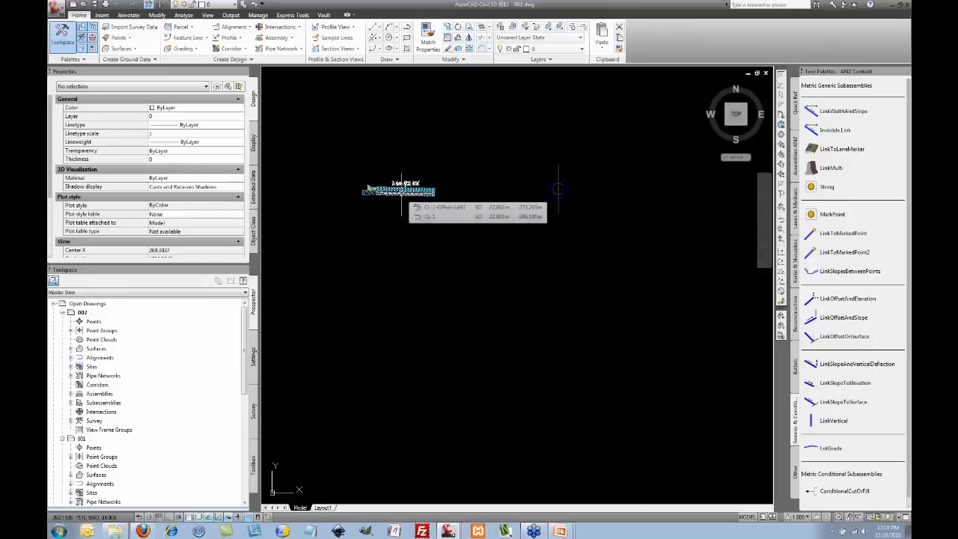
scroll(520, 191, down, 7)
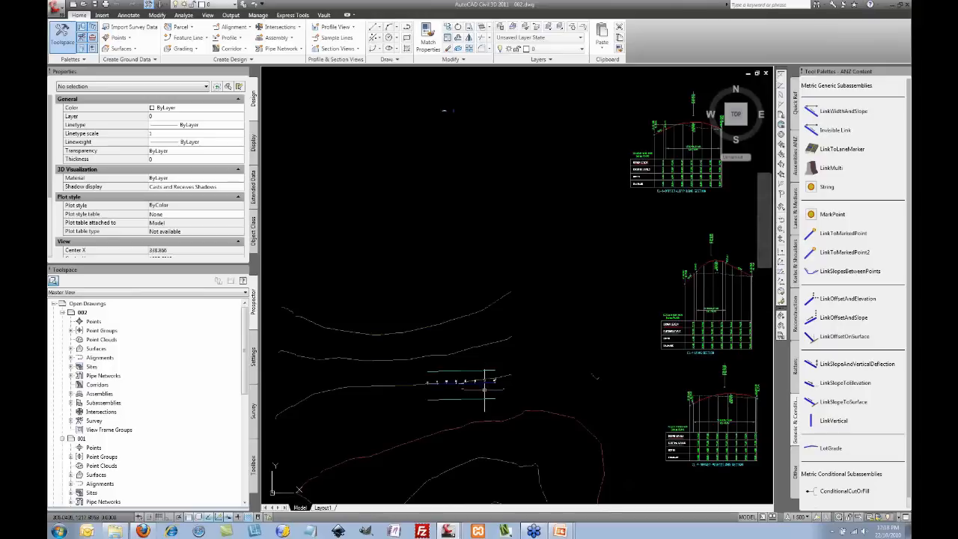
click(495, 382)
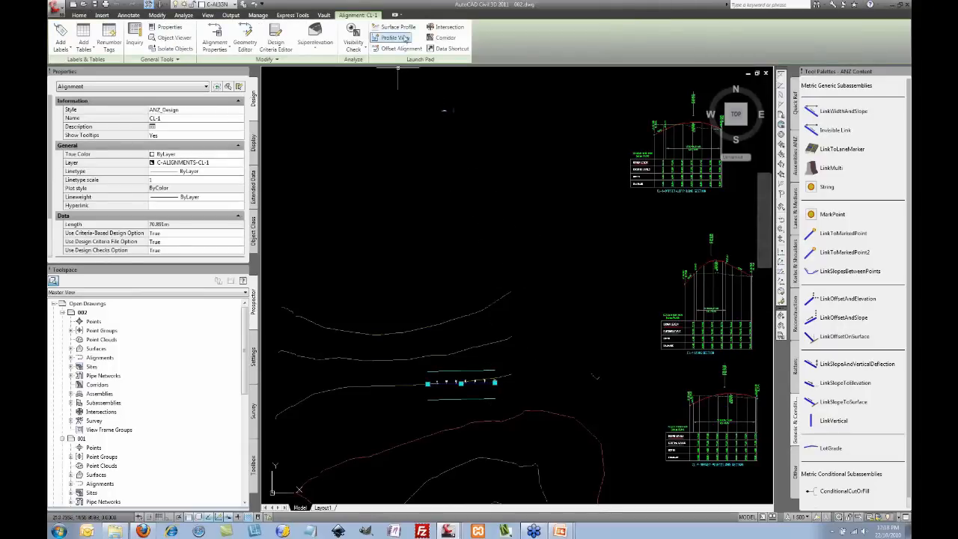
Step: Start a CL-1 corridor with its design profile and Assembly - (1), then open Set all Targets
click(456, 39)
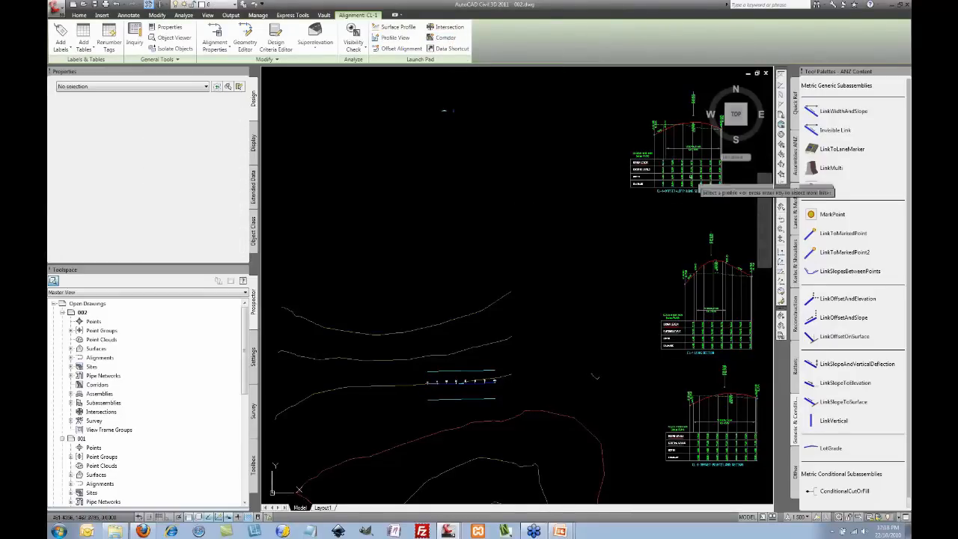
click(694, 182)
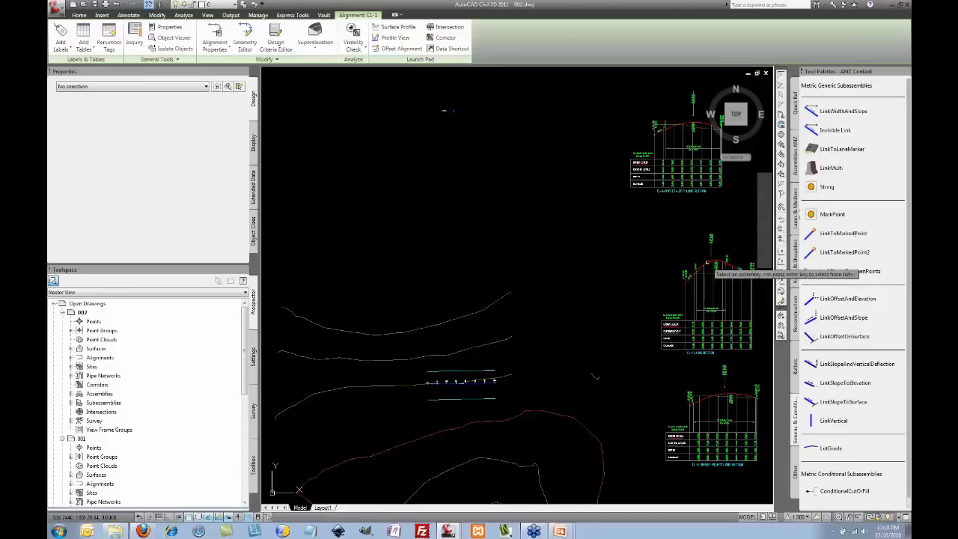
key(Return)
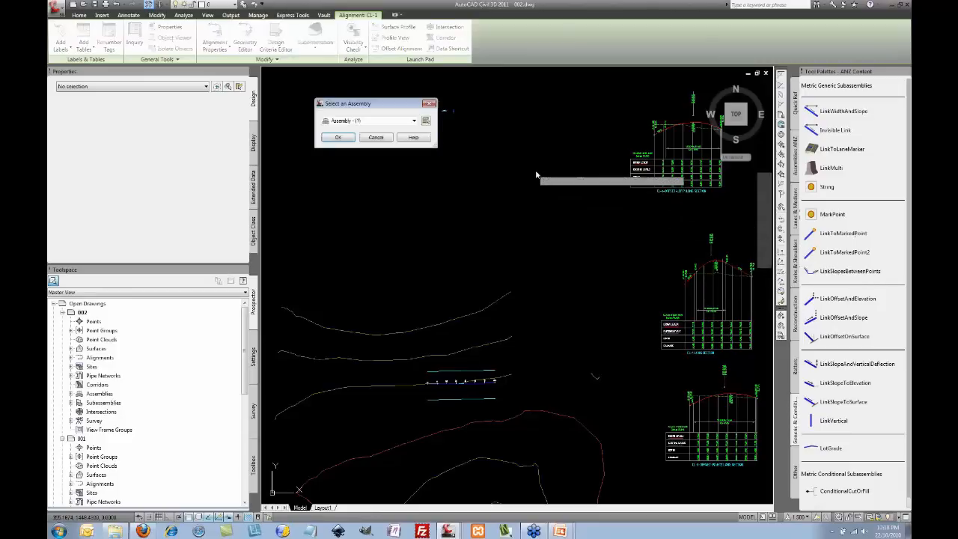
click(390, 123)
click(357, 129)
click(338, 136)
drag(462, 106, 523, 96)
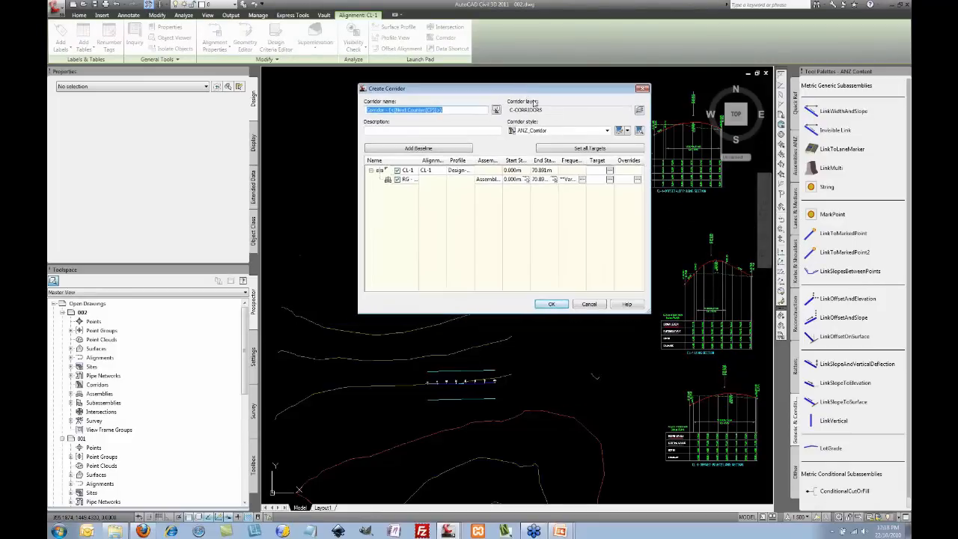
click(605, 149)
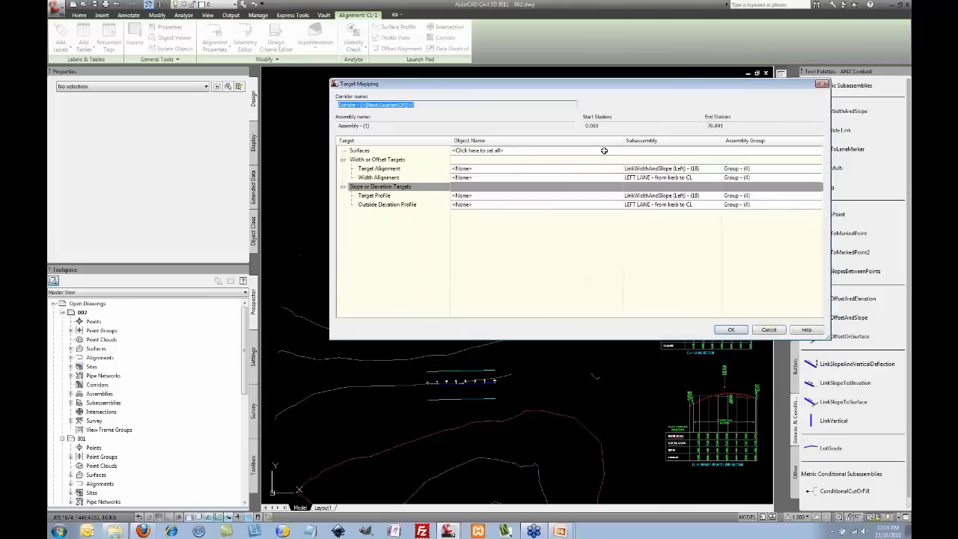
Step: Set the corridor's target alignment to CL-1-Offset-Left1
click(508, 169)
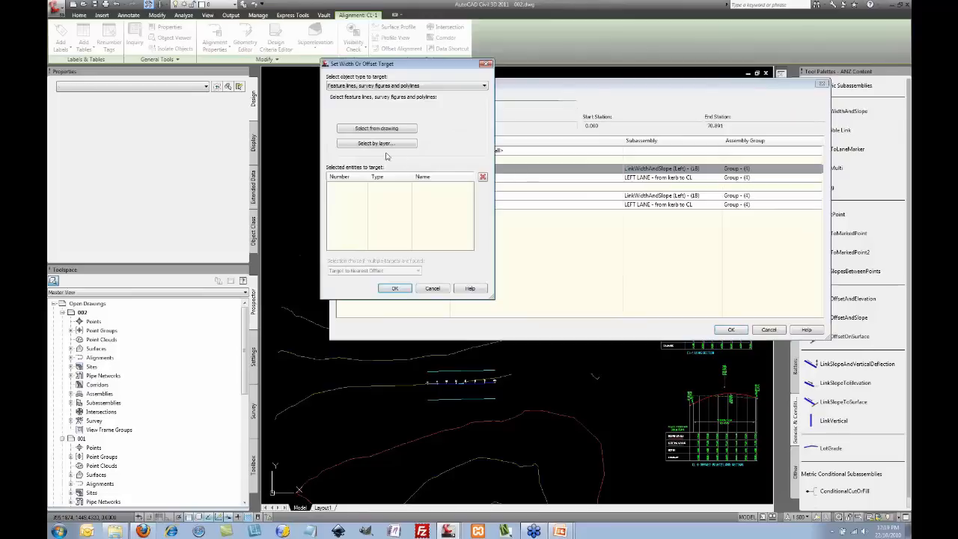
click(404, 85)
click(389, 93)
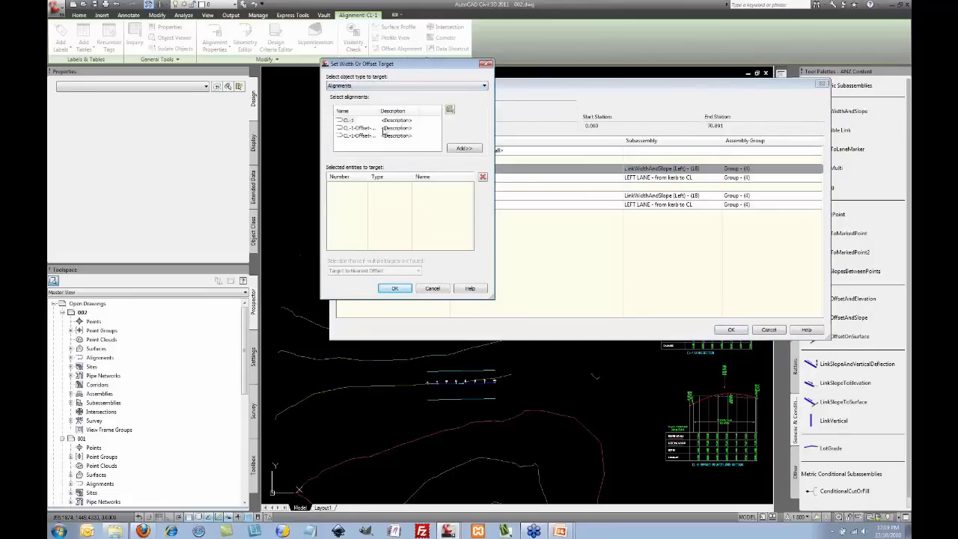
drag(379, 110, 407, 111)
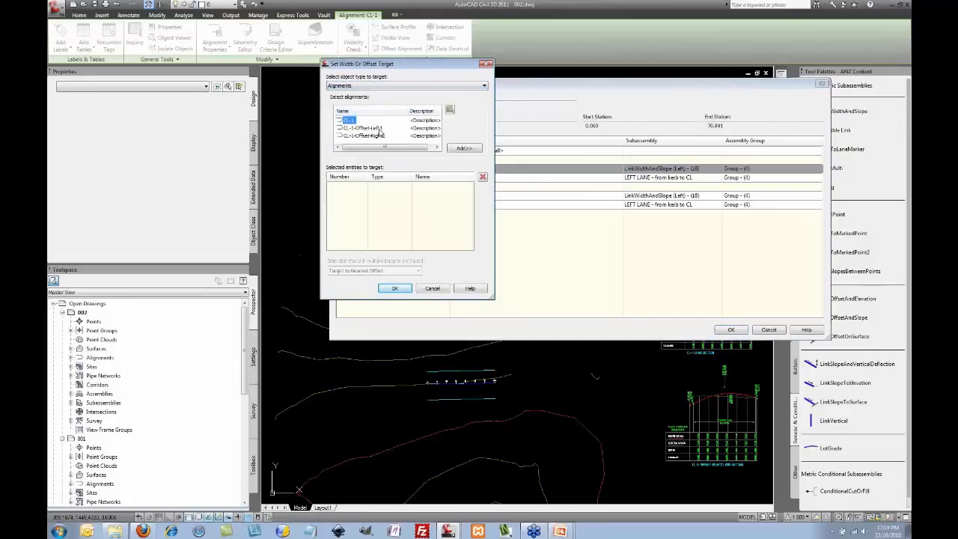
click(364, 128)
click(461, 148)
click(397, 289)
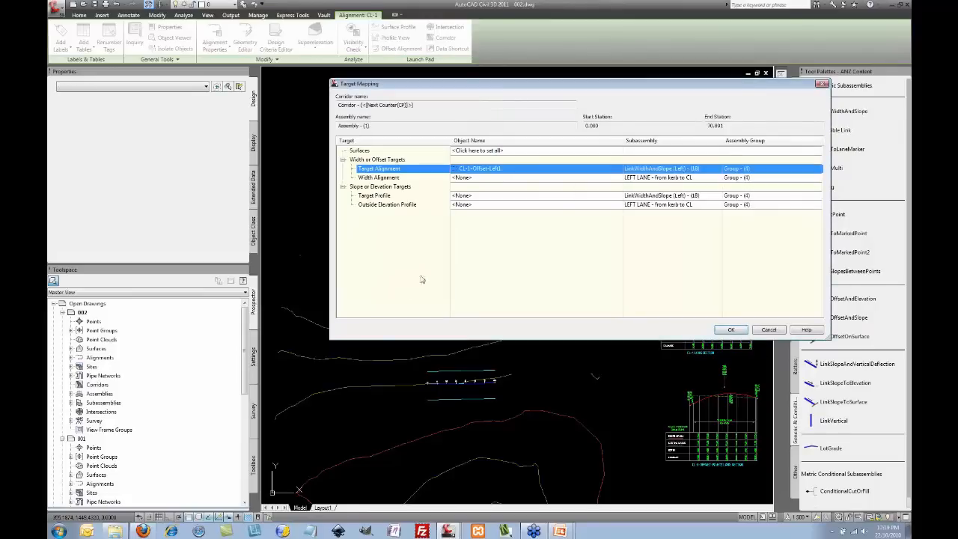
Step: Set the target profile to Design-CL-1-Offset-Left1-(2) and create the corridor
click(480, 196)
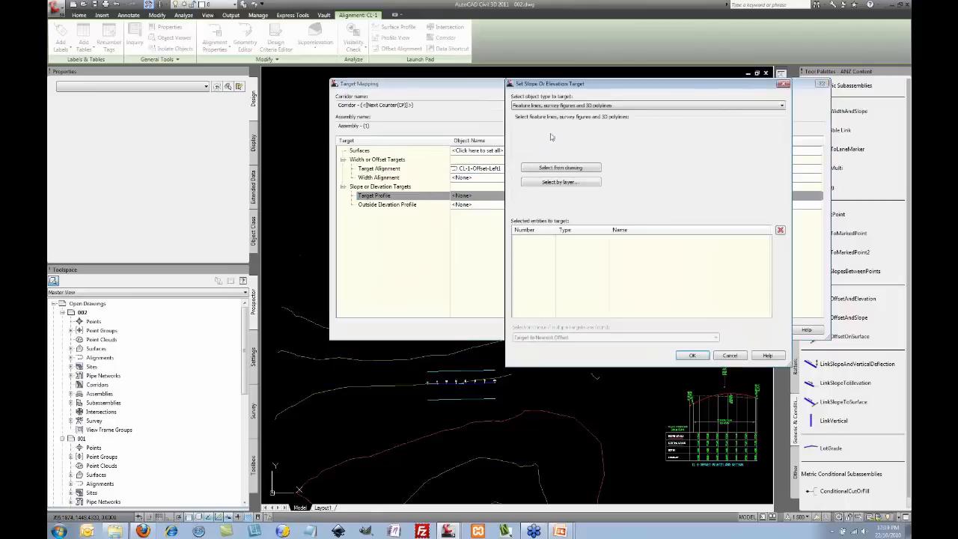
click(563, 109)
click(558, 113)
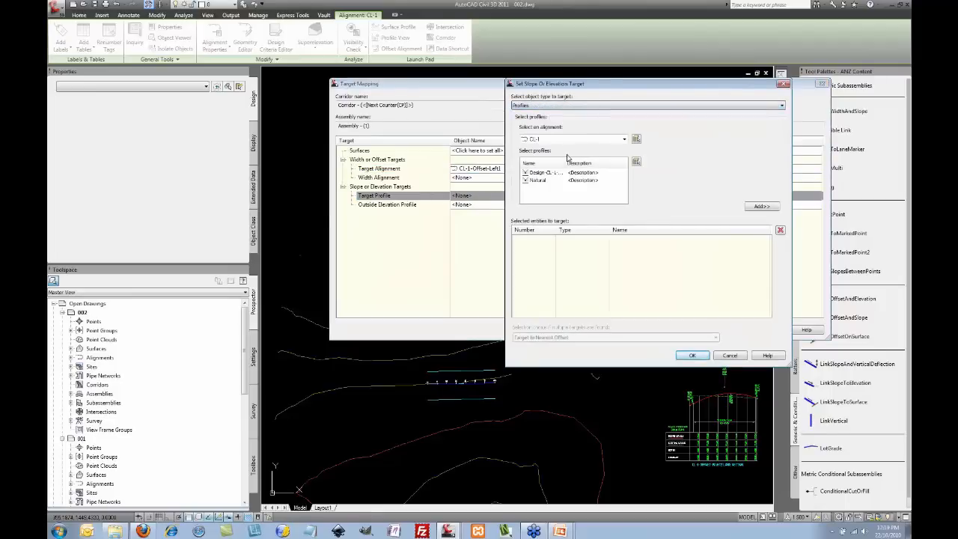
click(569, 139)
click(554, 156)
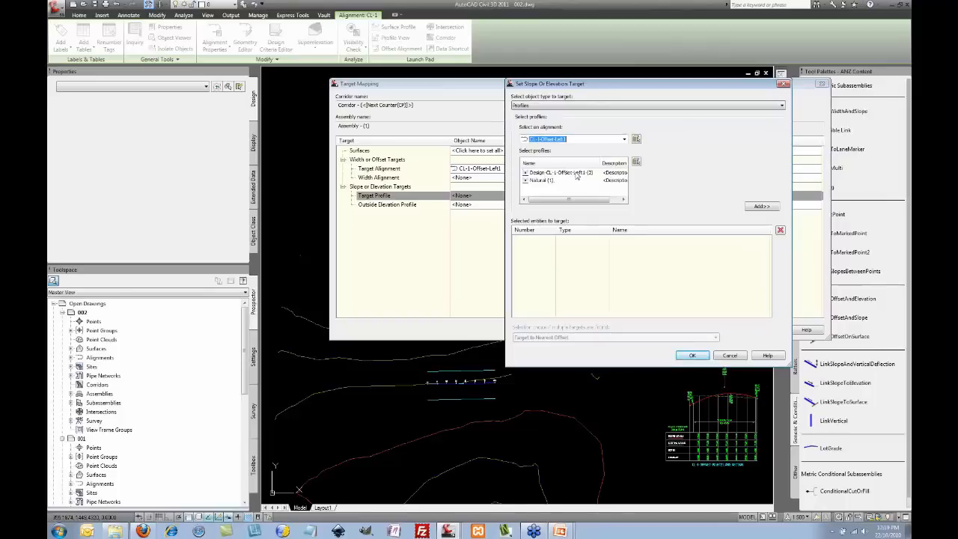
click(569, 173)
click(762, 208)
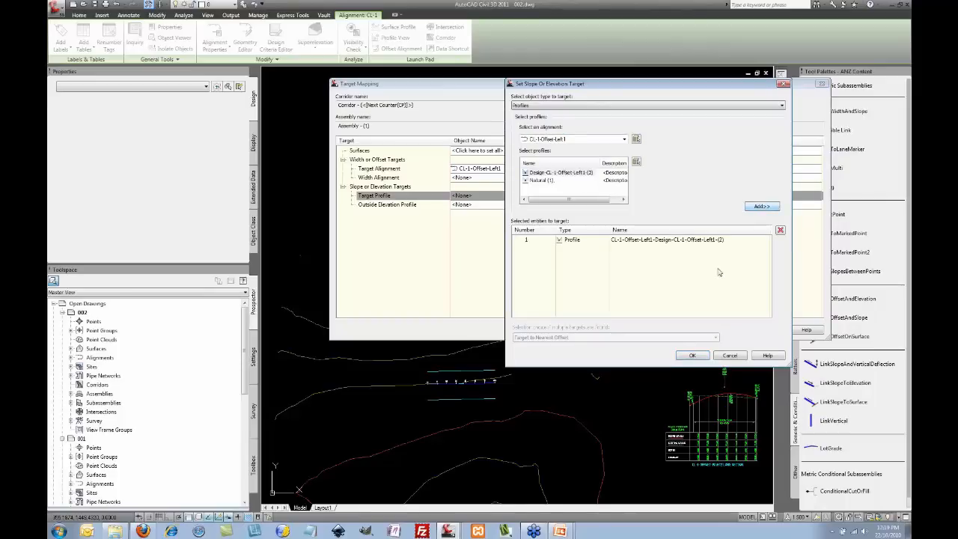
click(692, 355)
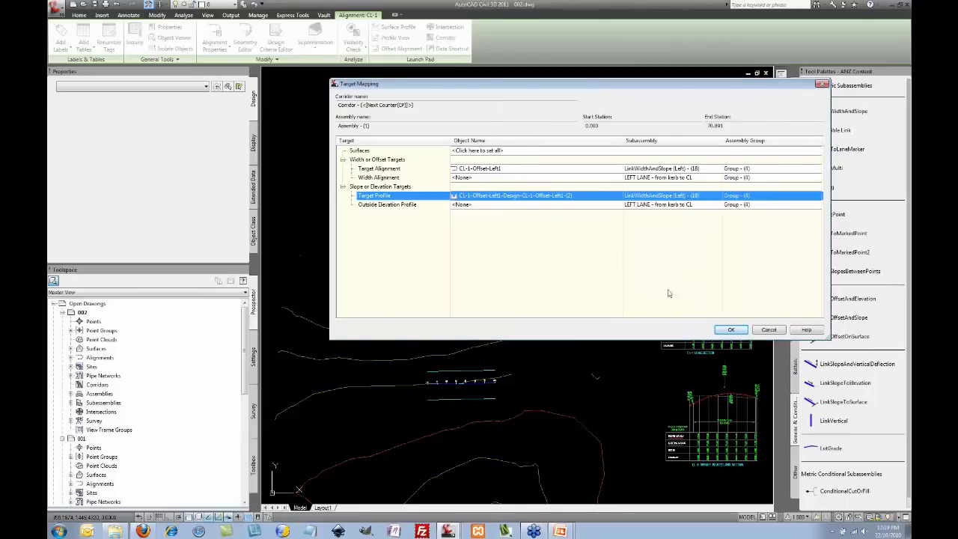
click(730, 330)
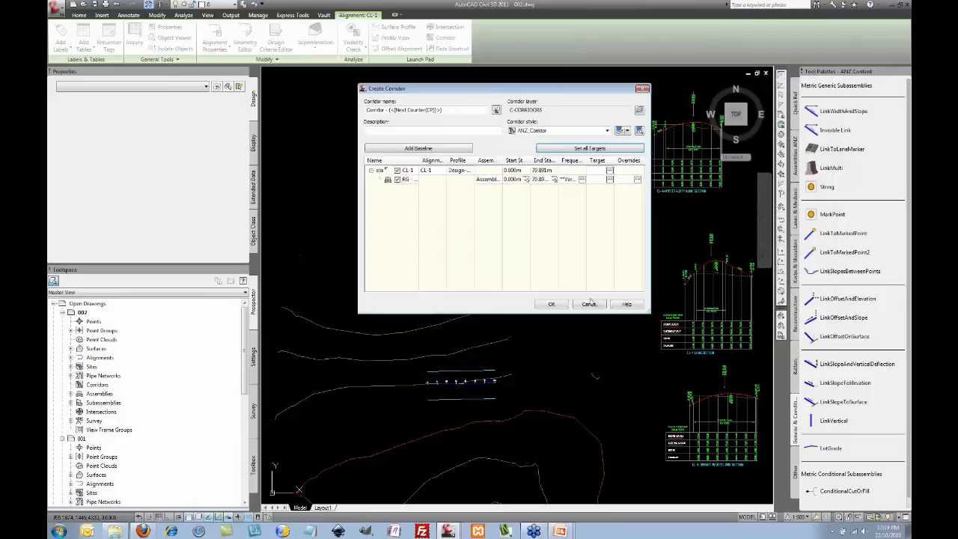
click(552, 304)
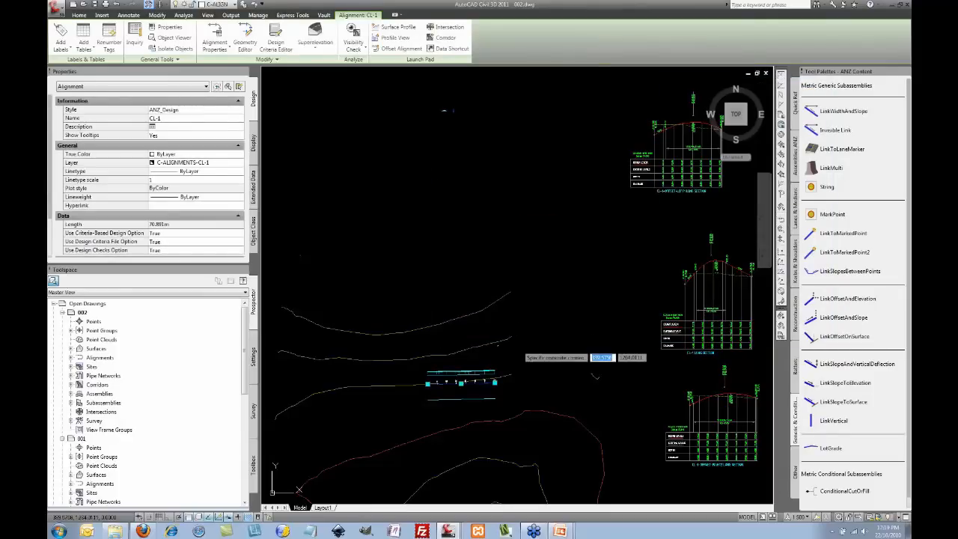
Step: Zoom in on Corridor - (2) in plan and select it to check its rollover values
scroll(494, 336, up, 6)
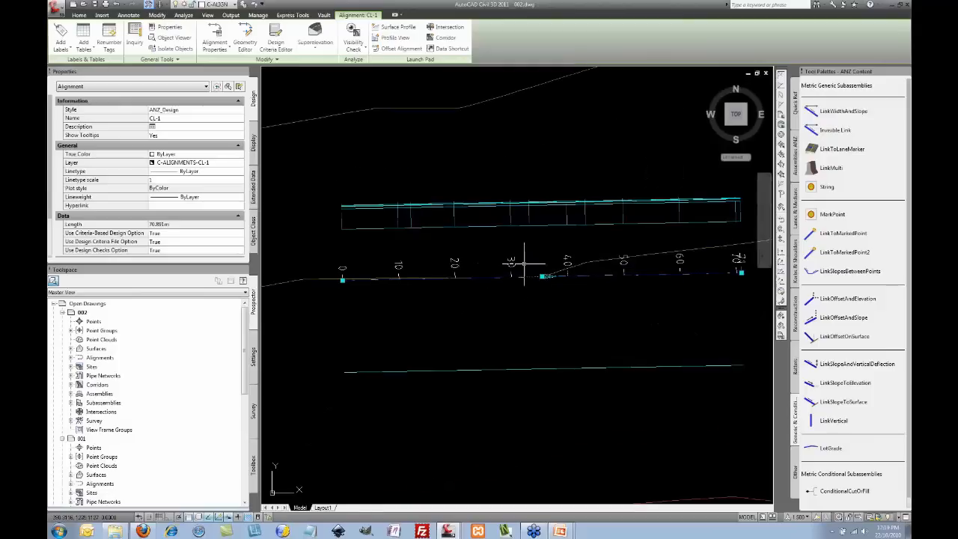
key(Escape)
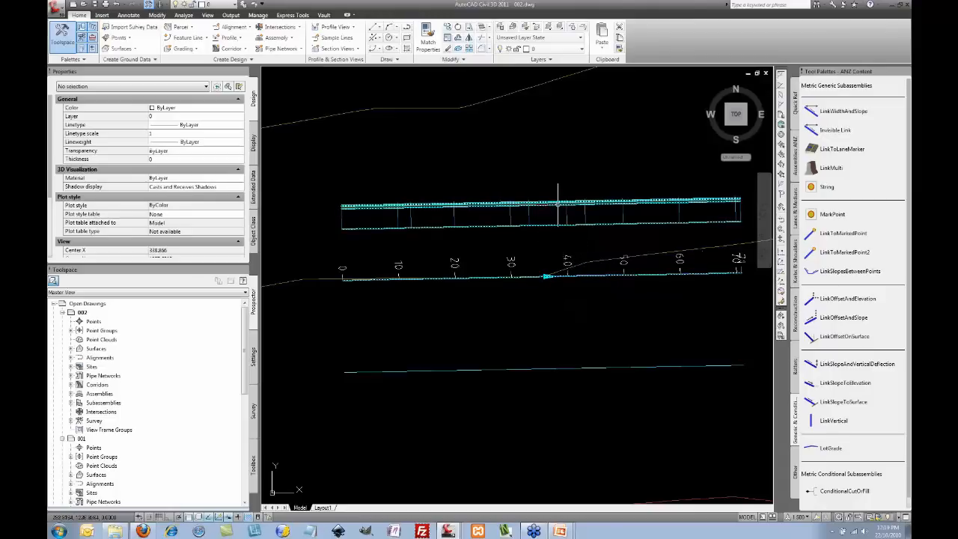
mouse_move(558, 204)
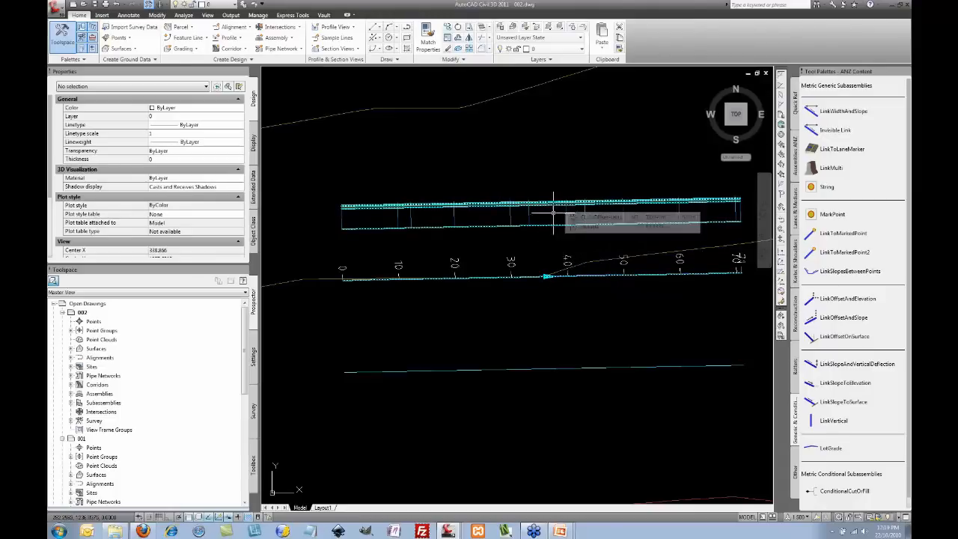
click(550, 224)
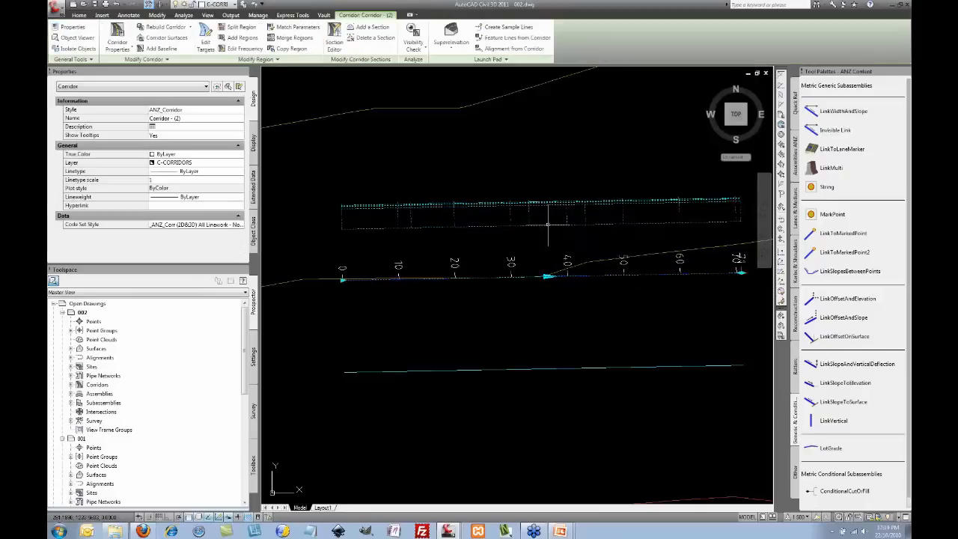
key(Escape)
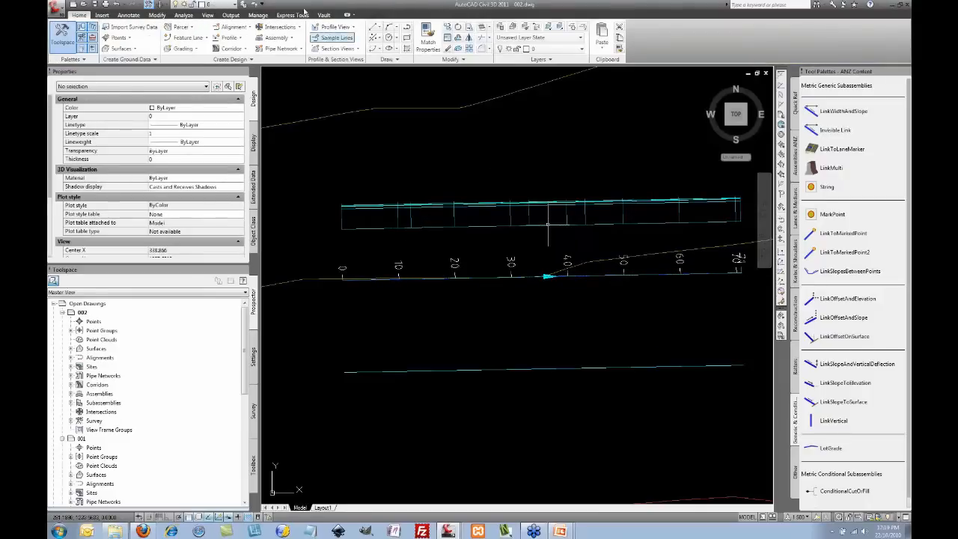
Step: Split the drawing area into two horizontal viewports
click(208, 15)
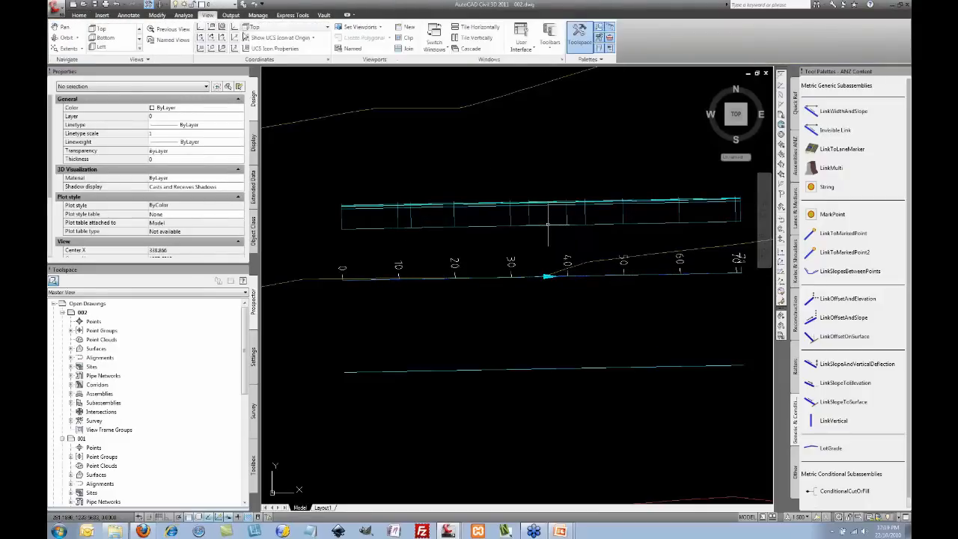
click(361, 27)
click(363, 59)
middle_drag(493, 191, 601, 188)
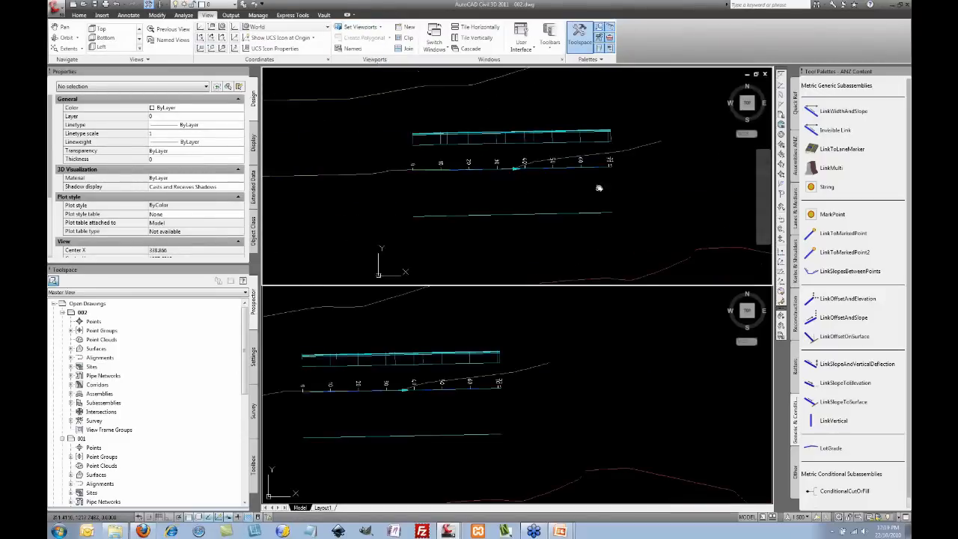
Step: Free-orbit the bottom viewport to an oblique 3D angle on the corridor
click(523, 336)
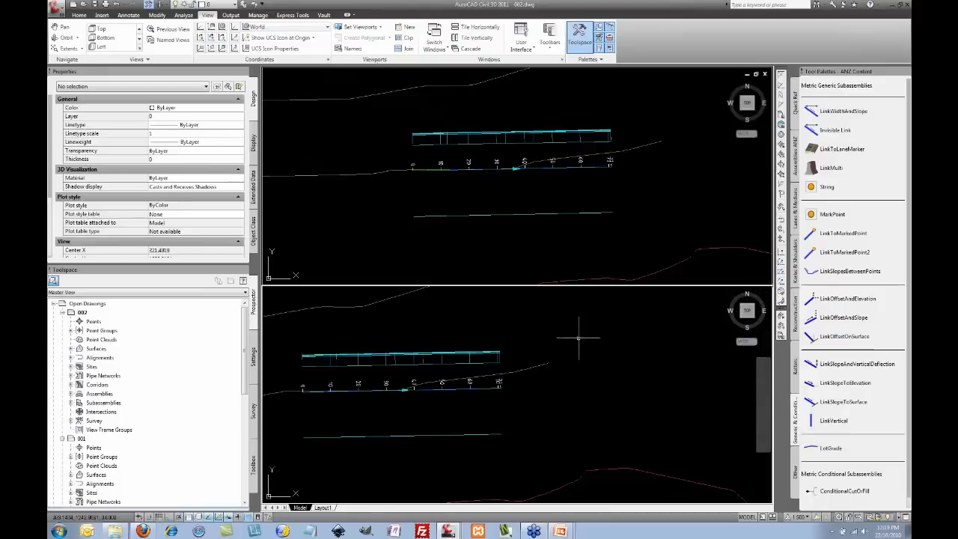
click(80, 38)
click(75, 66)
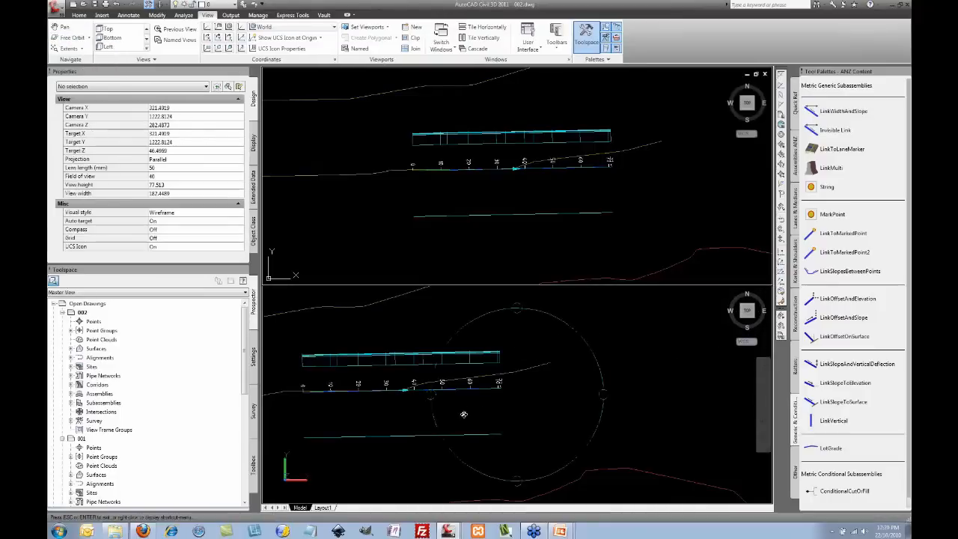
drag(475, 418, 510, 423)
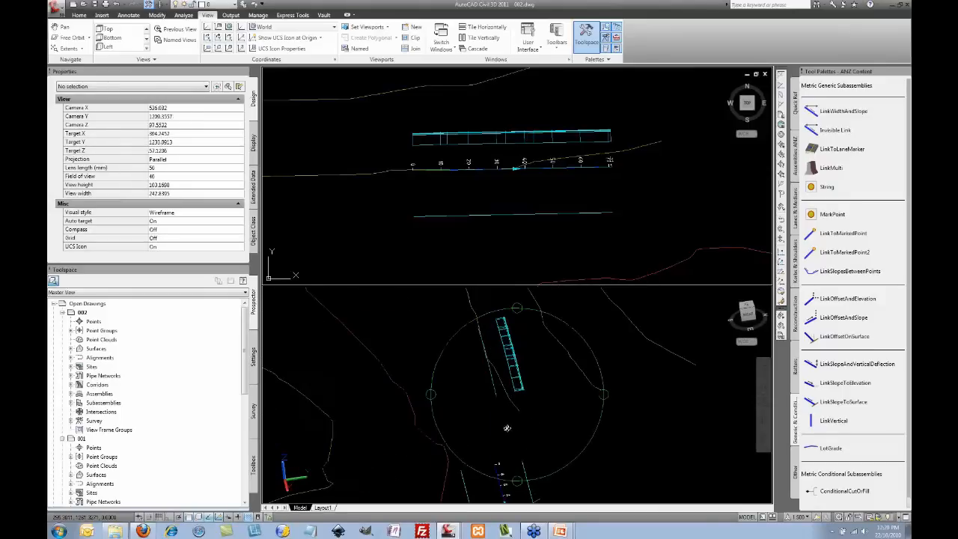
right_click(497, 408)
click(518, 235)
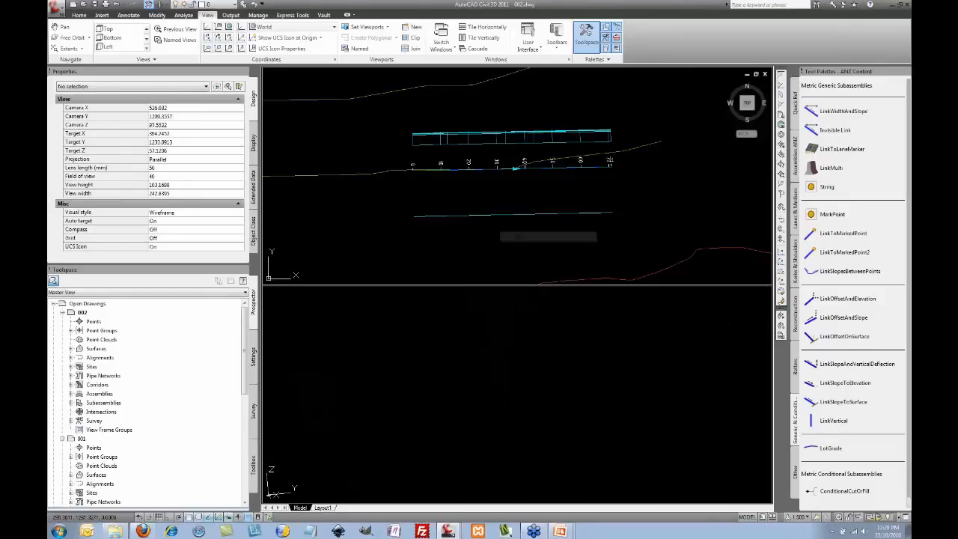
Step: Frame the corridor's curve in the lower 3D viewport, then select the corridor in the top viewport
middle_drag(526, 389, 518, 365)
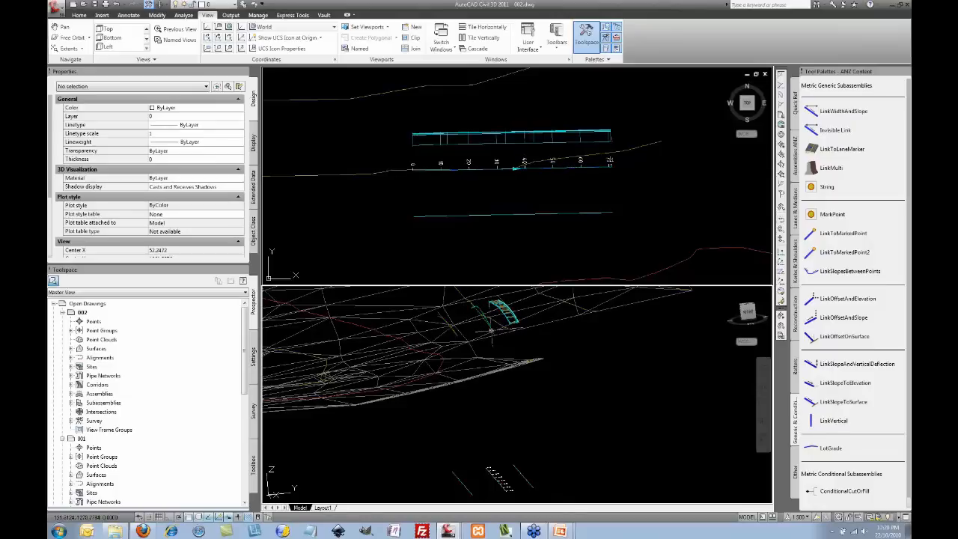
scroll(514, 310, up, 2)
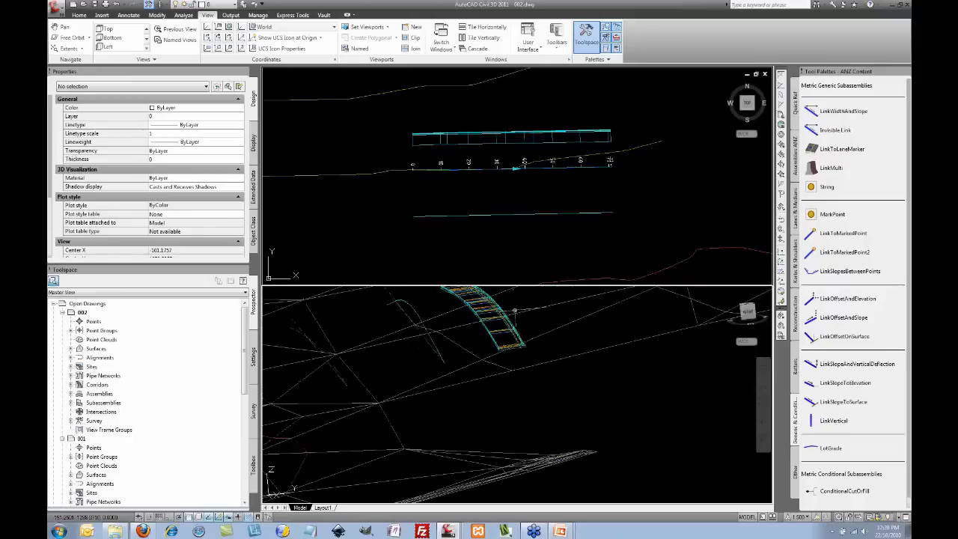
scroll(514, 310, up, 4)
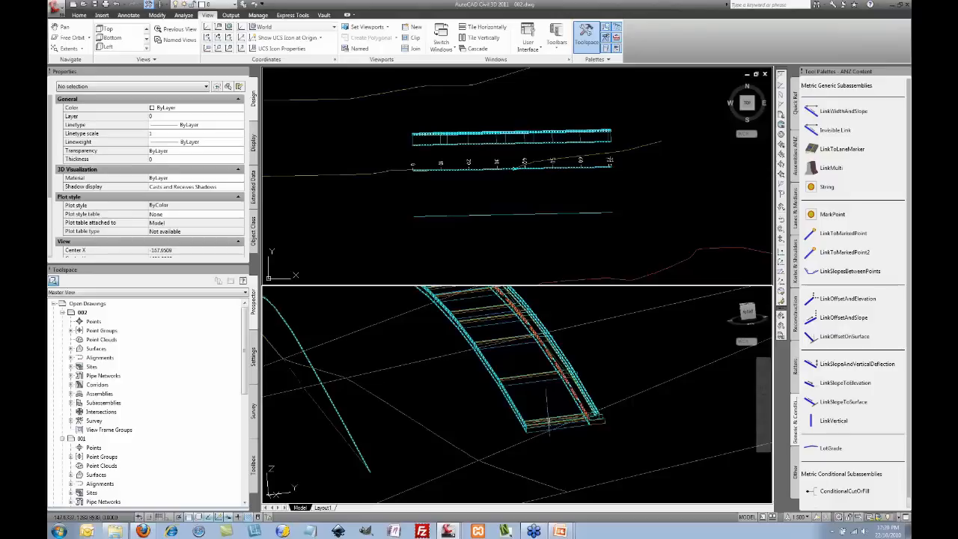
click(608, 237)
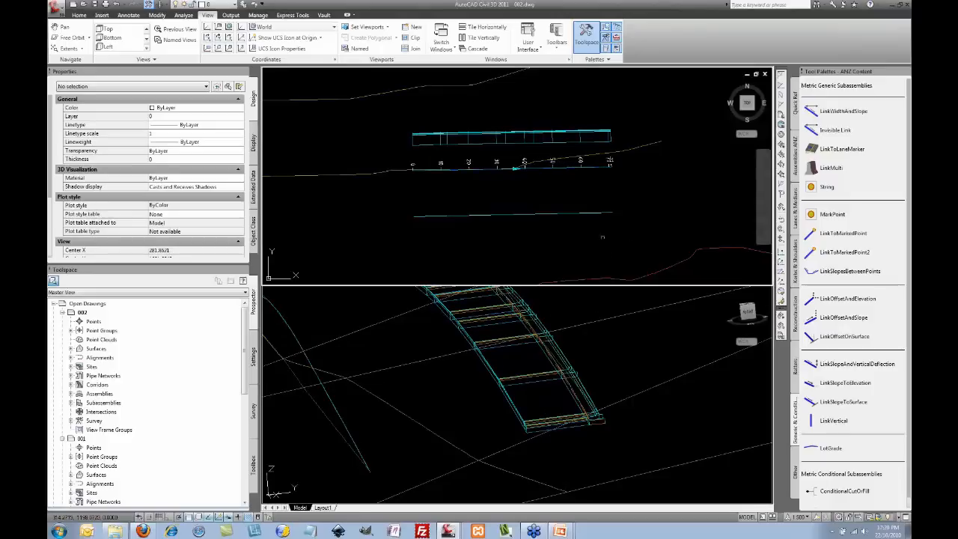
click(552, 166)
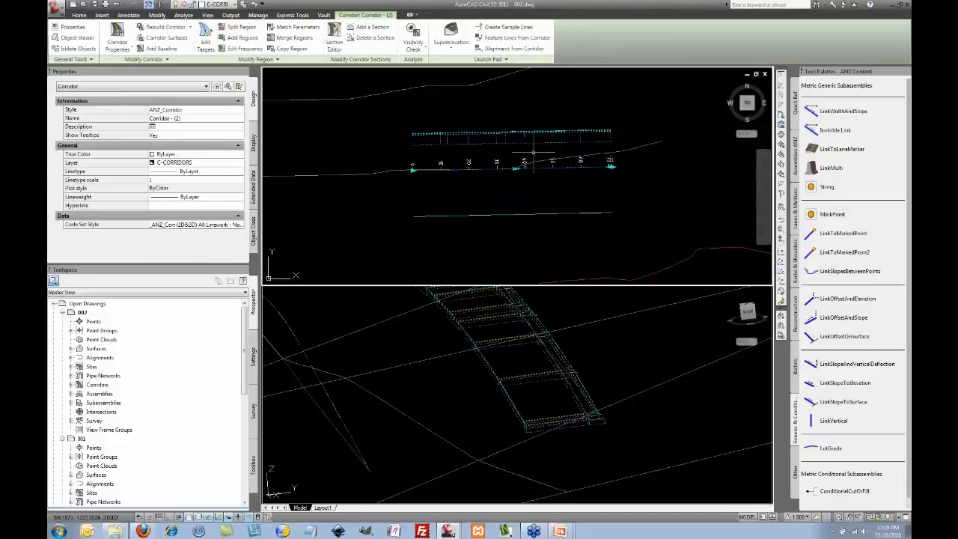
Step: In the corridor's Target Mapping, set the Width Alignment target to CL-1
click(206, 41)
click(483, 164)
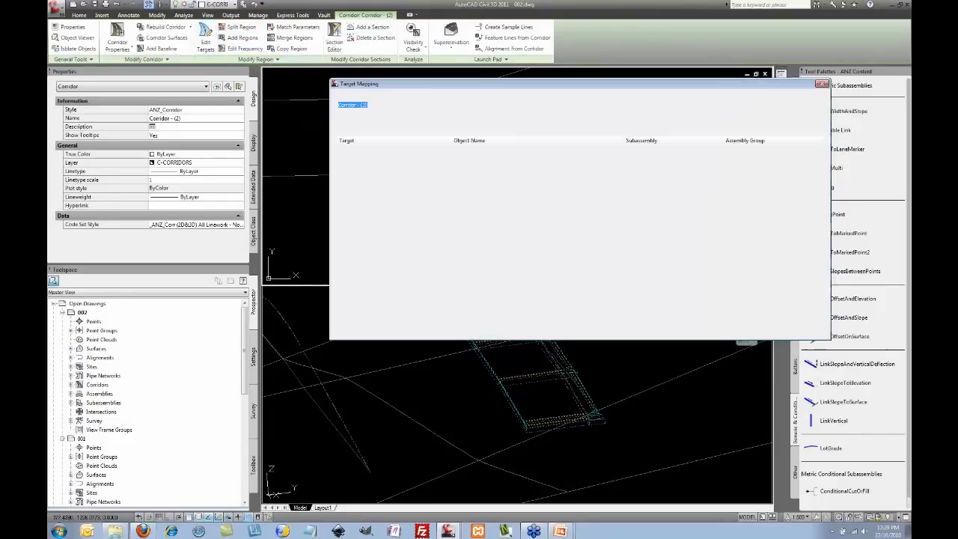
click(670, 179)
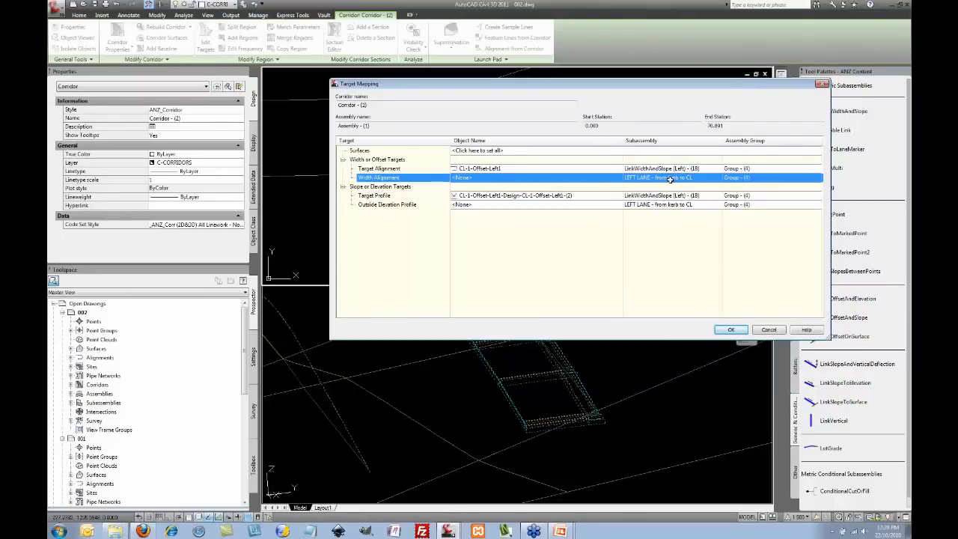
click(536, 177)
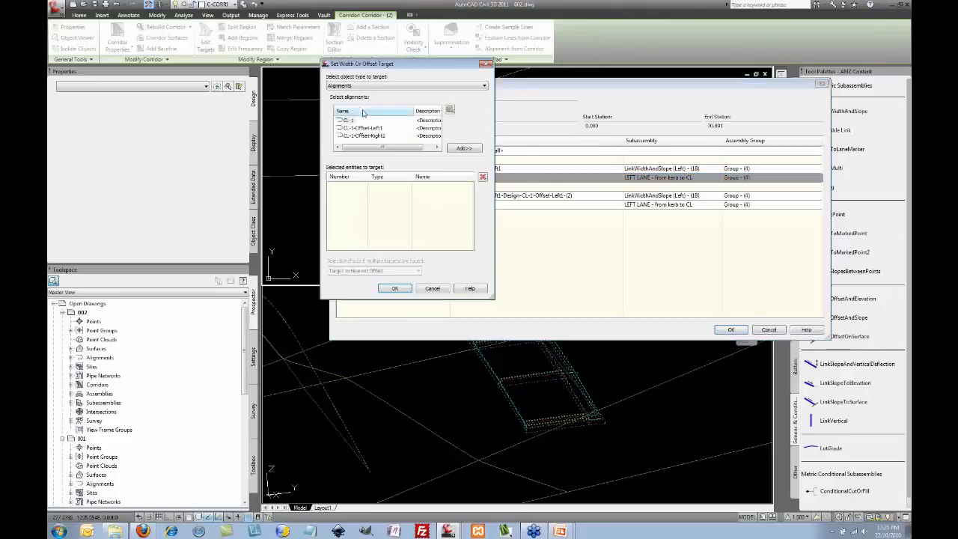
click(464, 148)
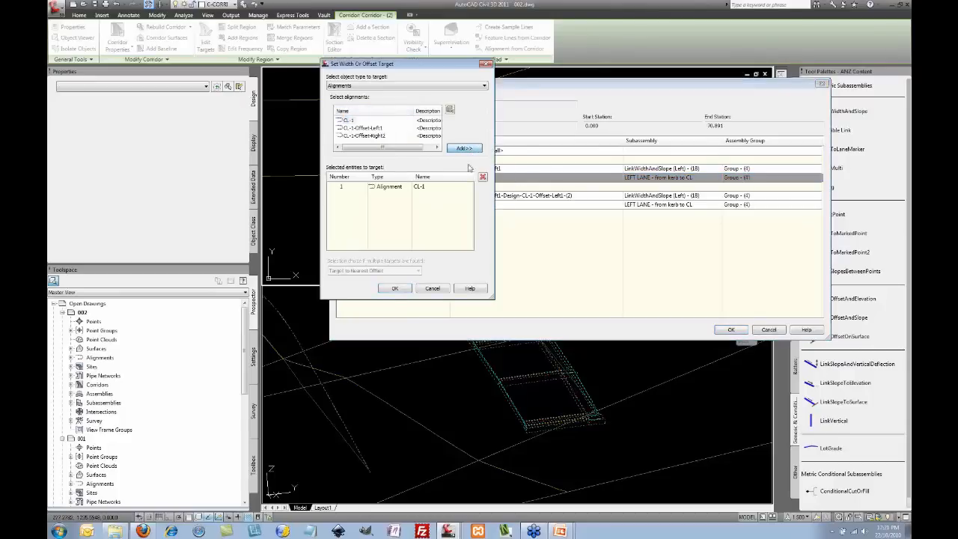
click(395, 289)
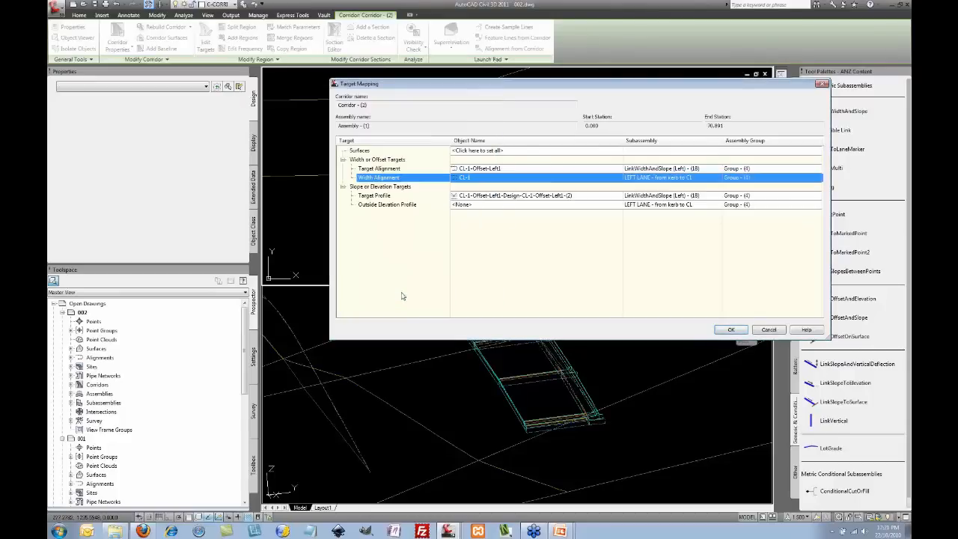
Step: Target the Outside Elevation Profile to CL-1-Design-CL-1-(1) and rebuild the corridor
click(570, 206)
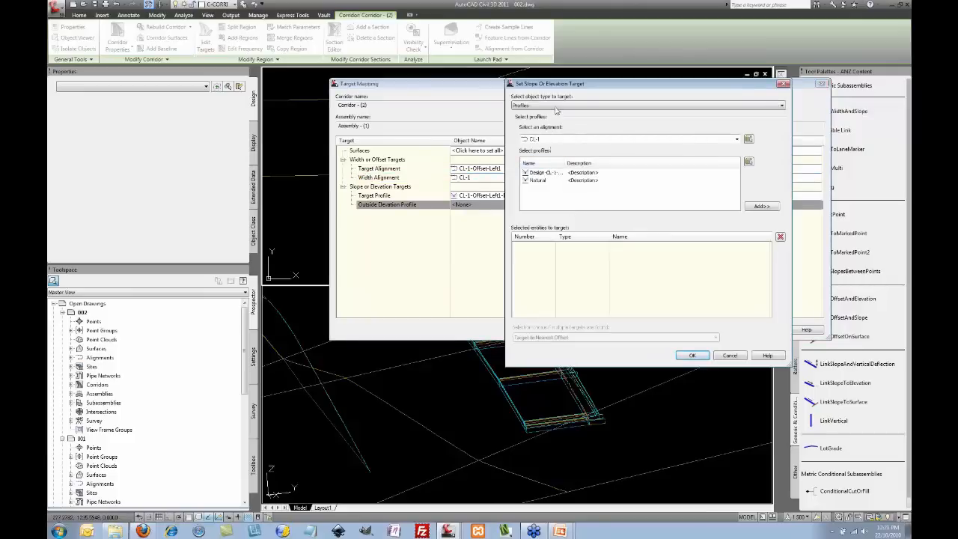
click(547, 175)
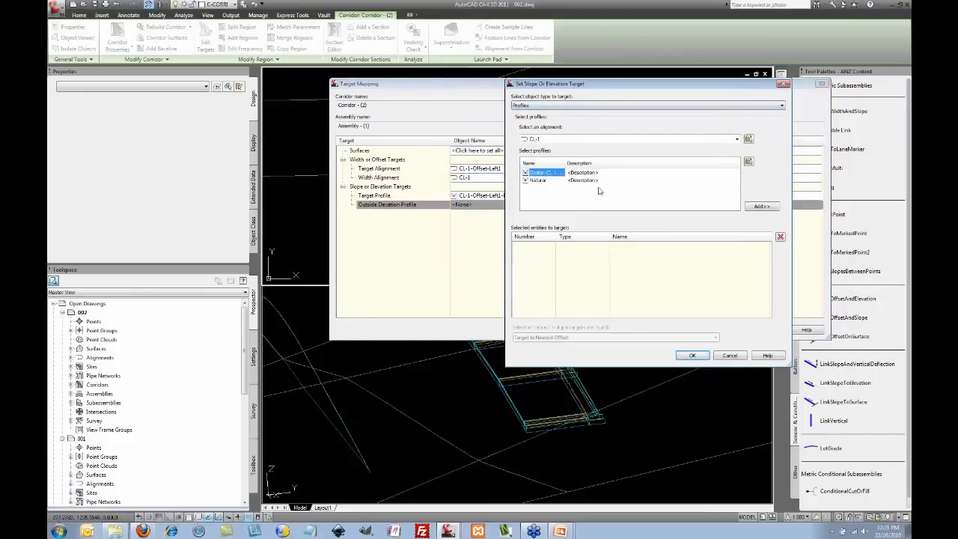
click(764, 206)
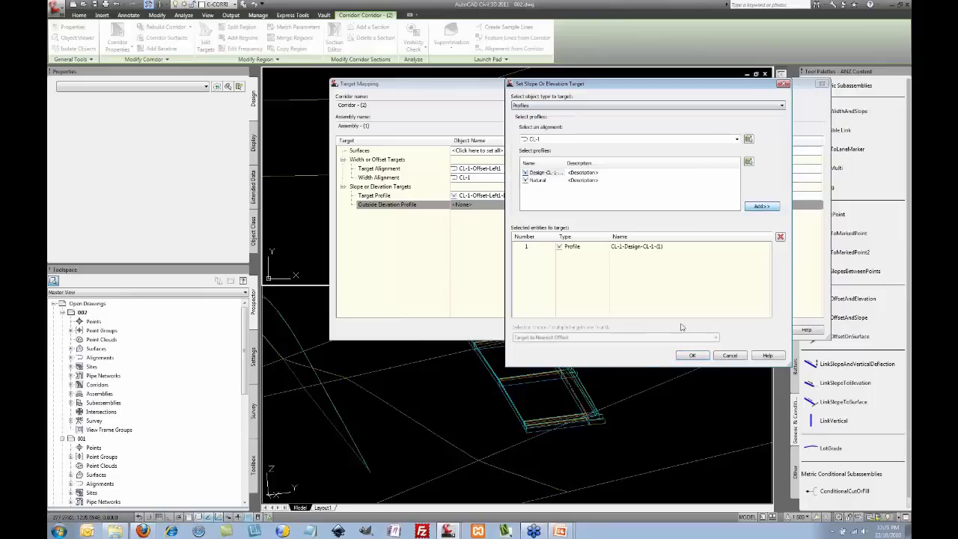
click(693, 356)
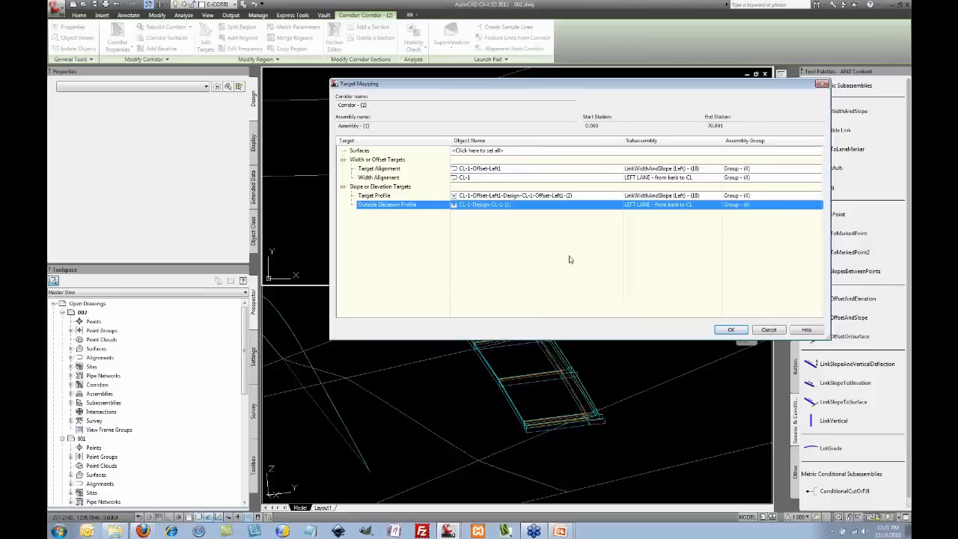
click(731, 329)
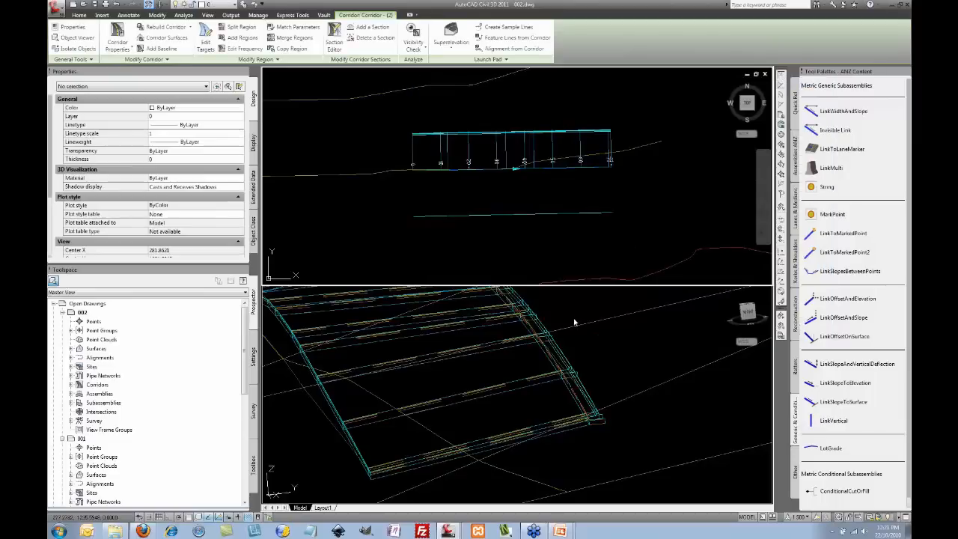
Step: Zoom out to see the whole rebuilt corridor in 3D and bring up PowerPoint's windows
scroll(591, 337, down, 3)
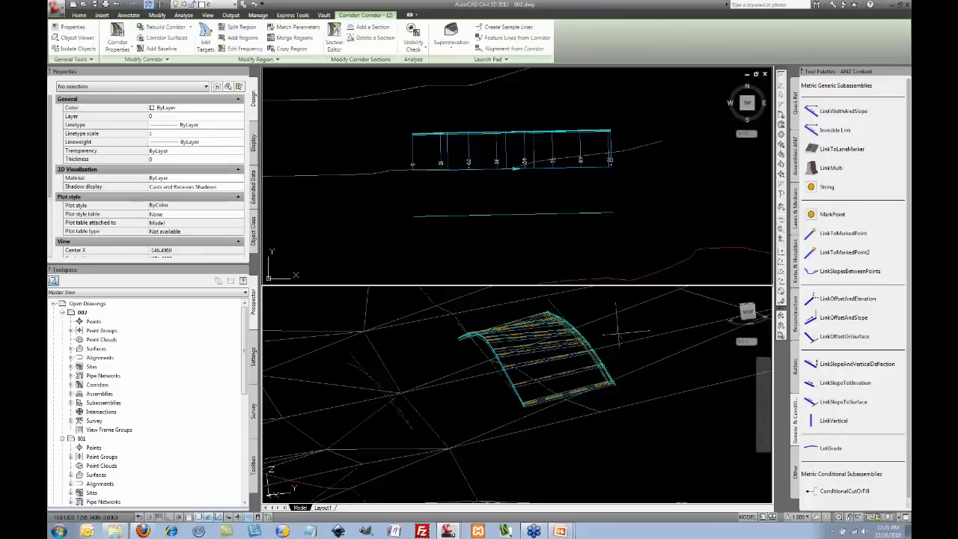
middle_drag(618, 333, 612, 334)
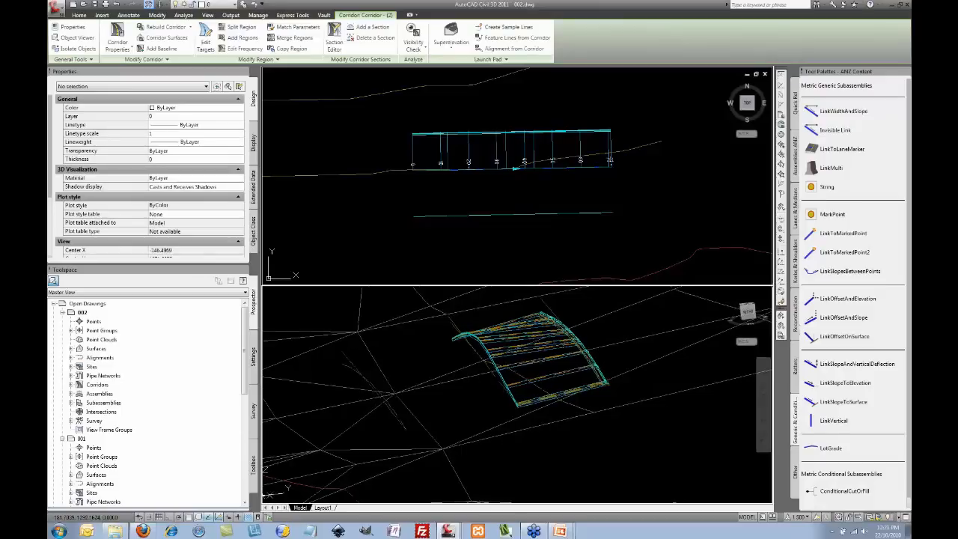
click(560, 532)
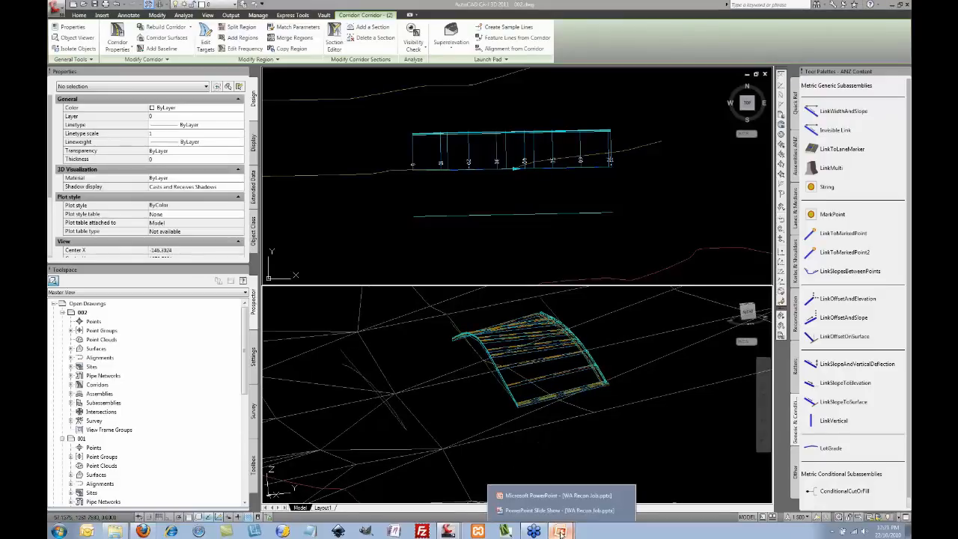
Step: Show The Challenge... slide, erase its old ink, annotate the kerb diagram, then return to Civil 3D
click(562, 510)
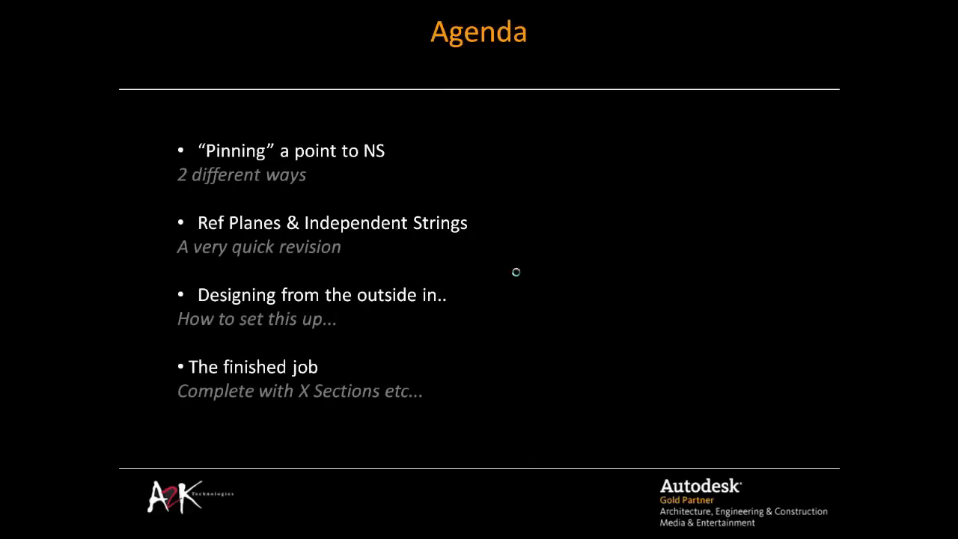
click(516, 273)
right_click(515, 272)
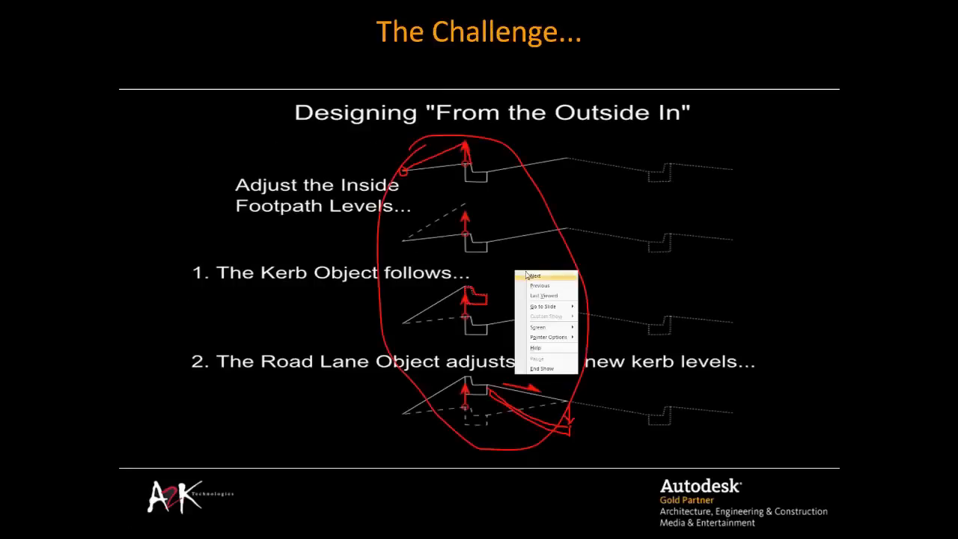
click(240, 465)
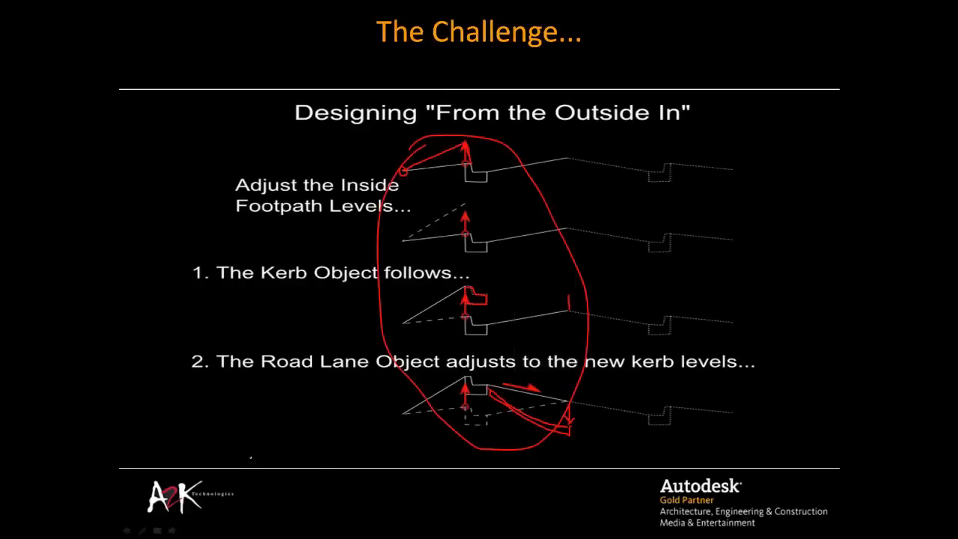
click(142, 531)
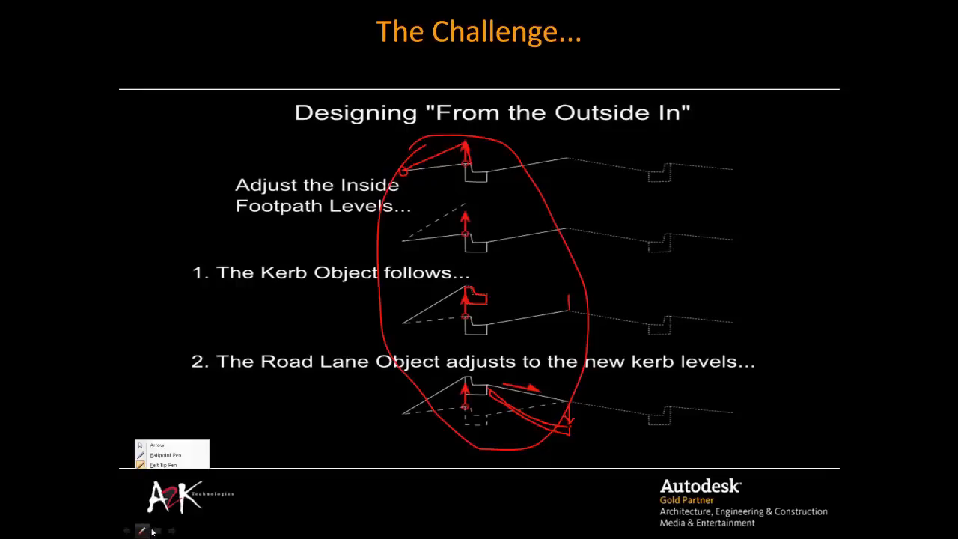
key(e)
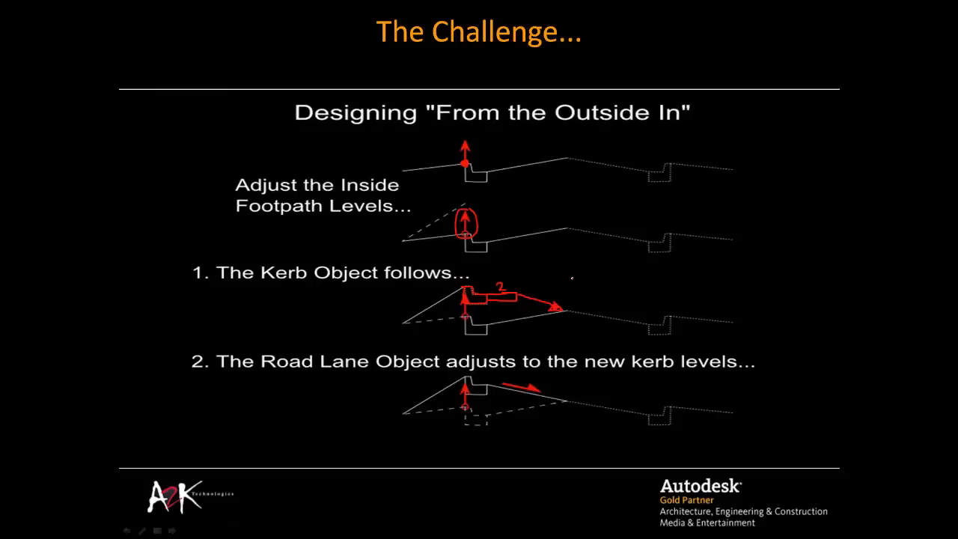
key(alt+Tab)
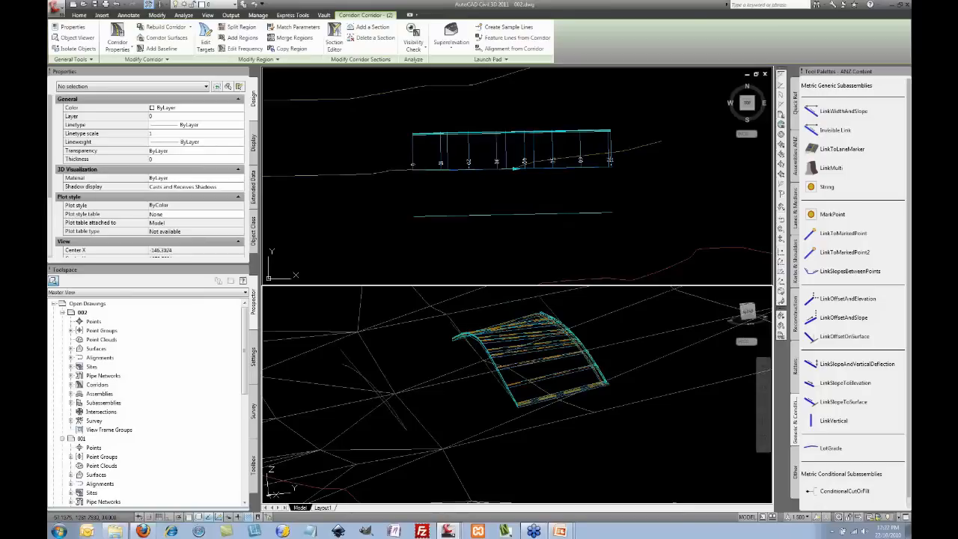
Step: Pan and zoom the top viewport to center the CL-1-Offset-Left1 long-section profile view
click(679, 237)
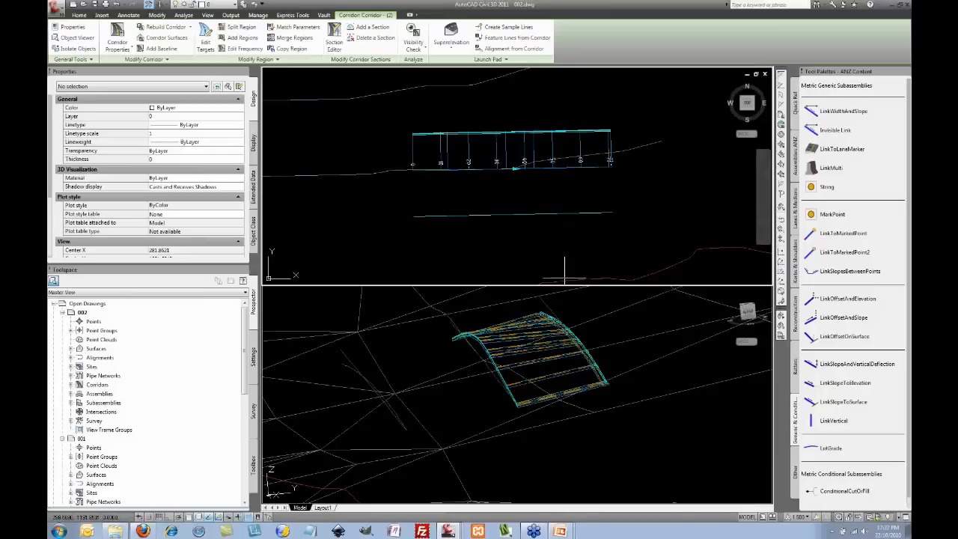
scroll(576, 235, down, 5)
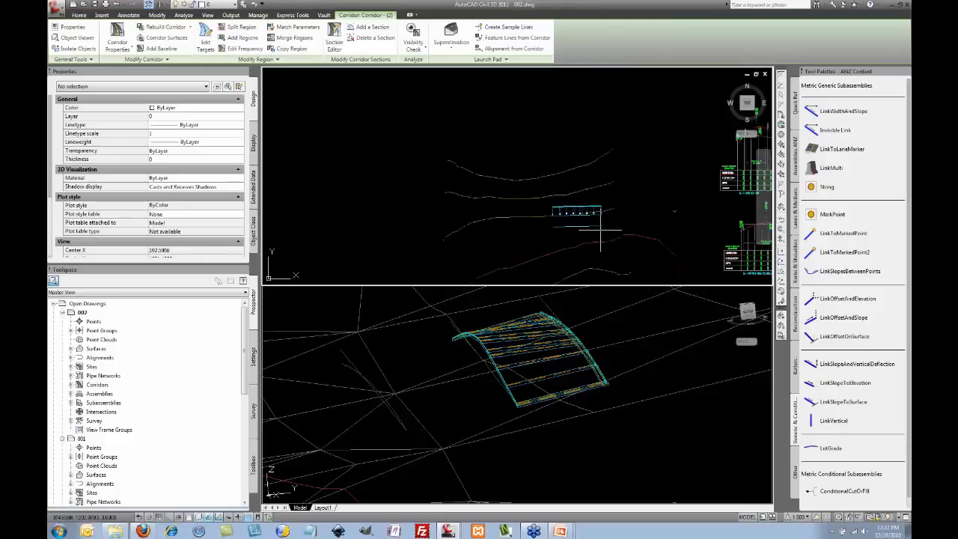
middle_drag(497, 228, 465, 233)
middle_drag(633, 169, 607, 205)
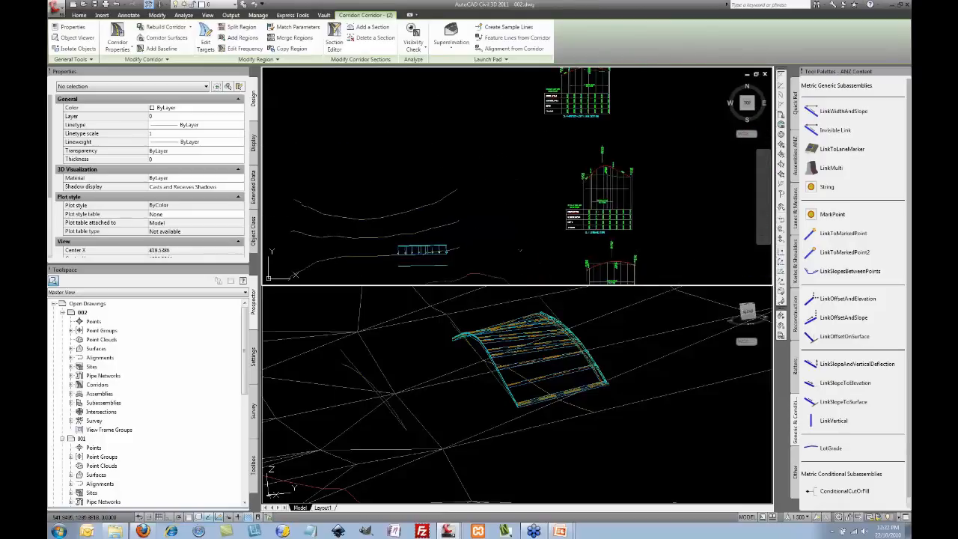
scroll(617, 149, up, 5)
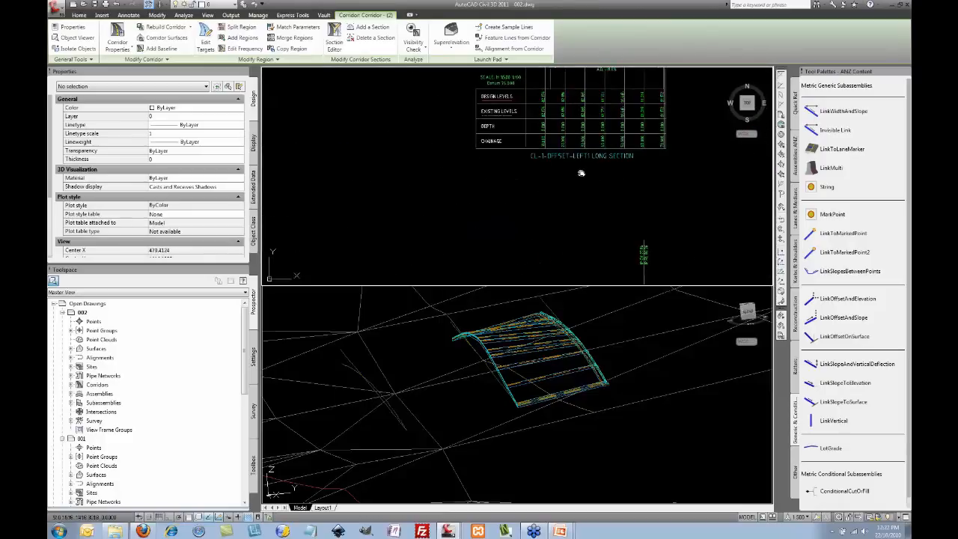
middle_drag(577, 165, 583, 262)
middle_drag(620, 156, 616, 200)
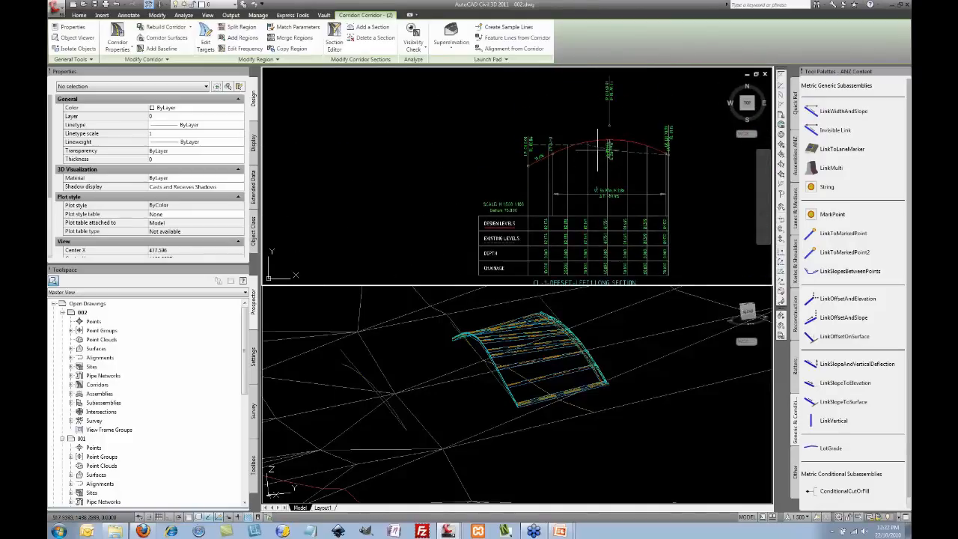
key(Escape)
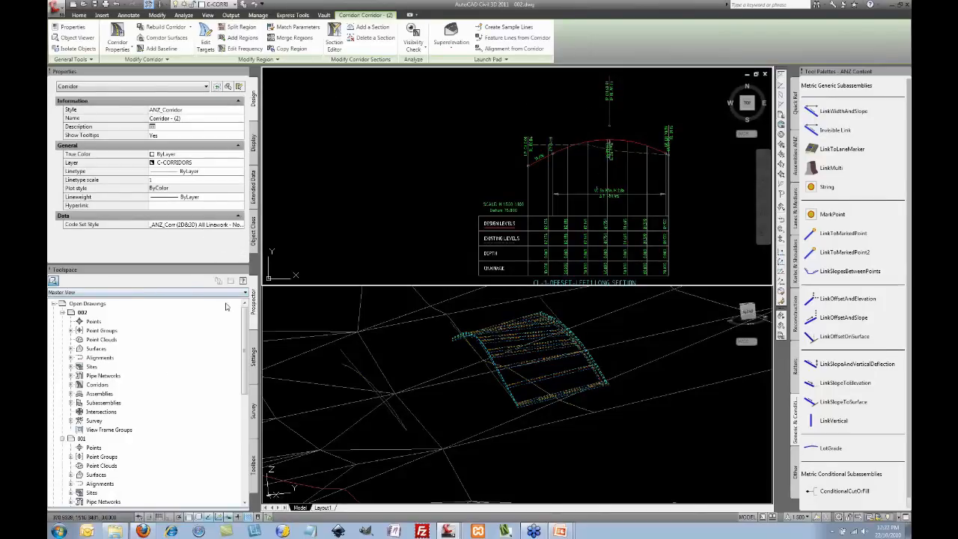
Step: Rename Corridor - (2) to 'offsets' through its Properties Information tab
click(71, 385)
click(108, 394)
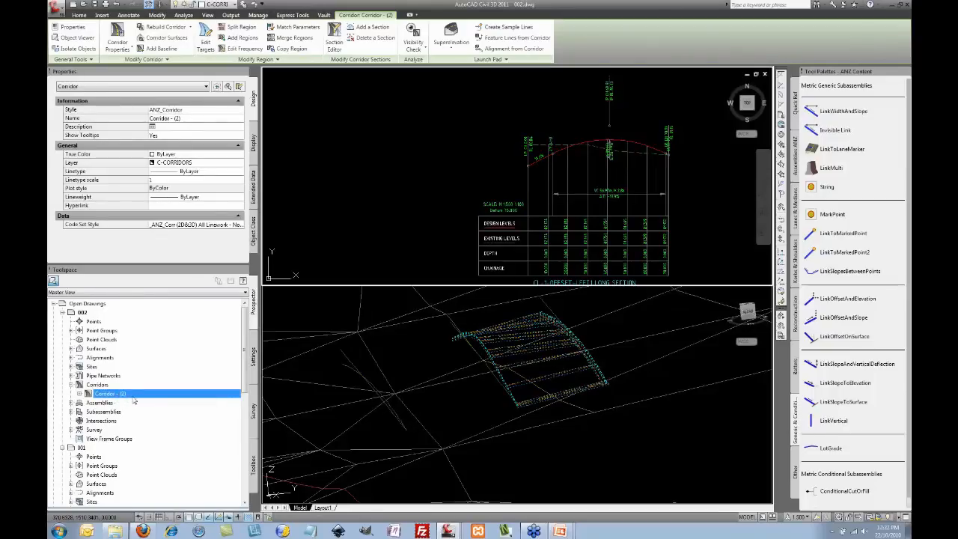
right_click(133, 398)
click(179, 412)
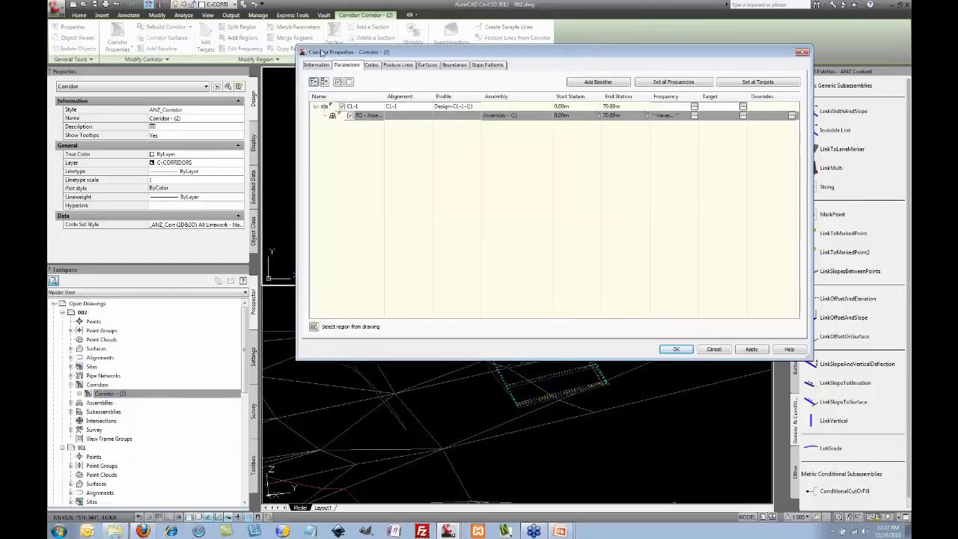
click(315, 65)
key(Tab)
text(offs)
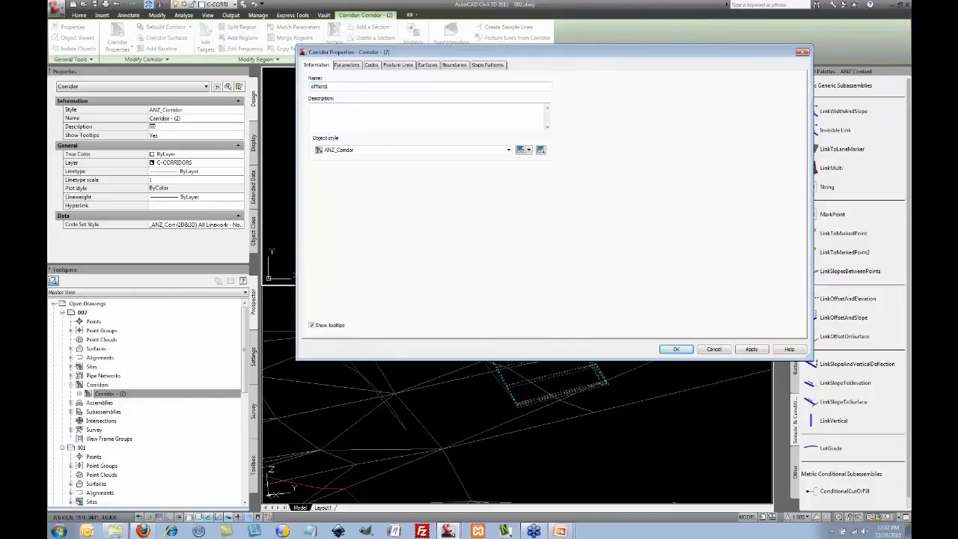
click(676, 349)
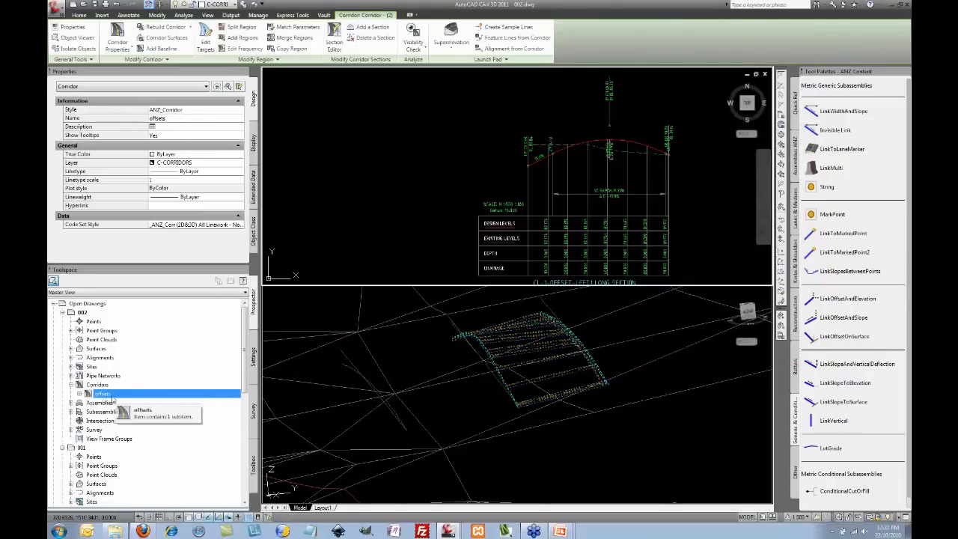
Step: Raise the design profile's high PVI grip in the long section, then select the offsets corridor
click(626, 139)
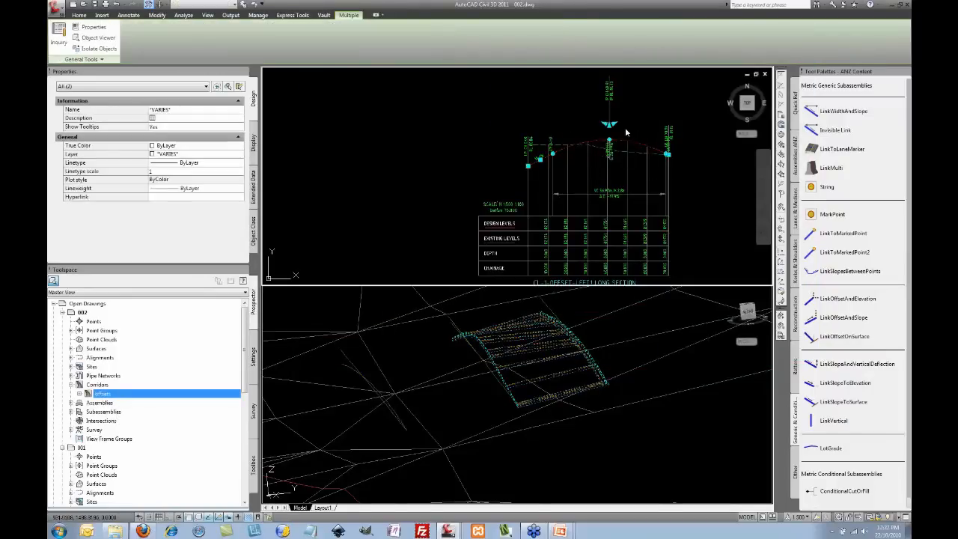
click(632, 126)
middle_drag(637, 124, 624, 178)
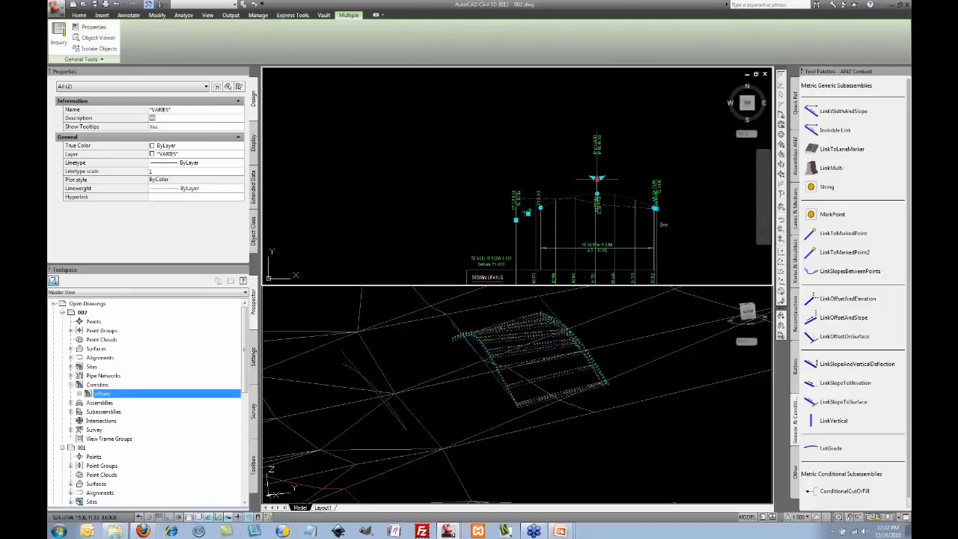
click(597, 178)
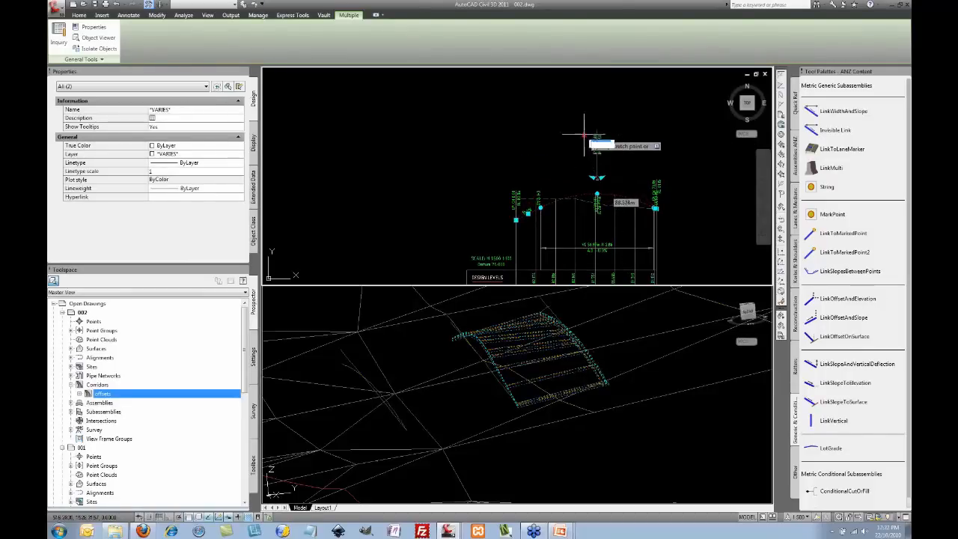
click(584, 166)
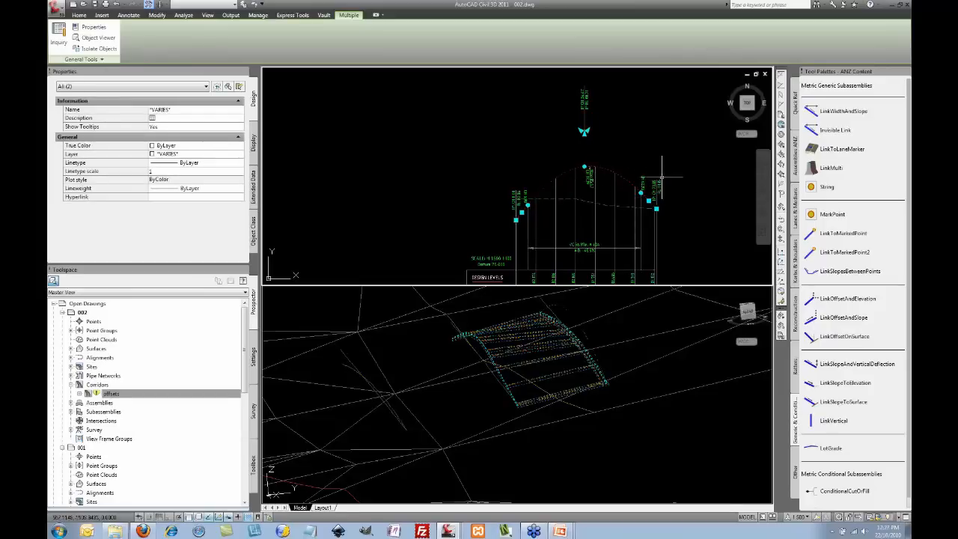
click(595, 301)
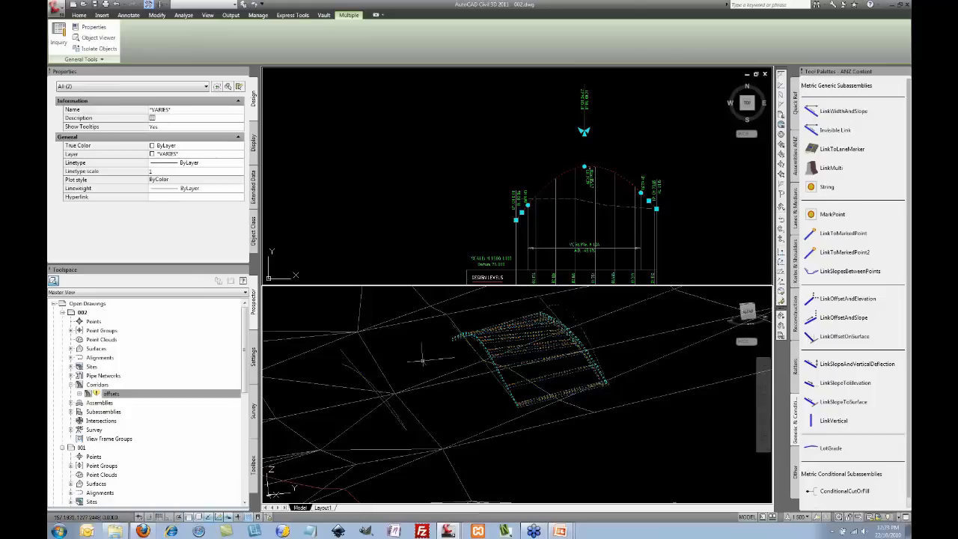
click(174, 394)
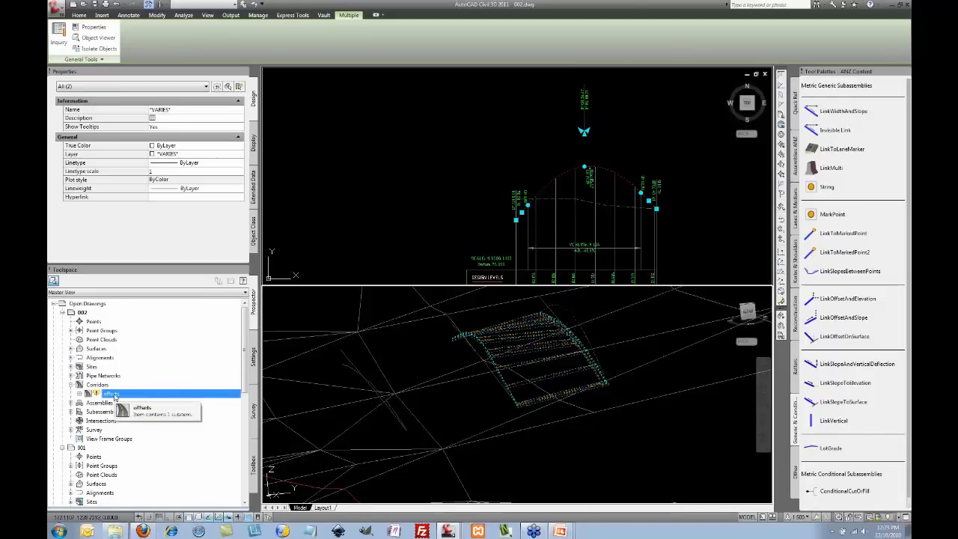
Step: Rebuild the out-of-date offsets corridor and zoom the 3D view onto its bend
right_click(113, 396)
click(145, 421)
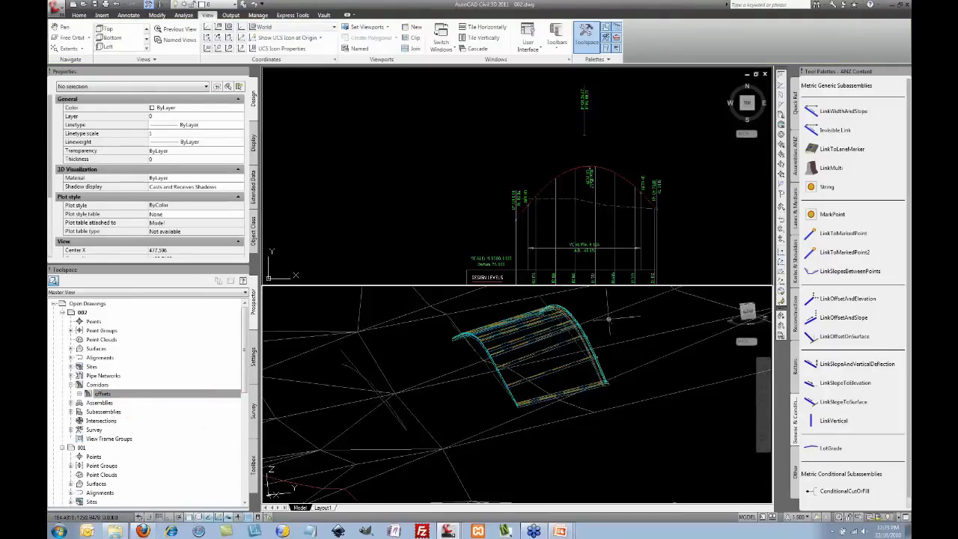
scroll(596, 314, up, 5)
scroll(532, 348, up, 3)
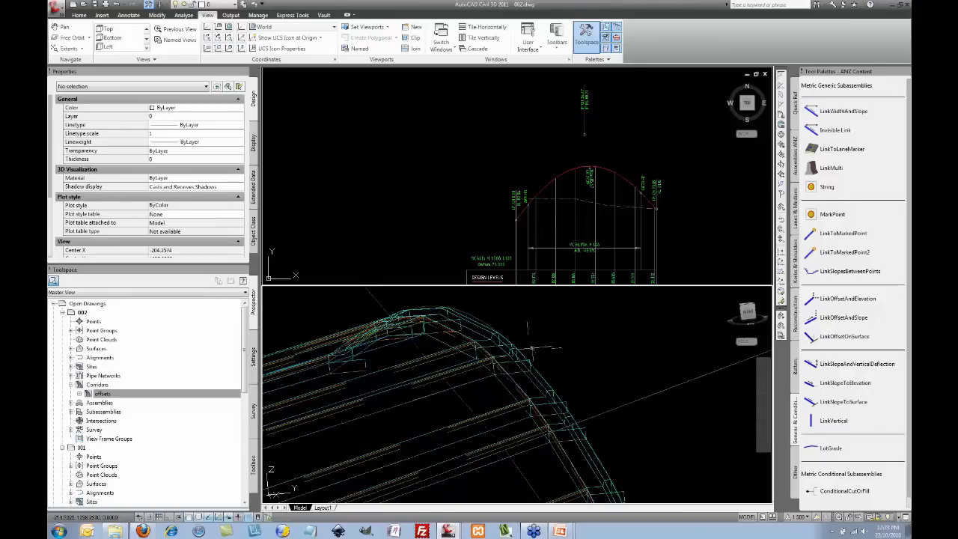
middle_drag(532, 348, 584, 352)
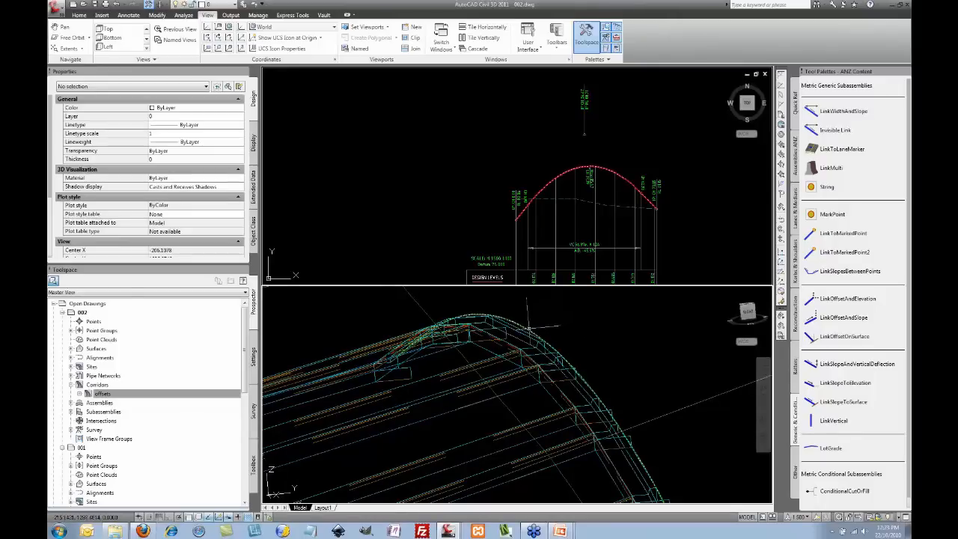
Step: Select the Design-CL-1-Offset-Left1-(2) profile and drag its crest PVI grip to a new height
click(592, 166)
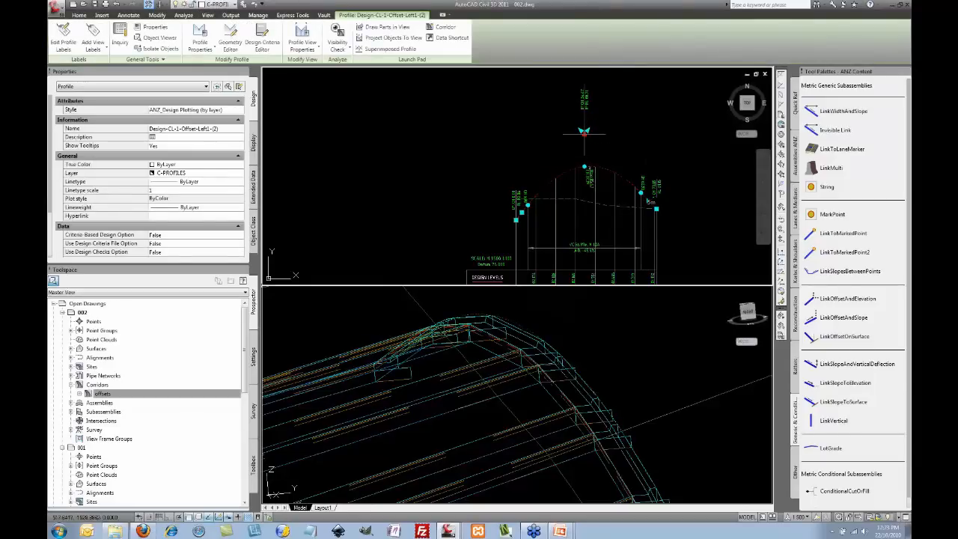
click(584, 131)
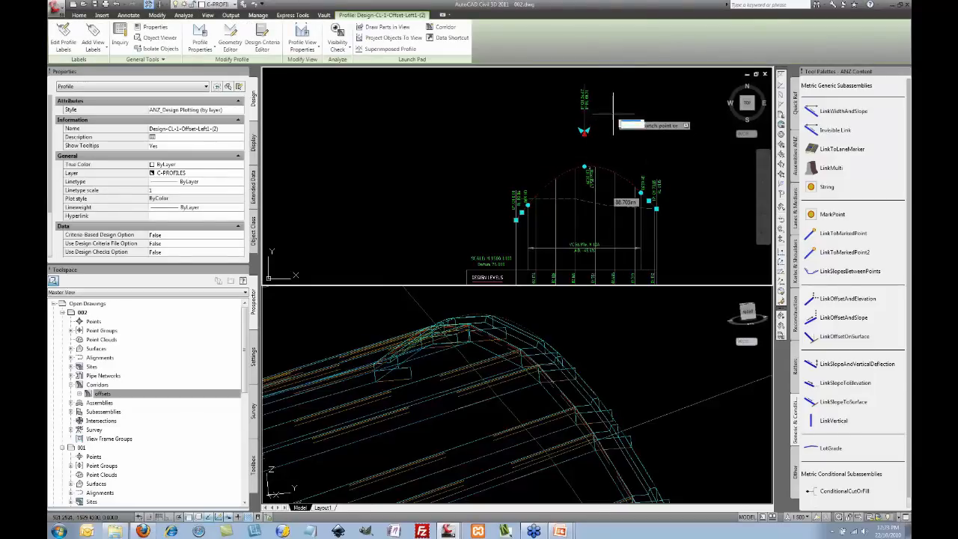
click(622, 142)
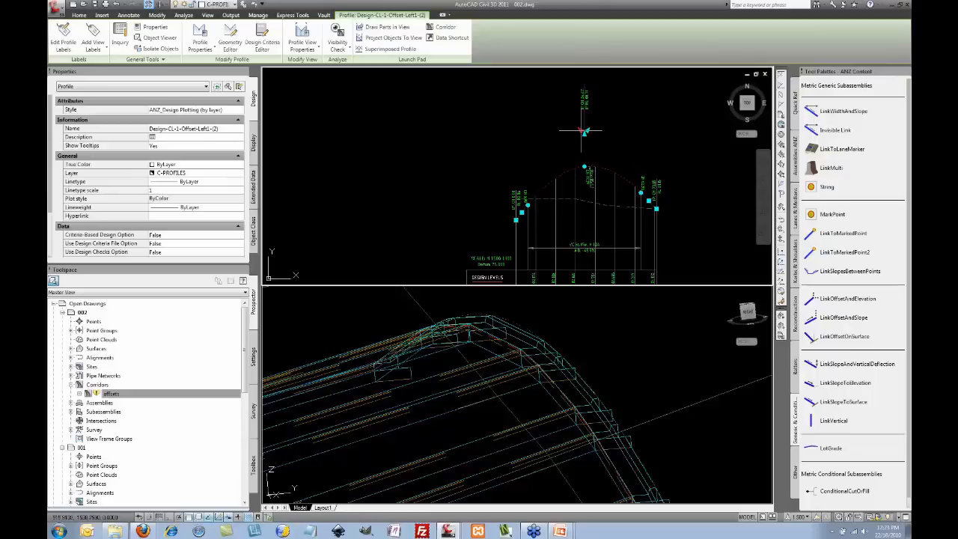
click(580, 131)
click(605, 152)
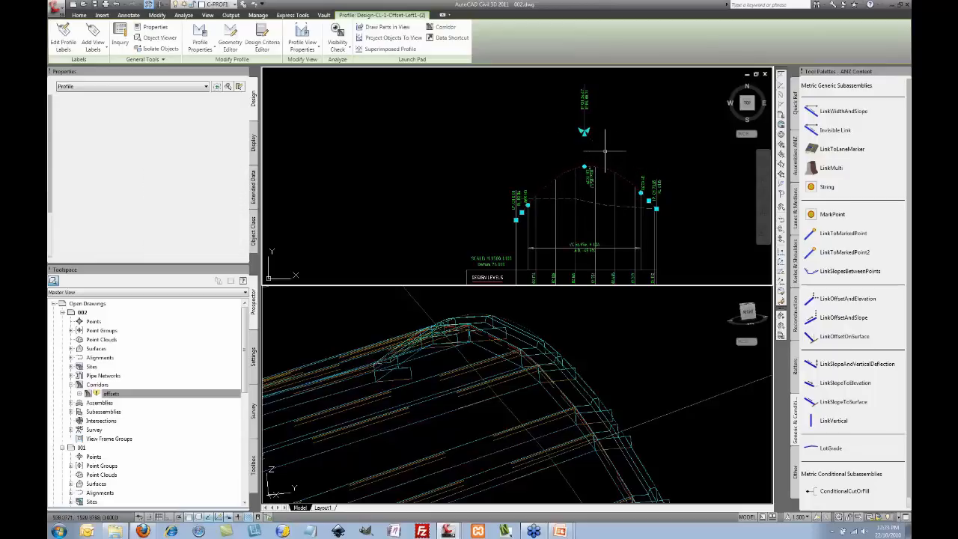
Step: Move the right-side curve grip and lower the top PVI to flatten the crest
click(641, 193)
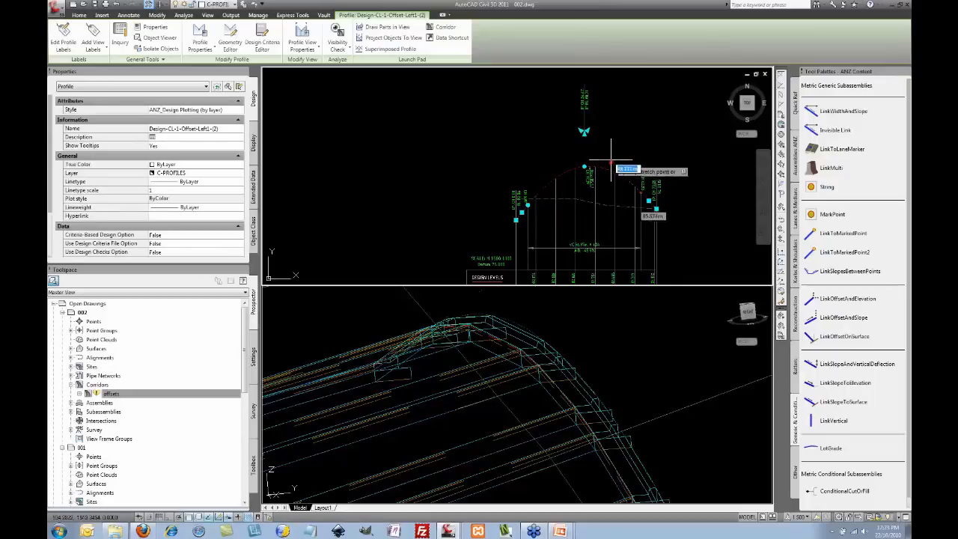
click(609, 160)
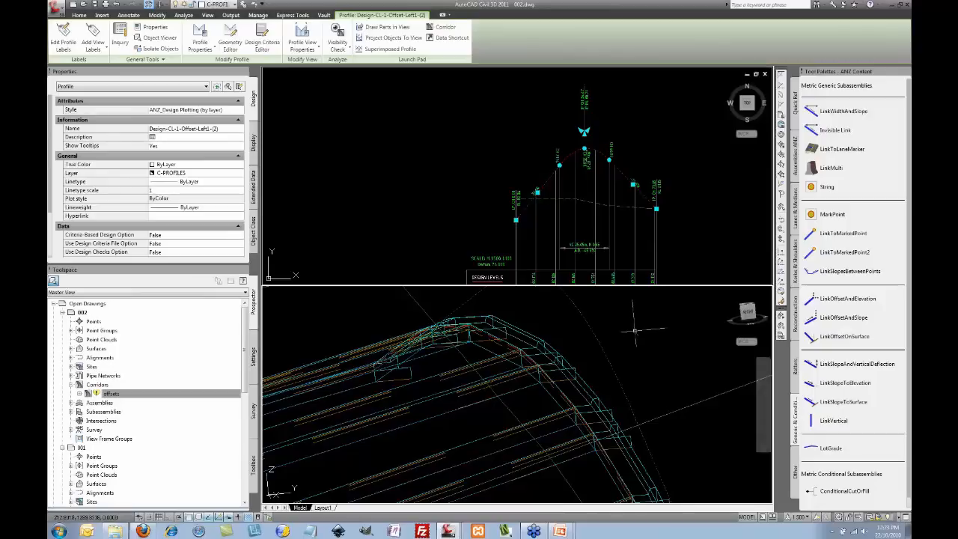
click(605, 149)
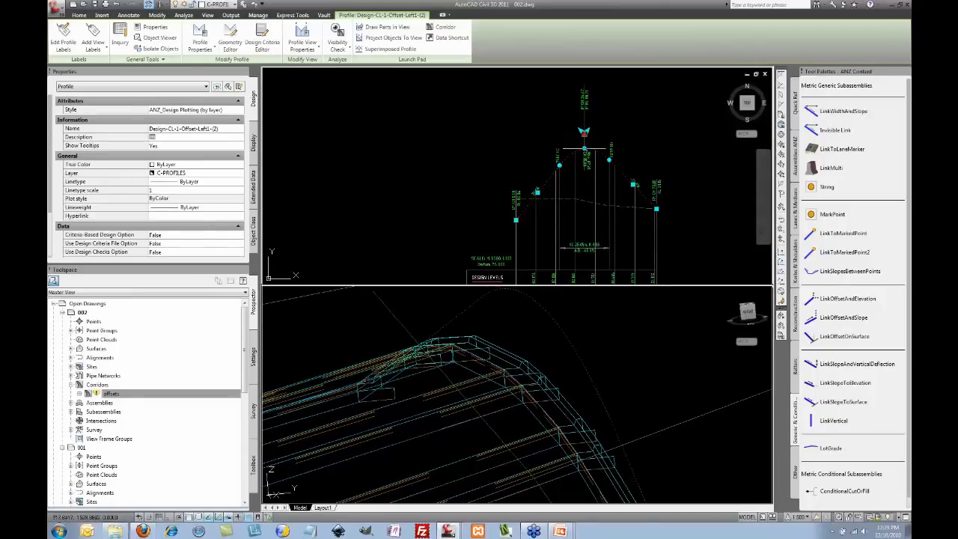
click(582, 150)
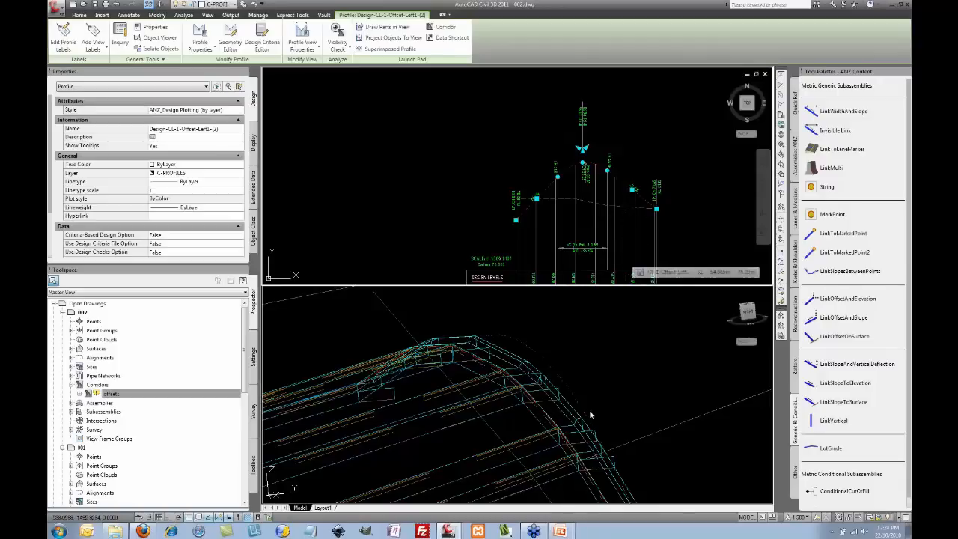
click(598, 365)
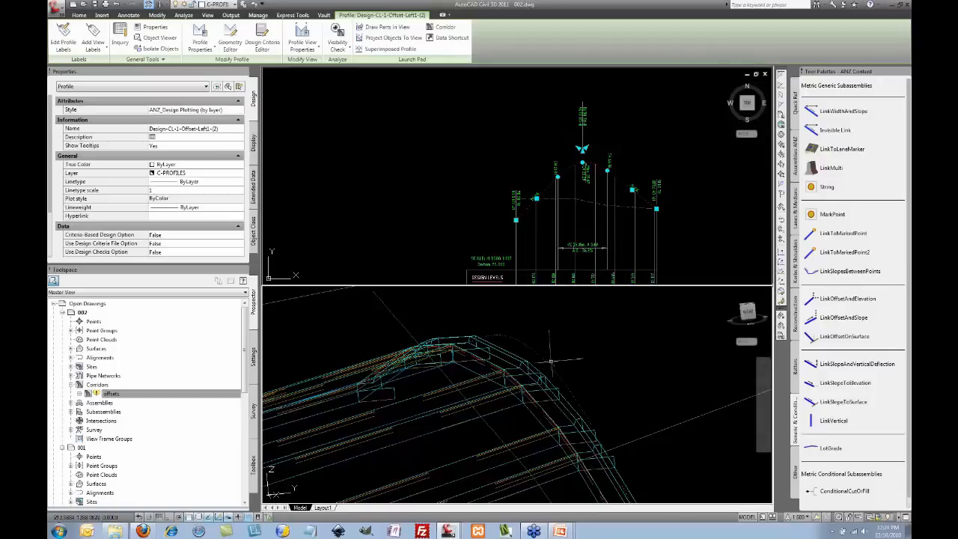
Step: Draw two short test lines in the 3D view with the L command
text(l)
key(Return)
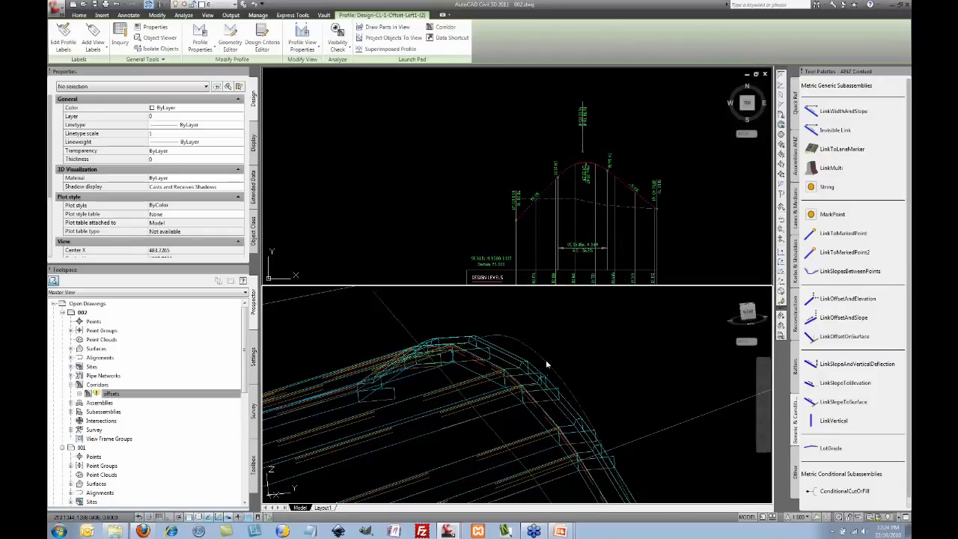
click(546, 360)
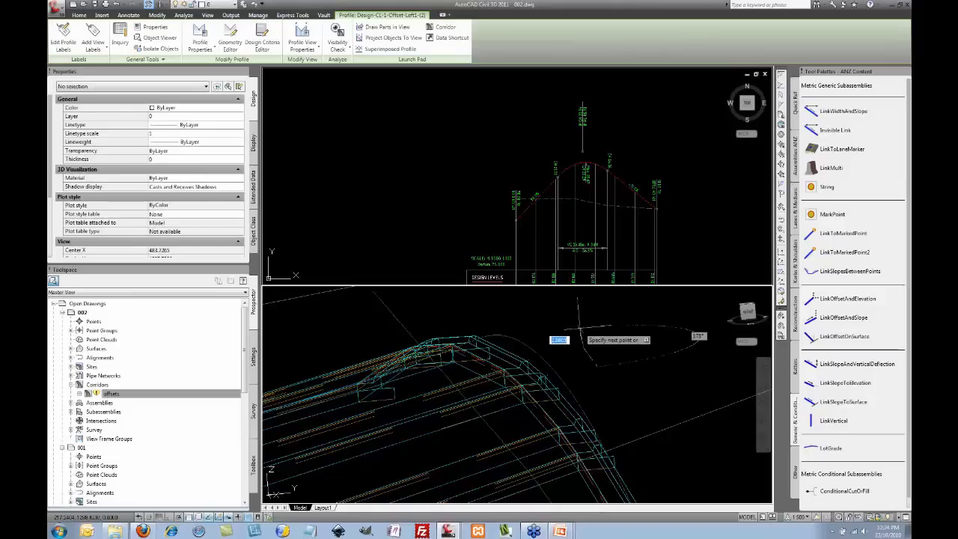
key(Escape)
text(l)
key(Return)
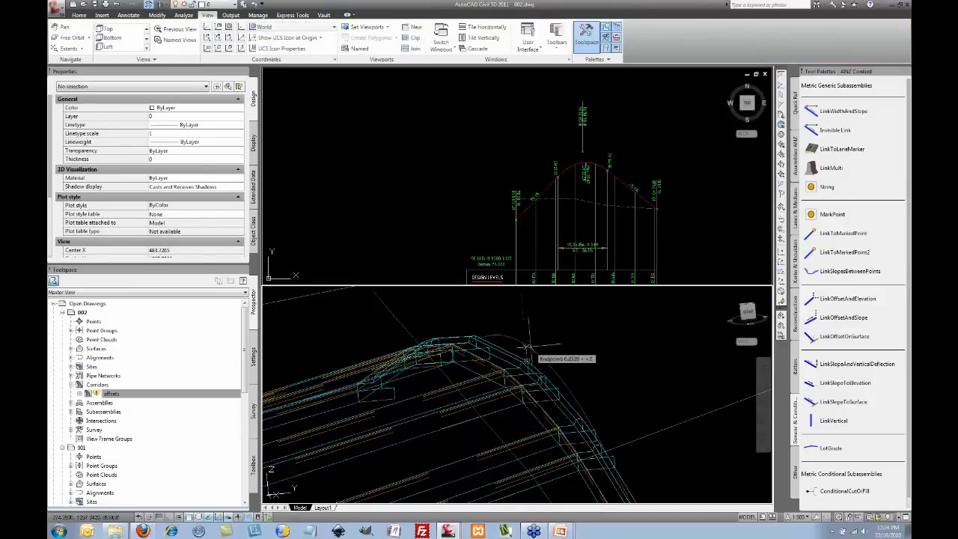
click(527, 347)
key(Escape)
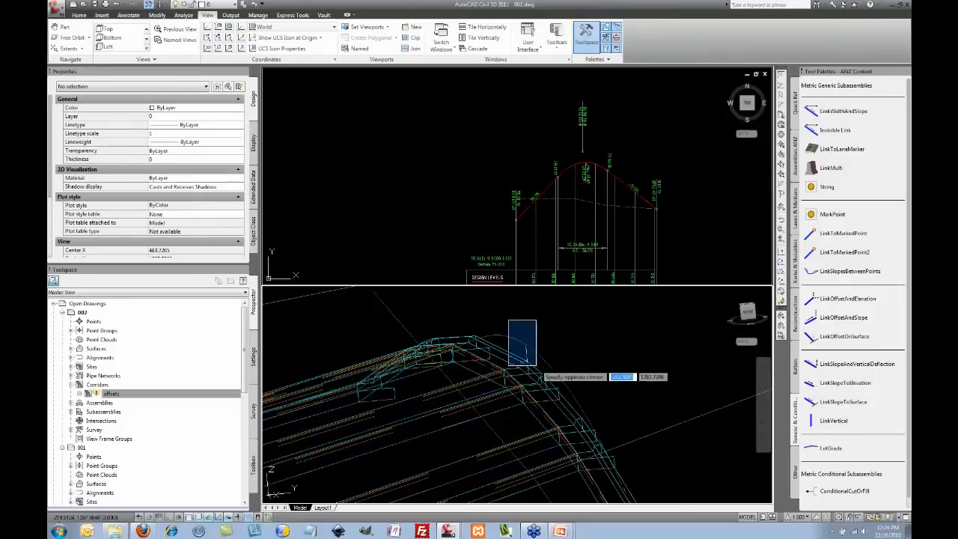
Step: Move the short test line, then rebuild the offsets corridor from Prospector
click(526, 352)
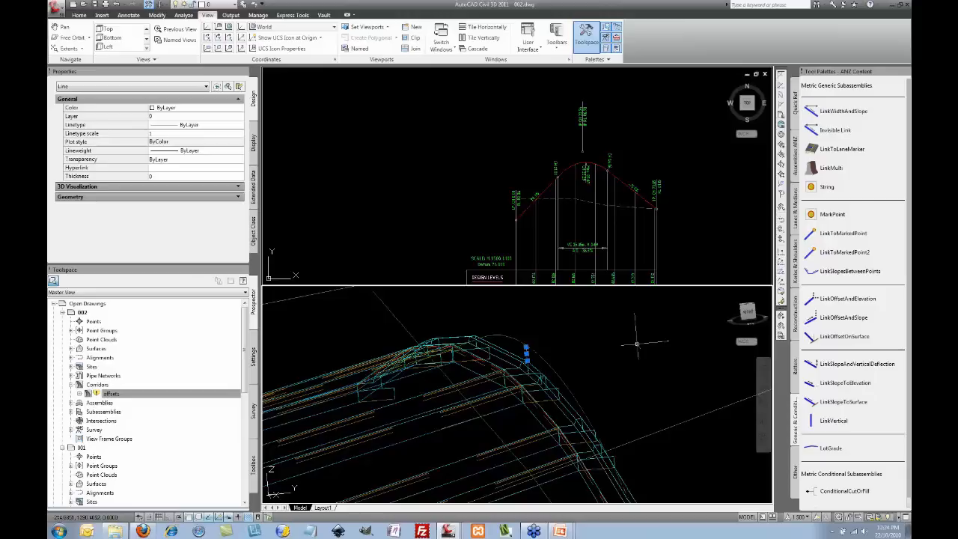
key(m)
key(Return)
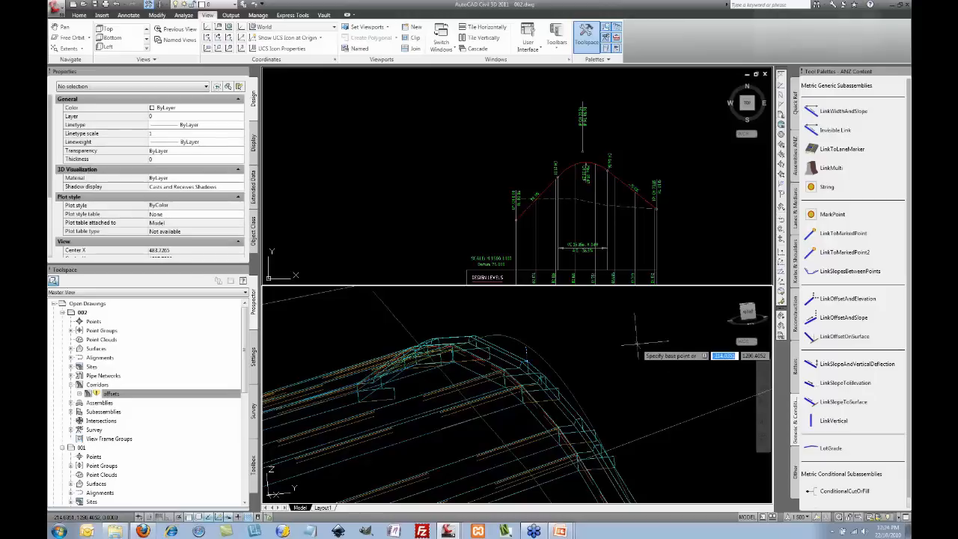
click(621, 341)
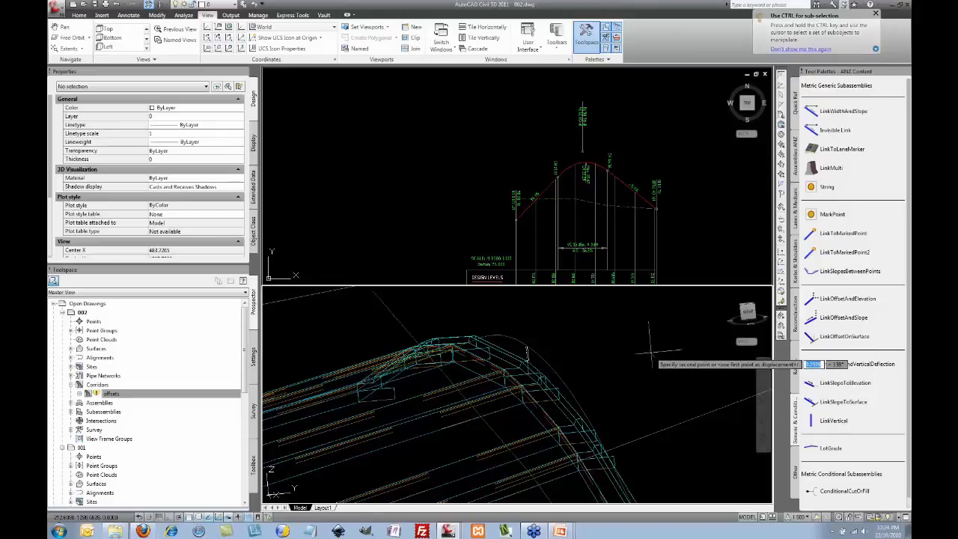
click(650, 352)
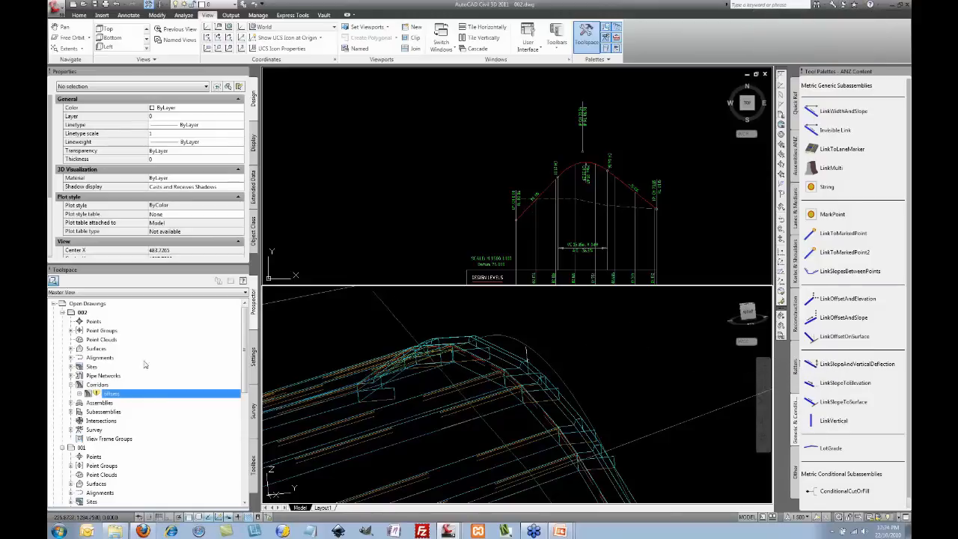
right_click(112, 393)
click(153, 409)
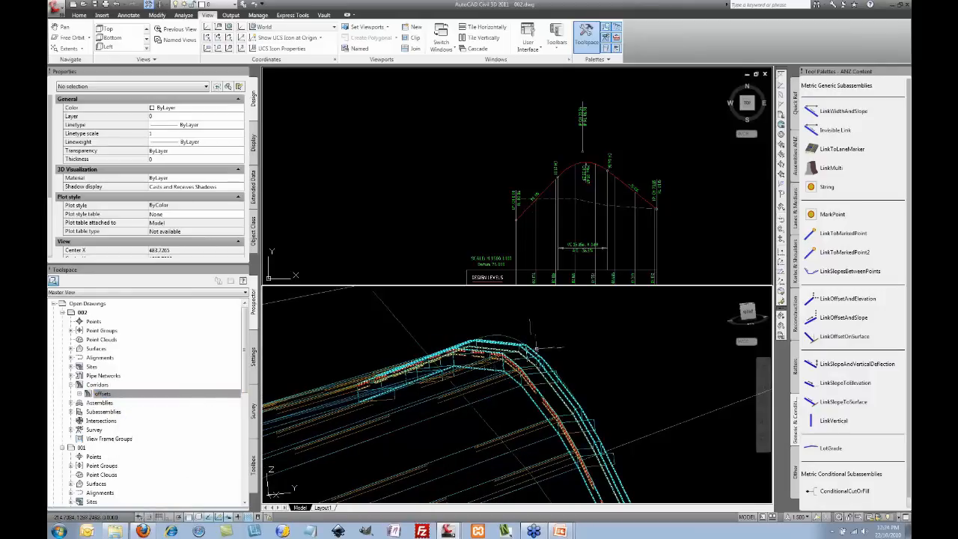
Step: Activate the top plan viewport and inspect, then deselect, Assembly - (1)
click(449, 194)
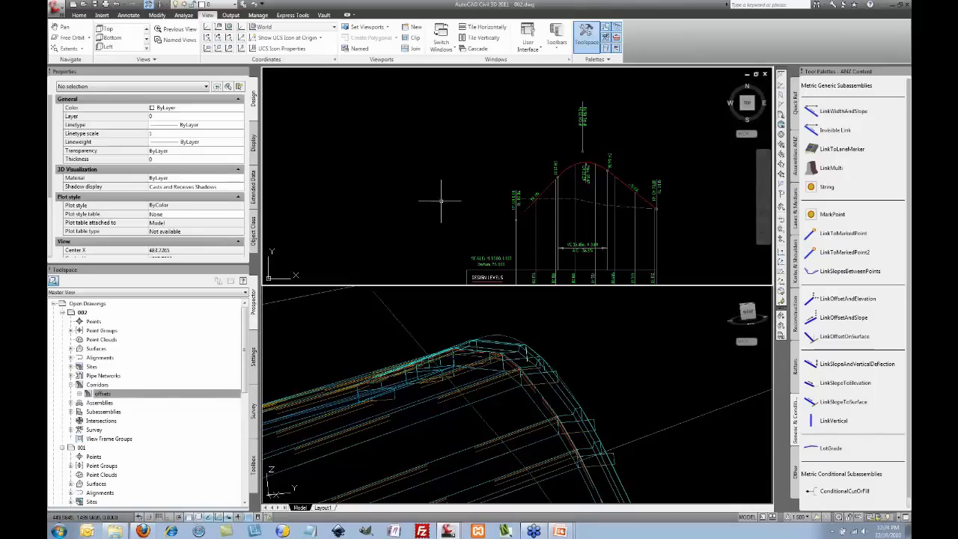
scroll(448, 206, down, 4)
scroll(479, 215, up, 5)
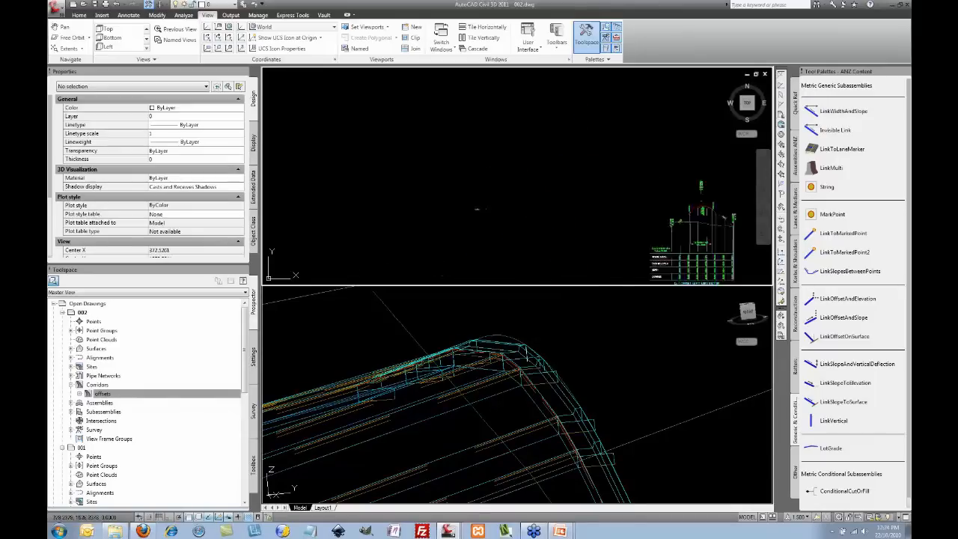
scroll(500, 220, up, 1)
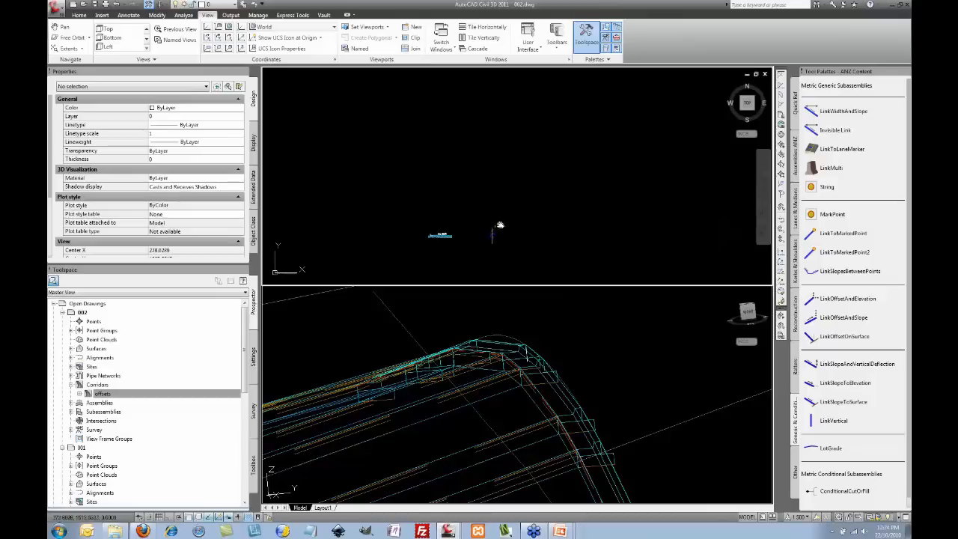
click(517, 202)
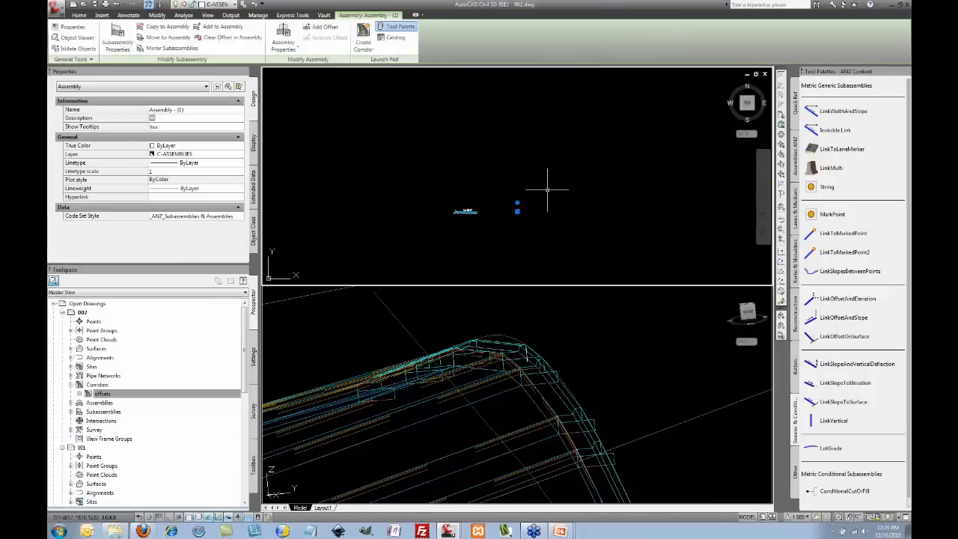
key(Escape)
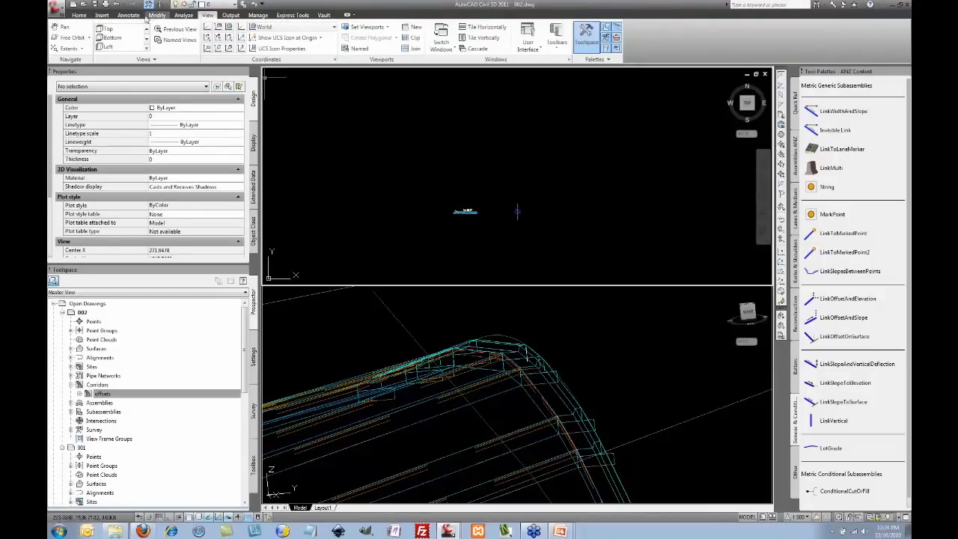
Step: Create a new assembly with the default ANZ_Assembly style and pick its baseline point in plan
click(79, 15)
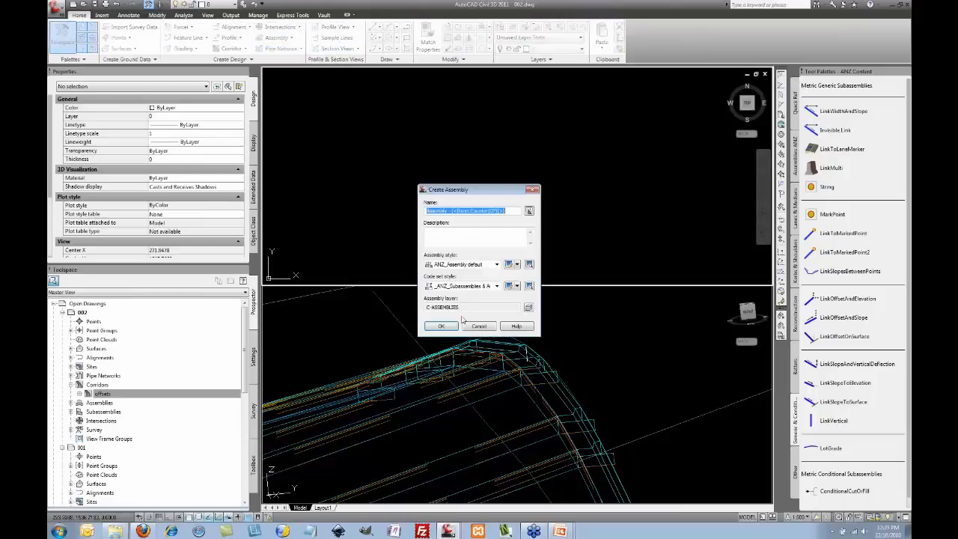
click(445, 327)
click(530, 158)
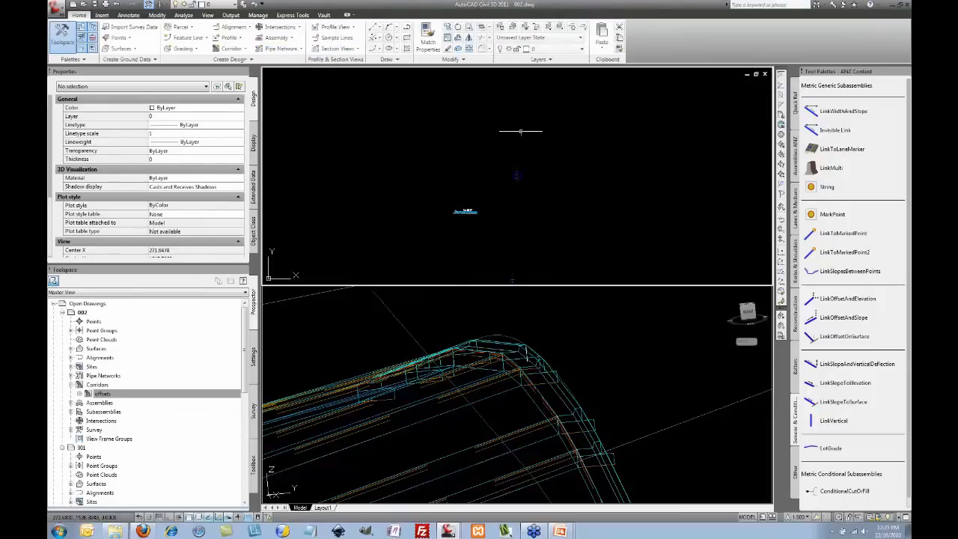
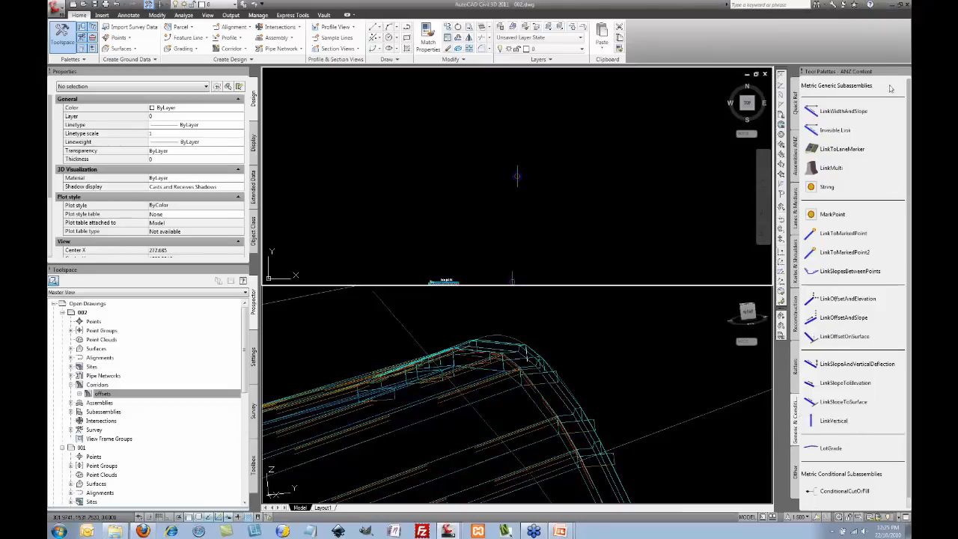
Step: Bring back the tool palettes and pick LinkWidthAndSlope from the Metric Generic Subassemblies palette
click(905, 72)
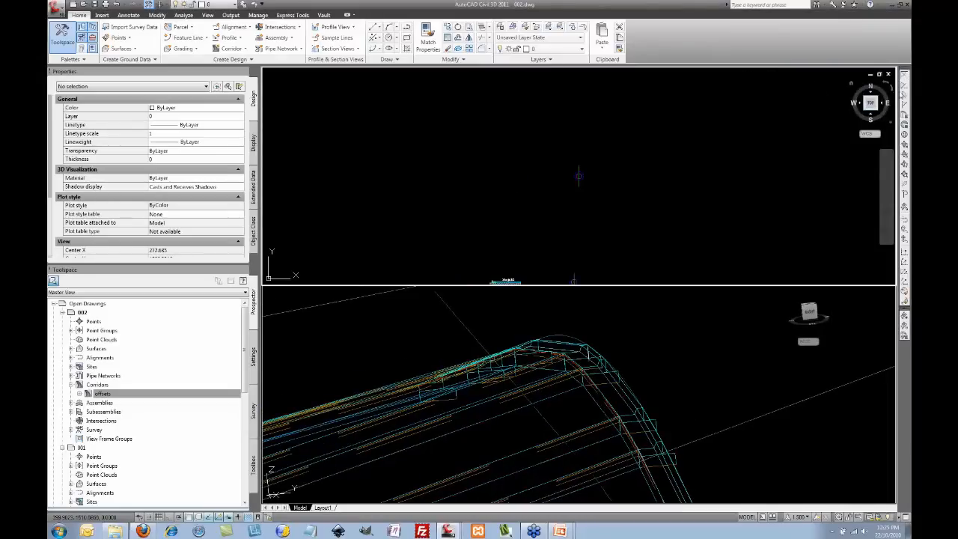
click(81, 50)
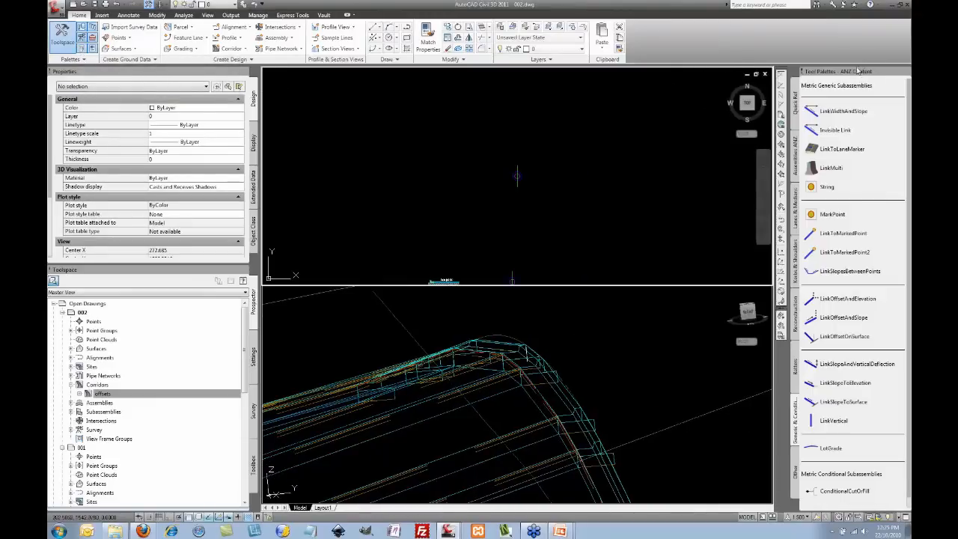
right_click(860, 76)
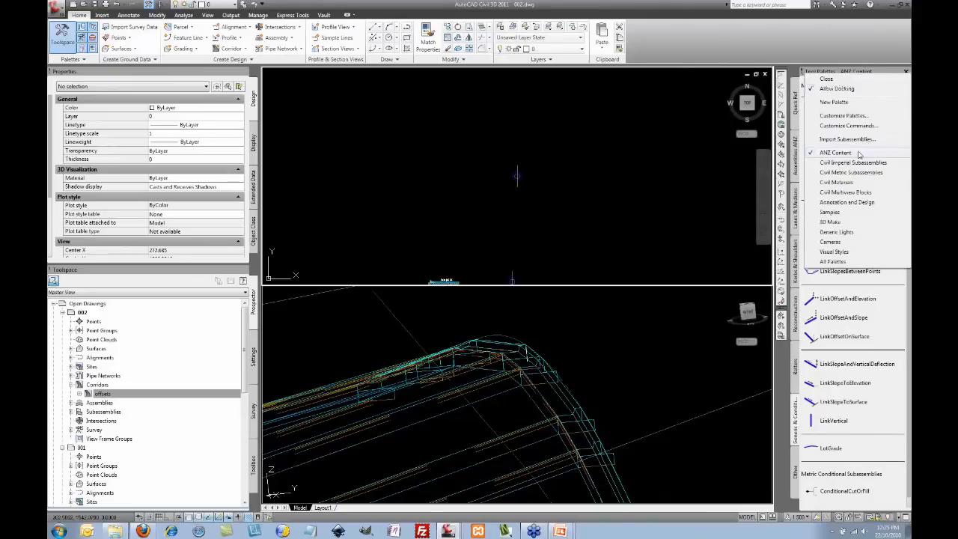
click(863, 70)
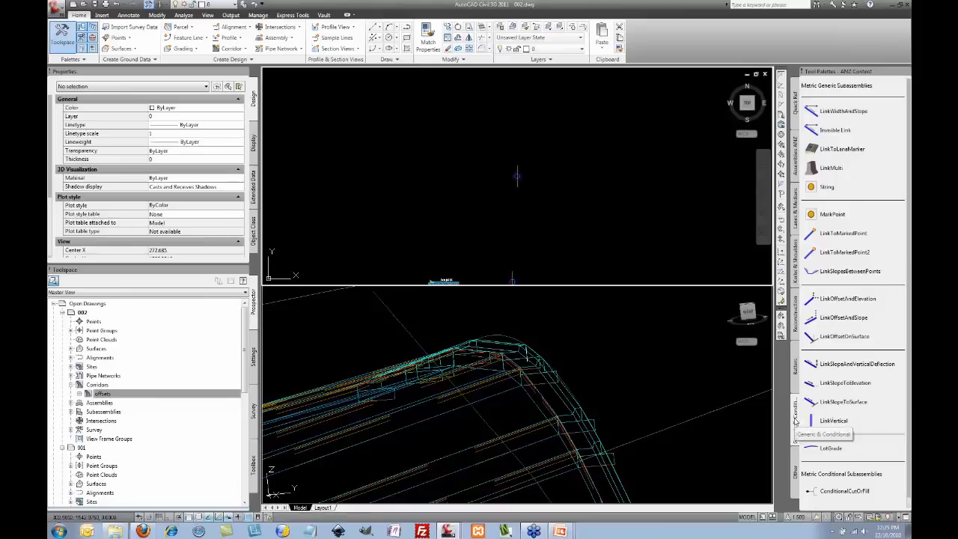
click(831, 111)
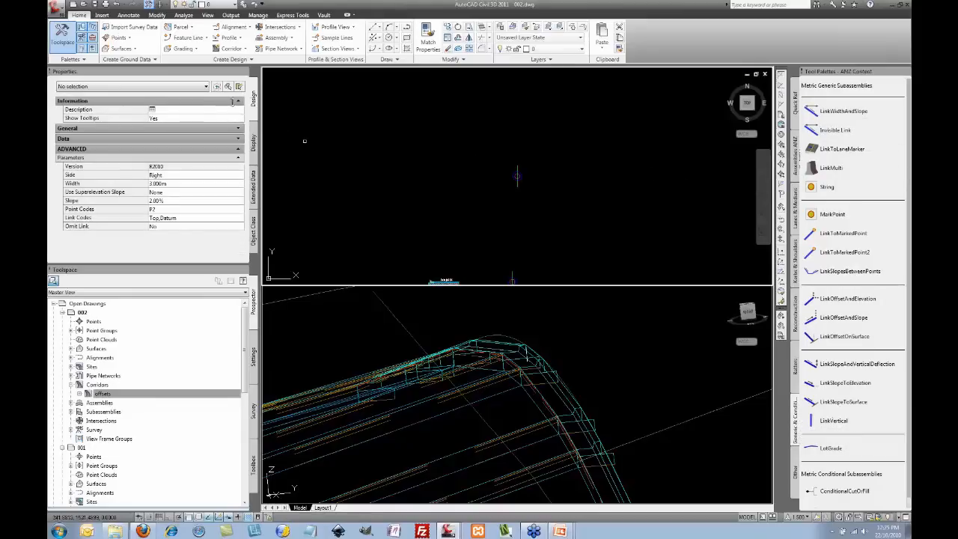
Step: Set the link's Width to 12 m and place it on the assembly
click(184, 108)
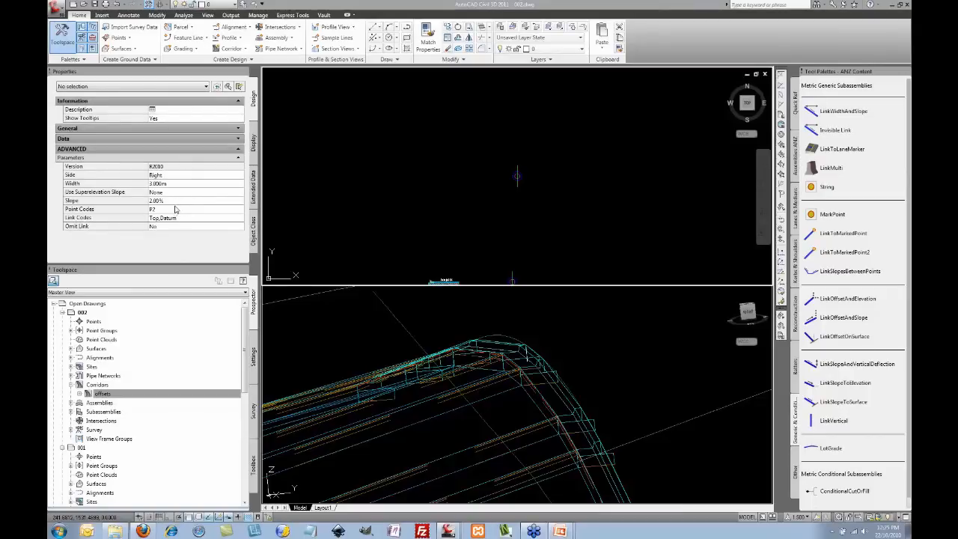
click(185, 184)
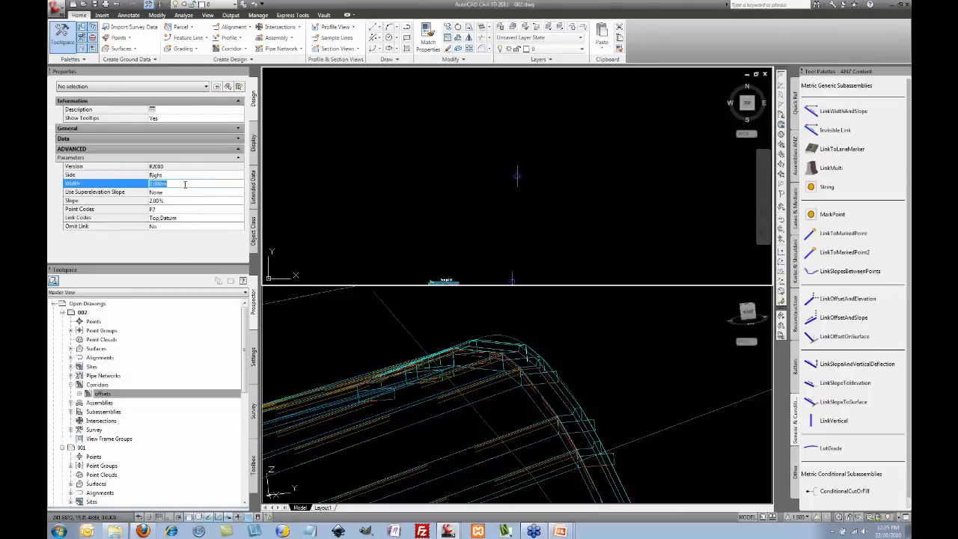
text(12)
click(209, 193)
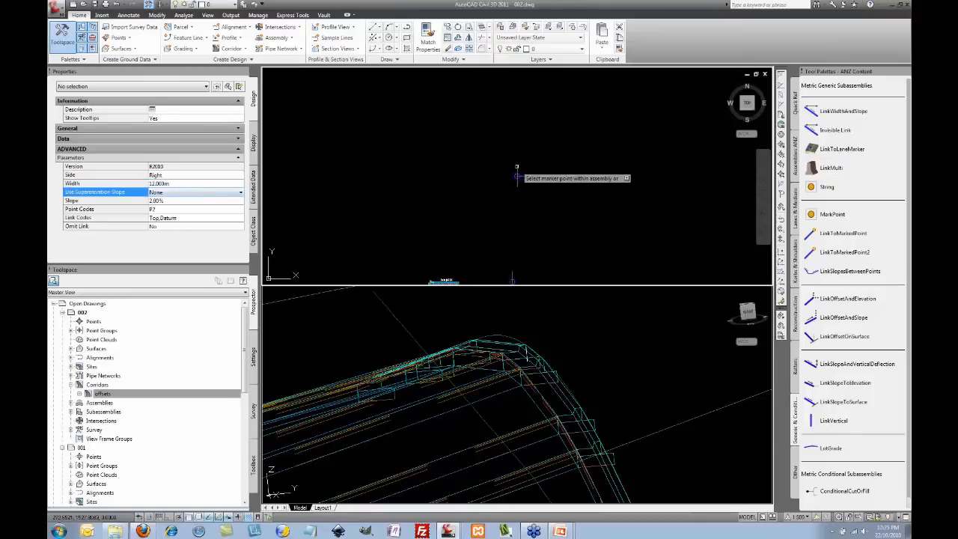
right_click(573, 132)
click(591, 134)
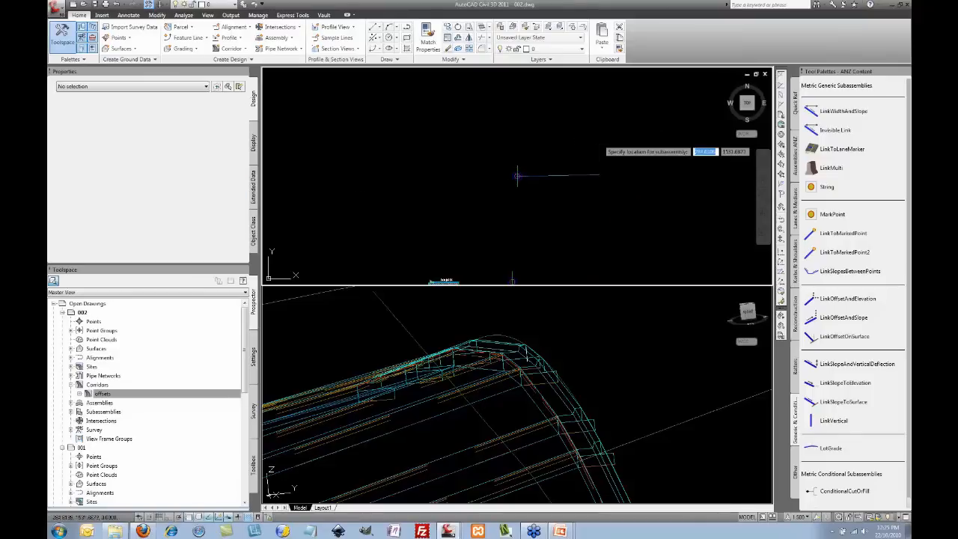
Step: Draw a vertical line up from the 12 m link's outer end with the L command
scroll(581, 167, up, 5)
scroll(574, 161, up, 5)
middle_drag(574, 160, 632, 157)
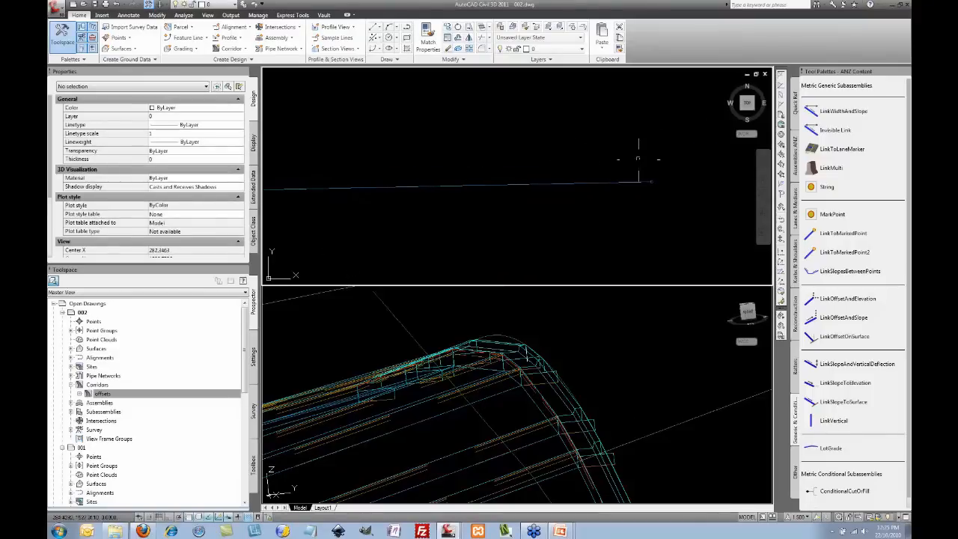
scroll(630, 157, down, 3)
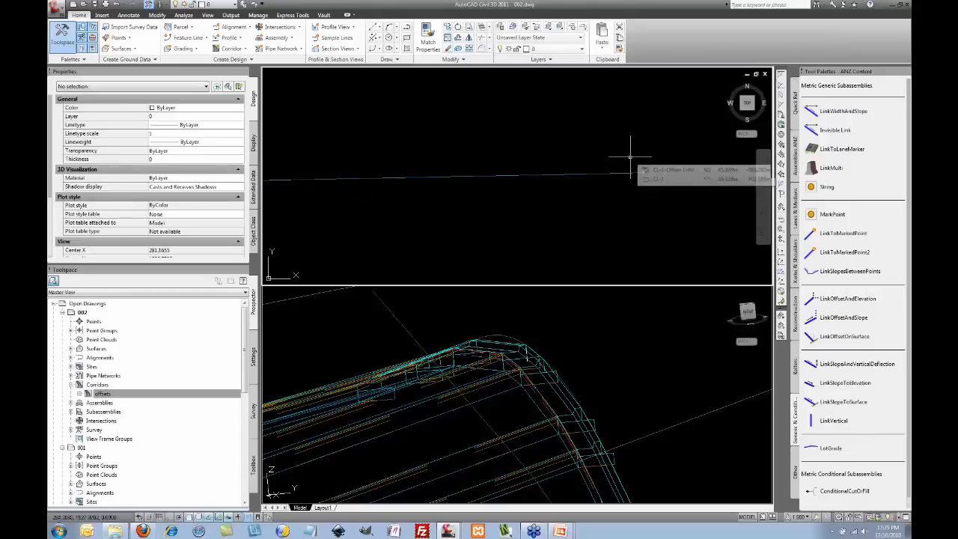
text(l)
key(Return)
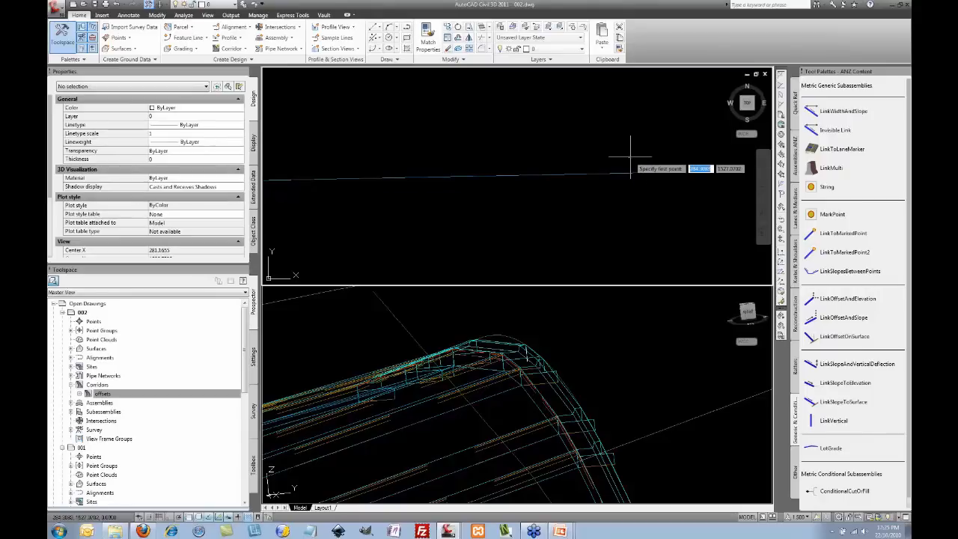
click(644, 172)
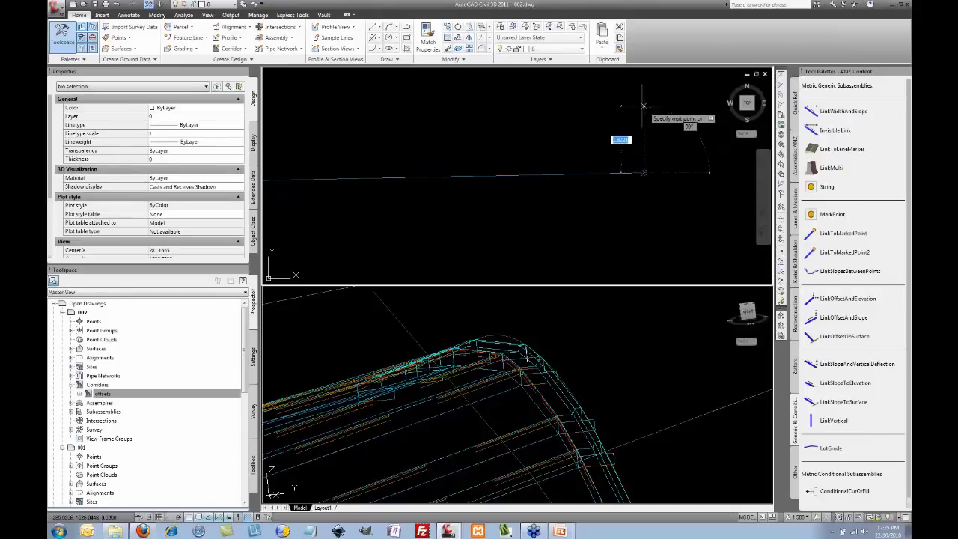
key(Escape)
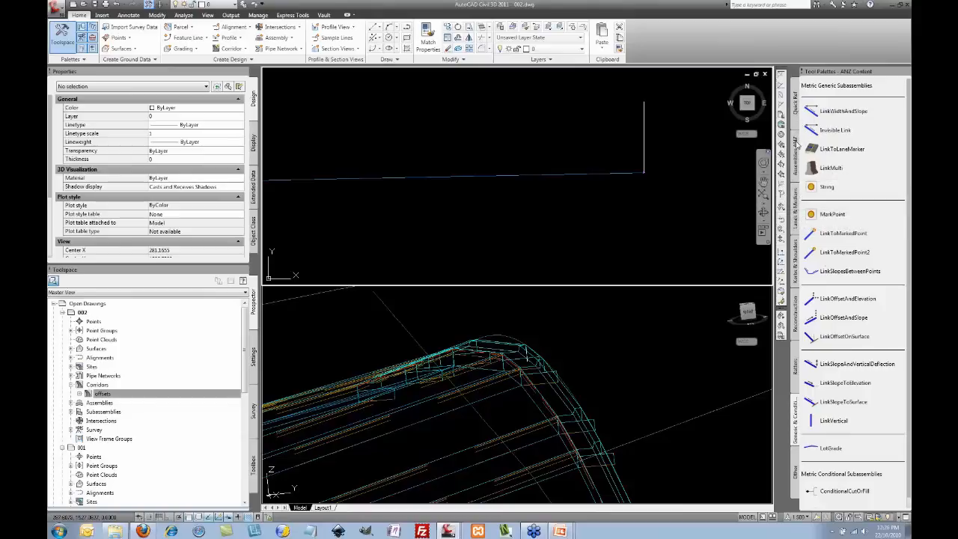
click(797, 144)
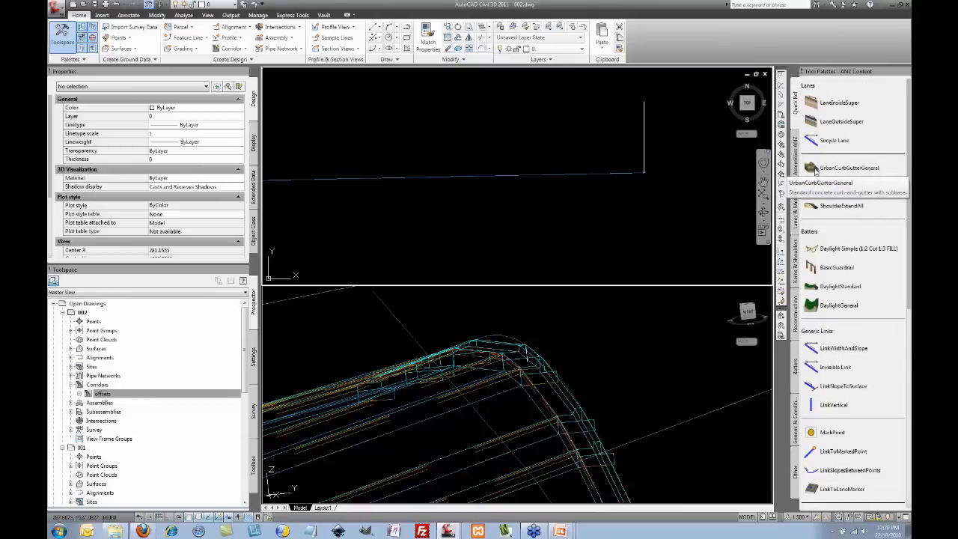
Step: Attach an UrbanCurbGutterGeneral curb and gutter at the 12 m link's outer end
click(816, 169)
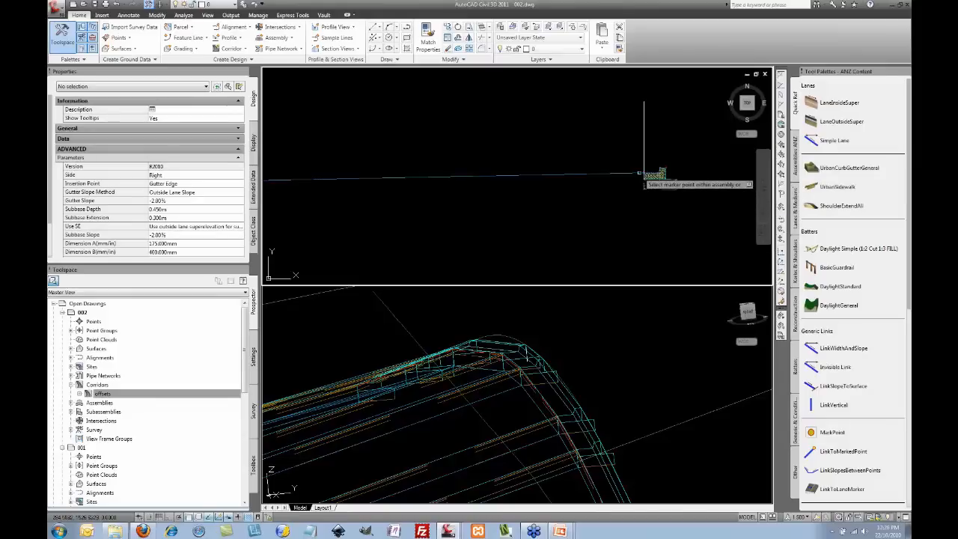
right_click(675, 149)
click(694, 153)
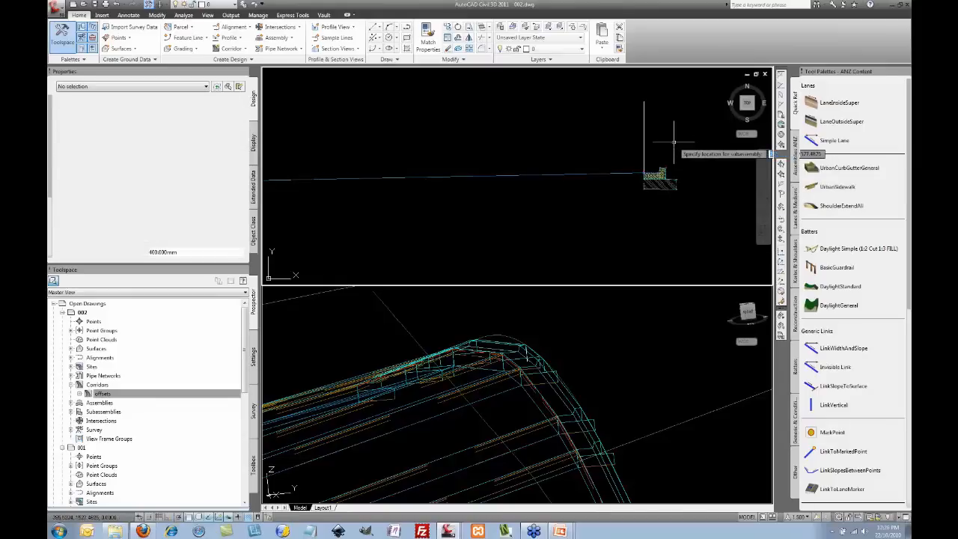
scroll(653, 157, up, 2)
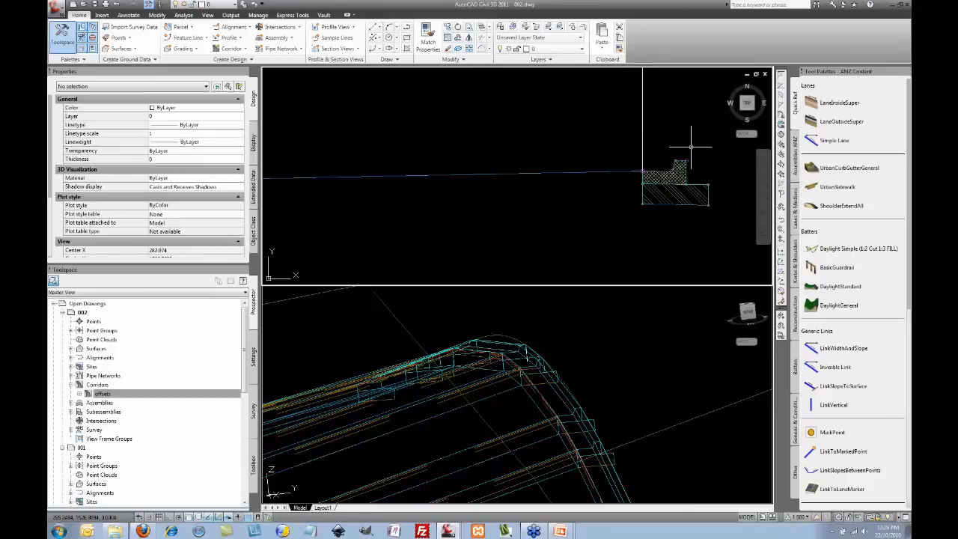
Step: Change the curb subassembly's Insertion Point parameter to Curb Back
click(664, 173)
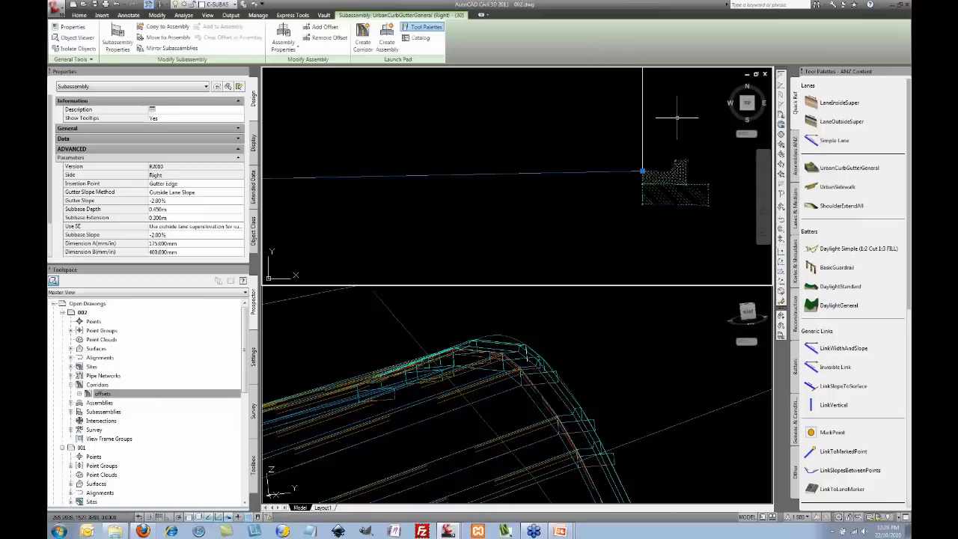
right_click(677, 117)
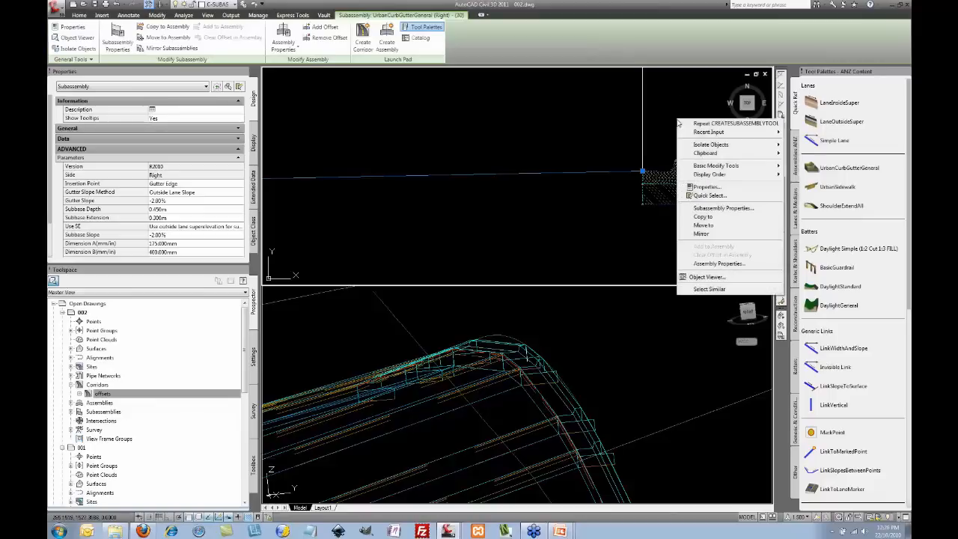
click(711, 208)
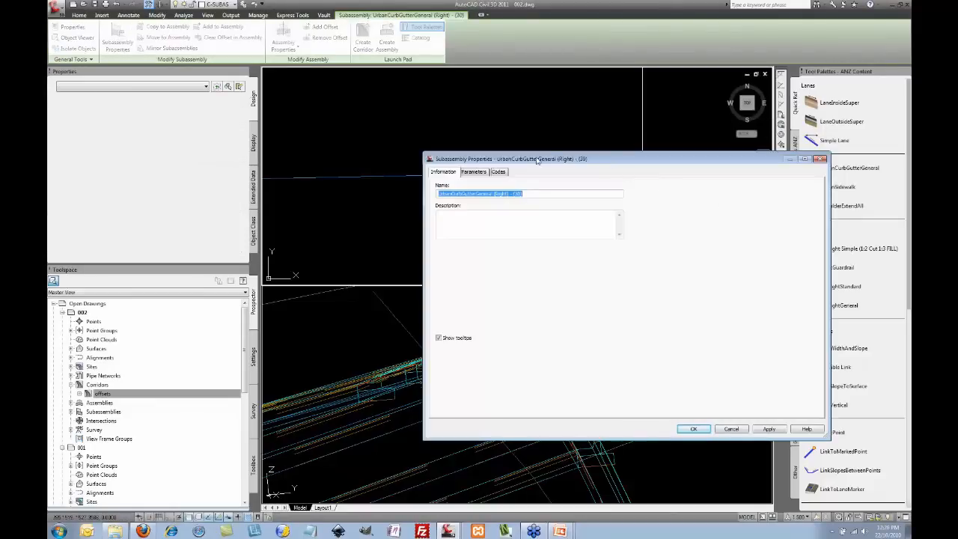
drag(557, 163, 535, 159)
click(452, 168)
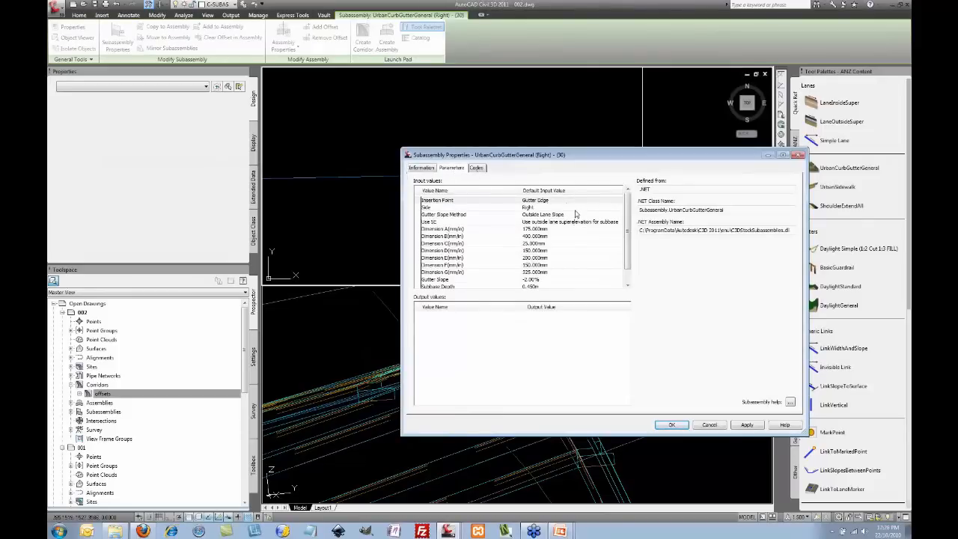
double_click(578, 202)
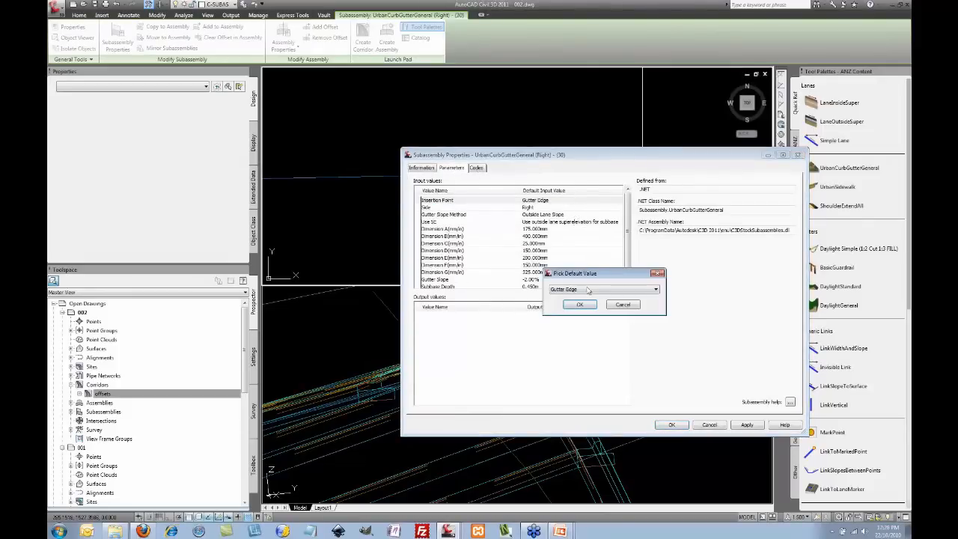
click(591, 291)
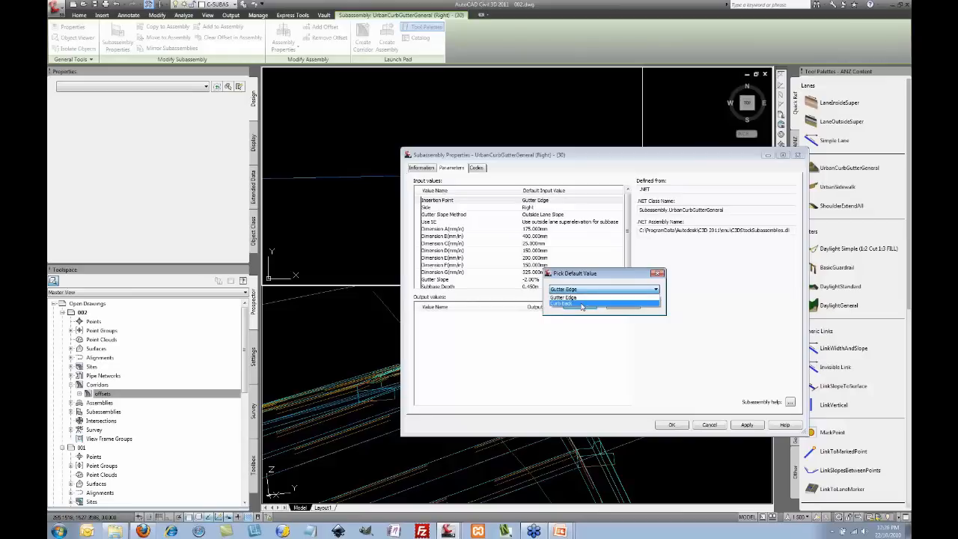
click(582, 304)
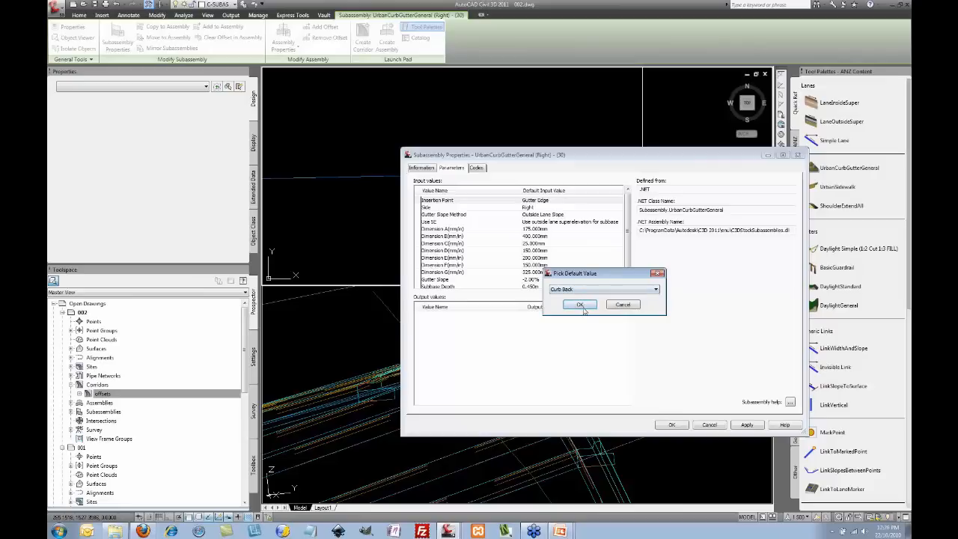
click(582, 305)
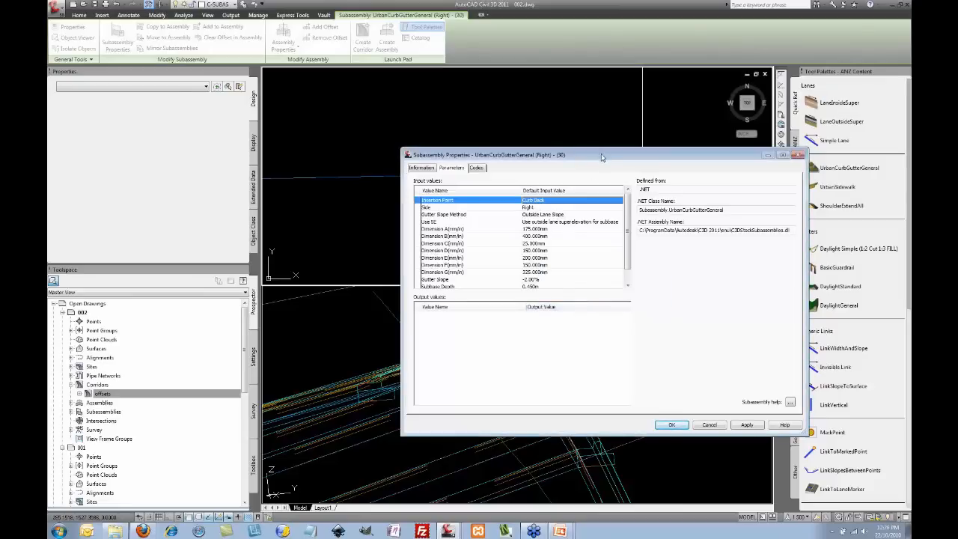
drag(602, 157, 608, 90)
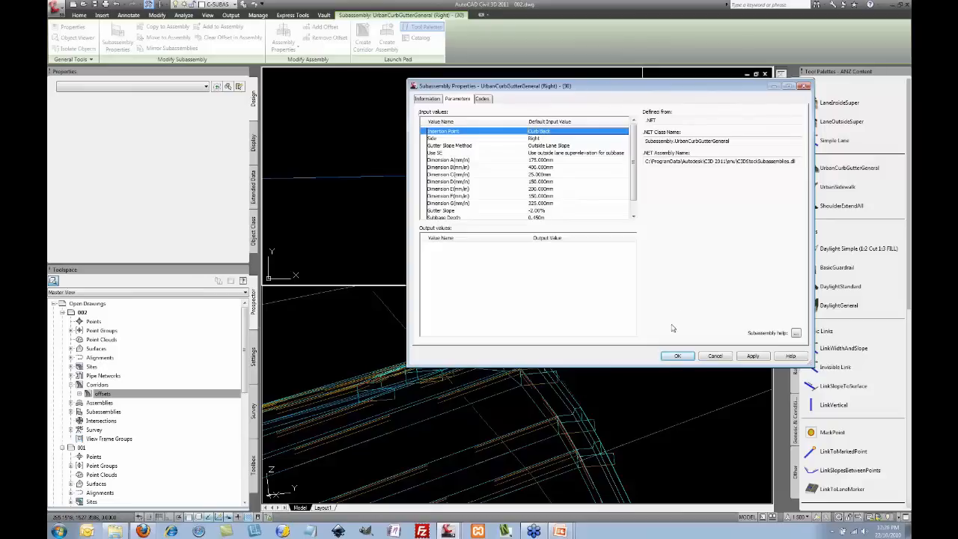
click(678, 356)
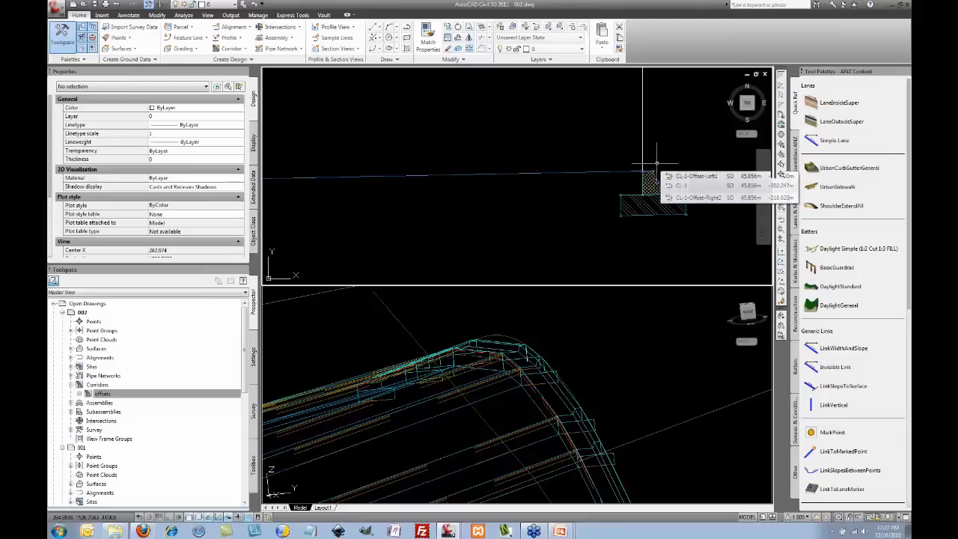
Step: Set the curb subassembly's Side default value to Left in its properties
click(669, 170)
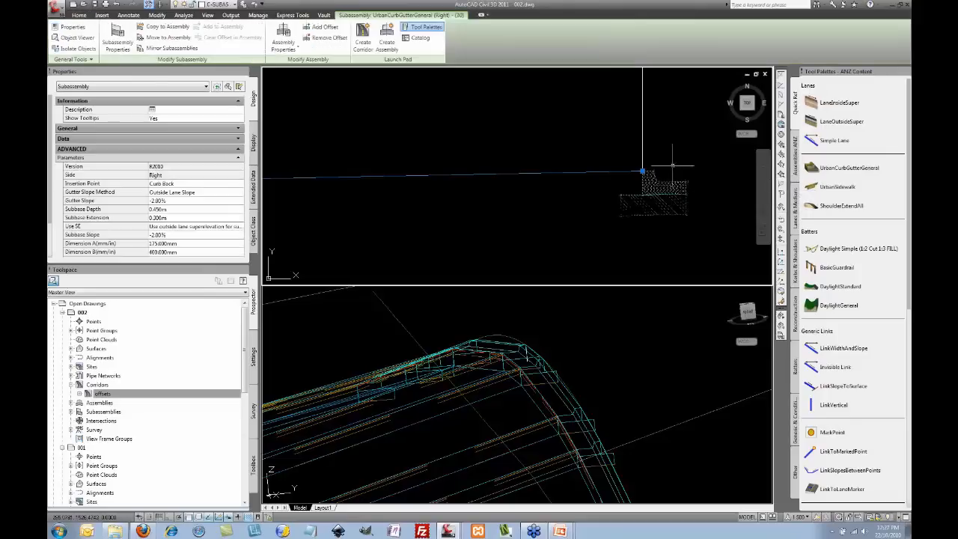
right_click(673, 125)
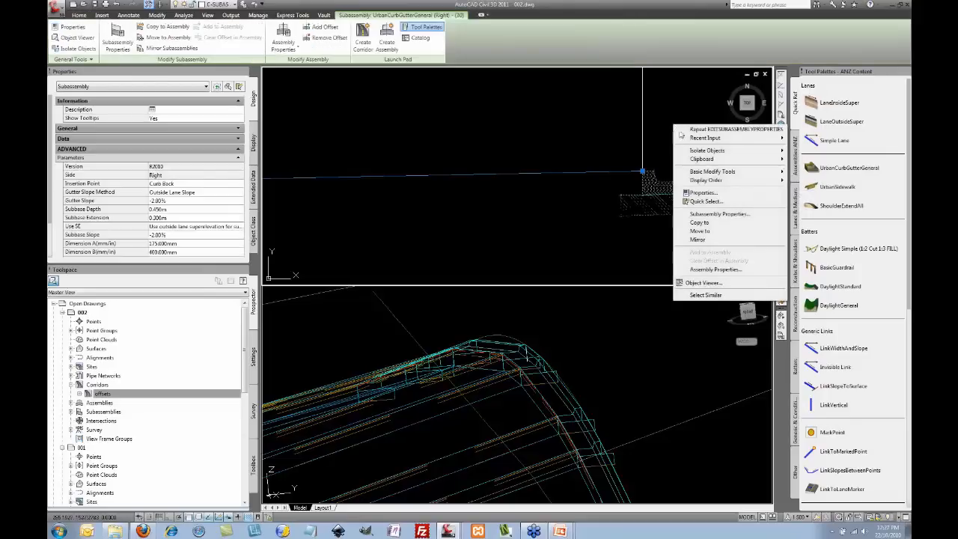
click(719, 214)
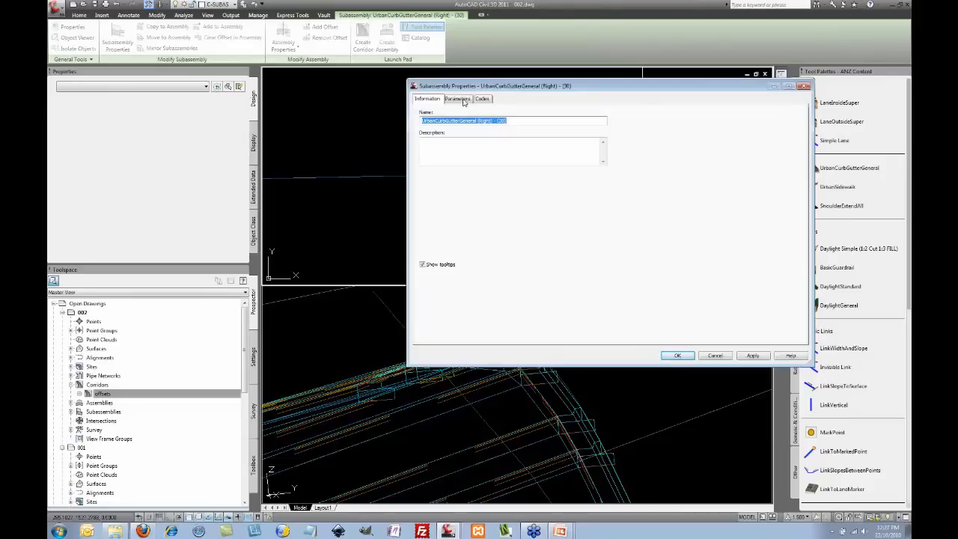
click(458, 99)
click(545, 139)
click(558, 141)
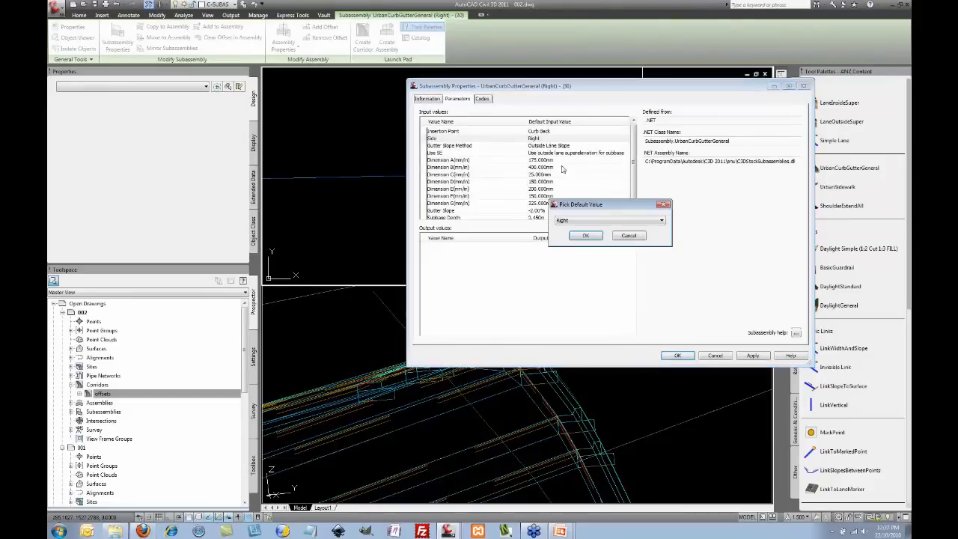
click(576, 221)
click(591, 228)
click(588, 236)
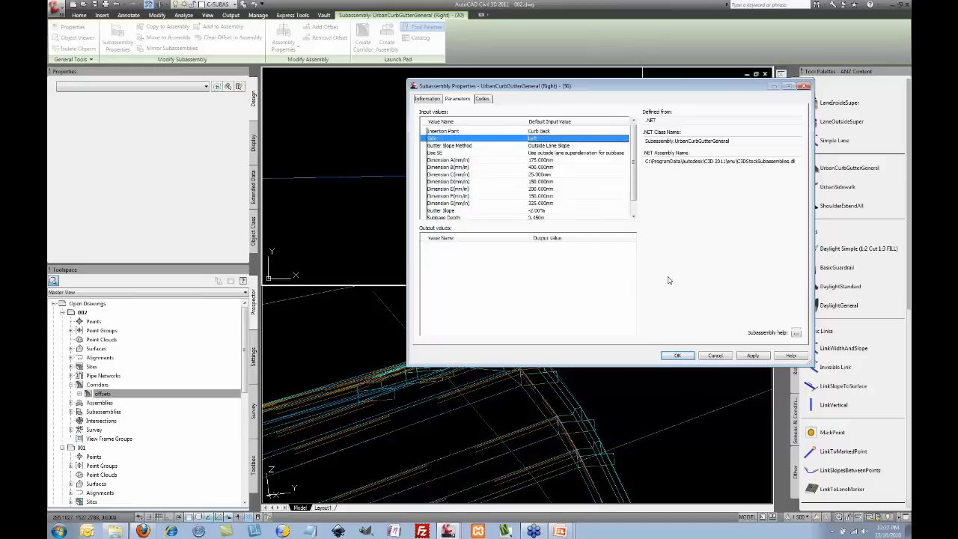
click(678, 355)
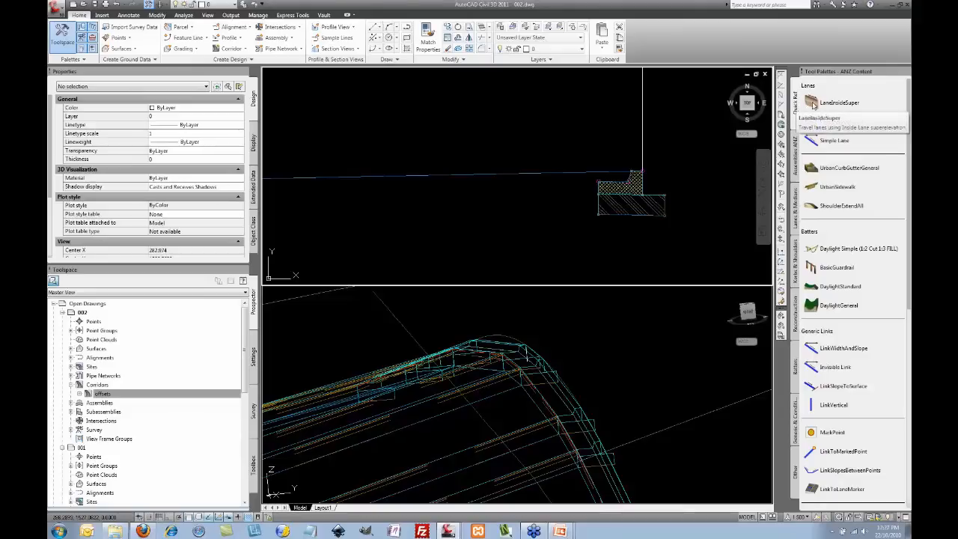
Step: Attach a left-side LaneInsideSuper lane to the curb's marker point
click(813, 105)
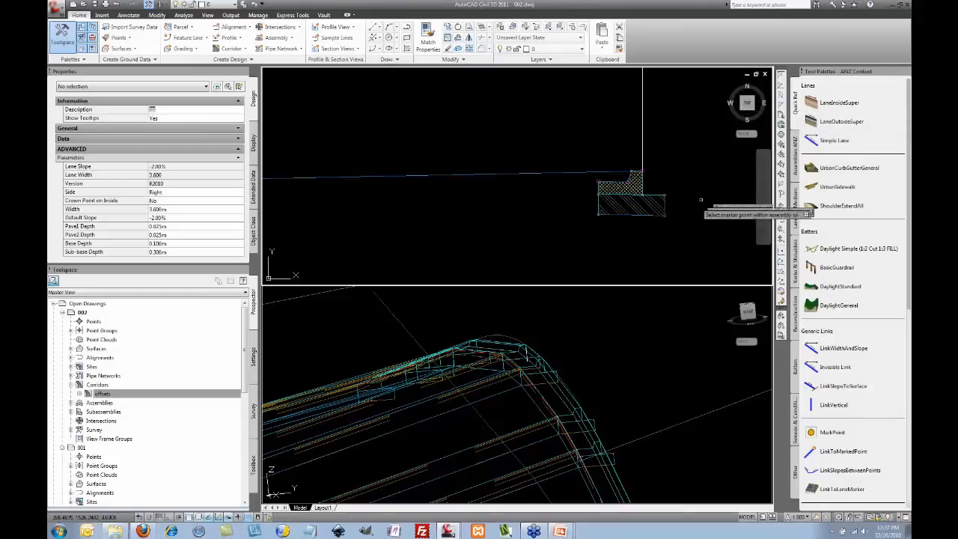
click(205, 193)
click(211, 193)
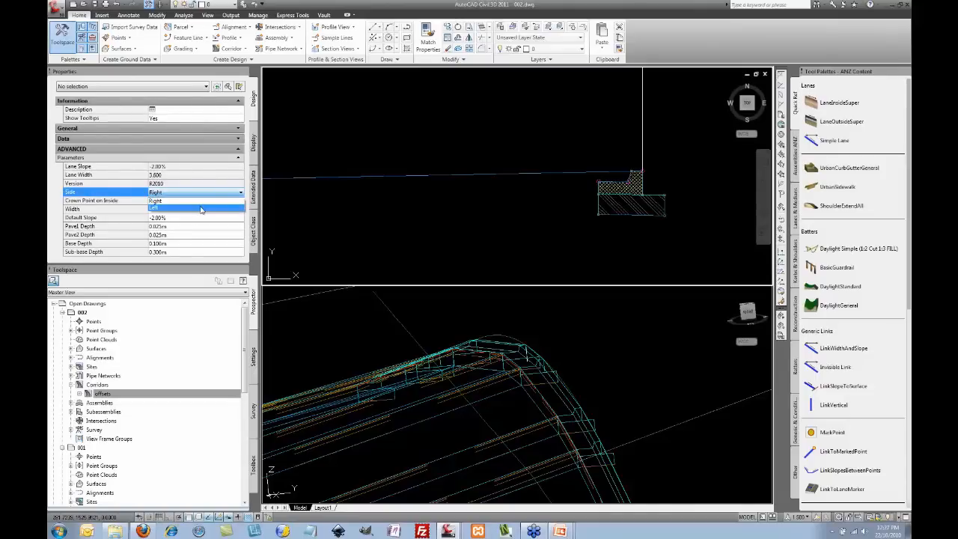
click(200, 206)
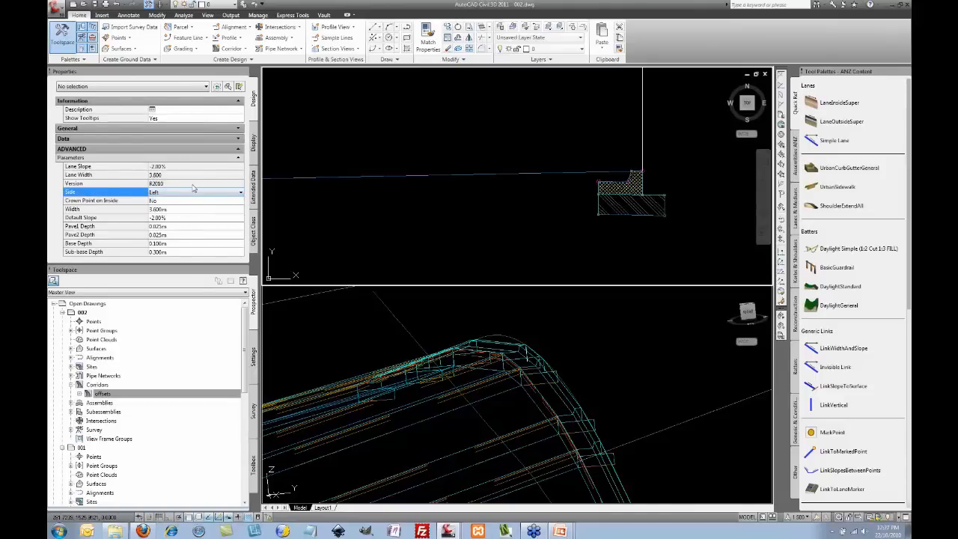
click(192, 184)
click(192, 176)
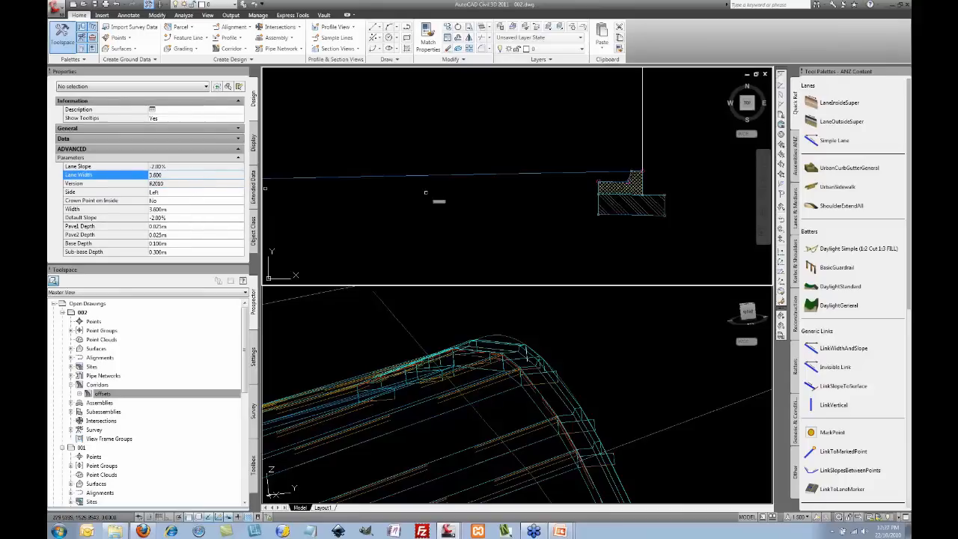
click(598, 180)
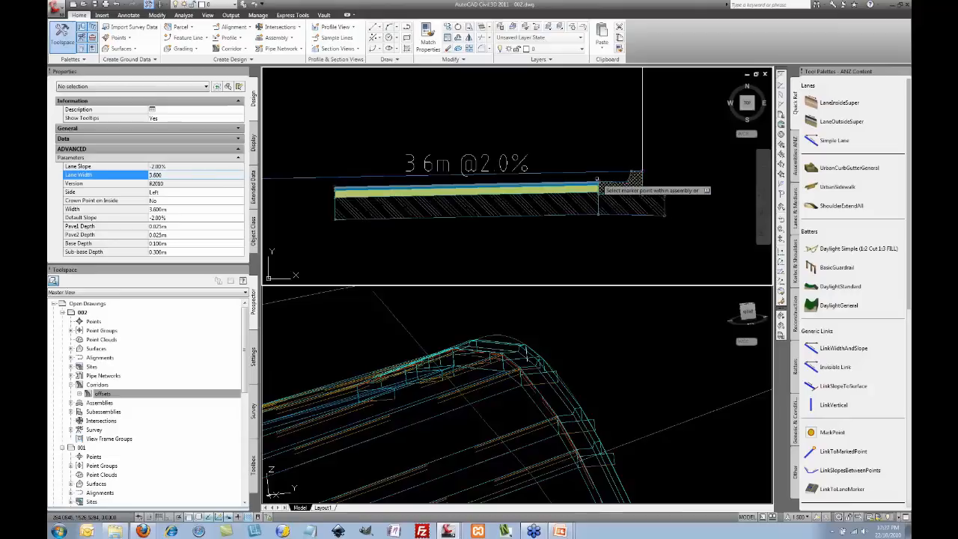
right_click(543, 130)
click(559, 134)
key(Escape)
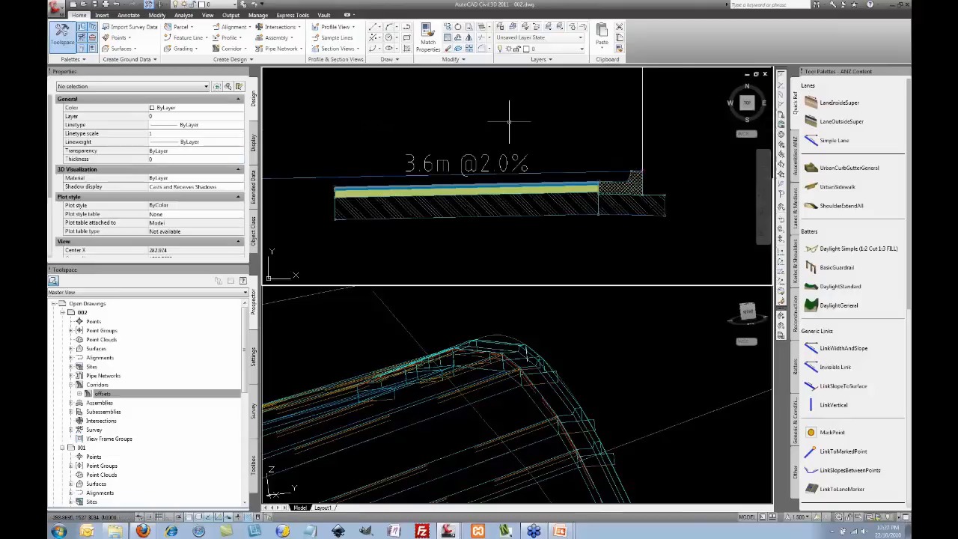
Step: Set Omit Link to Yes on the long 12 m slope link
middle_drag(562, 143, 622, 156)
scroll(635, 158, down, 2)
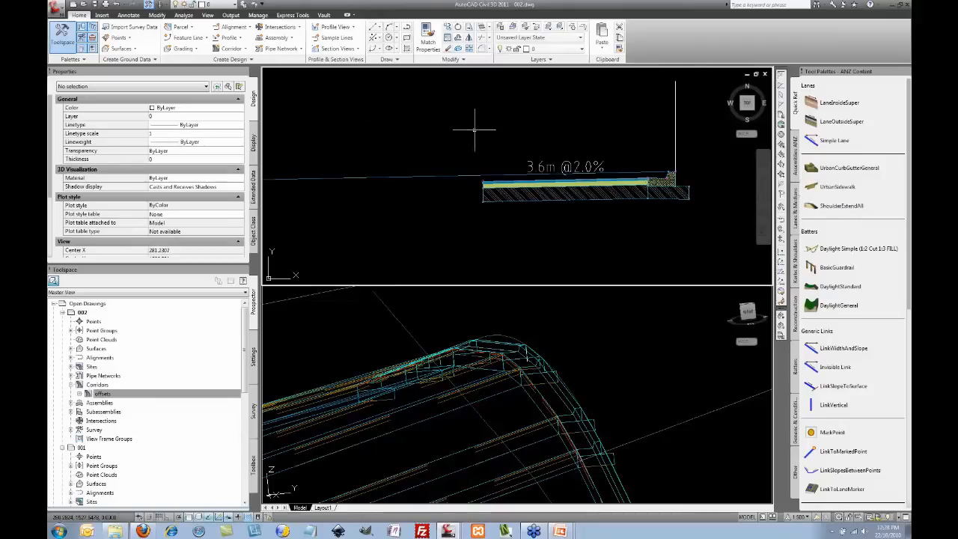
middle_drag(471, 132, 534, 133)
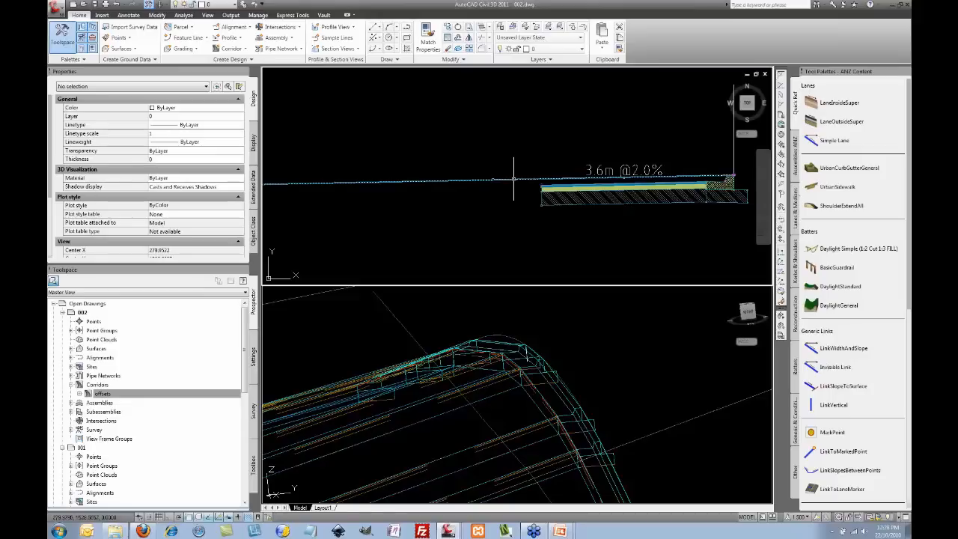
mouse_move(514, 180)
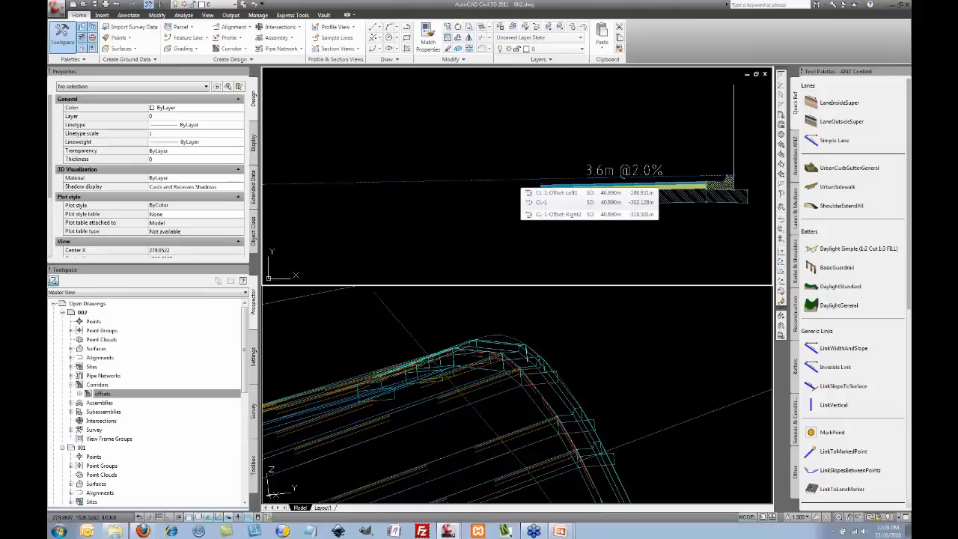
click(514, 180)
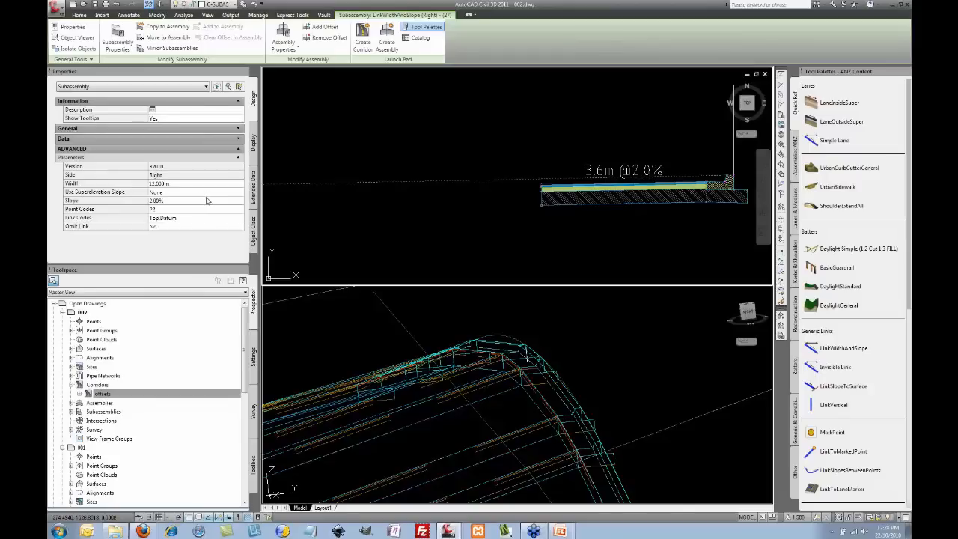
click(197, 229)
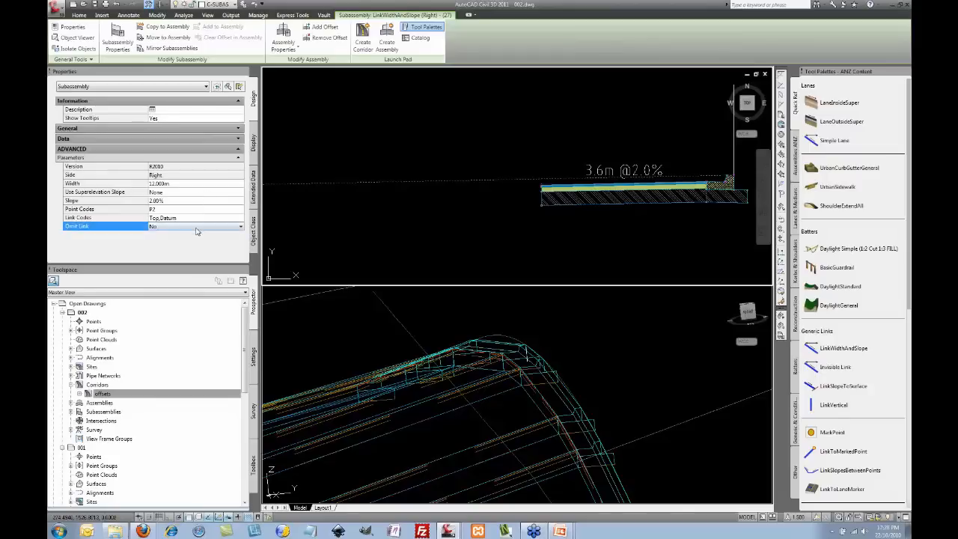
click(220, 229)
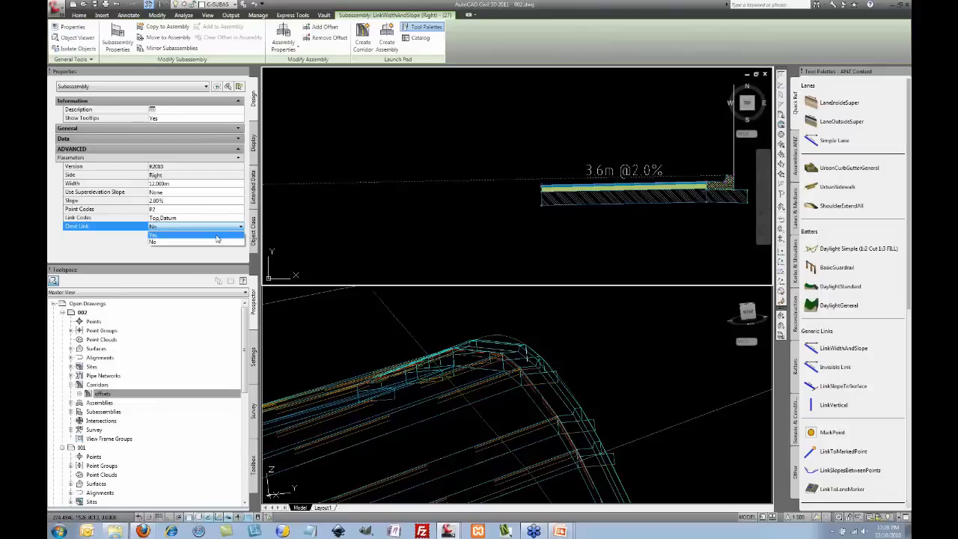
click(217, 236)
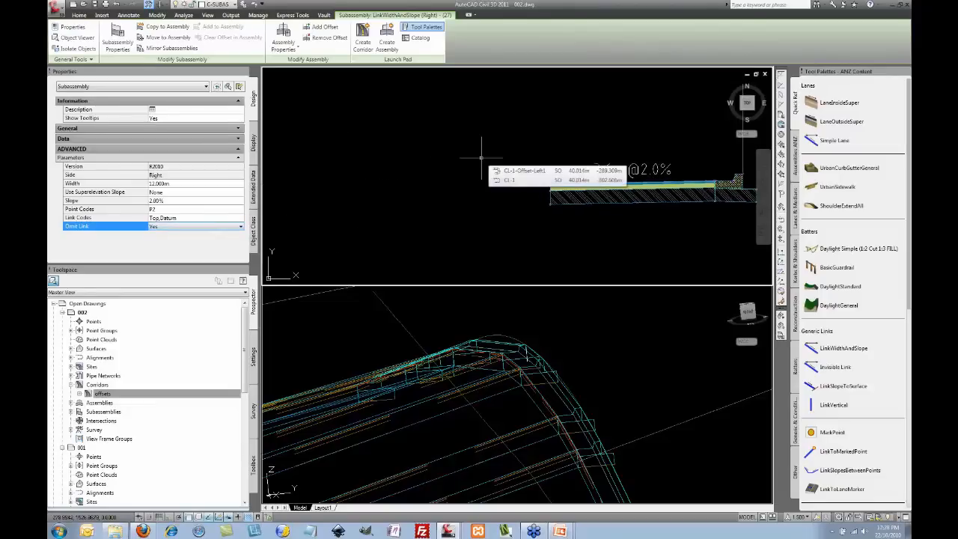
key(Escape)
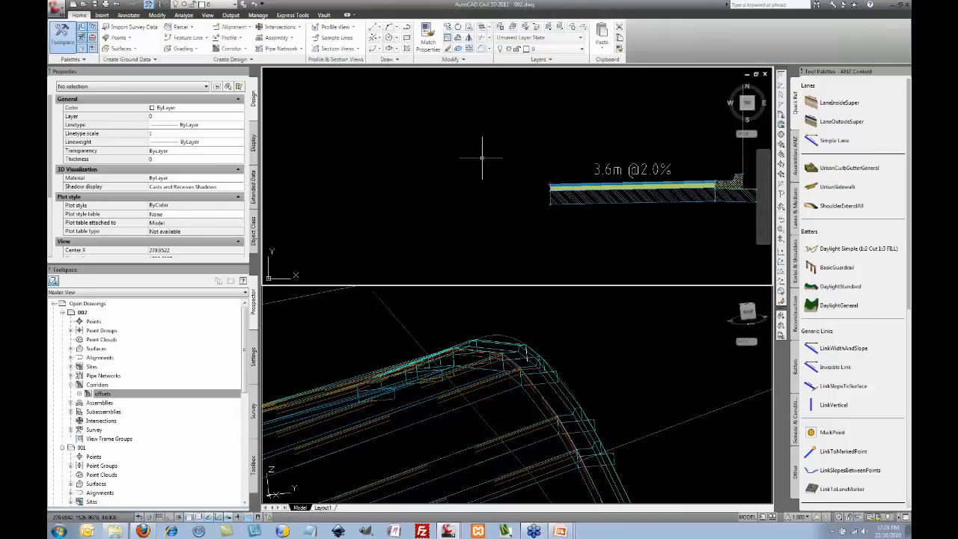
Step: Switch the layout from two viewports to a single viewport
scroll(507, 182, down, 4)
middle_drag(513, 181, 599, 177)
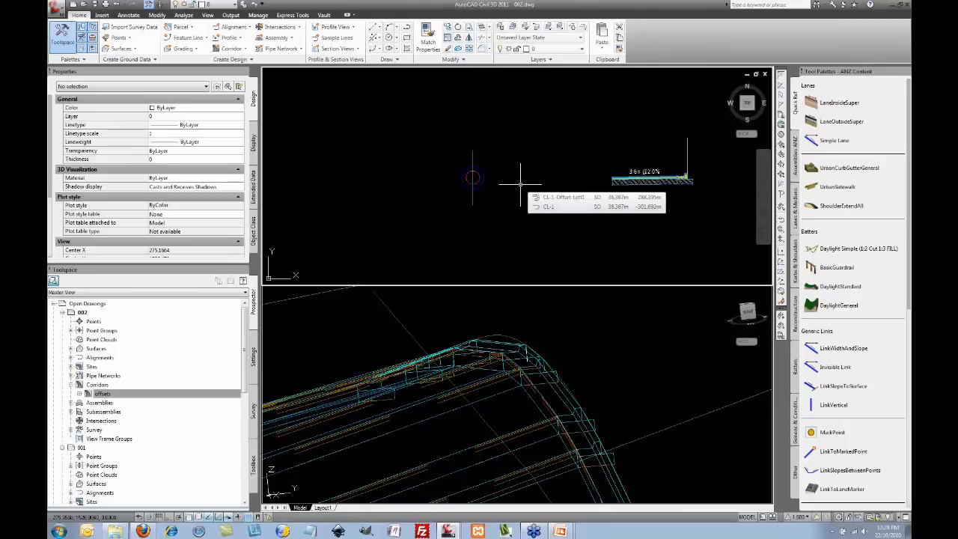
scroll(520, 181, down, 5)
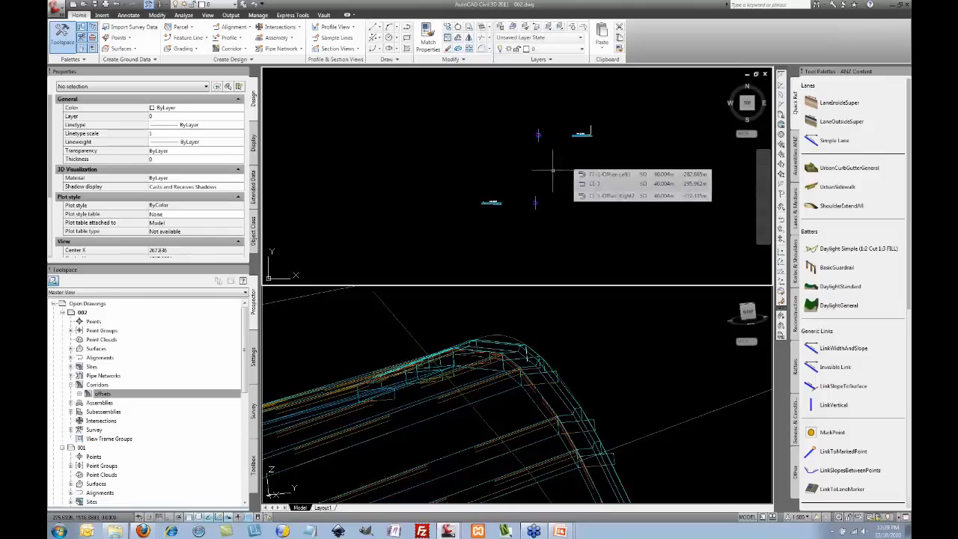
click(207, 16)
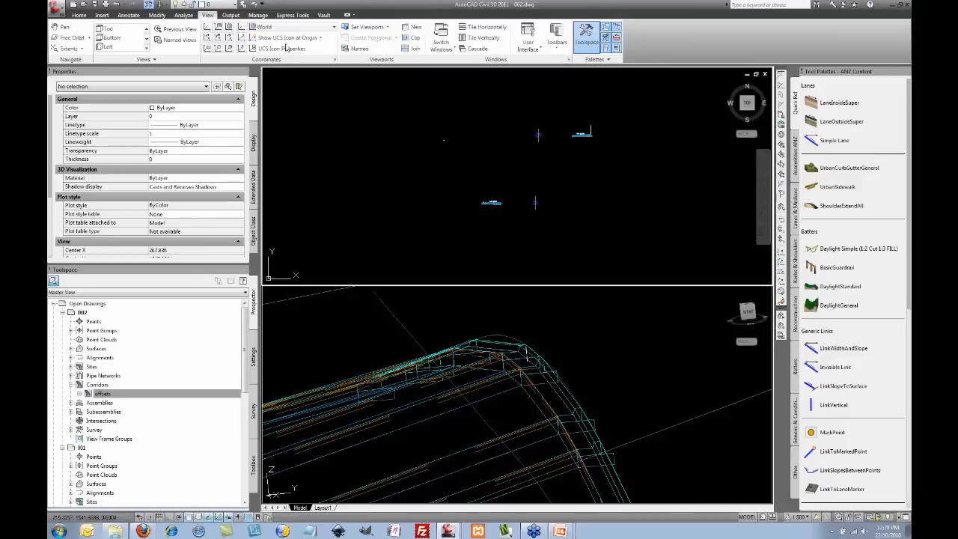
click(371, 27)
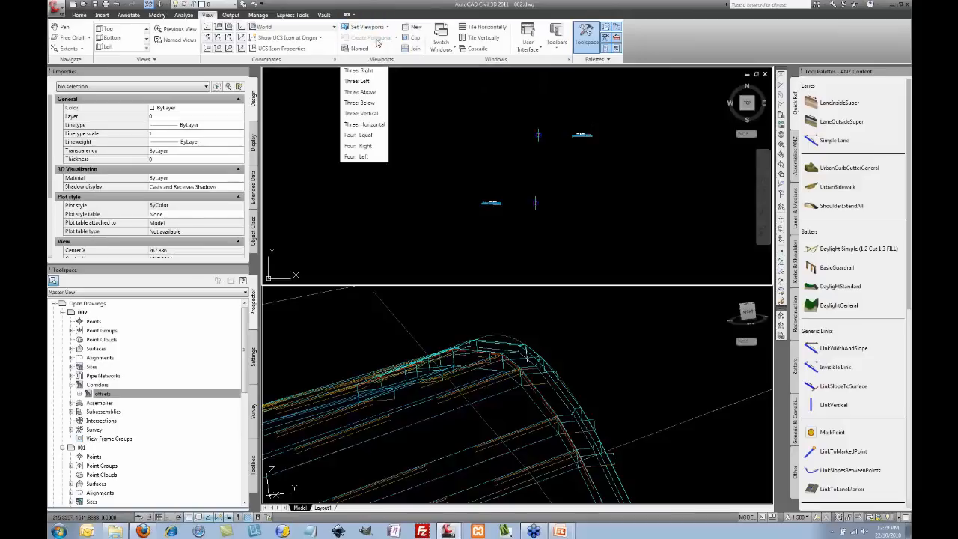
click(377, 38)
Step: Window-select and delete the small objects near the assemblies
middle_drag(556, 298, 563, 245)
scroll(563, 244, down, 4)
click(603, 280)
click(549, 228)
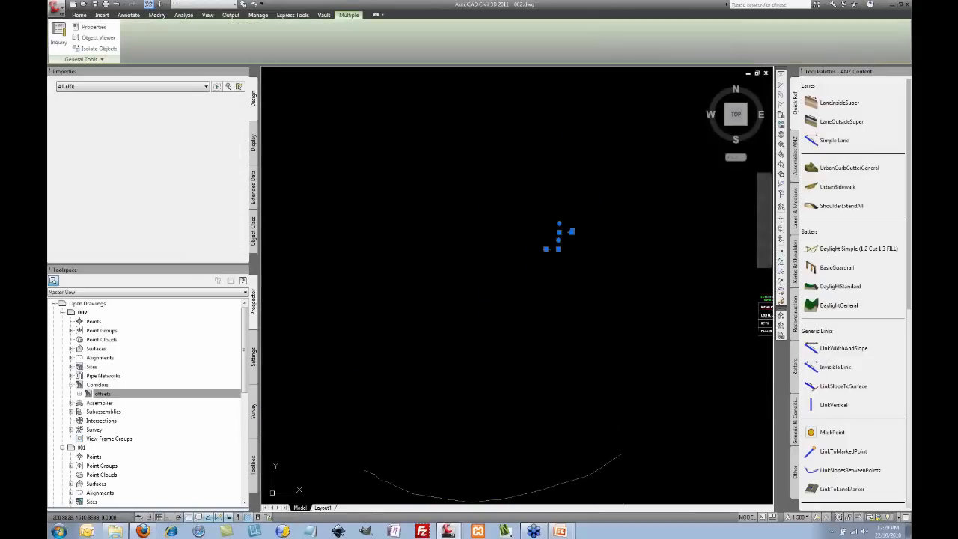
key(Delete)
scroll(539, 220, down, 5)
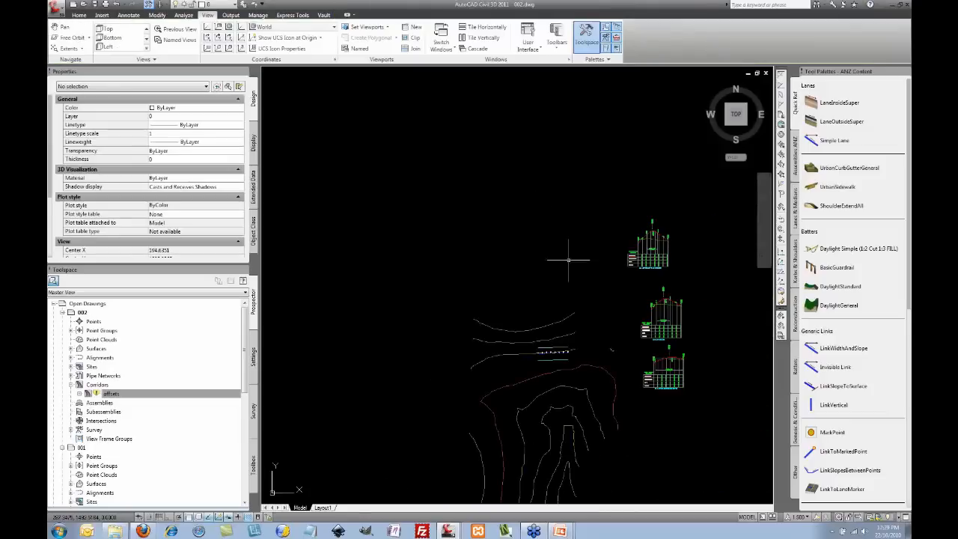
middle_drag(567, 271, 545, 197)
scroll(548, 259, up, 2)
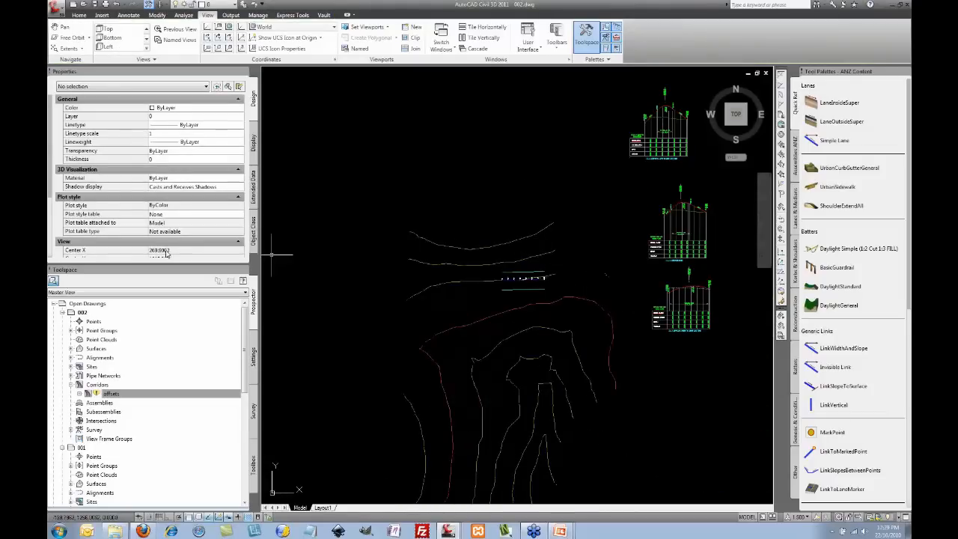
Step: Delete the offsets corridor from the Prospector tree and confirm the deletion
right_click(109, 395)
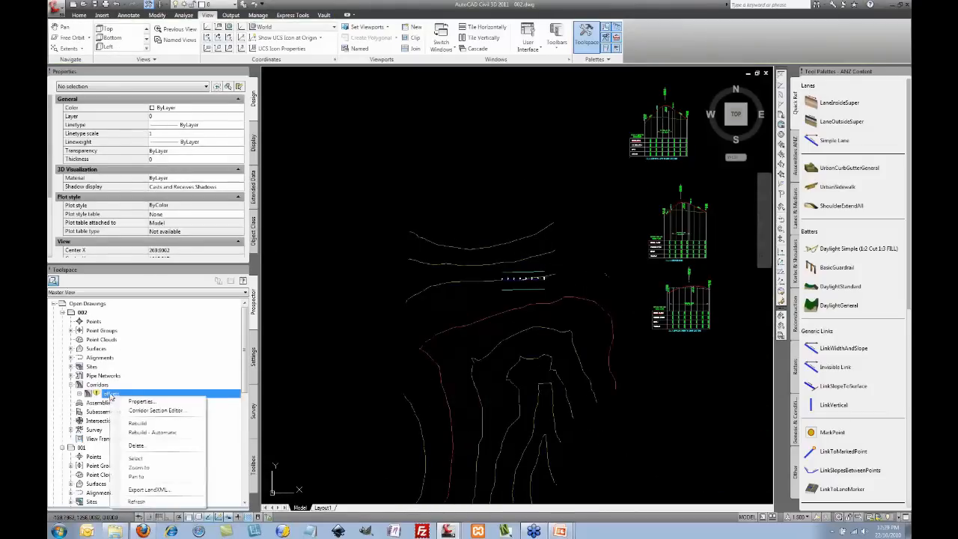
click(152, 432)
right_click(110, 397)
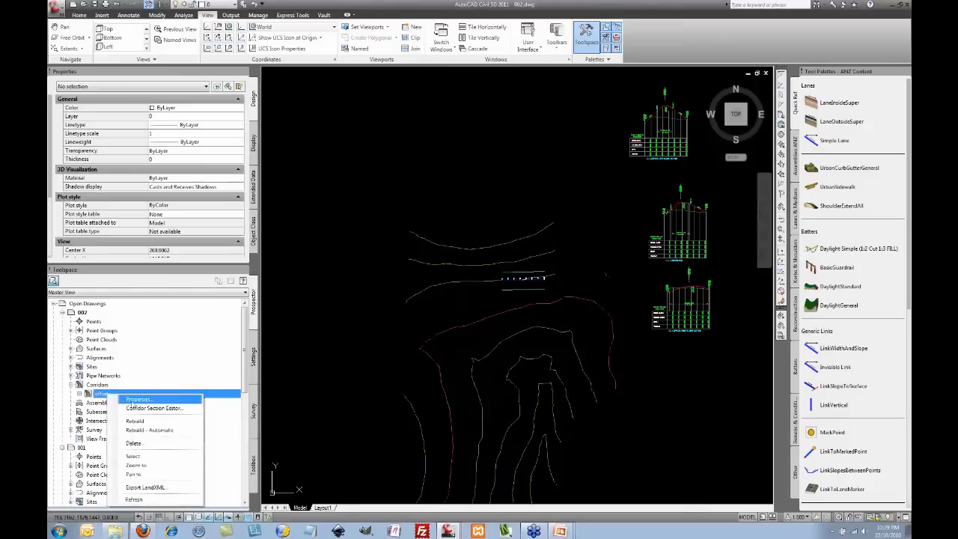
click(154, 443)
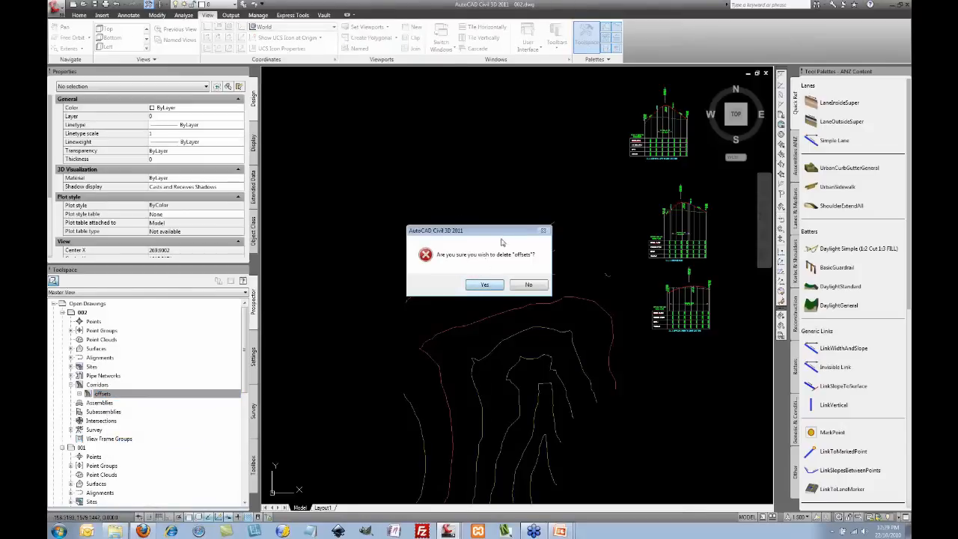
click(485, 286)
middle_drag(591, 169, 576, 182)
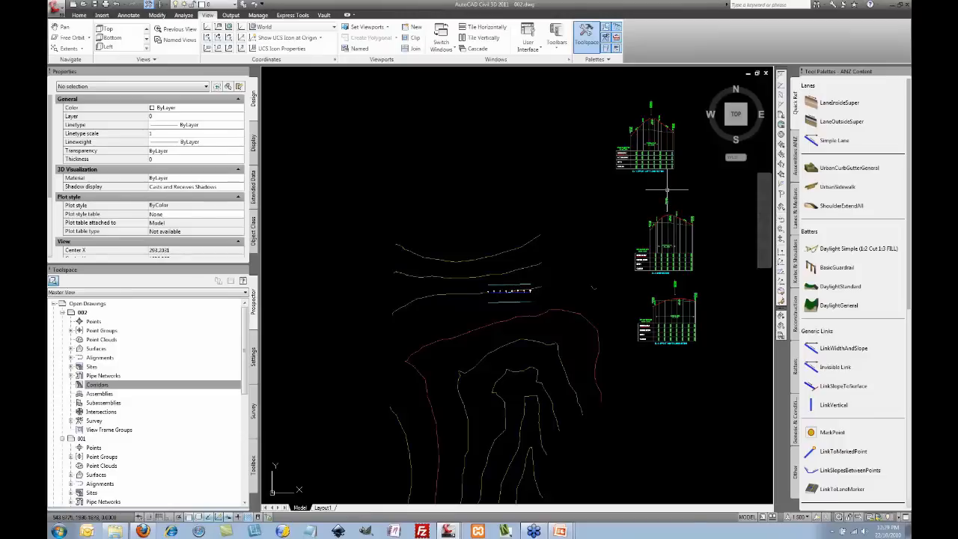
Step: Superimpose the middle view's design profile onto the upper profile view with default options
scroll(663, 217, up, 3)
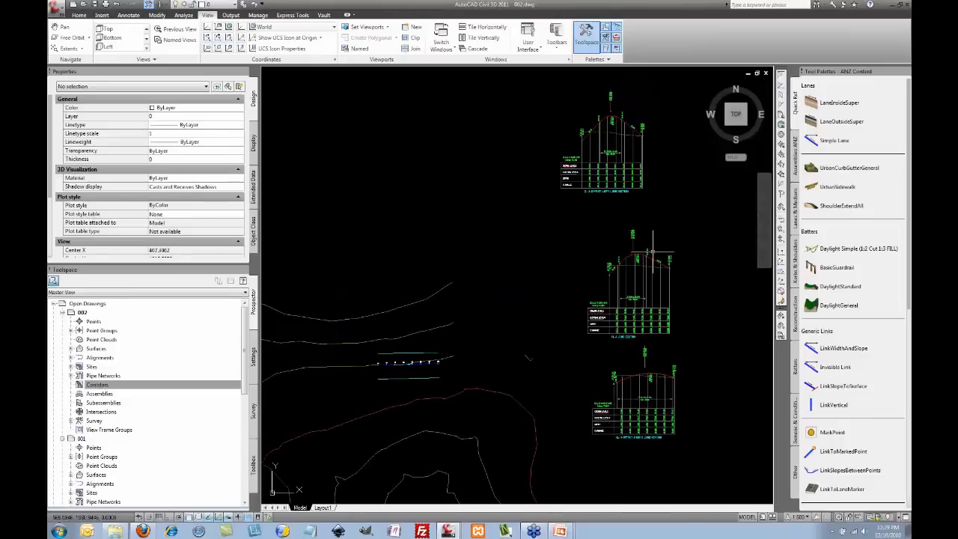
click(650, 259)
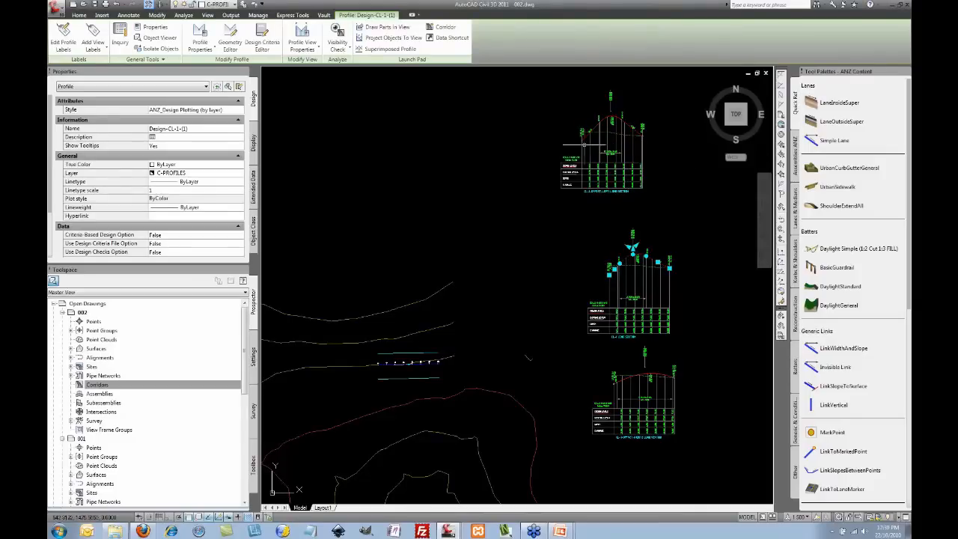
click(409, 49)
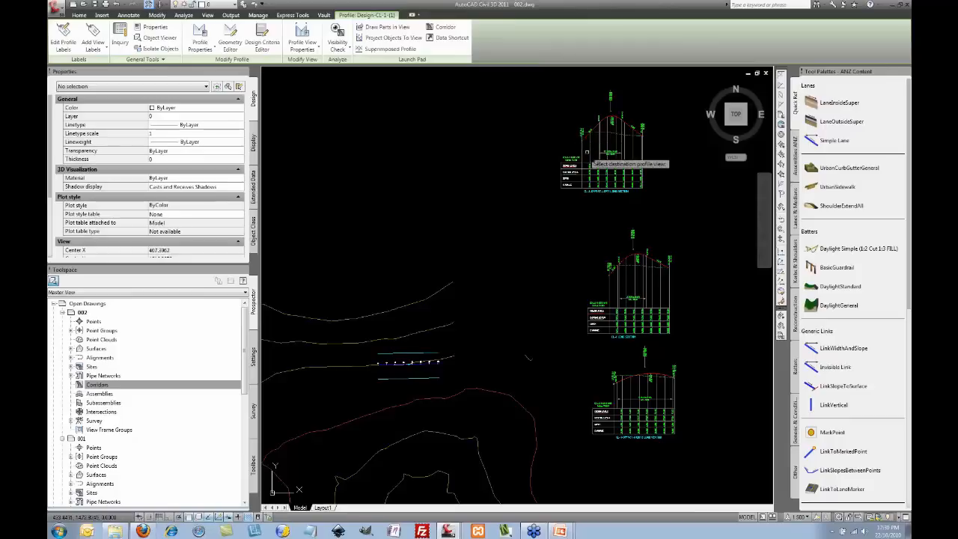
click(595, 149)
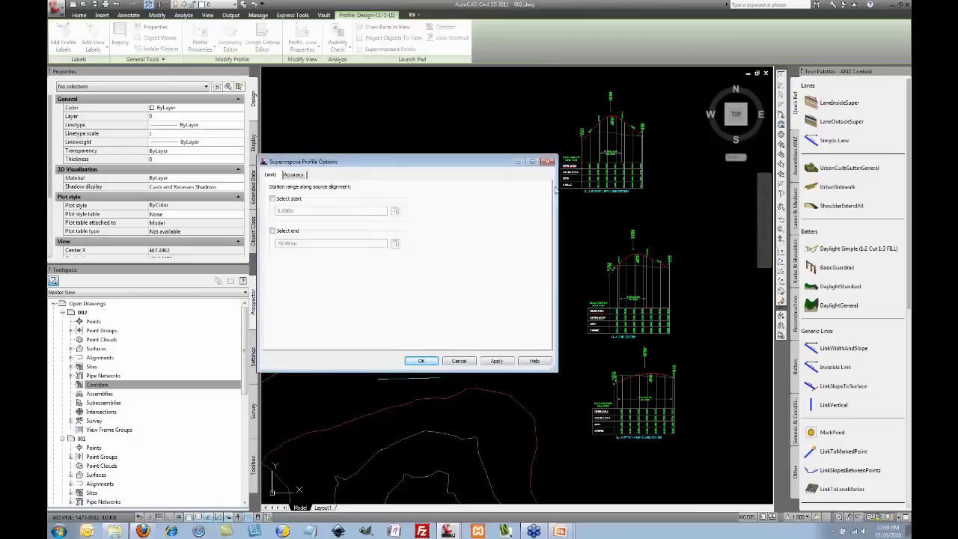
click(433, 361)
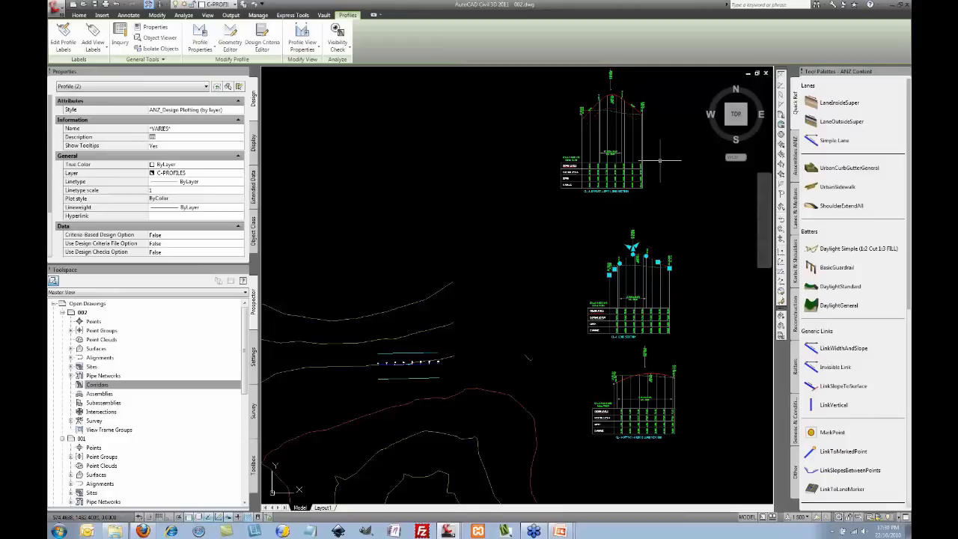
Step: Place a sample road assembly from the Assemblies ANZ palette into the drawing
key(Escape)
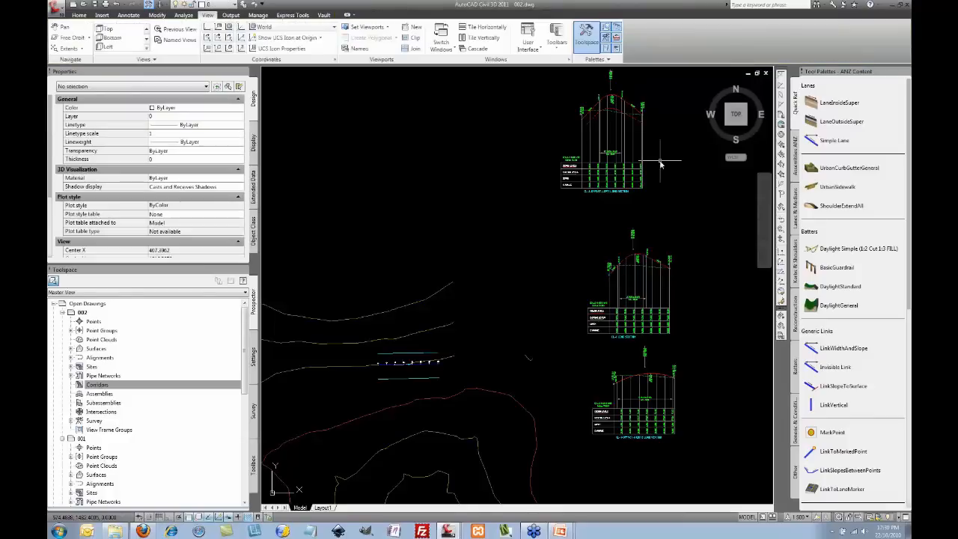
click(660, 160)
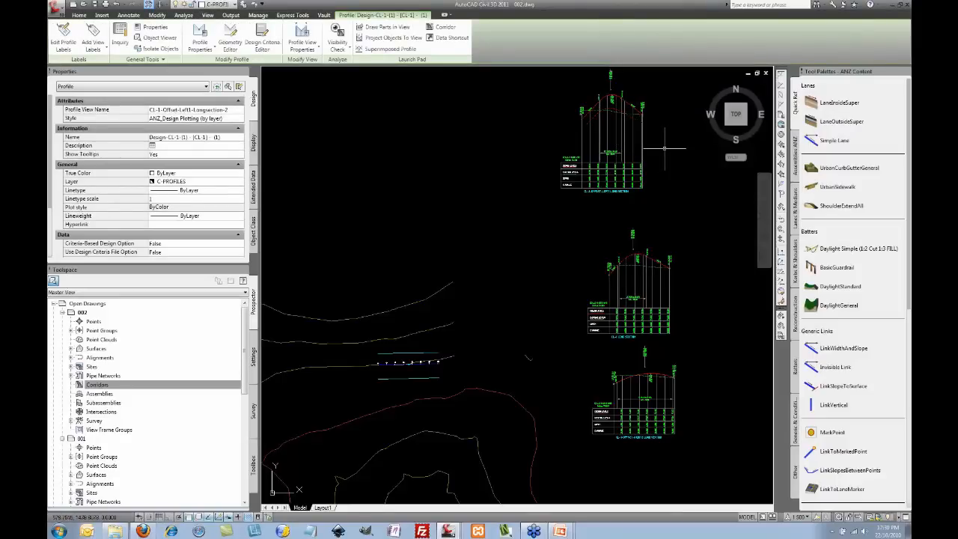
key(Escape)
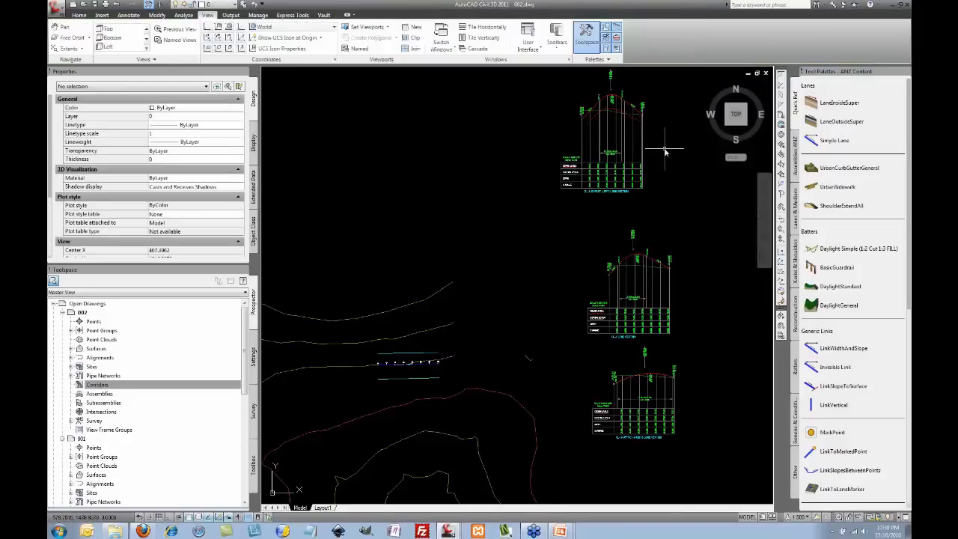
click(795, 156)
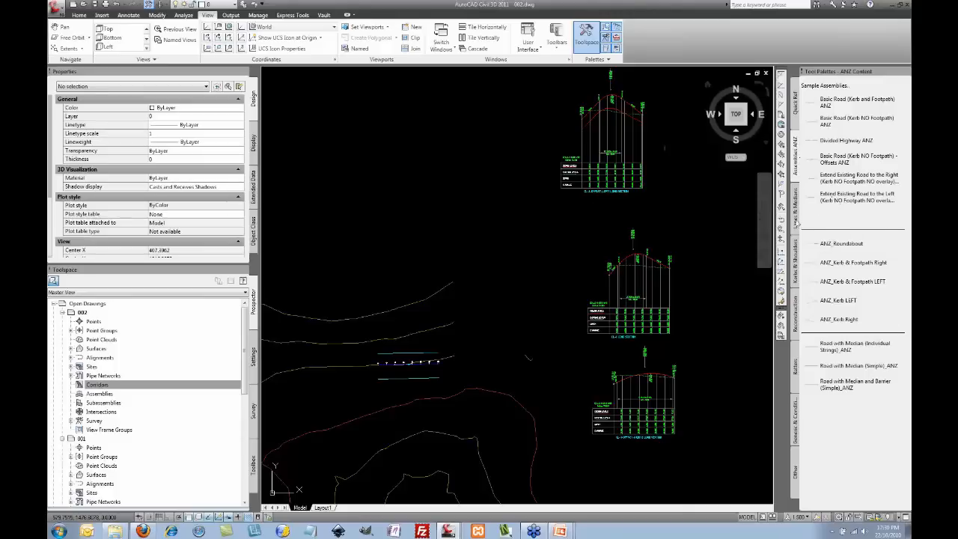
click(467, 220)
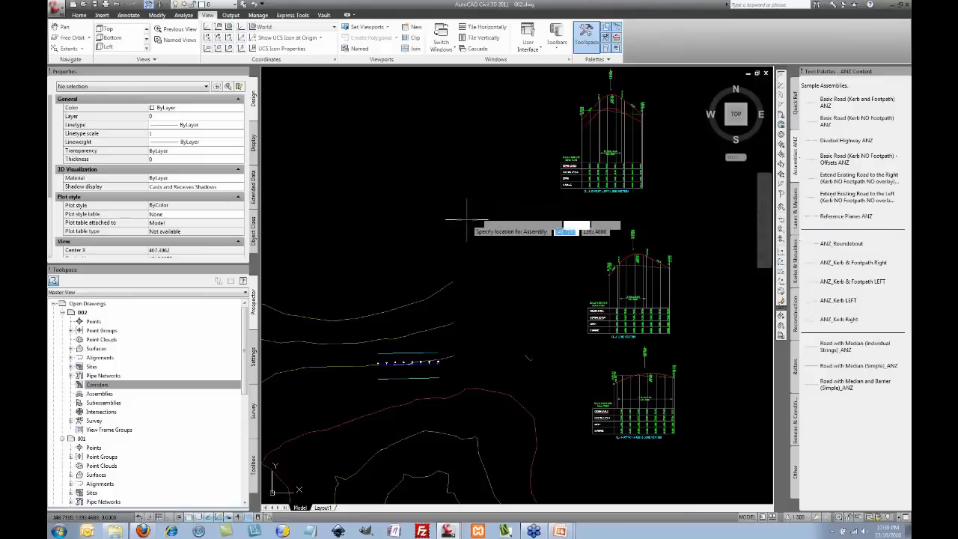
key(Escape)
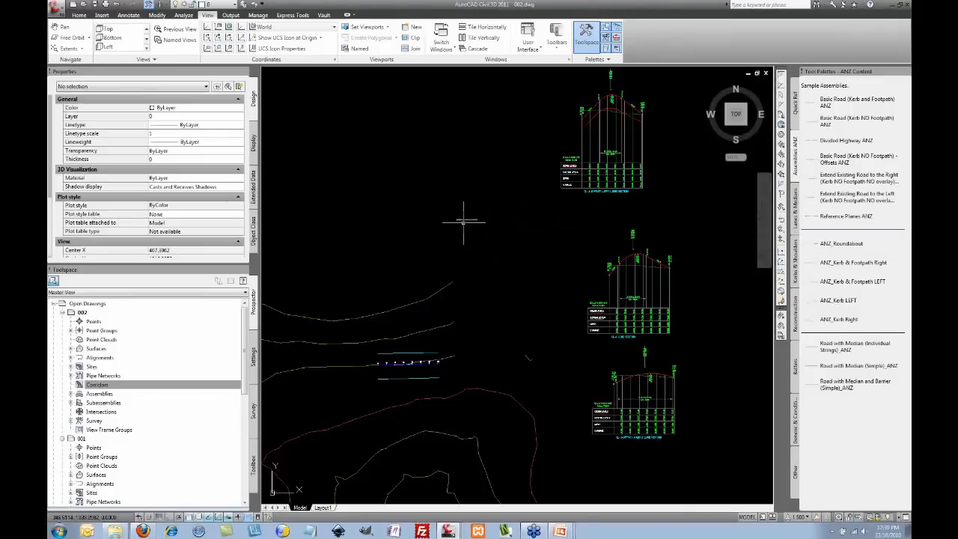
Step: Pan to the alignment and select CL-1
scroll(494, 210, up, 10)
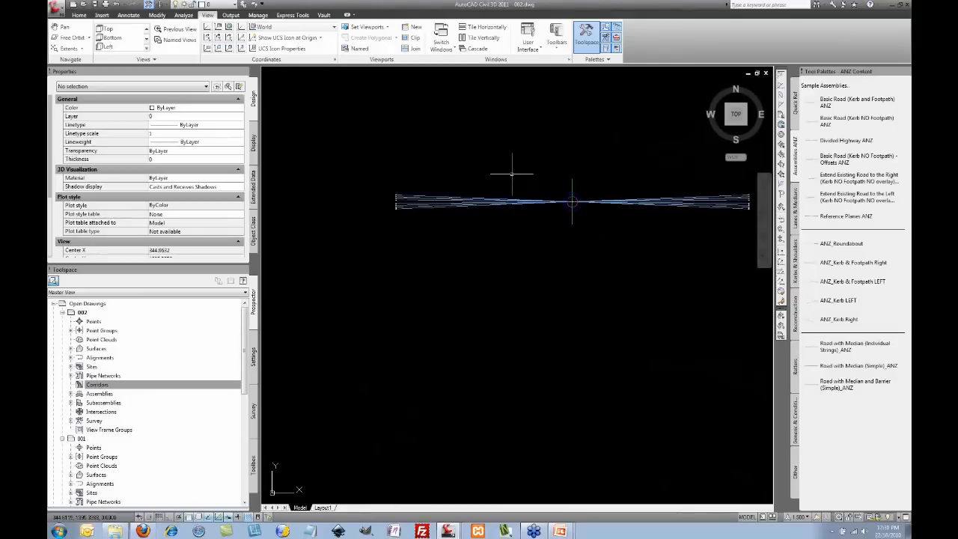
scroll(513, 172, down, 10)
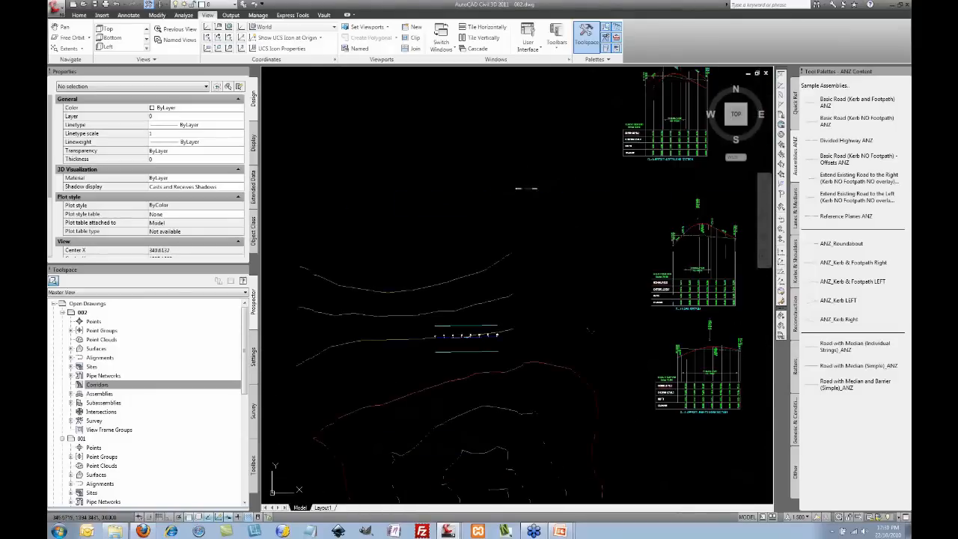
middle_drag(551, 210, 508, 223)
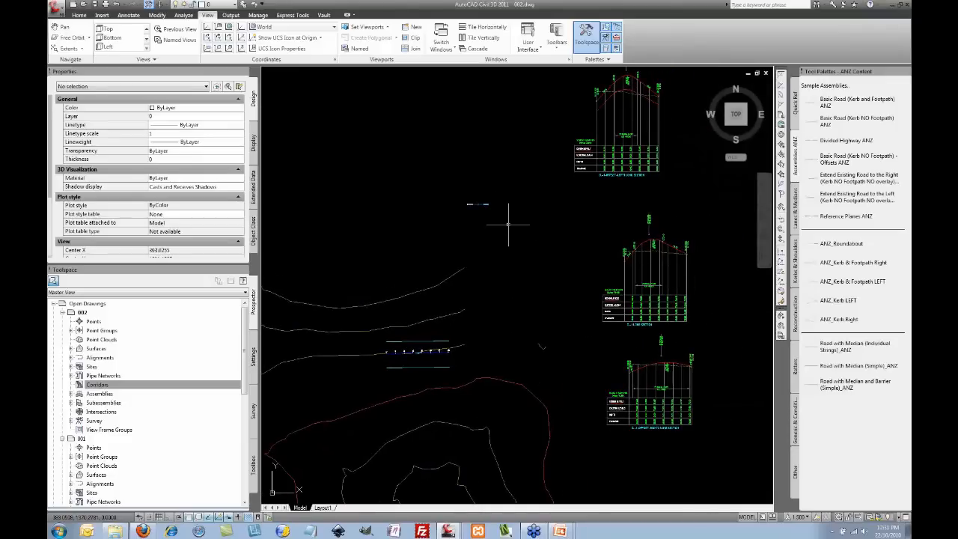
click(447, 351)
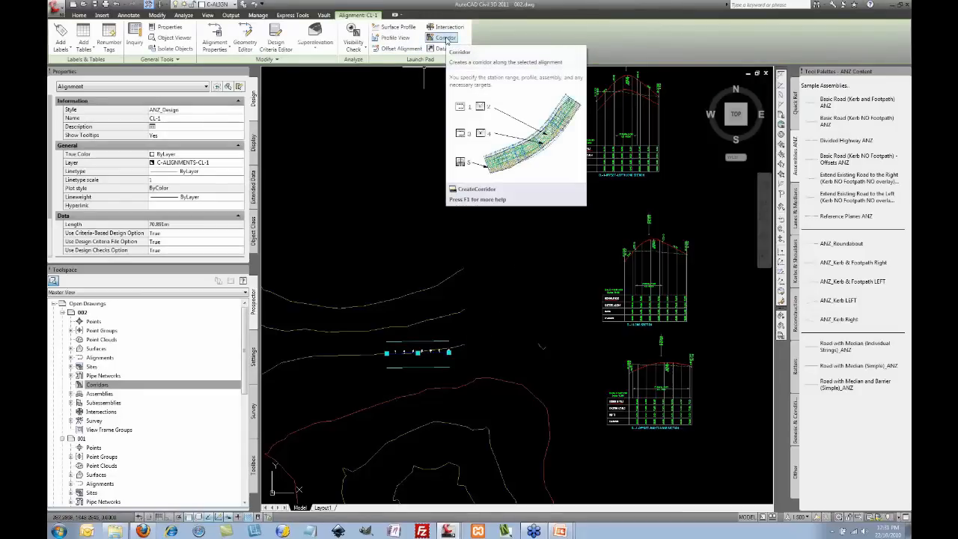
Step: Create Corridor - (3) along CL-1 using the design profile and placed assembly
key(Escape)
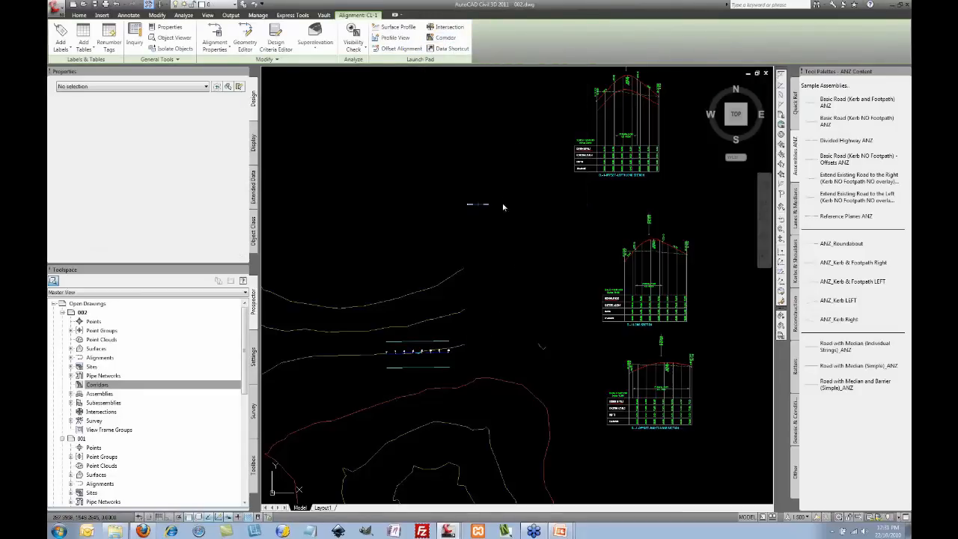
click(664, 240)
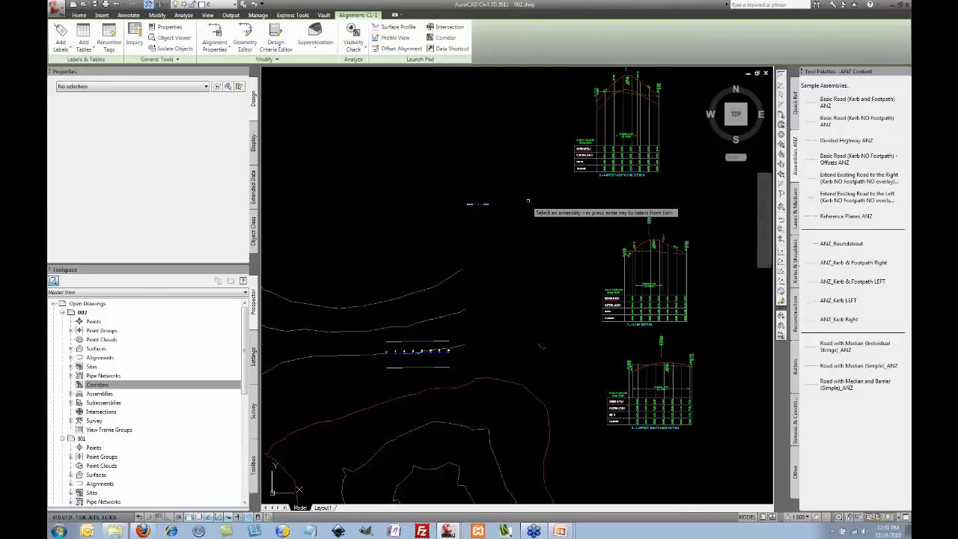
click(477, 204)
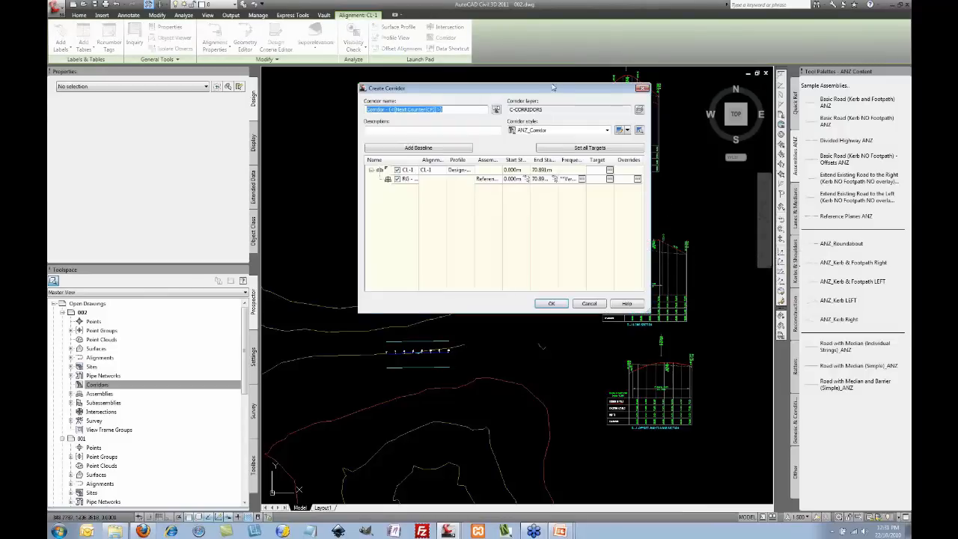
drag(554, 89, 592, 83)
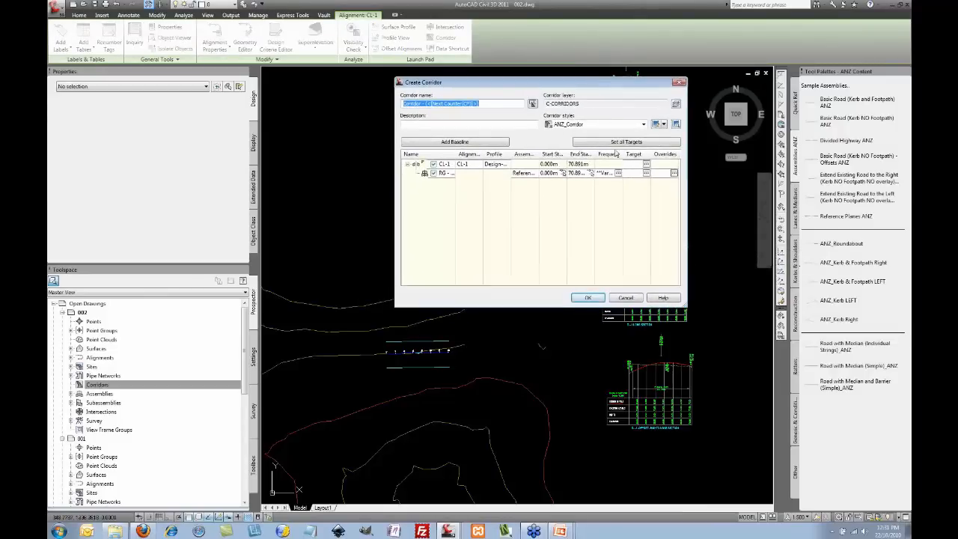
click(591, 299)
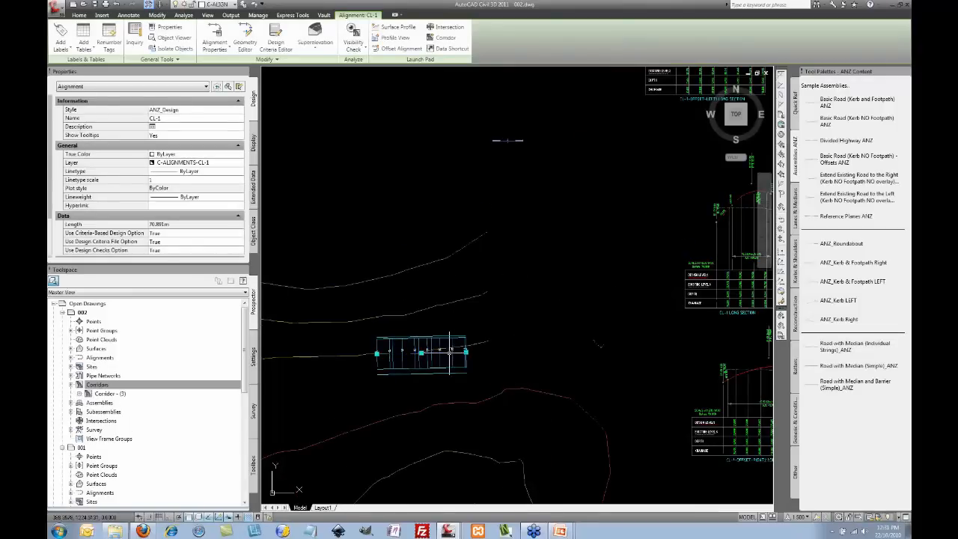
Step: Grip-stretch the lower offset alignment closer to the centreline
scroll(422, 349, up, 4)
click(441, 334)
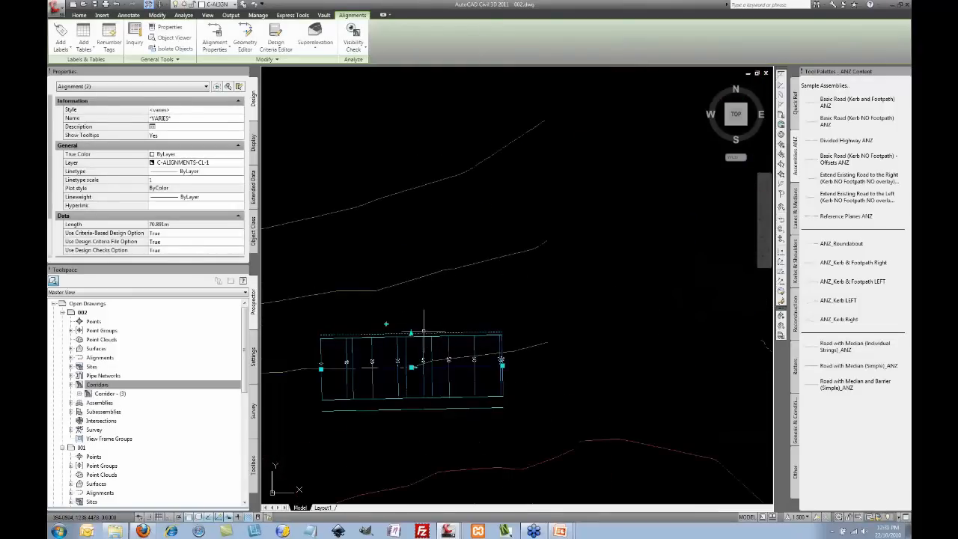
click(411, 335)
click(411, 345)
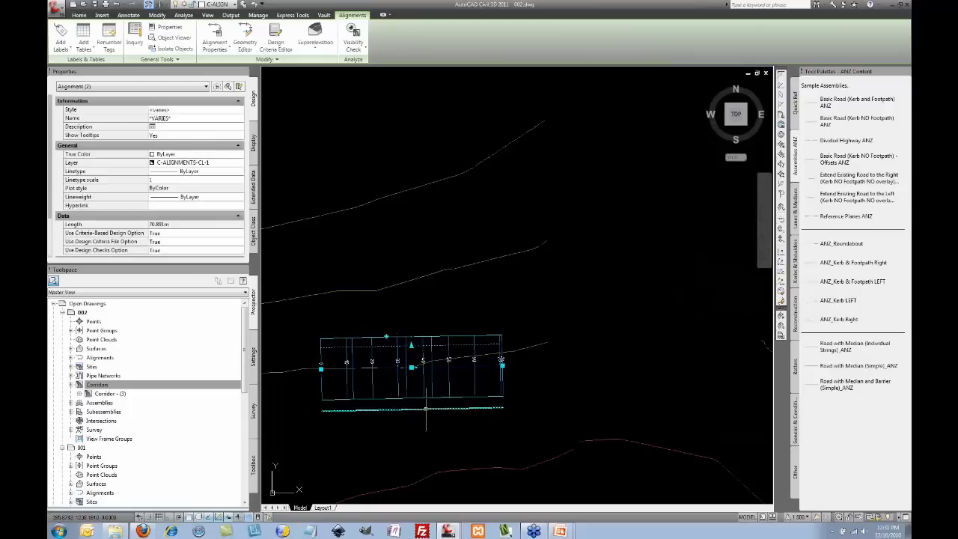
click(426, 409)
click(412, 410)
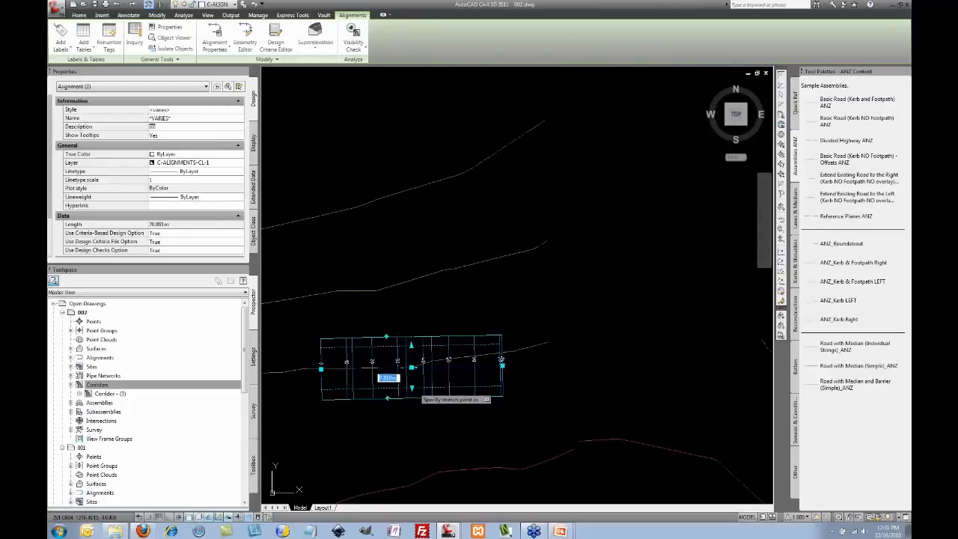
click(412, 388)
key(Escape)
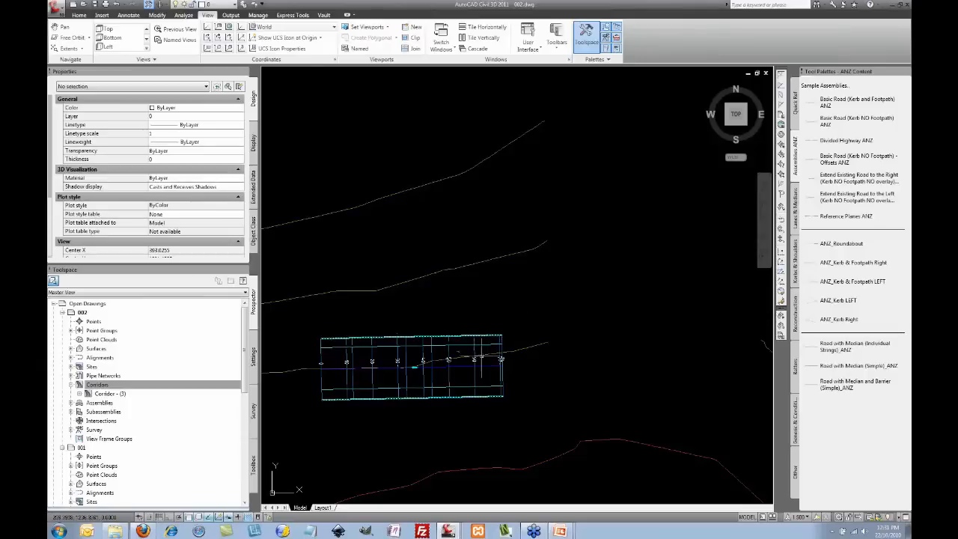
Step: For Corridor - (3), trial a +3% link surface in Corridor Surfaces, then delete the old surface
click(474, 351)
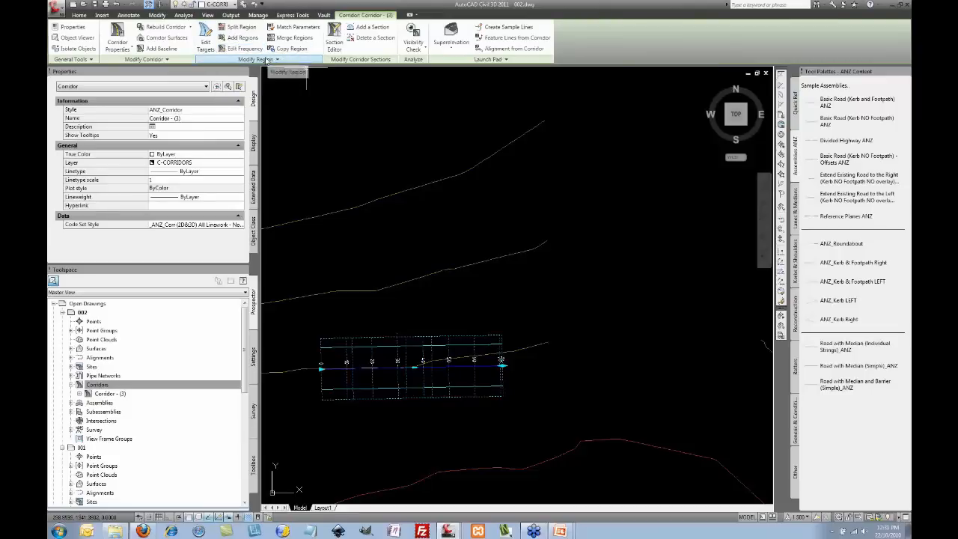
click(166, 37)
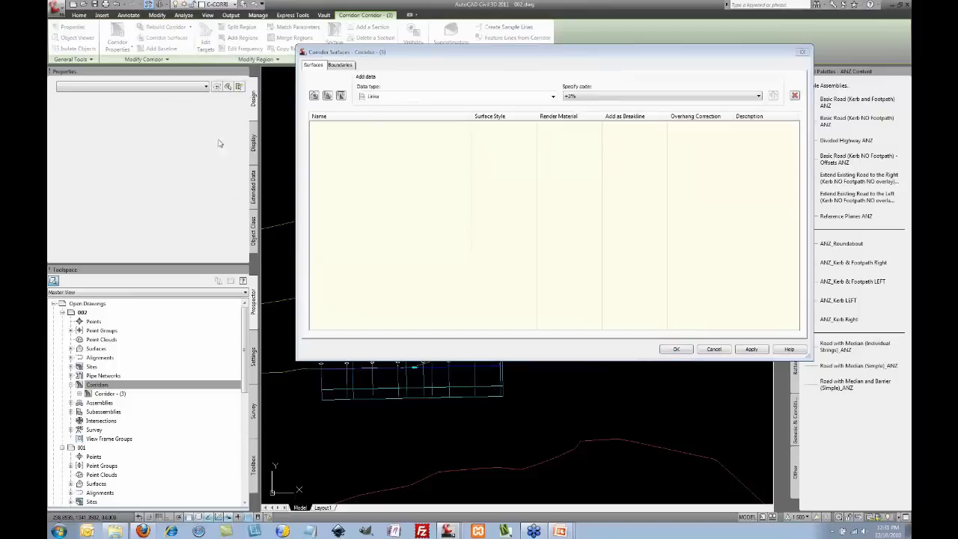
click(314, 96)
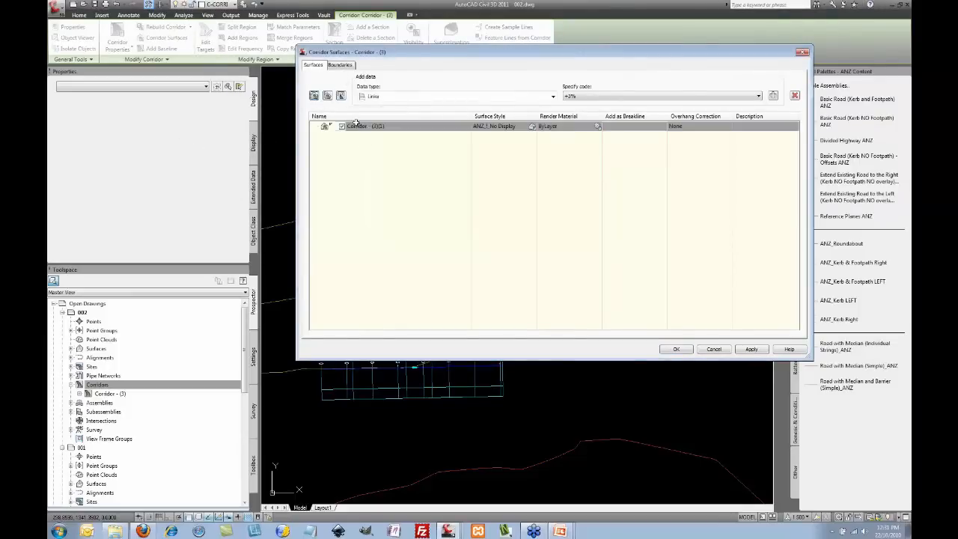
click(628, 98)
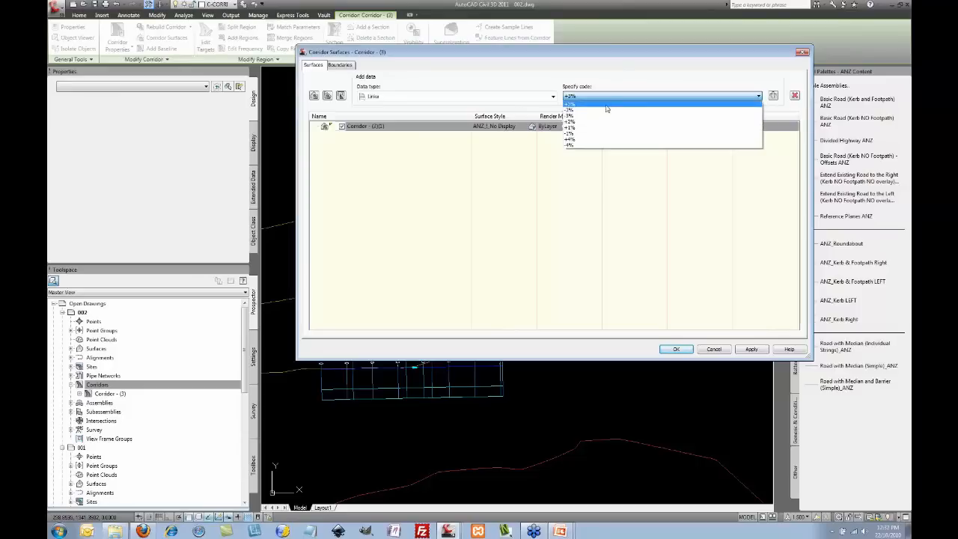
click(605, 106)
drag(702, 54, 682, 50)
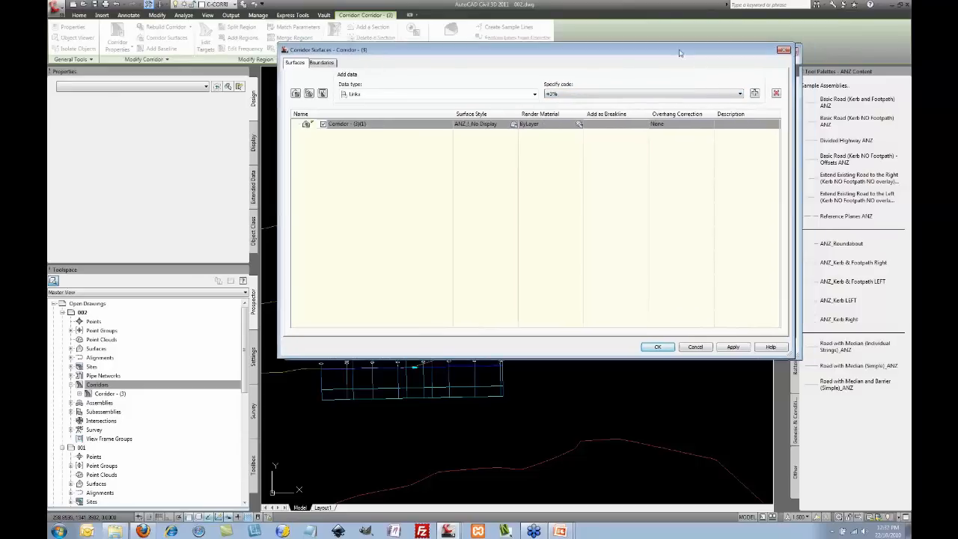
click(752, 94)
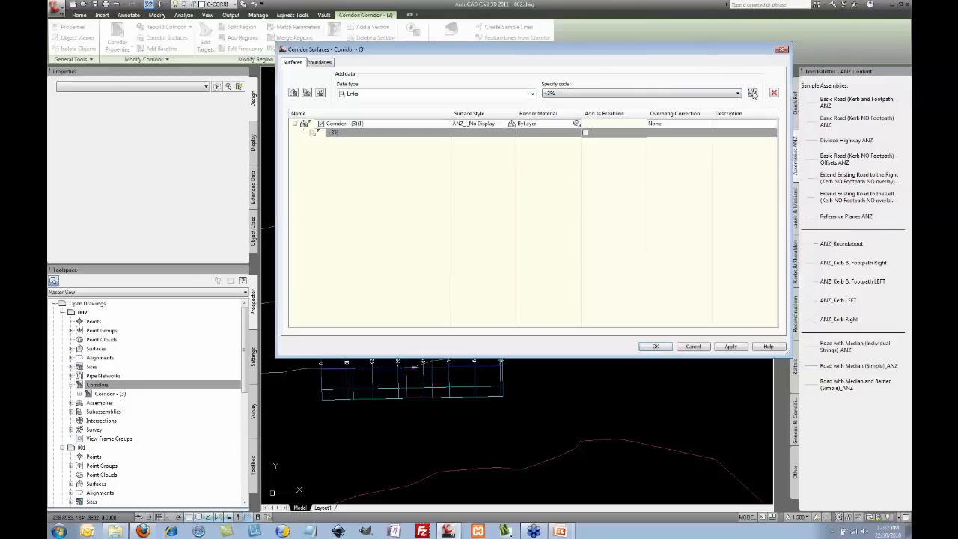
click(357, 124)
drag(790, 356, 748, 341)
click(733, 93)
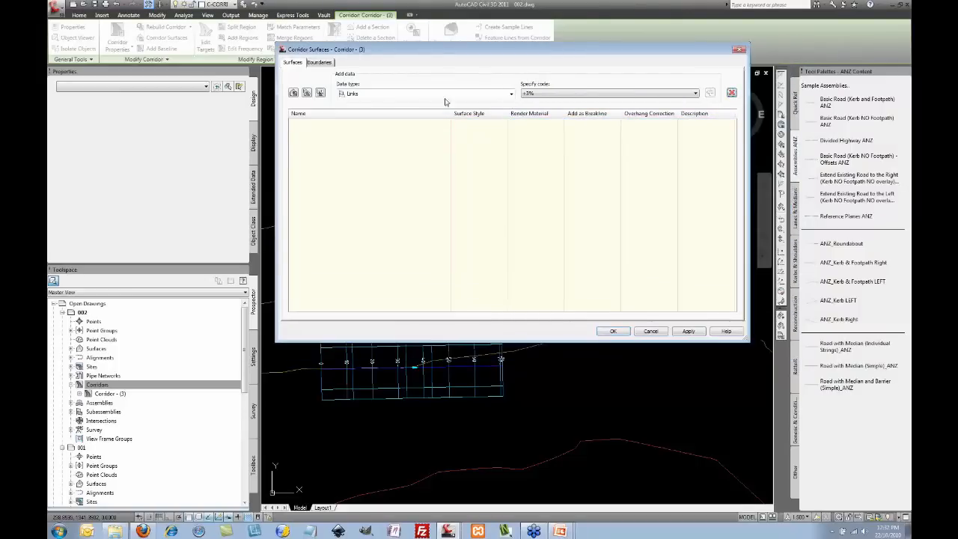
Step: Add a link surface for each corridor region and expand the first four to check their codes
click(307, 94)
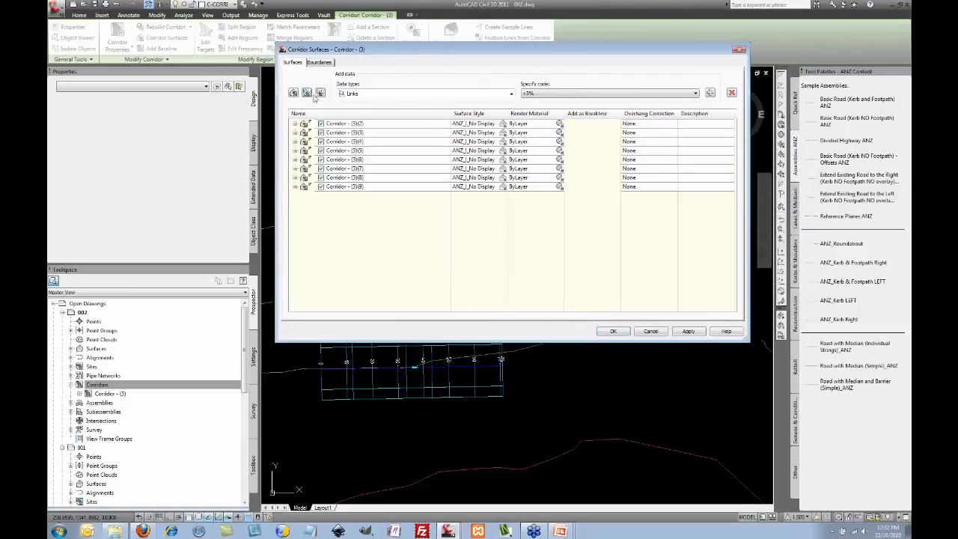
click(295, 124)
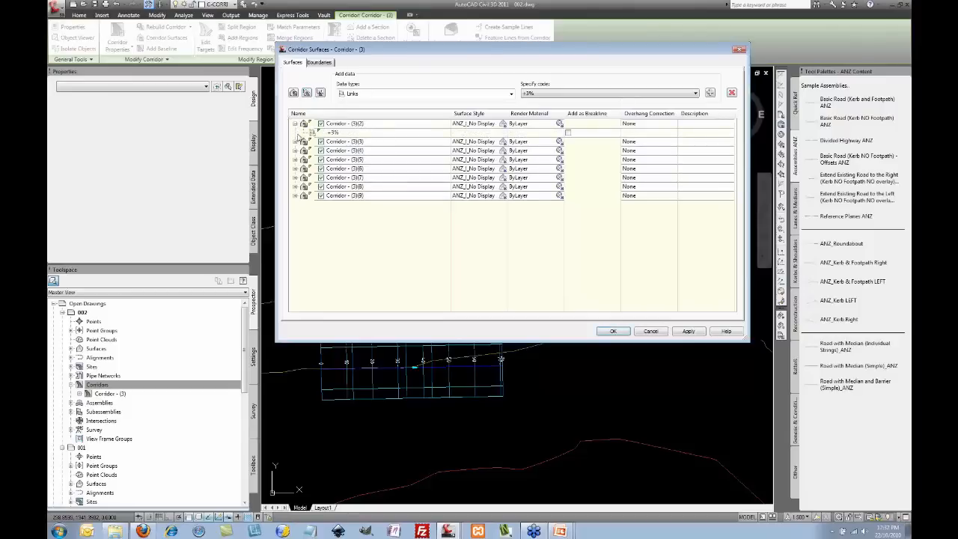
click(295, 142)
click(295, 160)
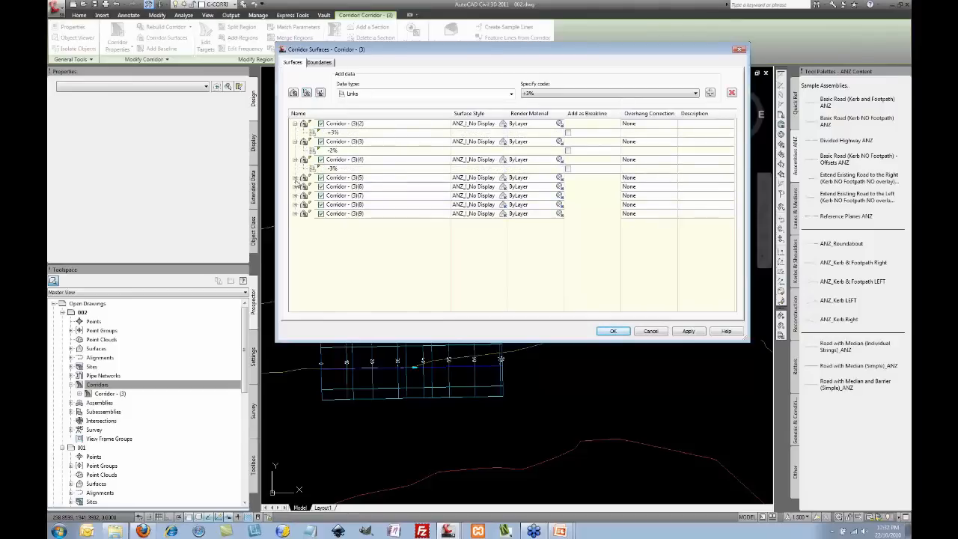
click(295, 178)
Step: Rename the first four region surfaces +3, -2, -3 and +2
double_click(360, 124)
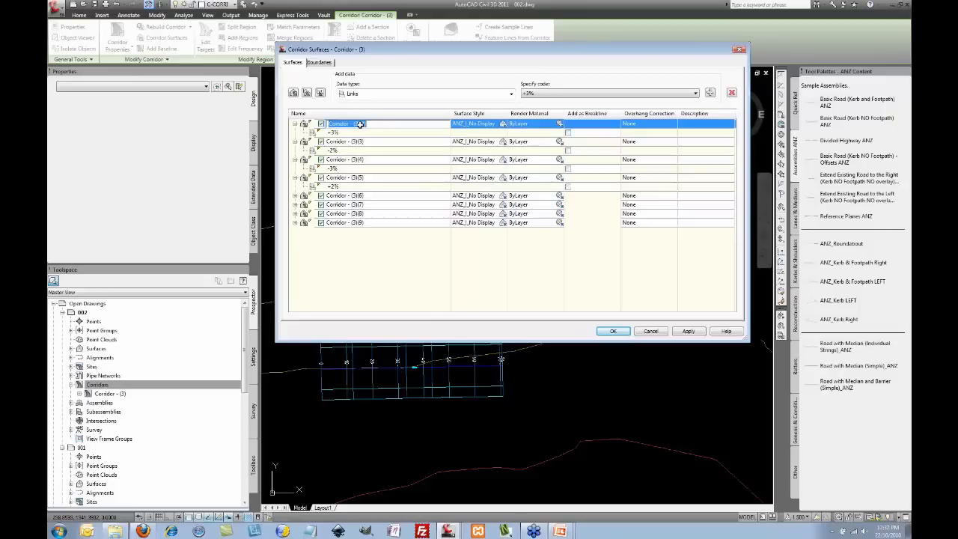
text(+3)
click(356, 141)
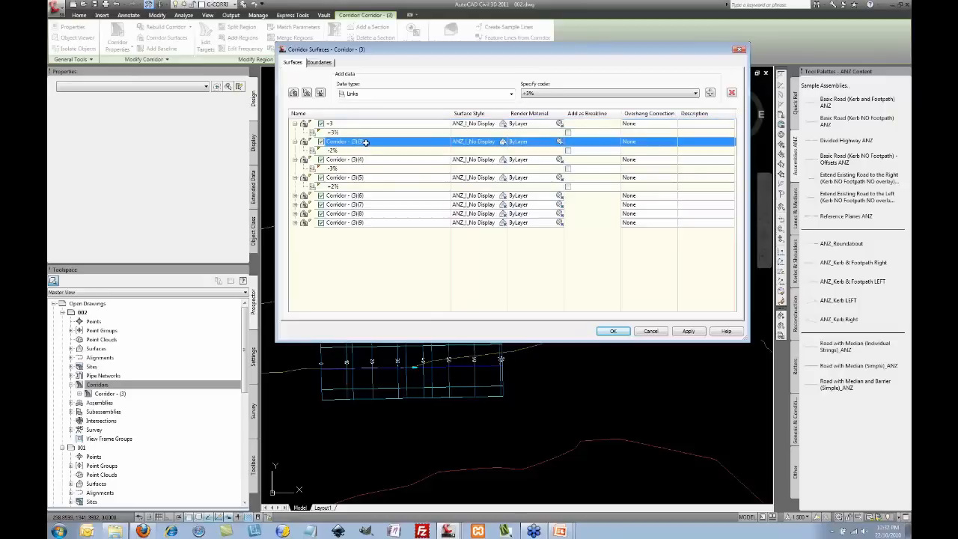
click(366, 142)
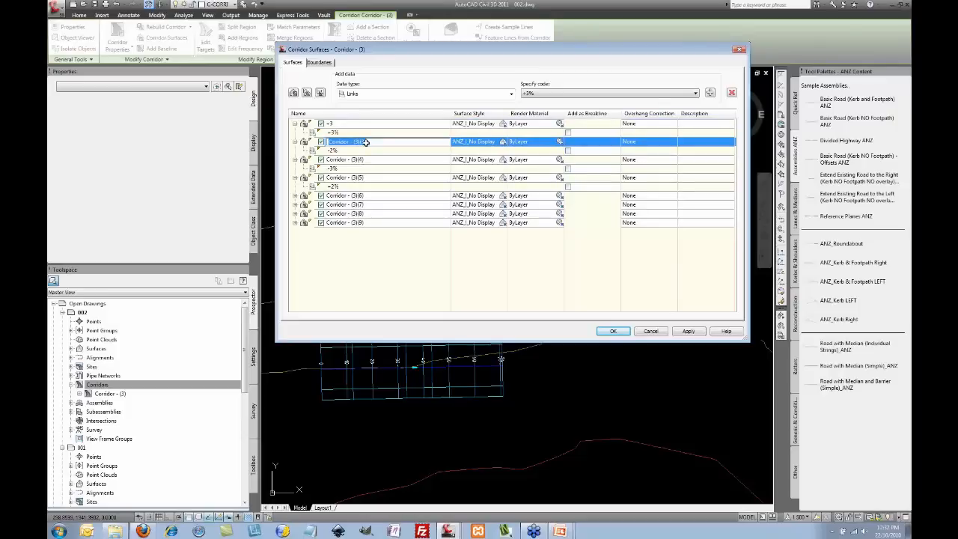
text(-2)
click(353, 162)
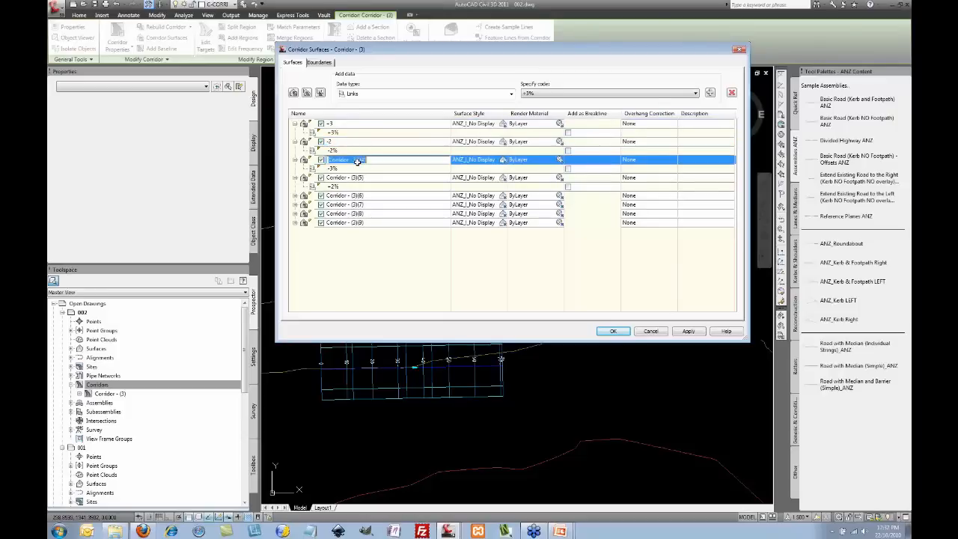
click(354, 164)
text(-3)
click(355, 177)
click(357, 178)
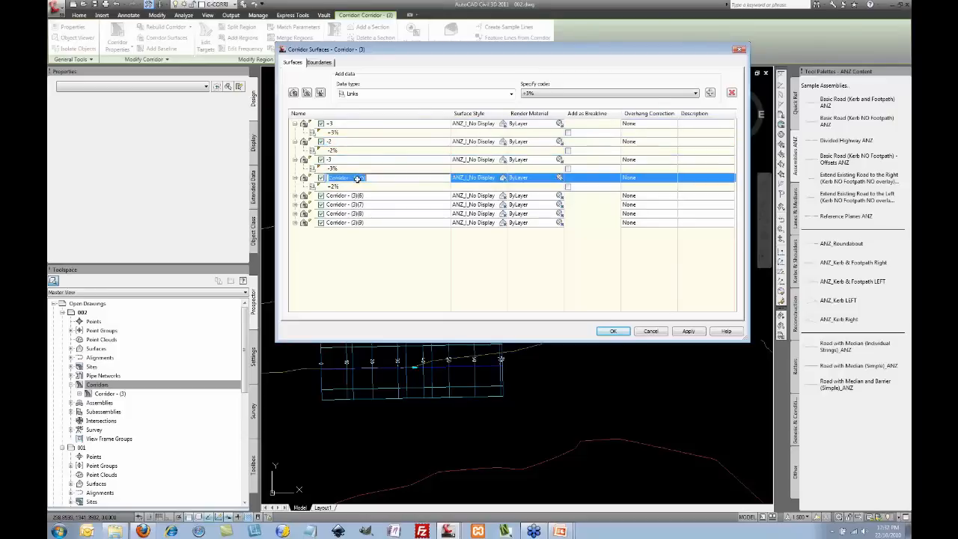
text(+2)
Step: Expand surfaces (3)(6) through (3)(9) and begin renaming the sixth surface
click(294, 196)
click(295, 213)
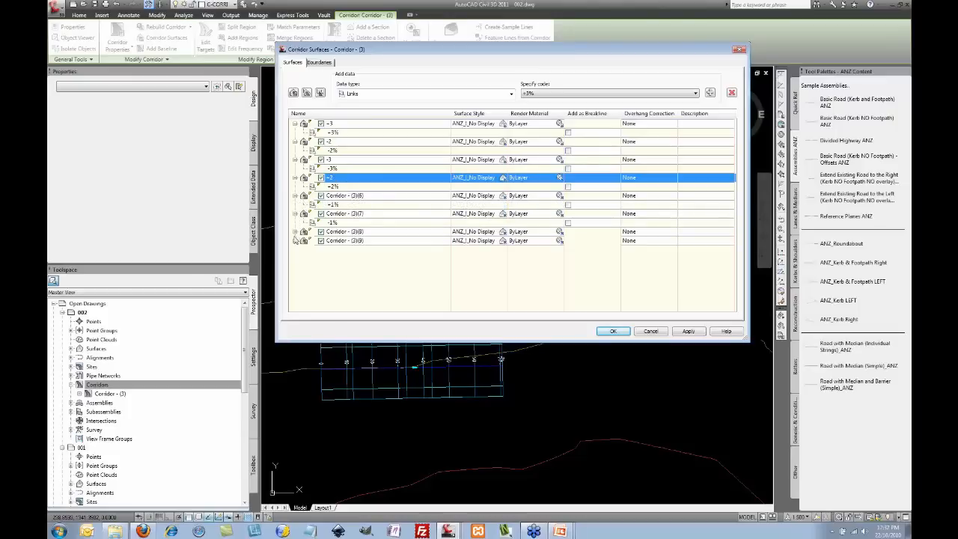
click(295, 231)
click(295, 251)
click(349, 195)
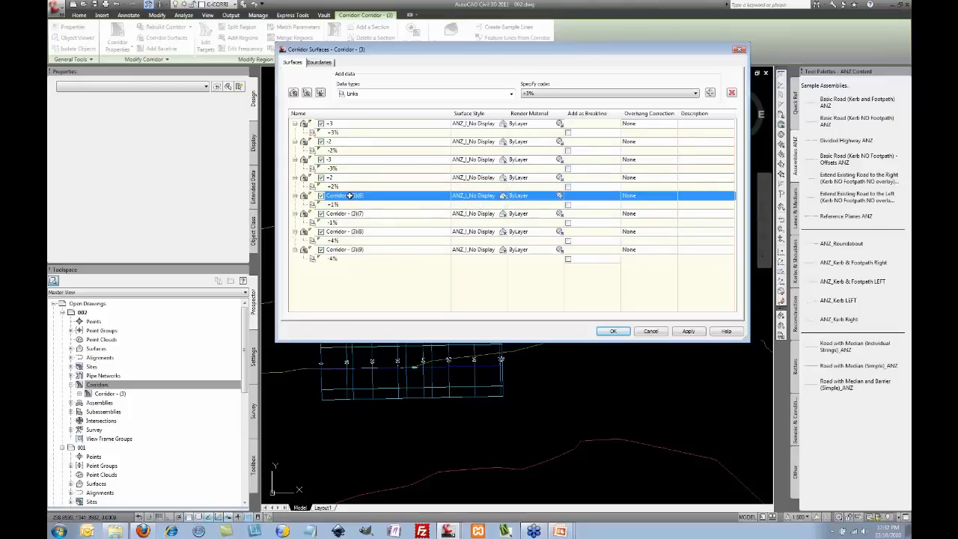
click(350, 195)
text(+1)
click(346, 215)
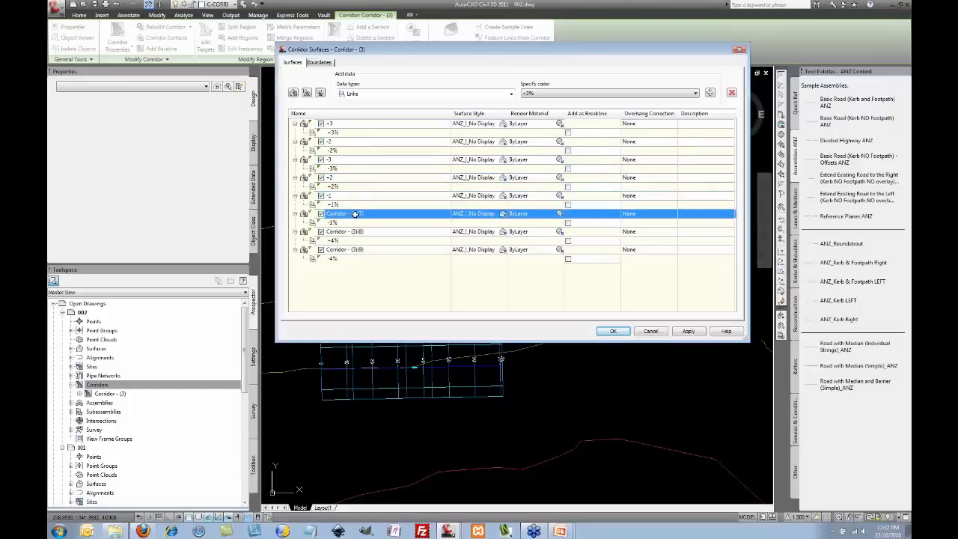
click(354, 215)
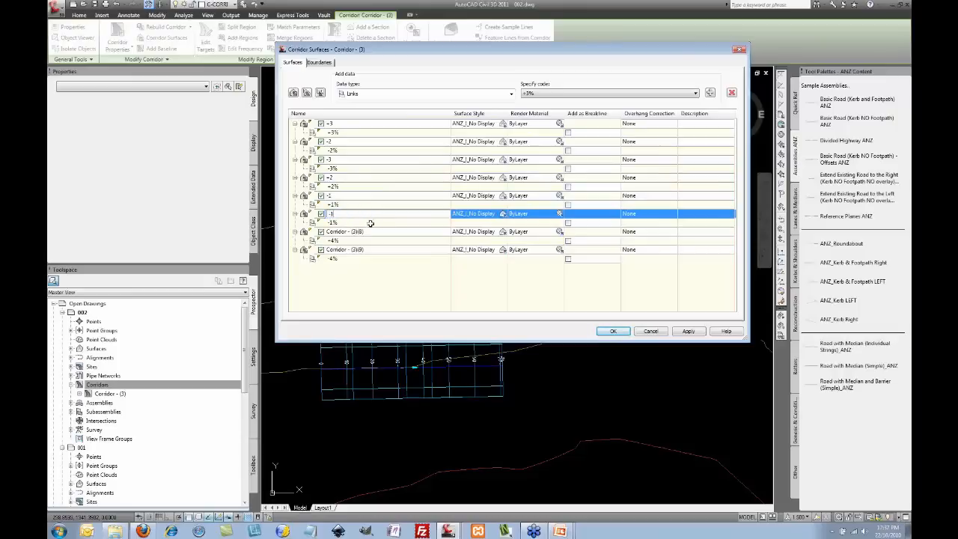
Step: Name the remaining surfaces +4 and +1, then apply the corridor surface changes
click(373, 232)
click(372, 232)
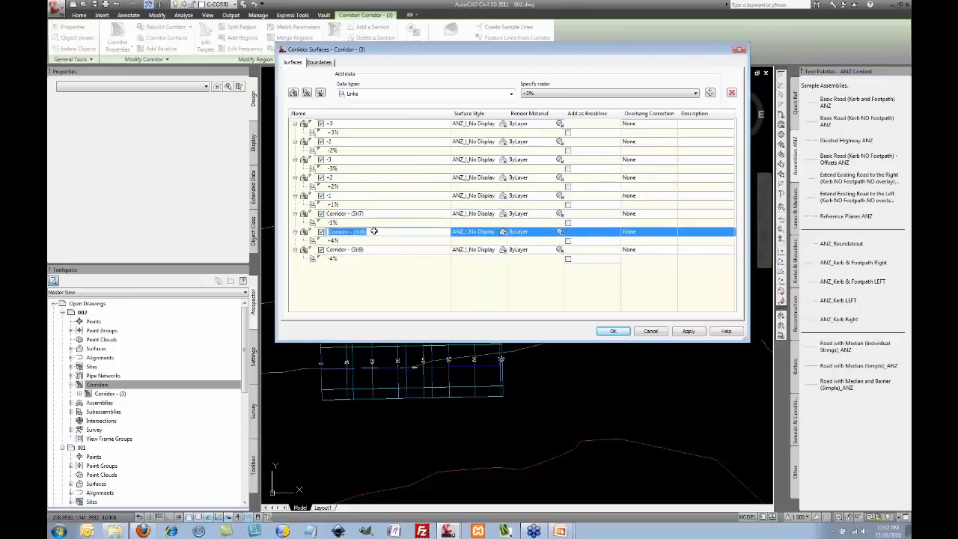
text(+4)
click(360, 250)
click(361, 250)
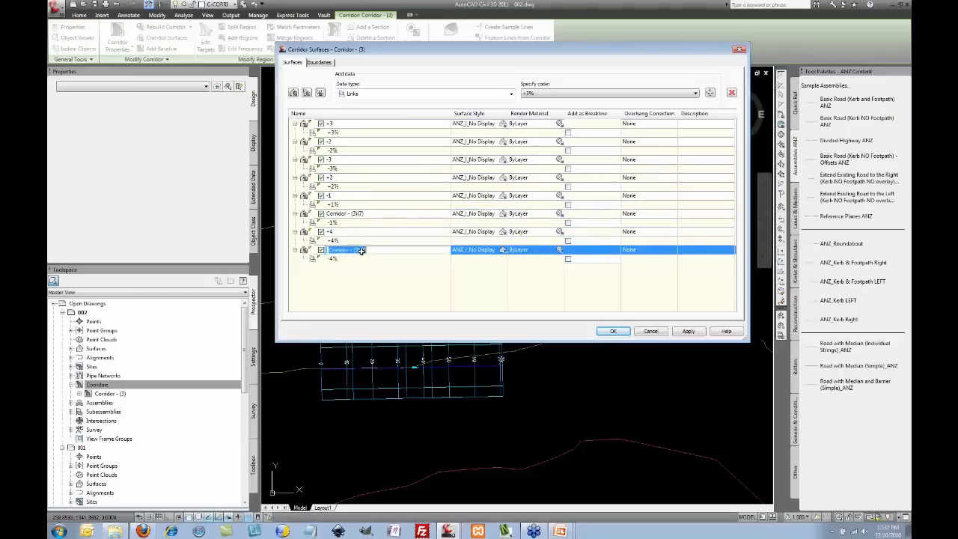
text(-1)
click(370, 278)
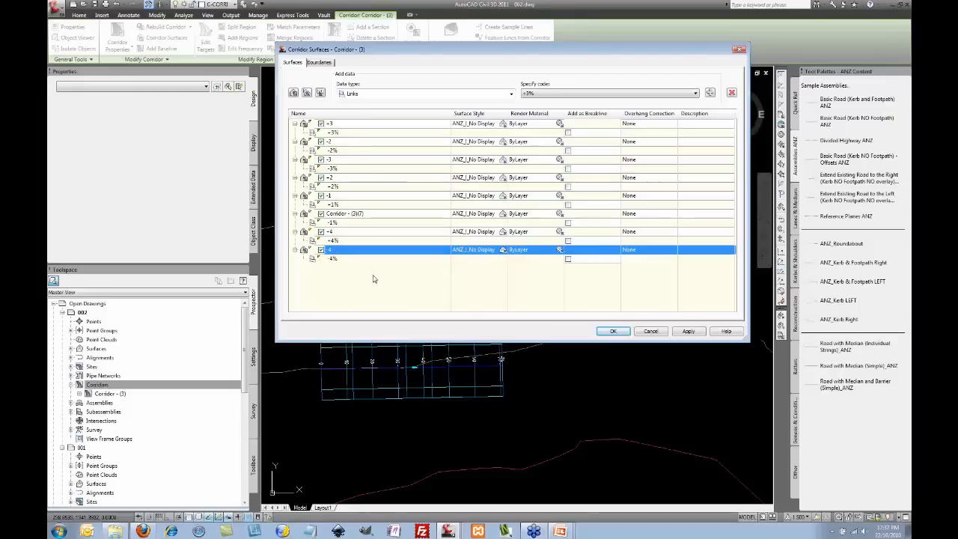
click(349, 196)
click(352, 195)
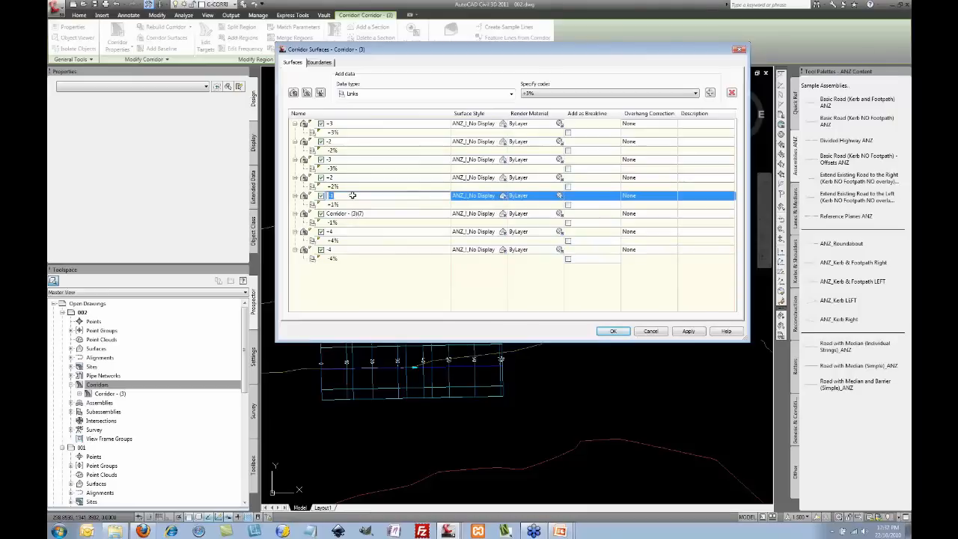
click(414, 301)
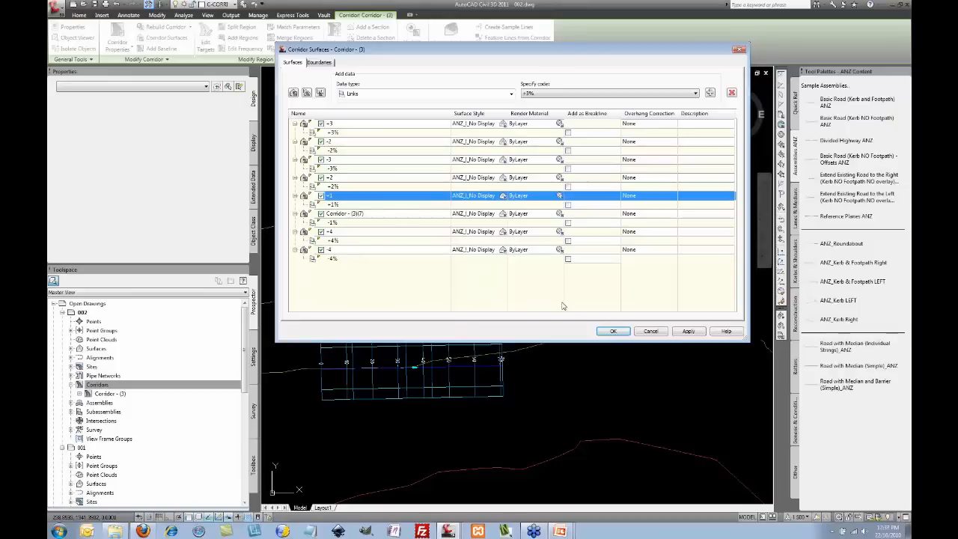
click(614, 332)
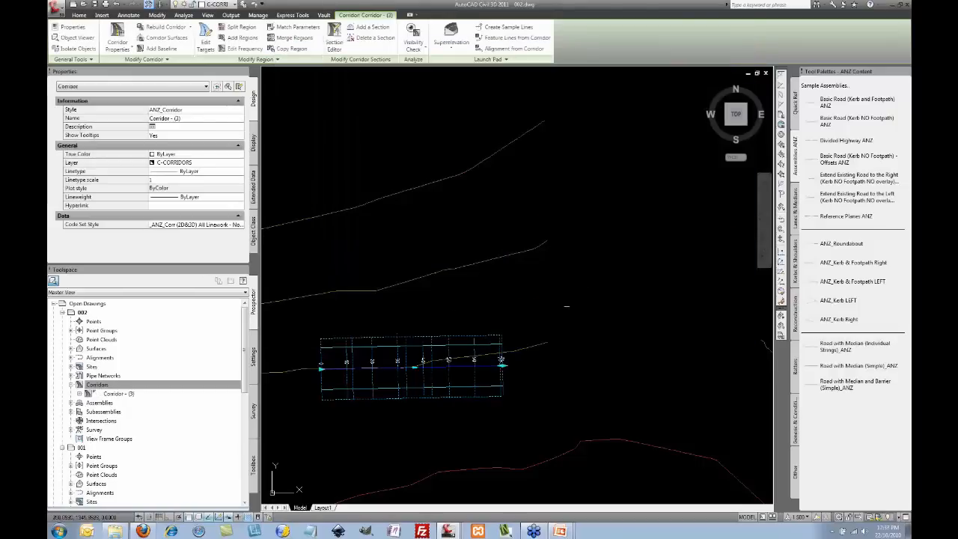
Step: Clear the corridor selection, pan to the long-section sheets, and pick the CL-1-Offset-Left1 alignment
scroll(536, 284, down, 5)
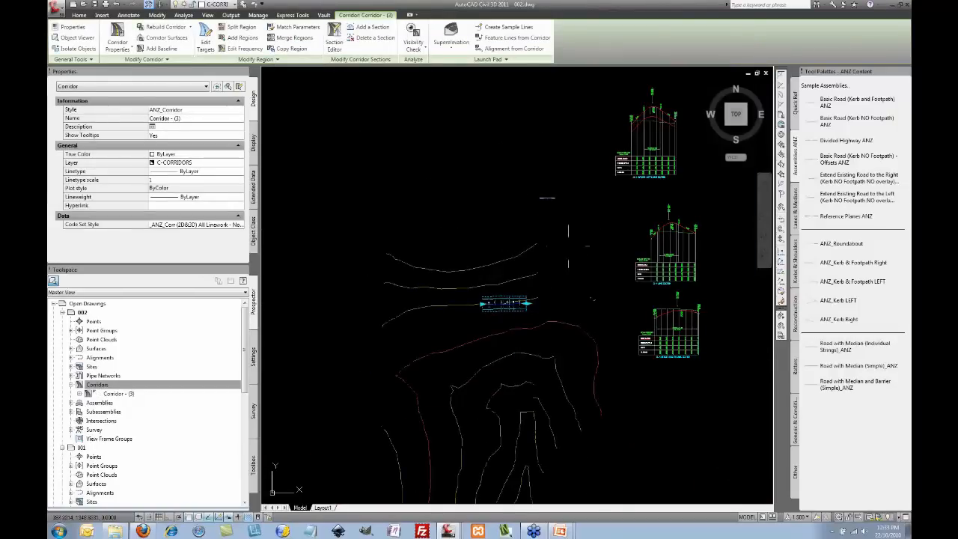
key(Escape)
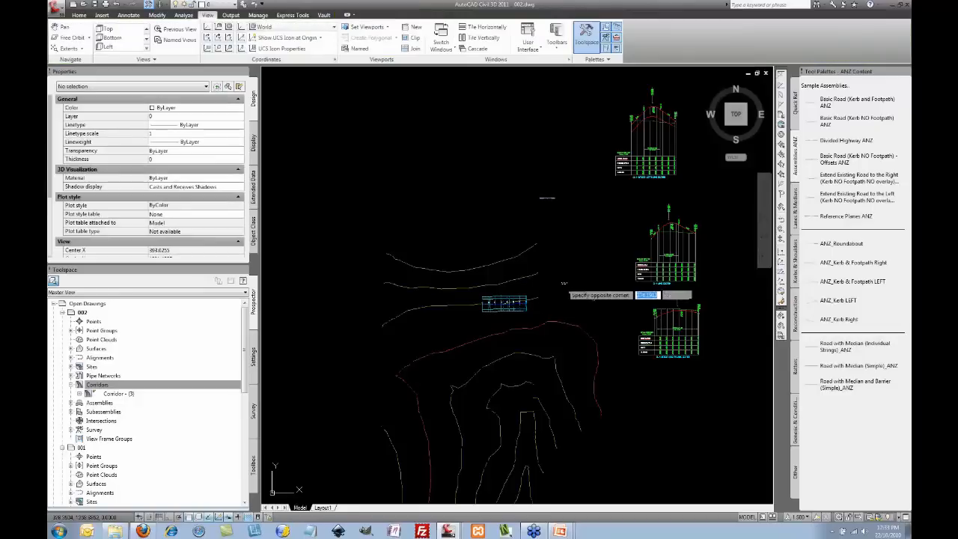
scroll(524, 300, up, 3)
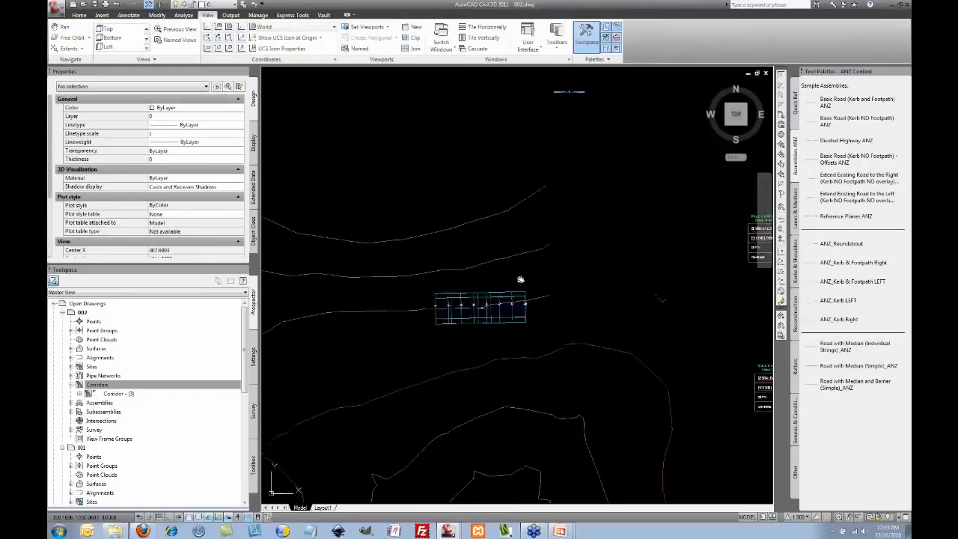
mouse_move(533, 274)
middle_down()
mouse_move(408, 360)
mouse_move(407, 431)
middle_up()
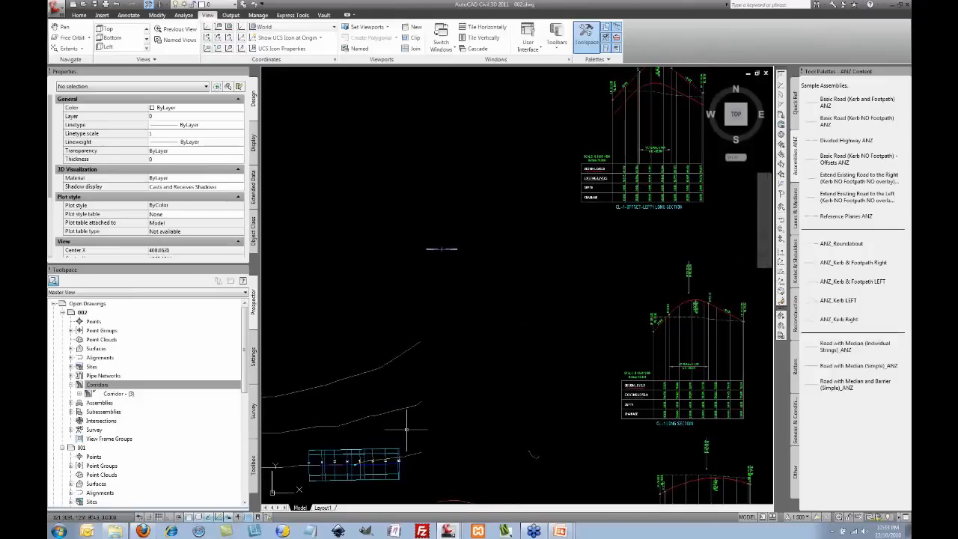
click(395, 455)
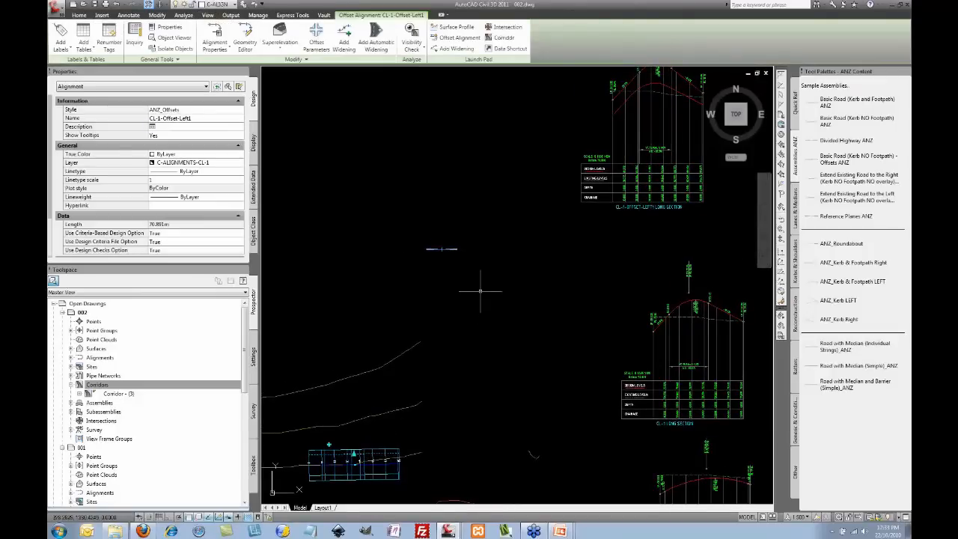
Step: Sample profiles from the +1 to -4 surfaces, styling +1 as ANZ_Reference Planes 1%
click(465, 30)
drag(502, 43, 443, 98)
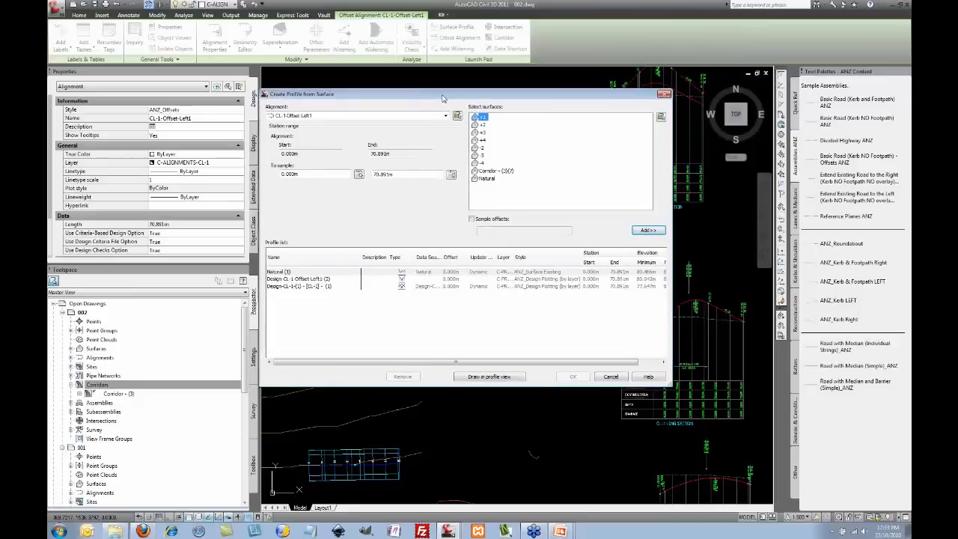
shift+click(483, 163)
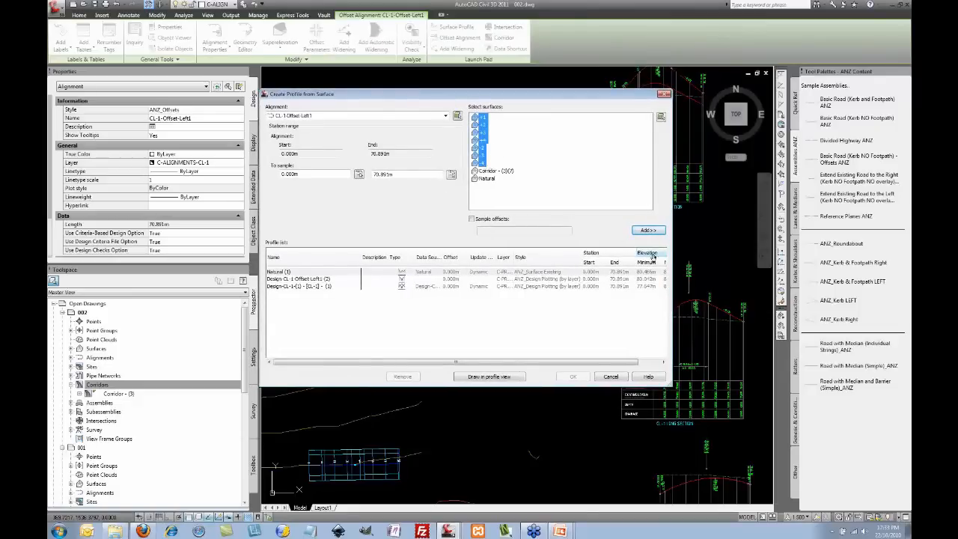
click(651, 231)
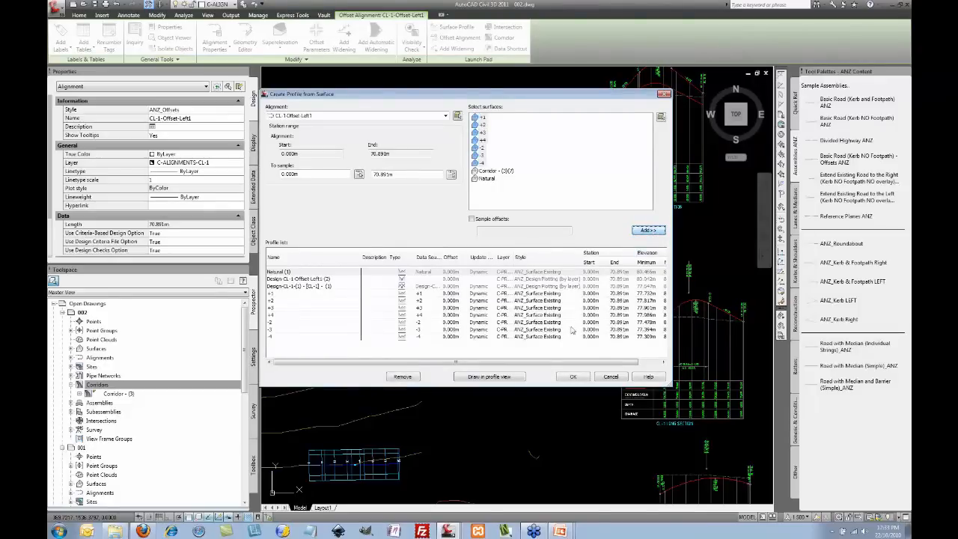
click(543, 295)
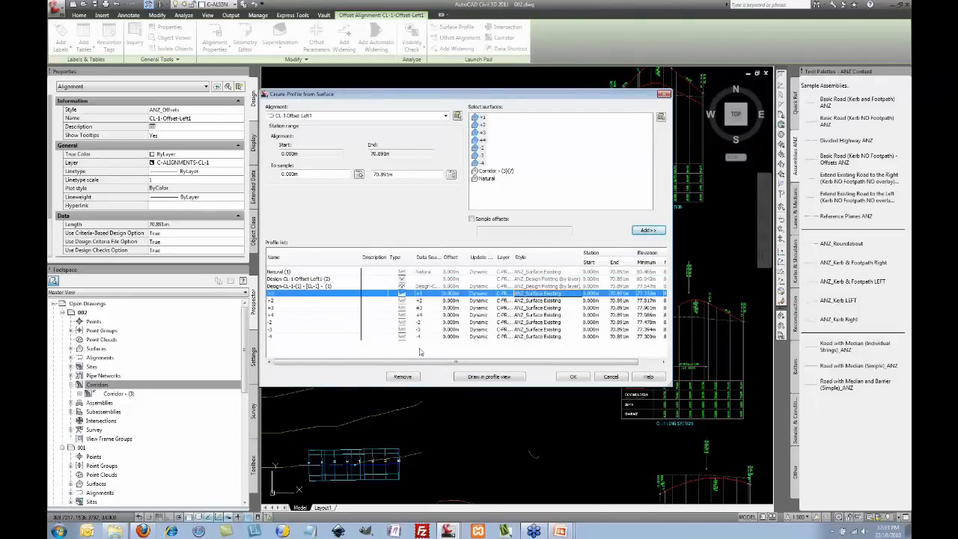
click(535, 293)
click(381, 118)
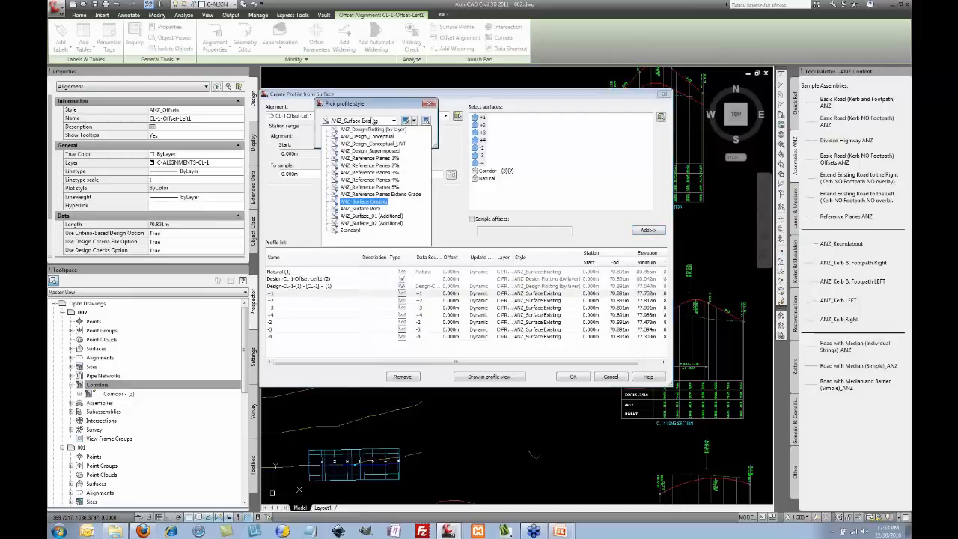
click(371, 155)
click(338, 138)
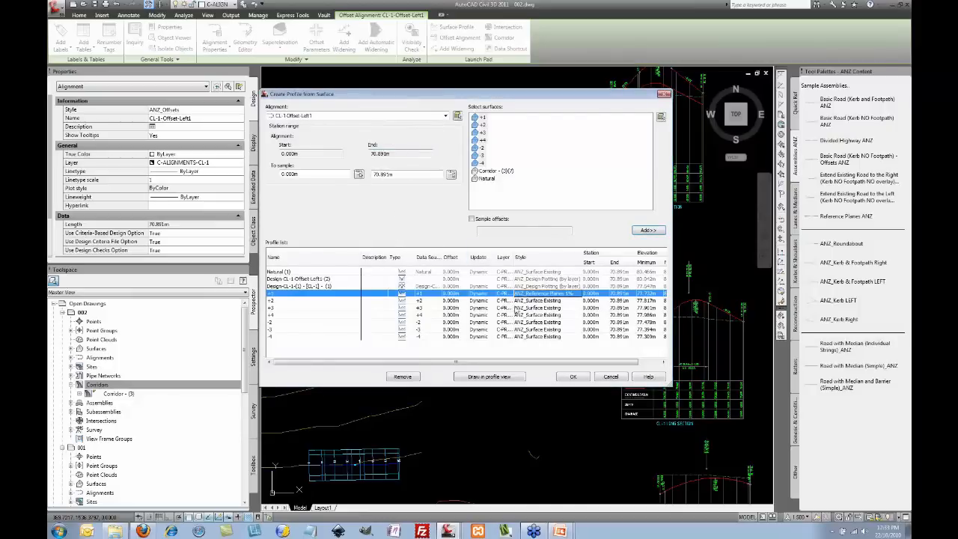
Step: Style the ±2 profiles ANZ_Reference Planes 2% and the ±3 profiles ANZ_Reference Planes 3%
click(432, 301)
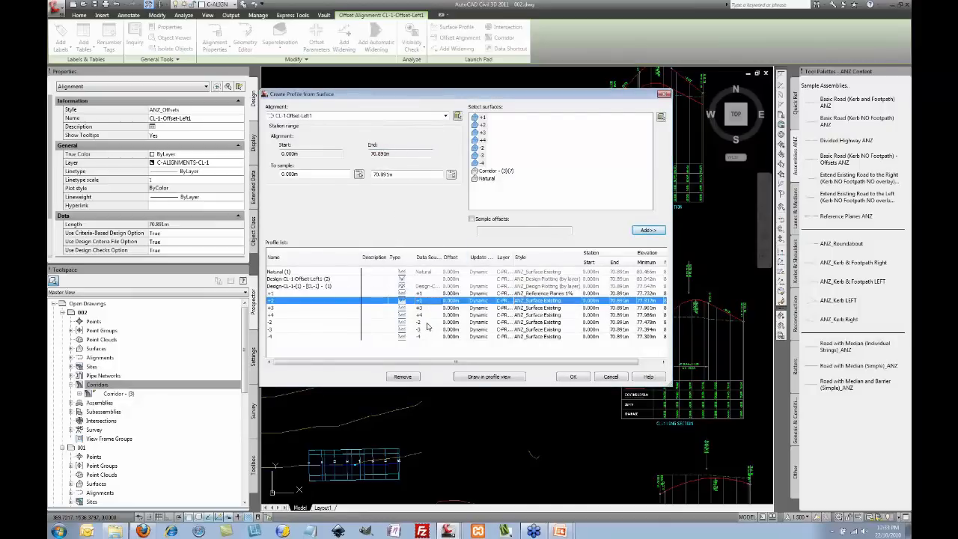
click(551, 302)
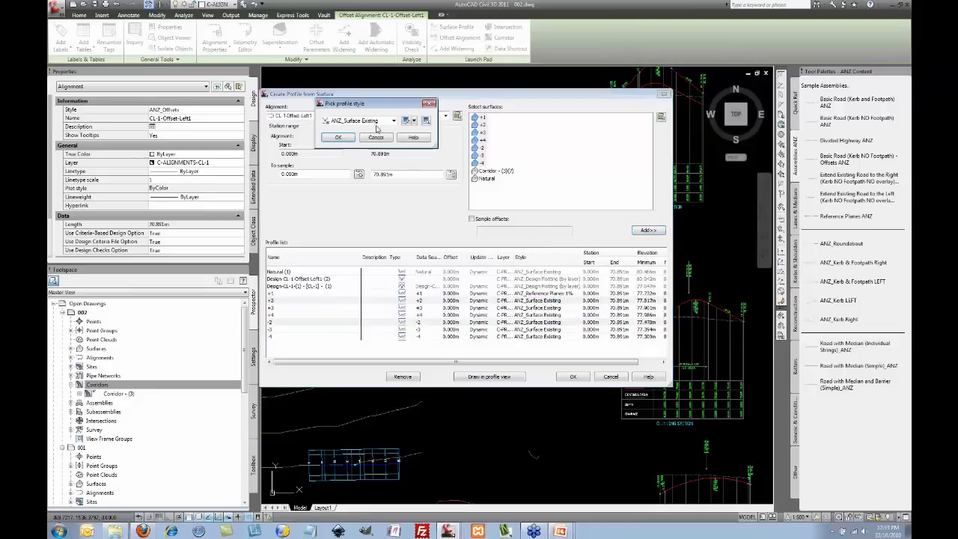
click(379, 123)
click(393, 170)
click(338, 137)
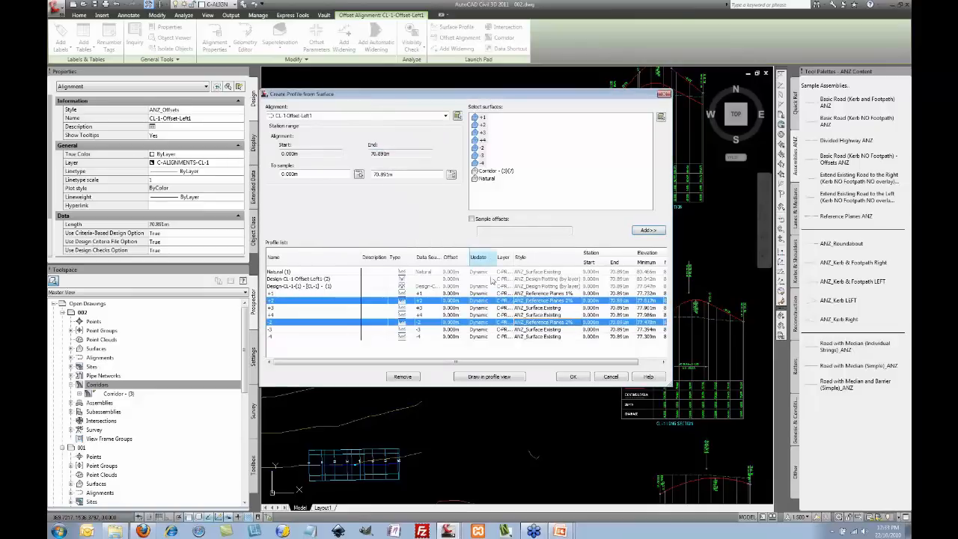
click(534, 308)
ctrl+click(539, 329)
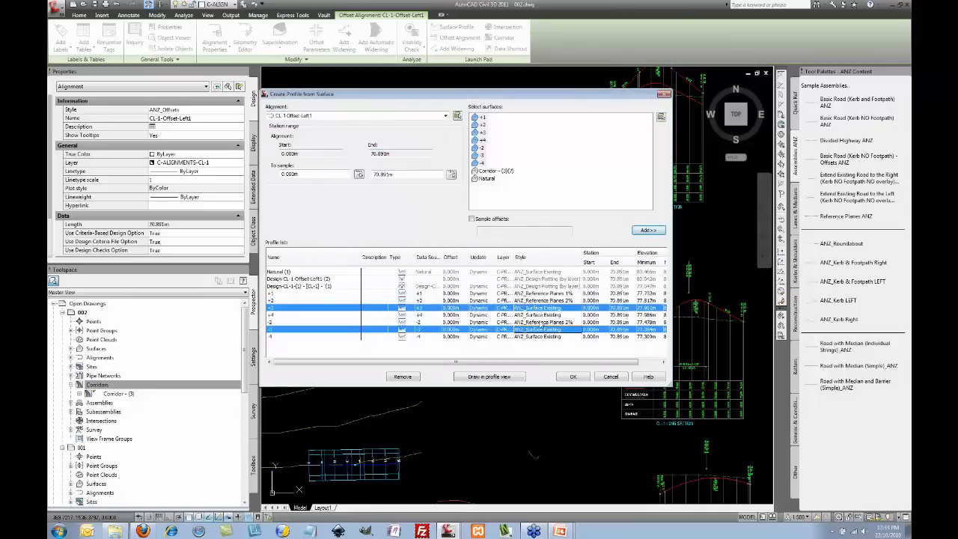
click(546, 308)
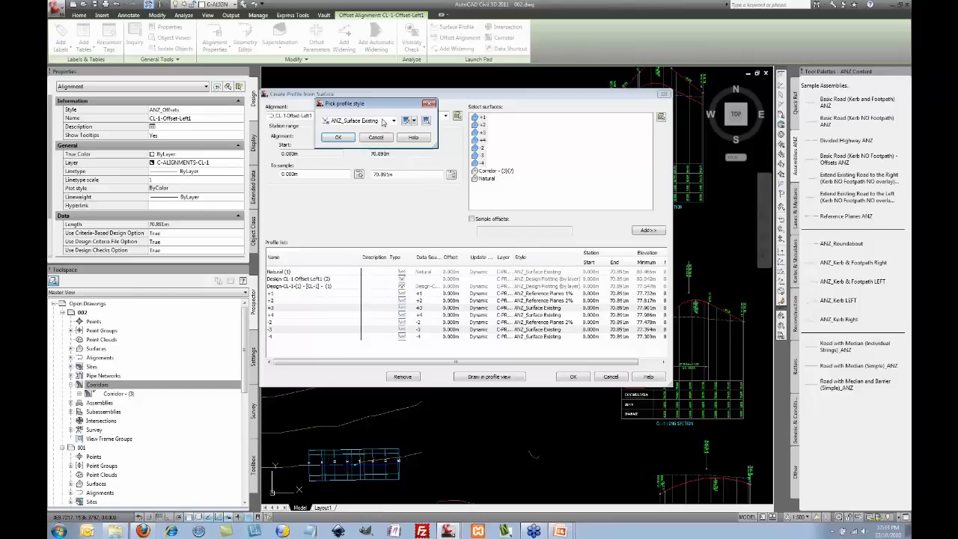
click(384, 123)
click(381, 173)
click(337, 137)
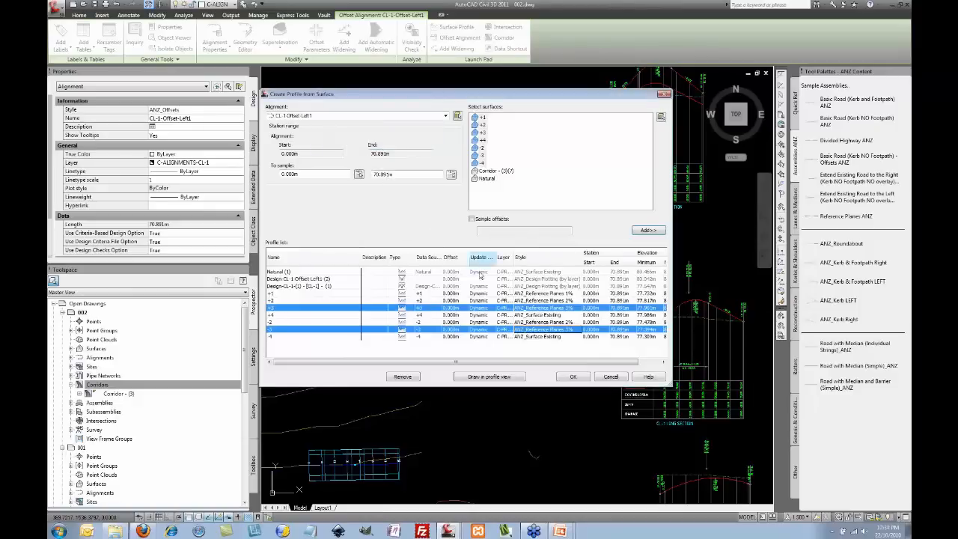
Step: Style the ±4 profiles ANZ_Reference Planes 4% and create the offset profiles
click(543, 317)
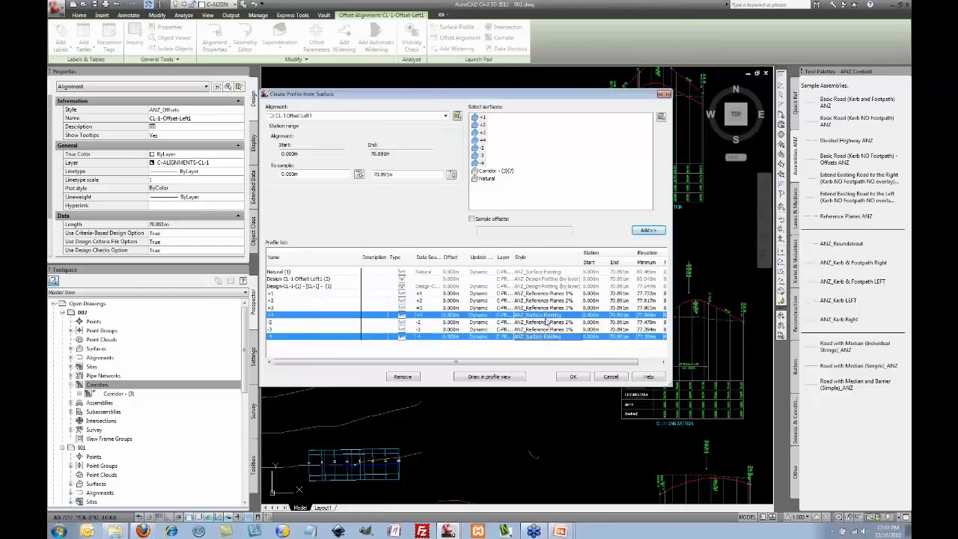
click(548, 315)
click(393, 120)
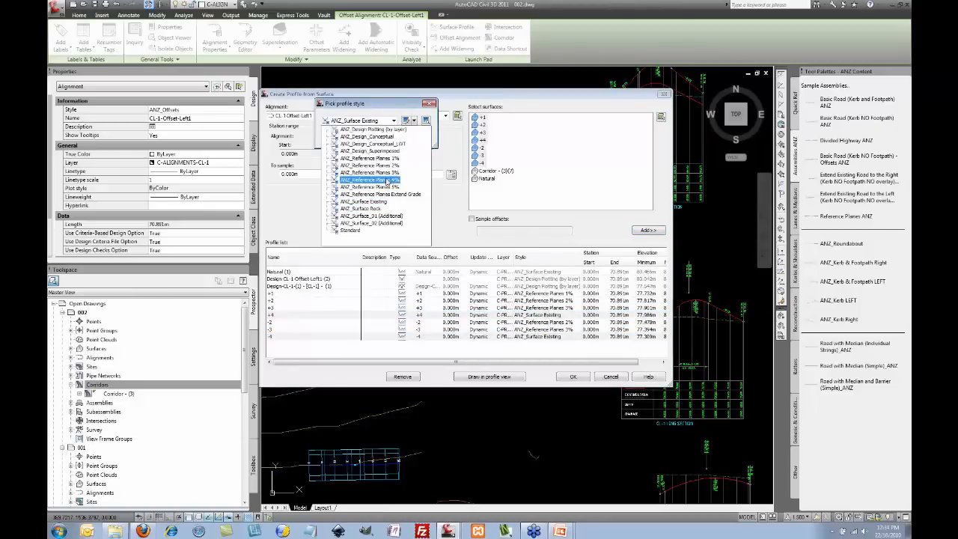
click(381, 179)
click(338, 138)
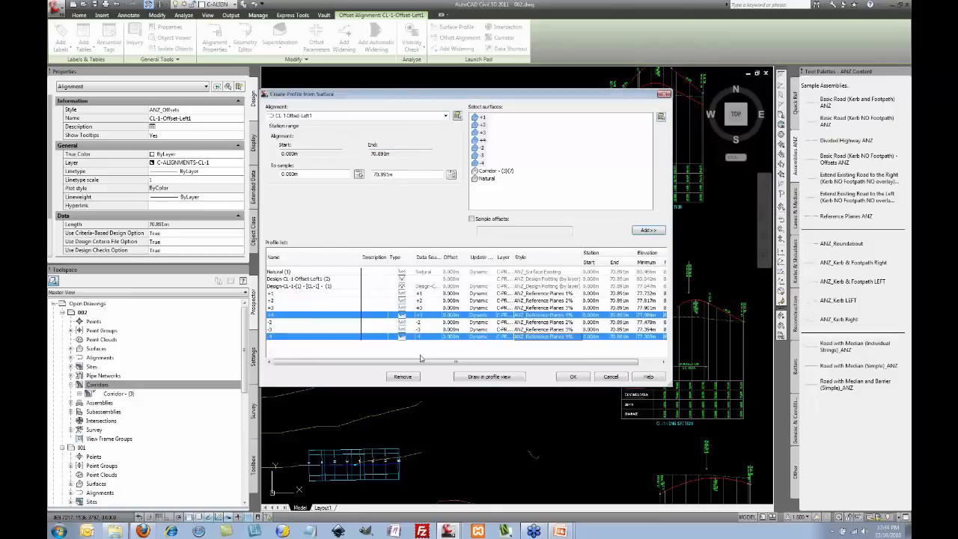
drag(531, 95, 418, 36)
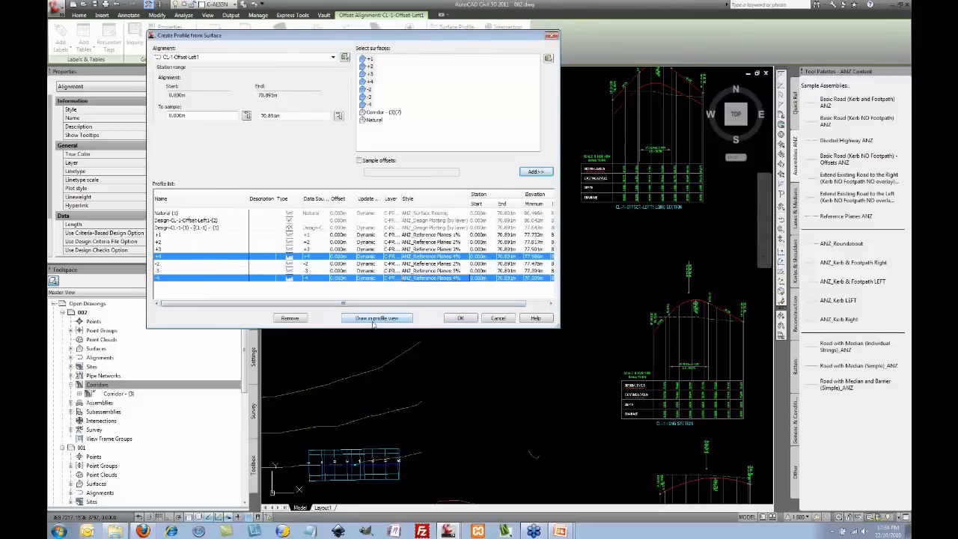
click(462, 319)
Step: Stretch the dashed design profile's slope grip to an offset-line endpoint, then open Layer Properties
scroll(640, 125, up, 1)
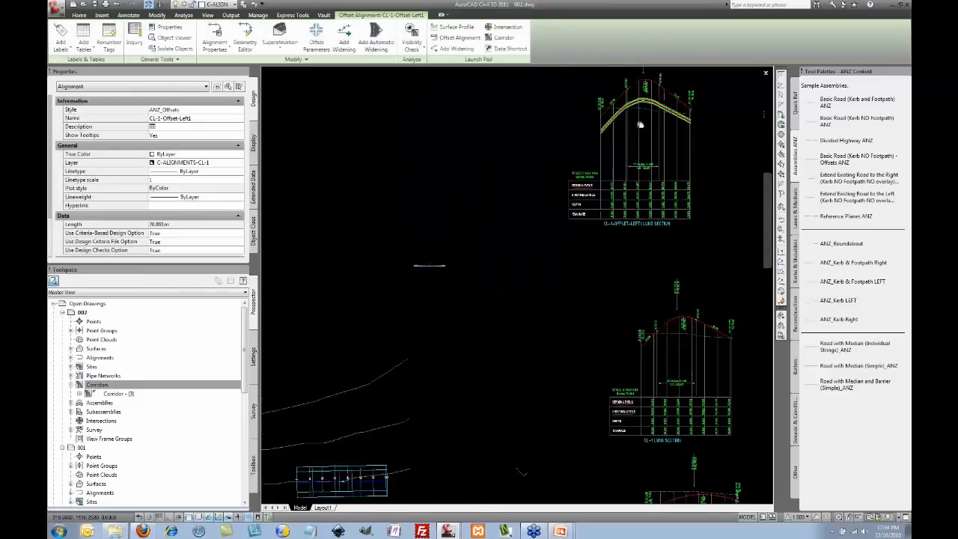
scroll(640, 125, up, 6)
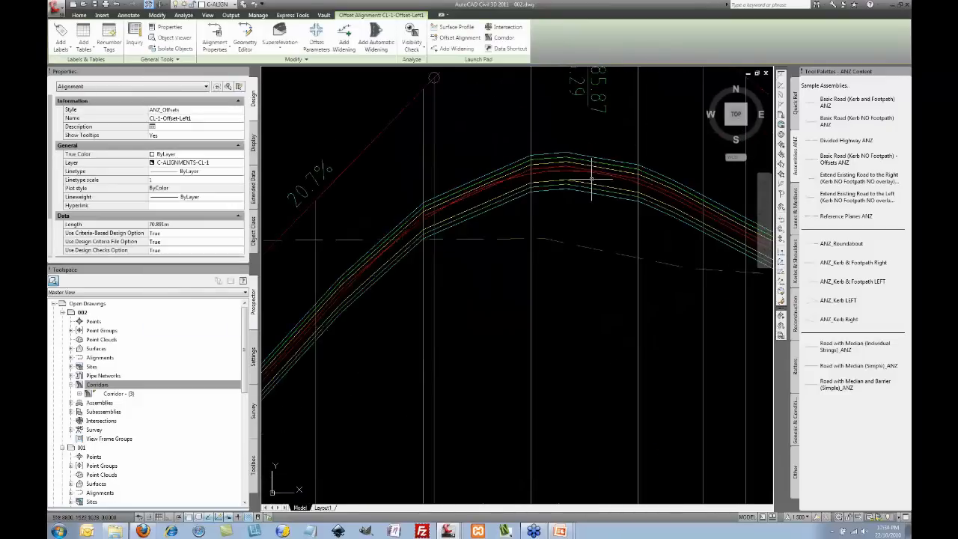
mouse_move(590, 213)
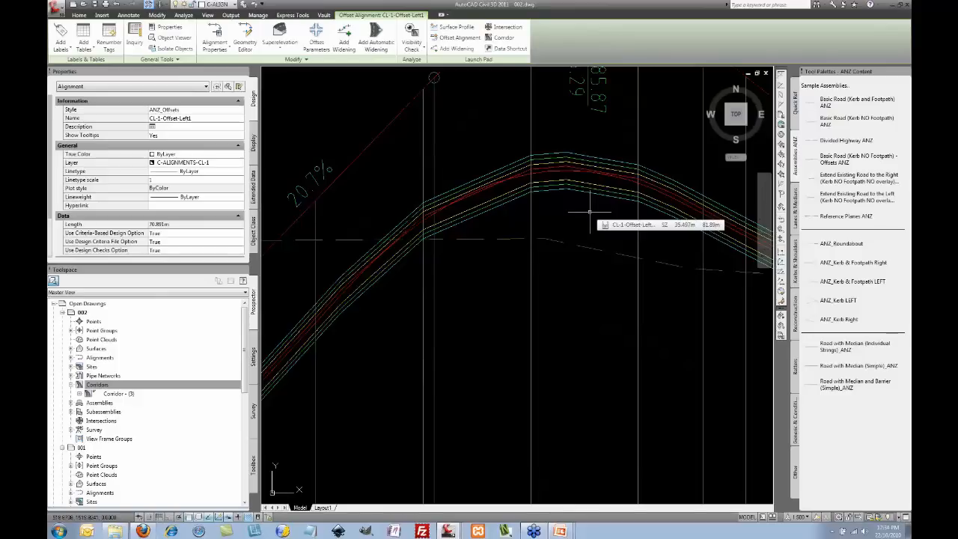
scroll(590, 213, down, 2)
click(456, 163)
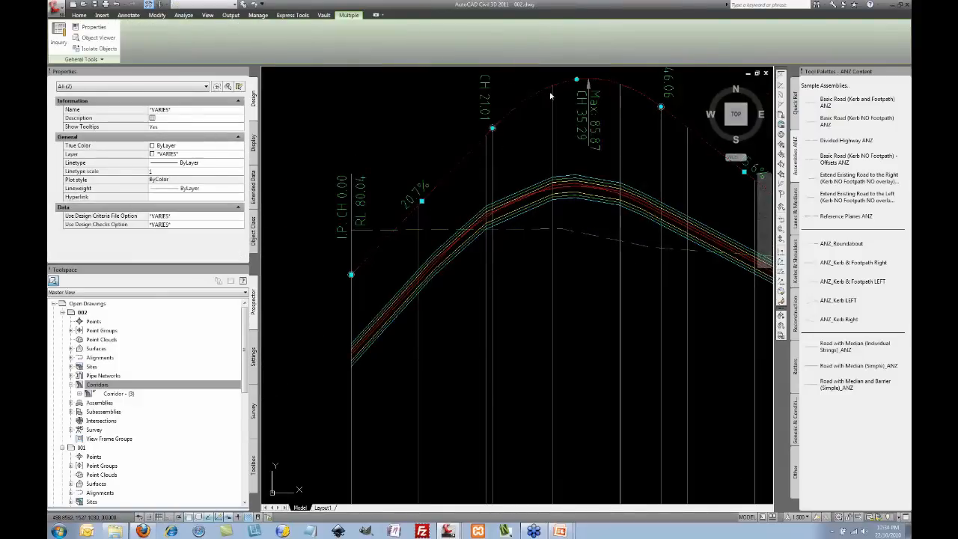
click(367, 269)
click(422, 200)
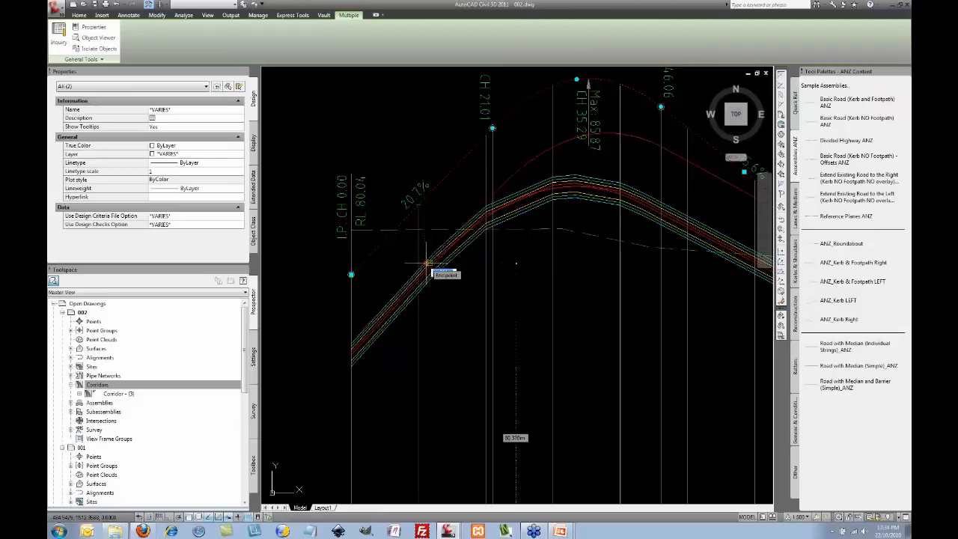
click(428, 264)
key(Escape)
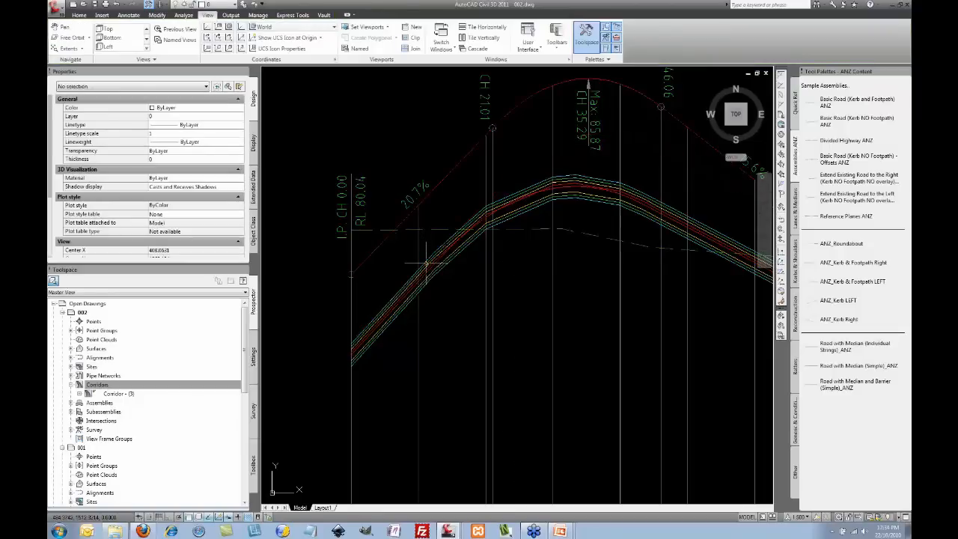
click(243, 5)
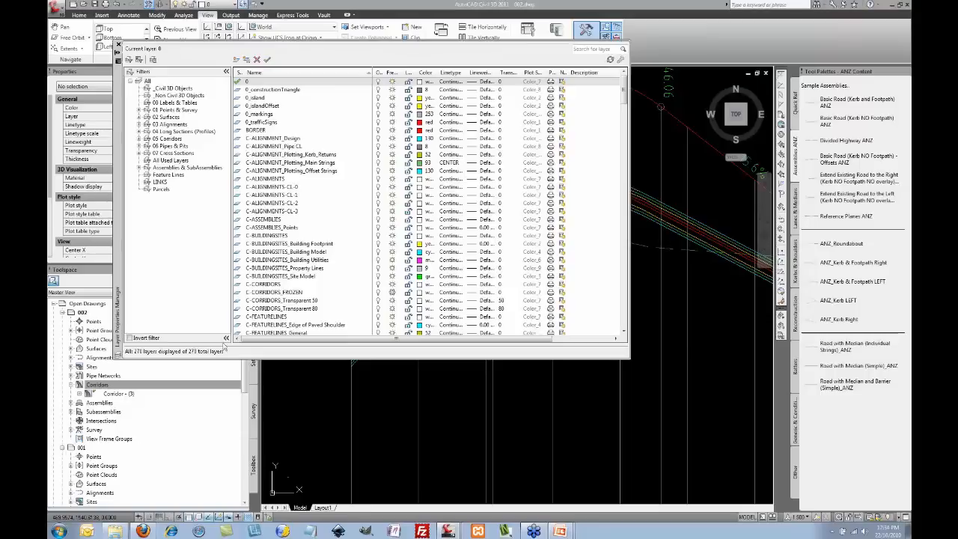
Step: Filter the layers to C-PROFILES and switch off Ref Planes 1% through 5%
mouse_move(118, 184)
mouse_down()
mouse_move(131, 170)
mouse_move(110, 167)
mouse_up()
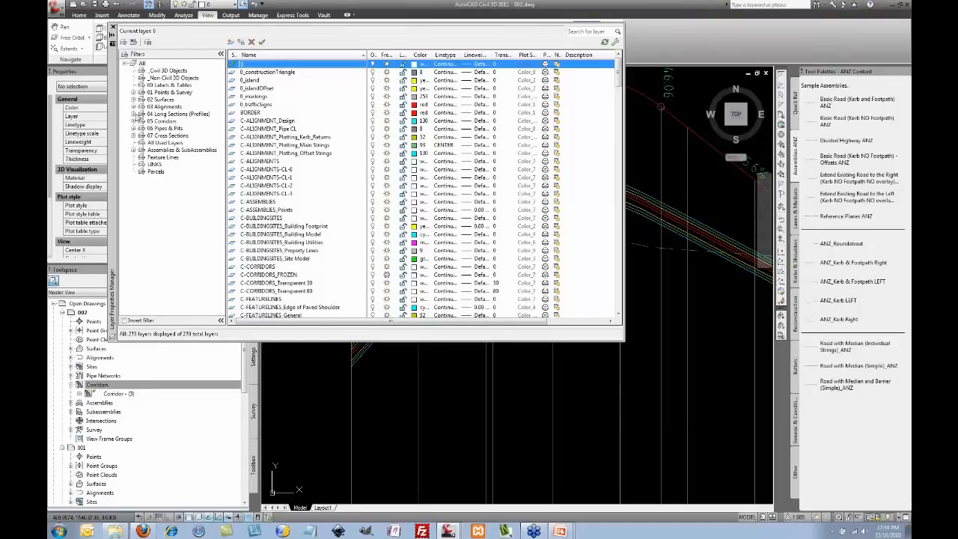
click(134, 114)
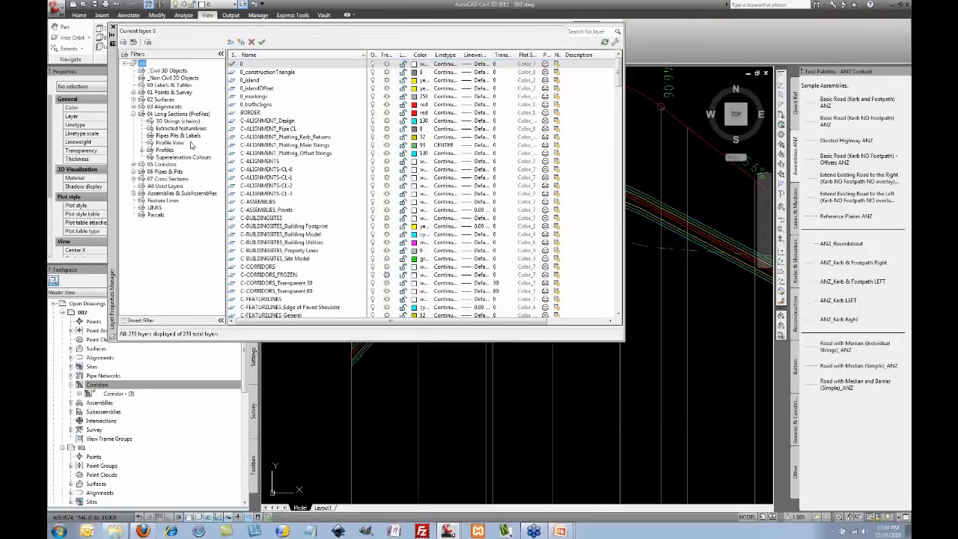
click(165, 151)
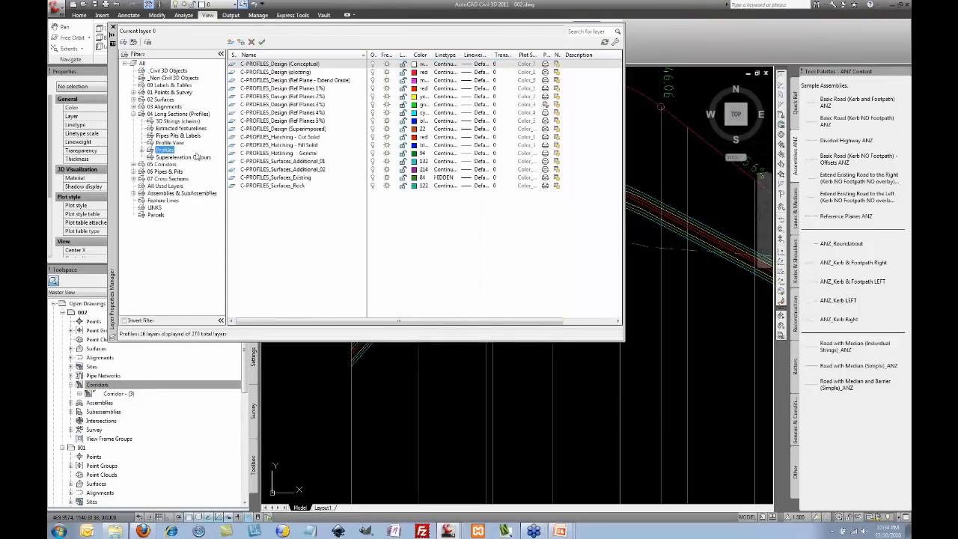
click(291, 90)
shift+click(323, 124)
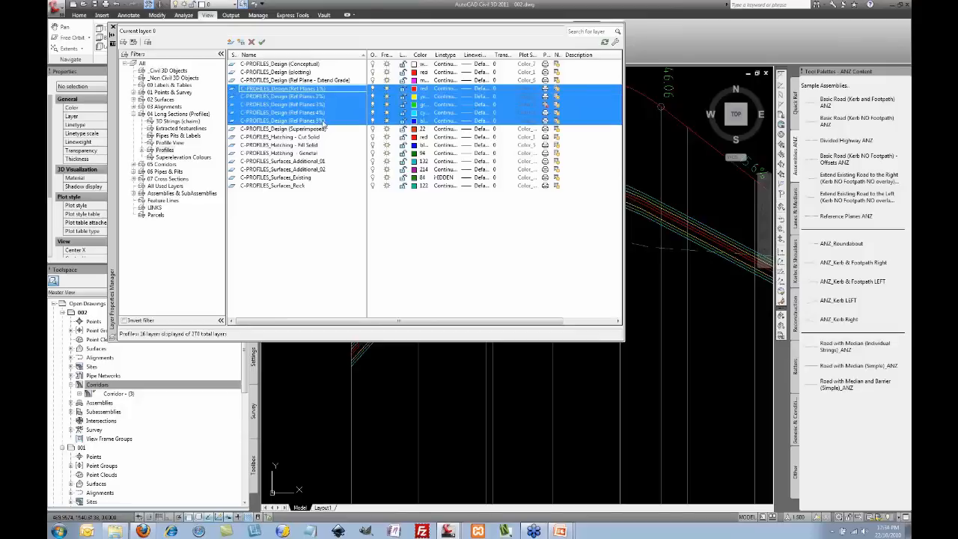
click(373, 113)
Step: Toggle Ref Planes 3% and 2% to compare, then turn all five Ref Planes layers on
click(355, 112)
click(323, 105)
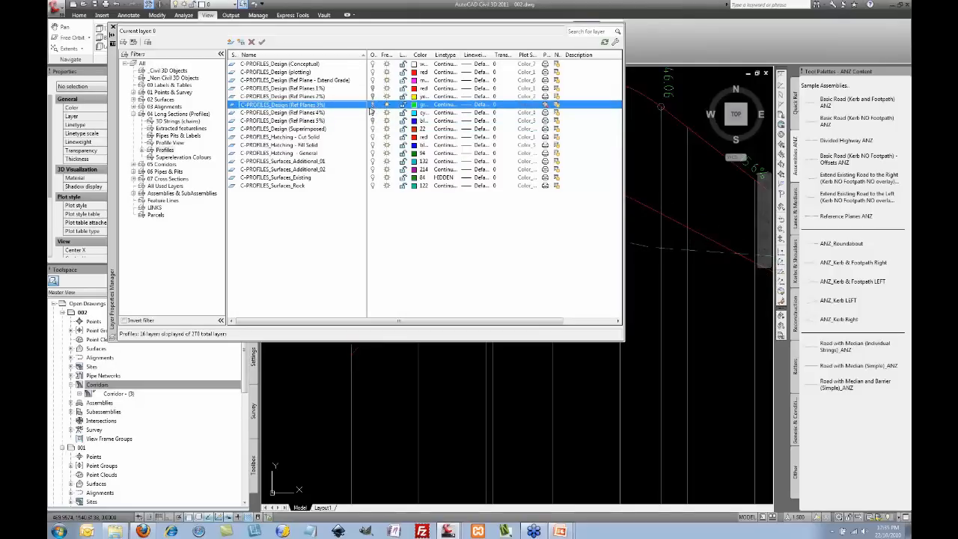
click(373, 105)
click(373, 105)
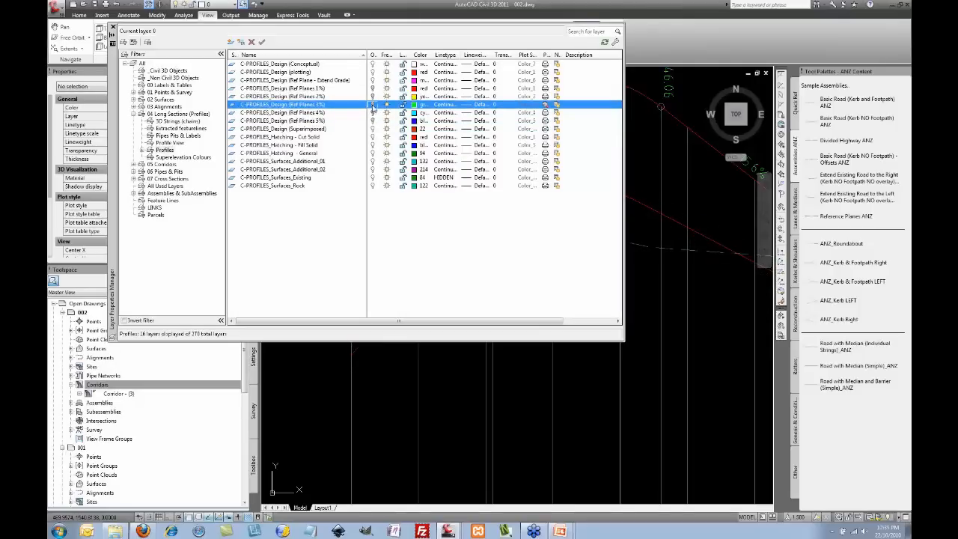
click(372, 97)
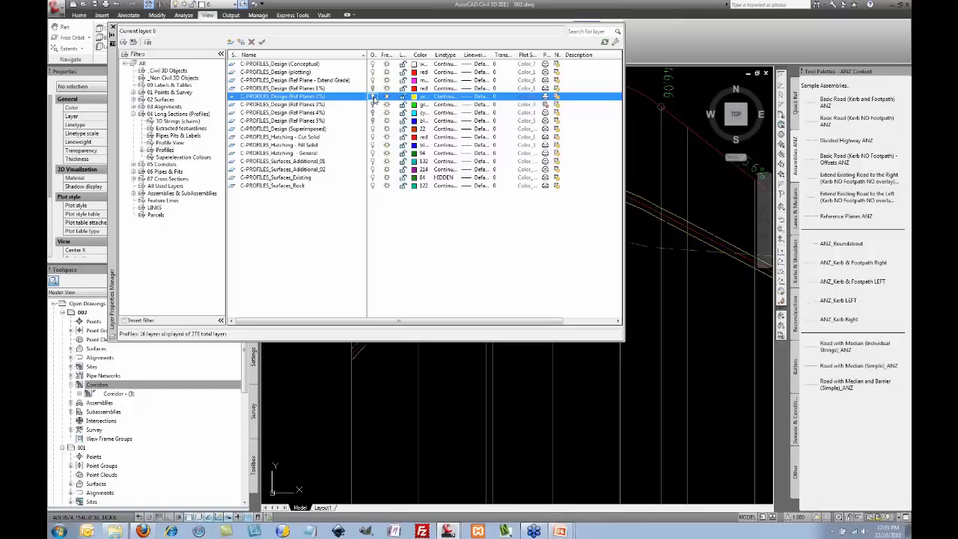
click(373, 96)
click(373, 105)
click(372, 113)
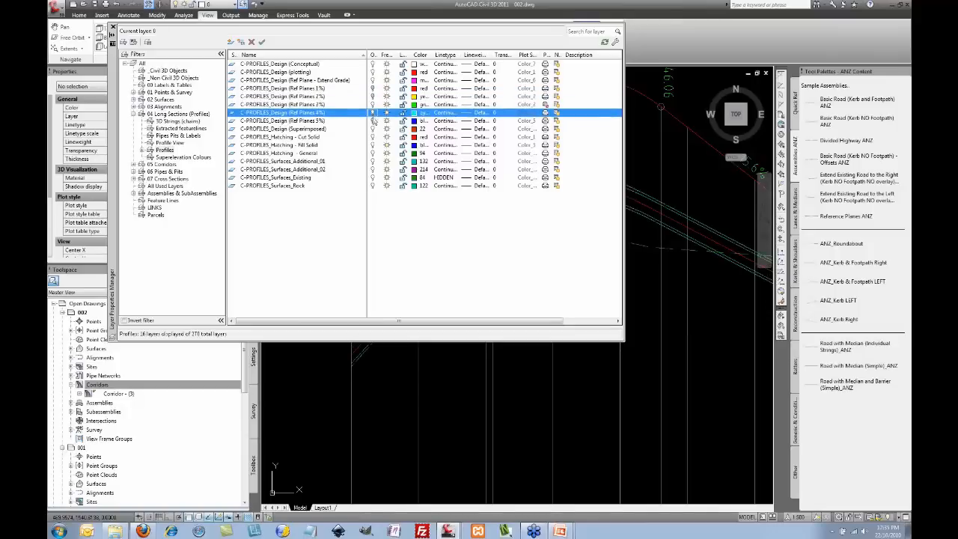
click(373, 121)
click(373, 97)
click(373, 89)
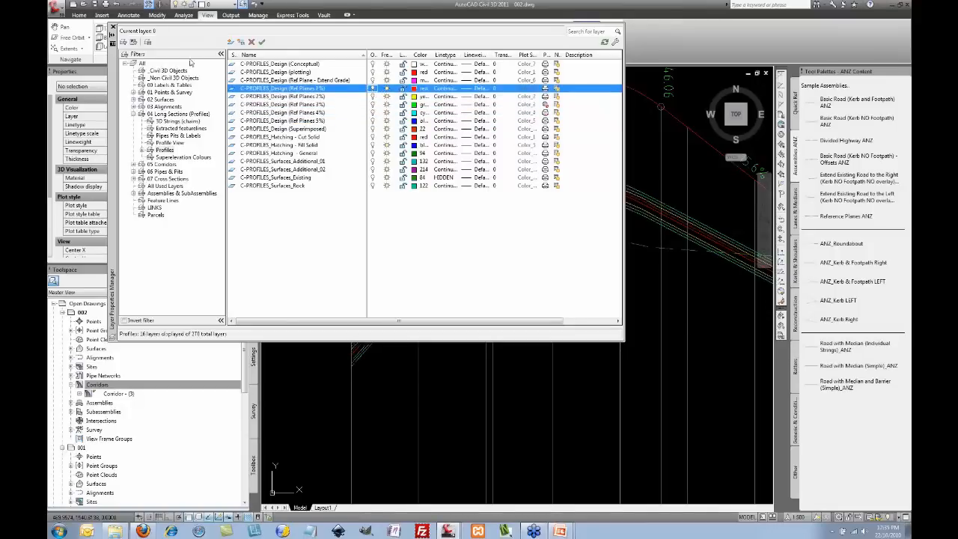
Step: Close the layer palette and select the CL-1-Offset-Left1 long-section profile view
click(113, 27)
scroll(552, 199, down, 3)
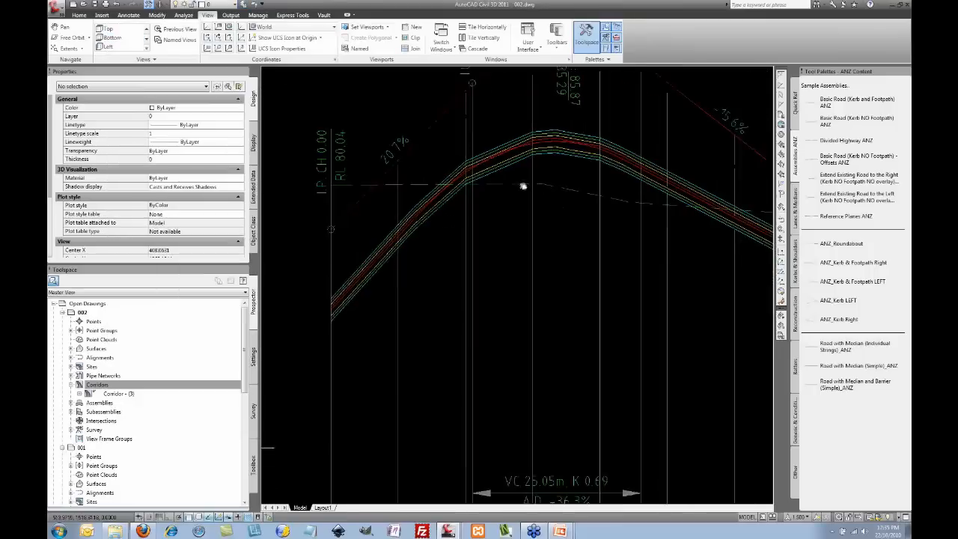
scroll(525, 210, up, 2)
middle_drag(525, 210, 535, 221)
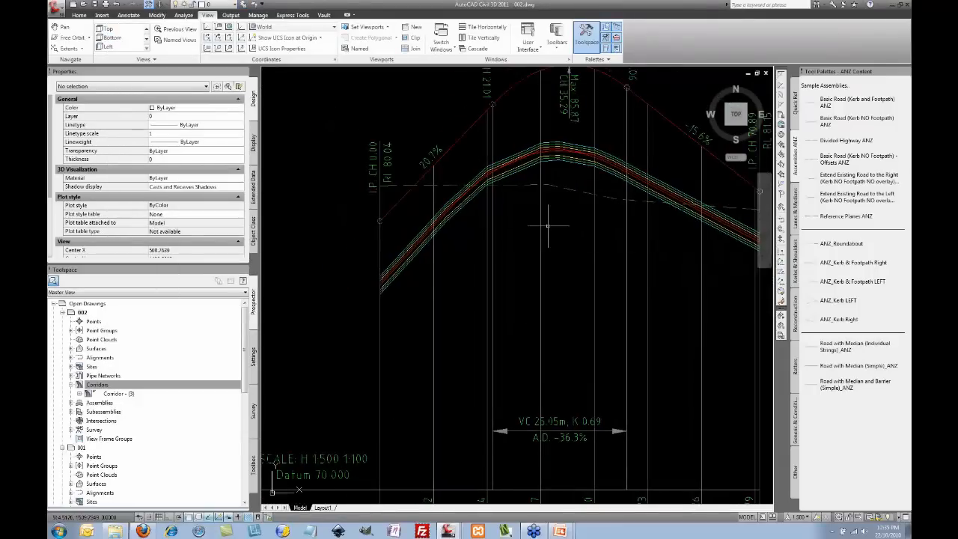
click(540, 226)
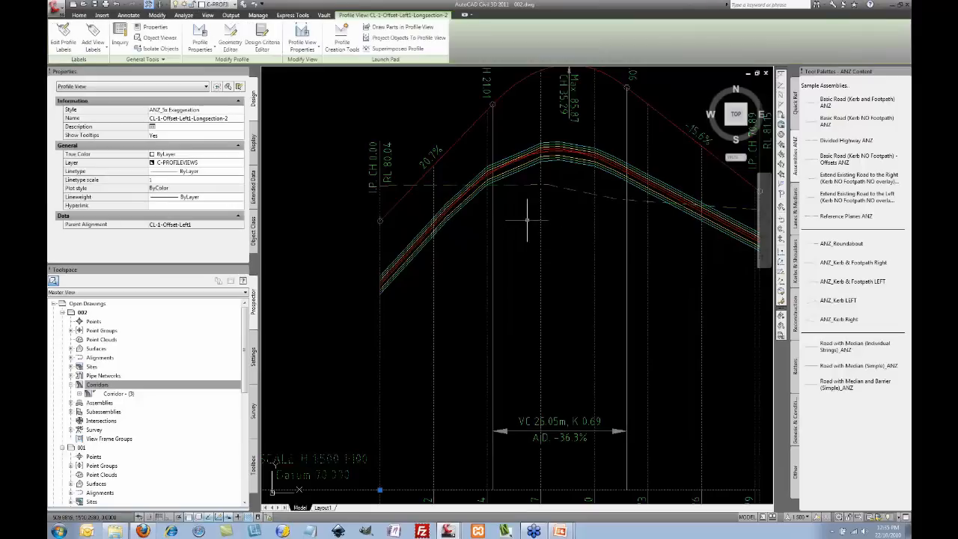
Step: In Profile View Properties, untick Draw for +3, +4, -2, -3 and -4, keeping +1 and +2
right_click(530, 222)
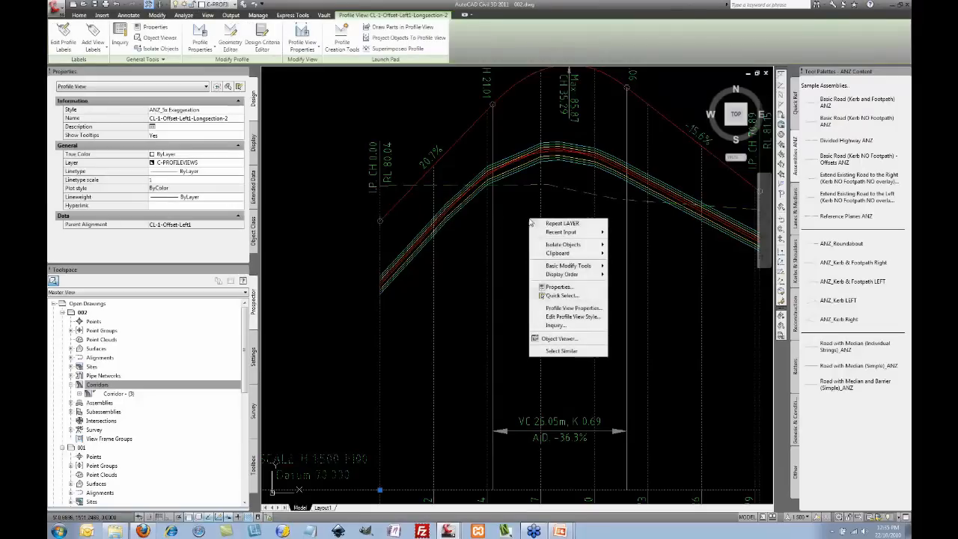
click(582, 309)
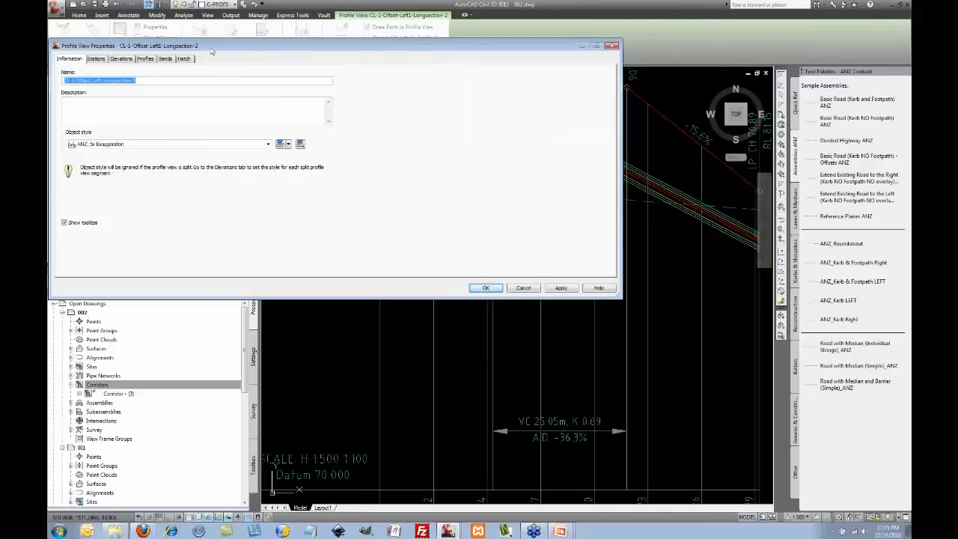
click(146, 59)
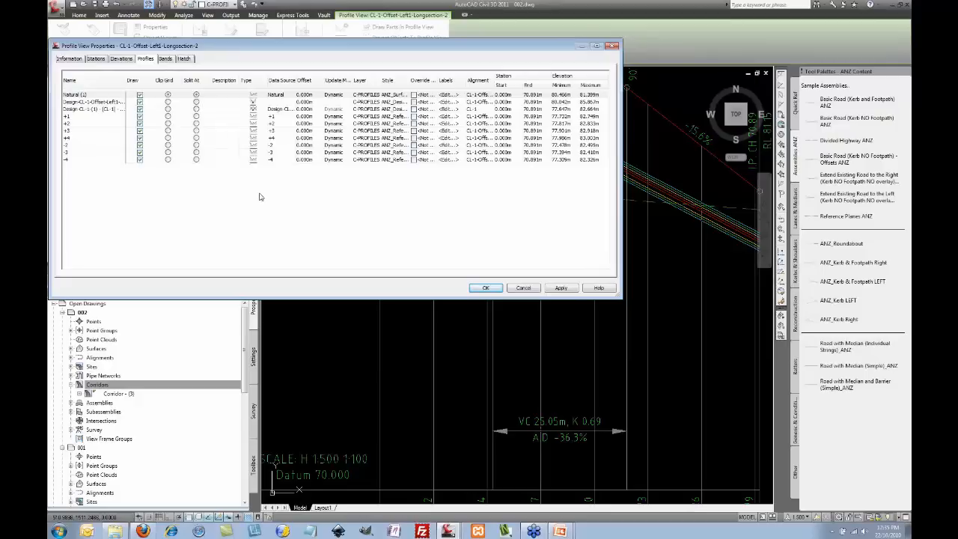
click(140, 117)
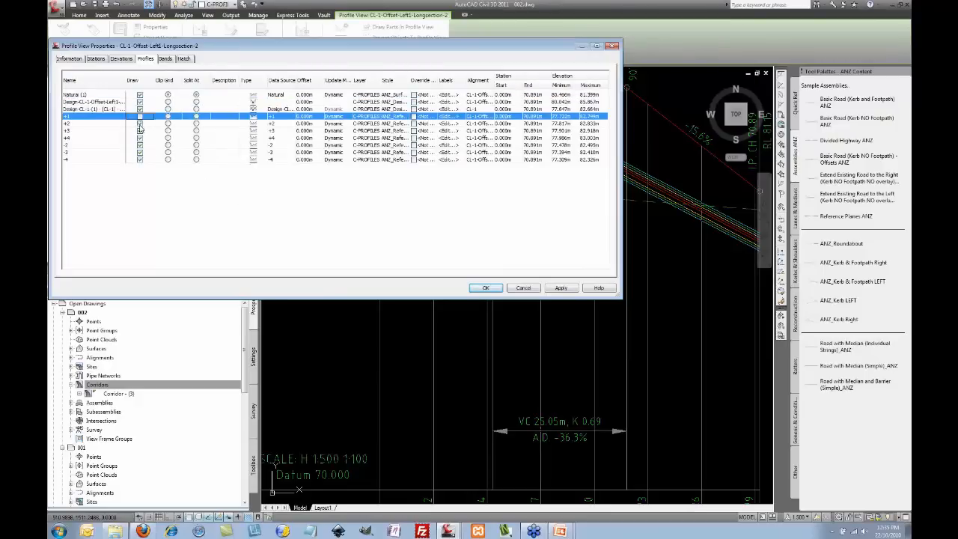
click(140, 124)
click(140, 131)
click(140, 138)
click(140, 145)
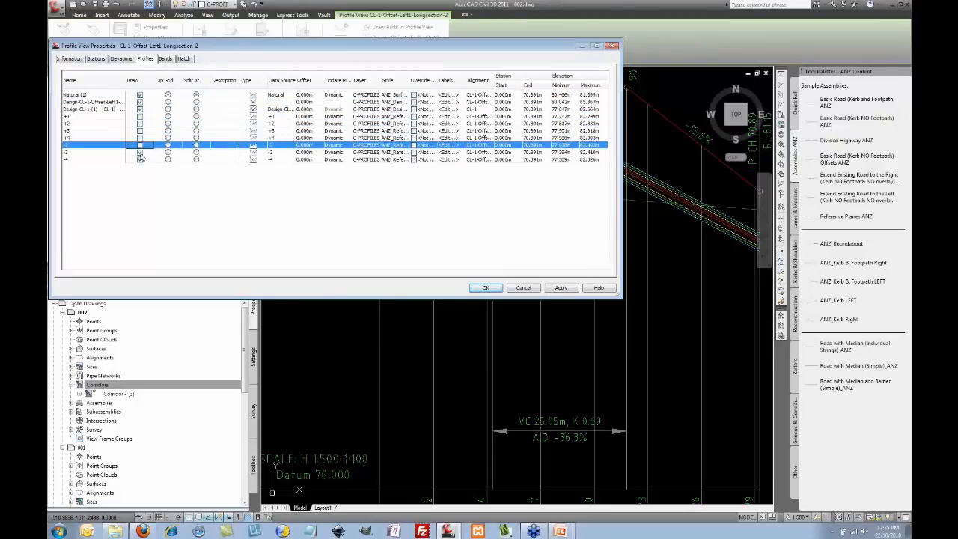
click(140, 152)
click(140, 159)
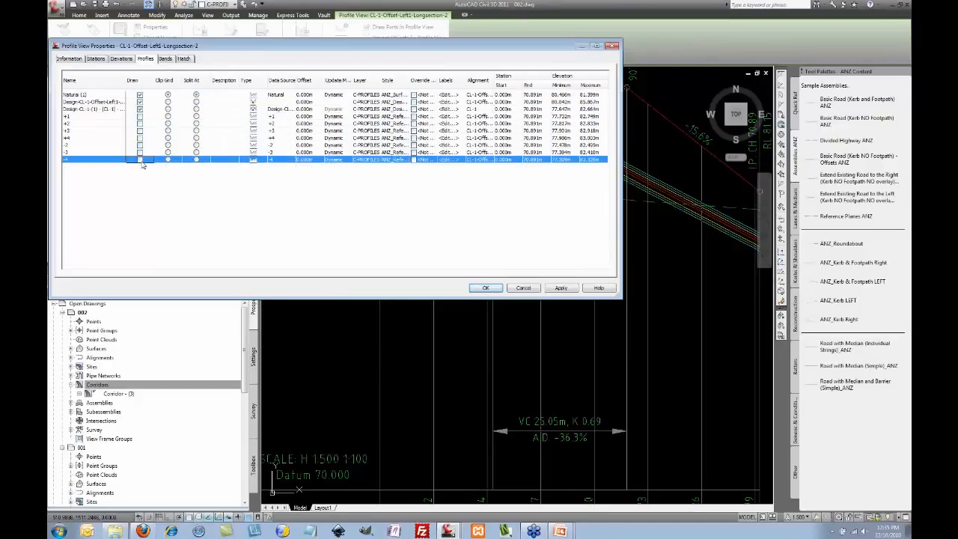
click(140, 123)
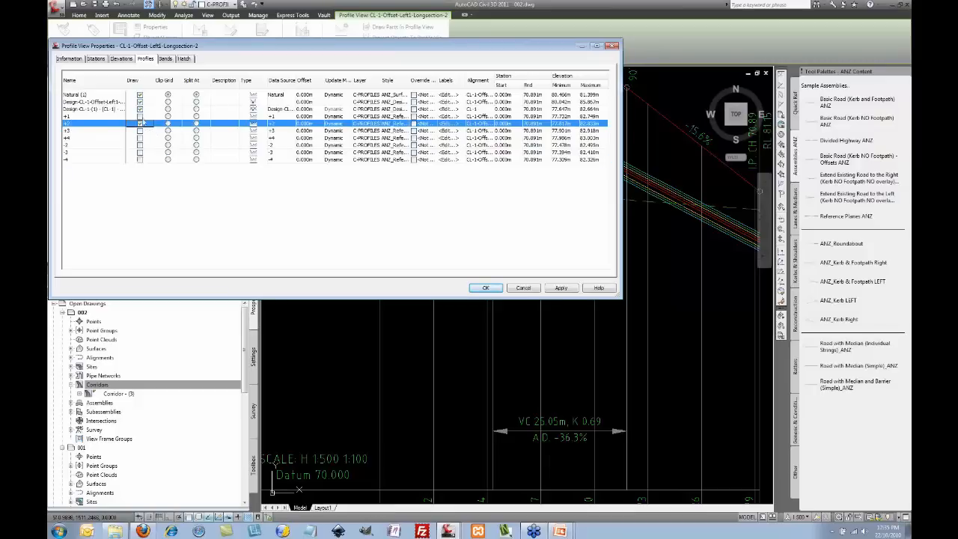
click(140, 117)
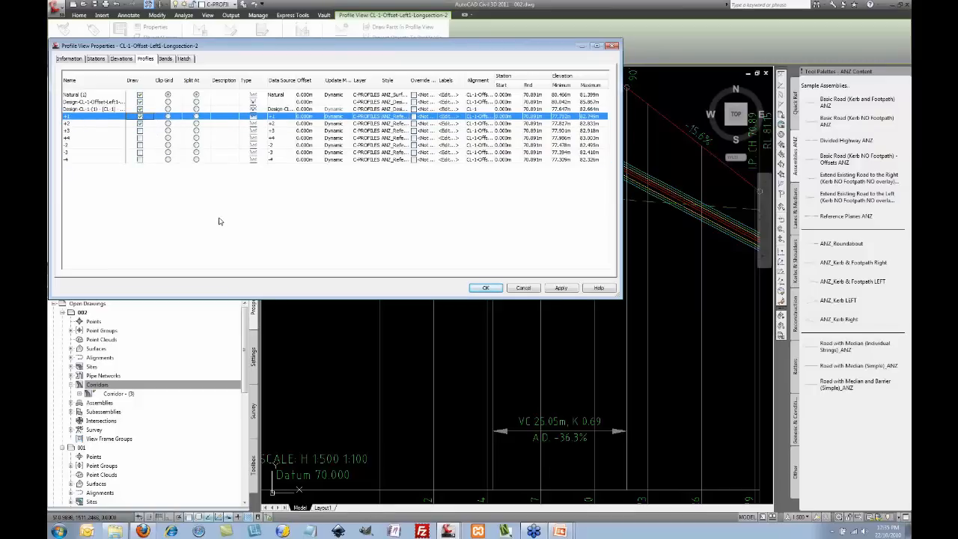
click(483, 288)
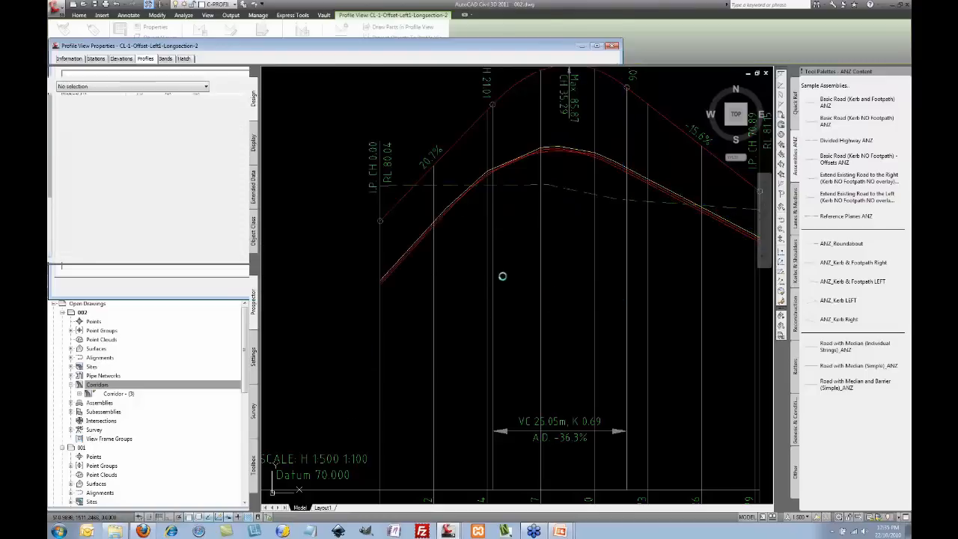
Step: Zoom around the long-section to check the +1 offset profile beside the design profile
scroll(539, 154, up, 2)
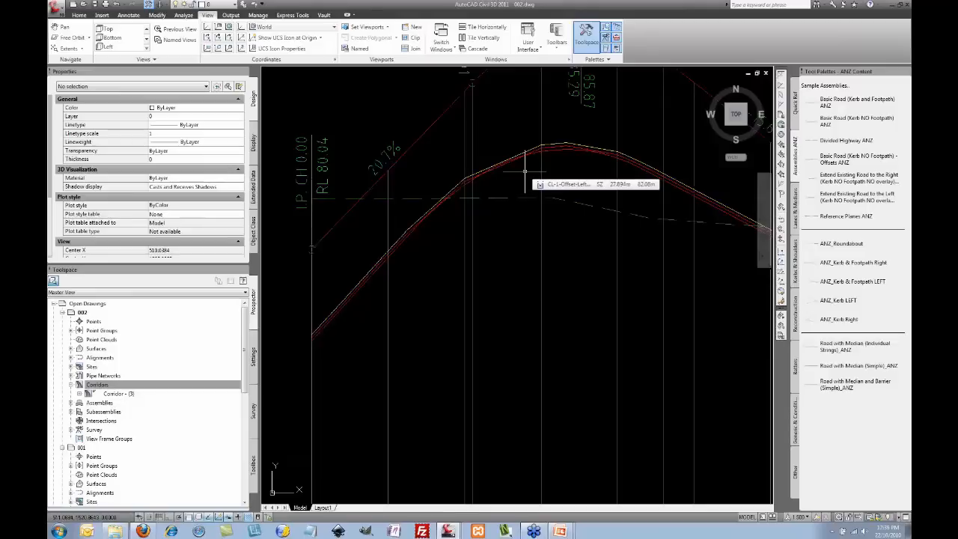
scroll(527, 176, down, 3)
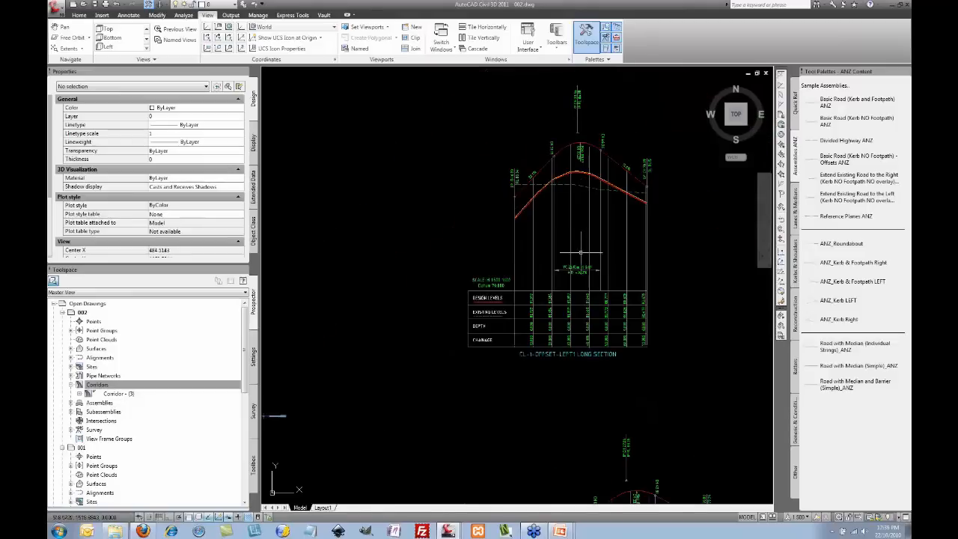
scroll(558, 210, down, 2)
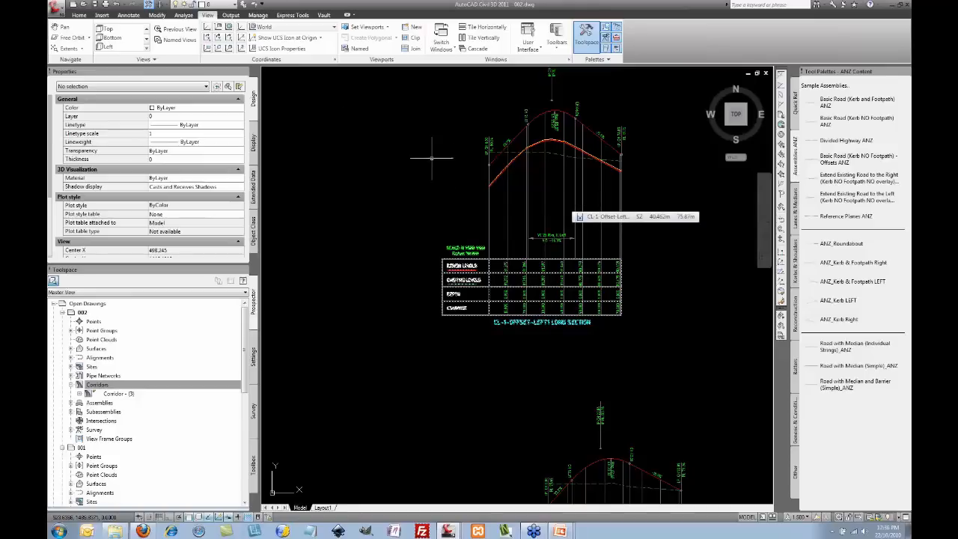
Step: Open the drawing RECON_WA_Straight ROAD.dwg
key(ctrl+o)
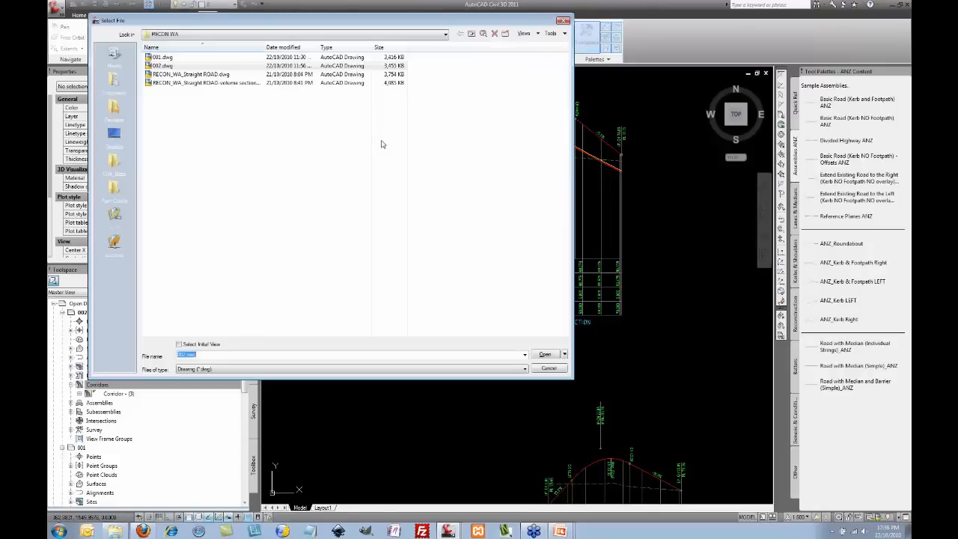
click(218, 74)
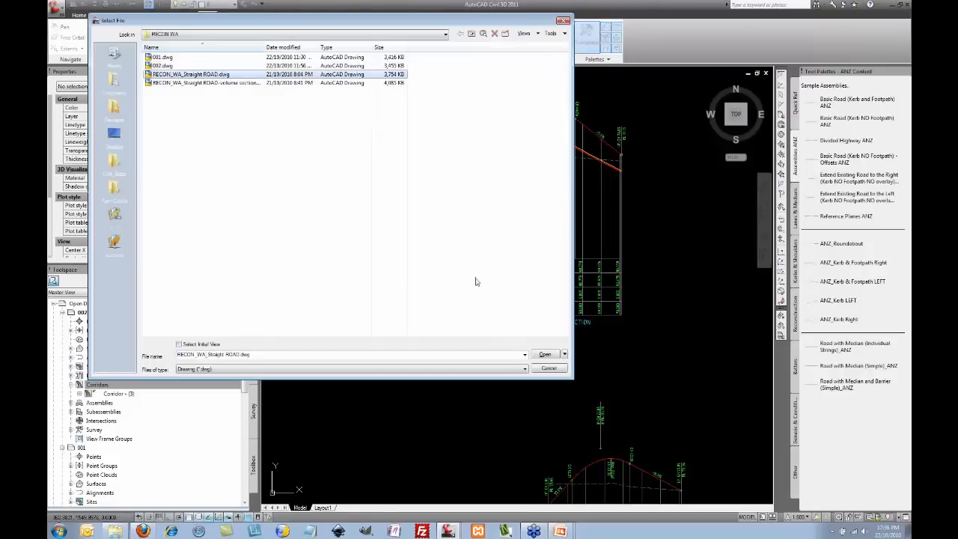
click(536, 357)
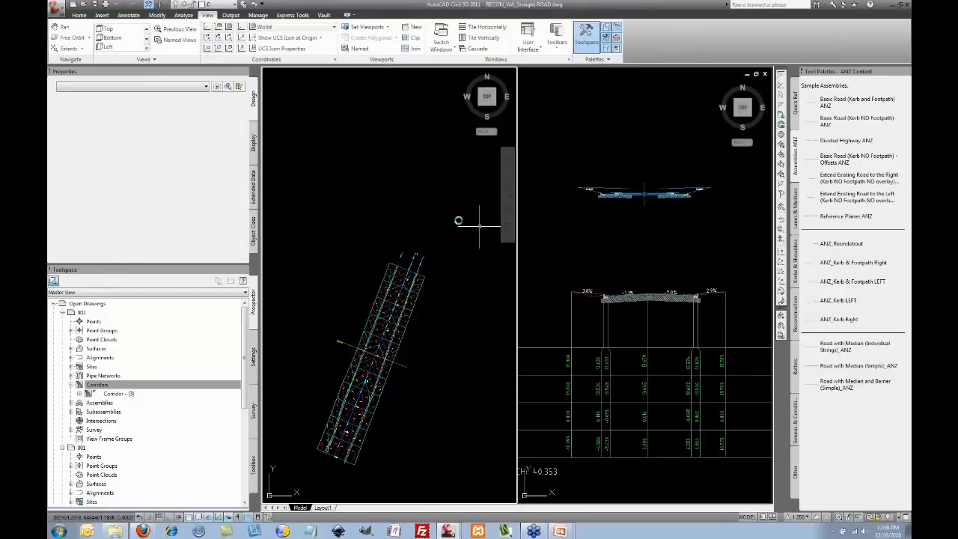
Step: Frame the corridor plan and cross-section viewports, then select a sample line across the corridor
middle_drag(415, 316, 424, 233)
scroll(441, 240, up, 3)
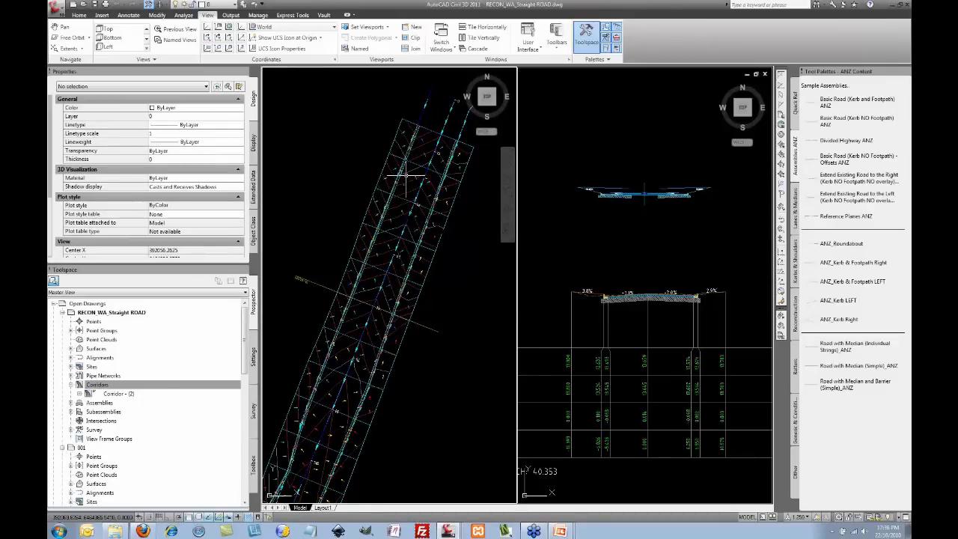
scroll(404, 178, up, 2)
scroll(407, 173, up, 3)
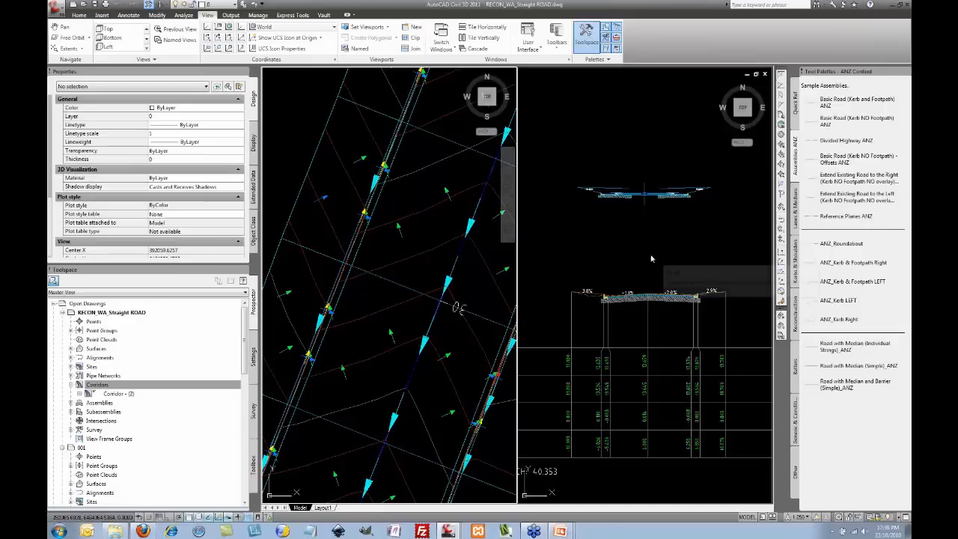
click(641, 250)
middle_drag(641, 267, 643, 144)
click(446, 189)
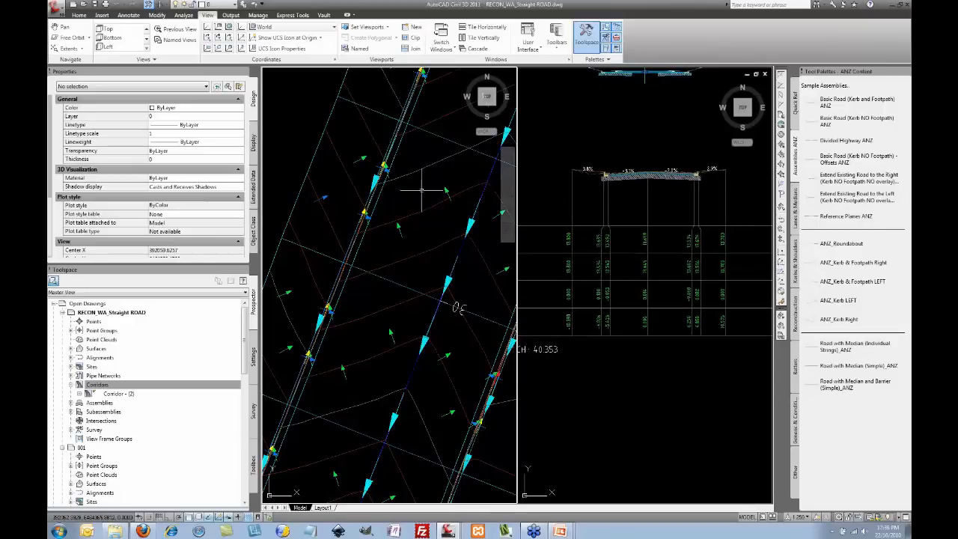
scroll(430, 195, down, 3)
scroll(421, 203, down, 1)
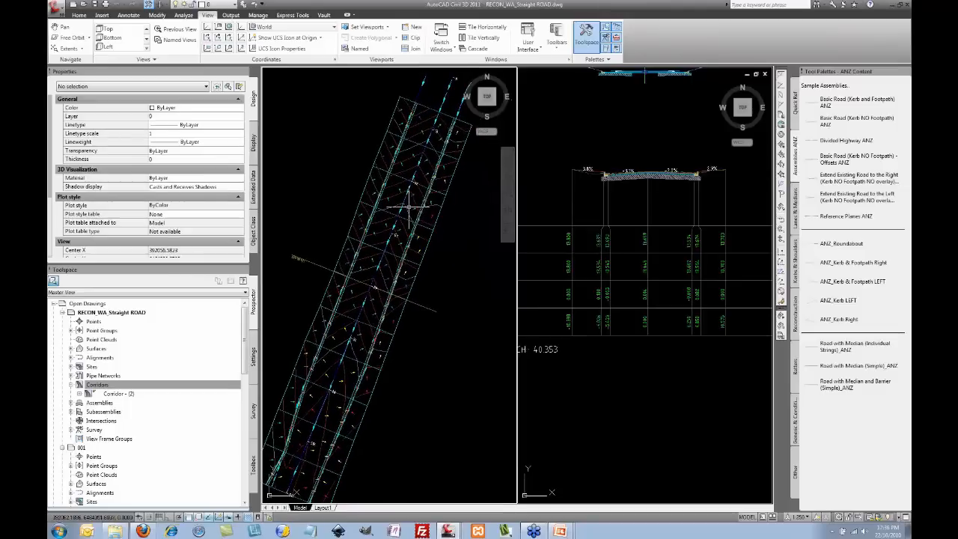
click(429, 308)
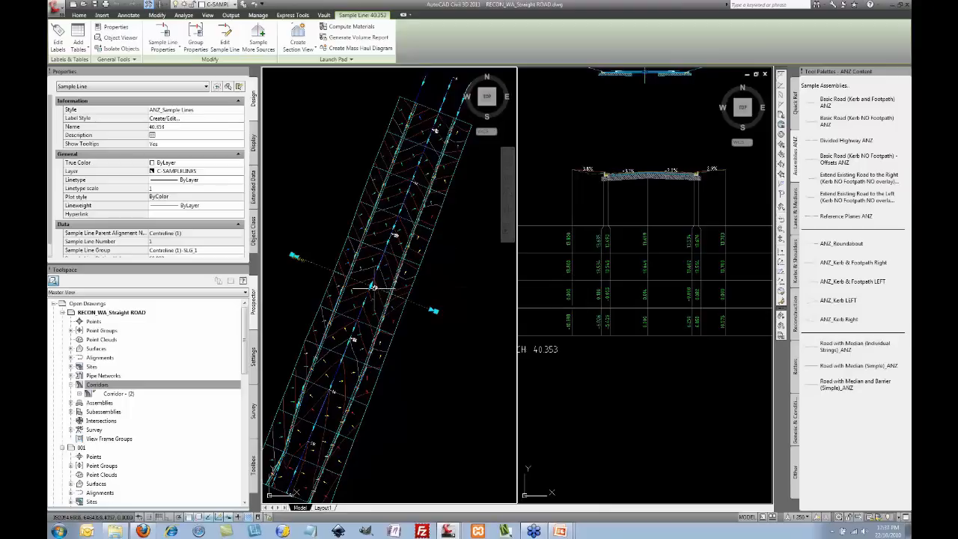
Step: Drag the sample line's middle grip to a new station and re-centre the updated cross-section view
click(371, 287)
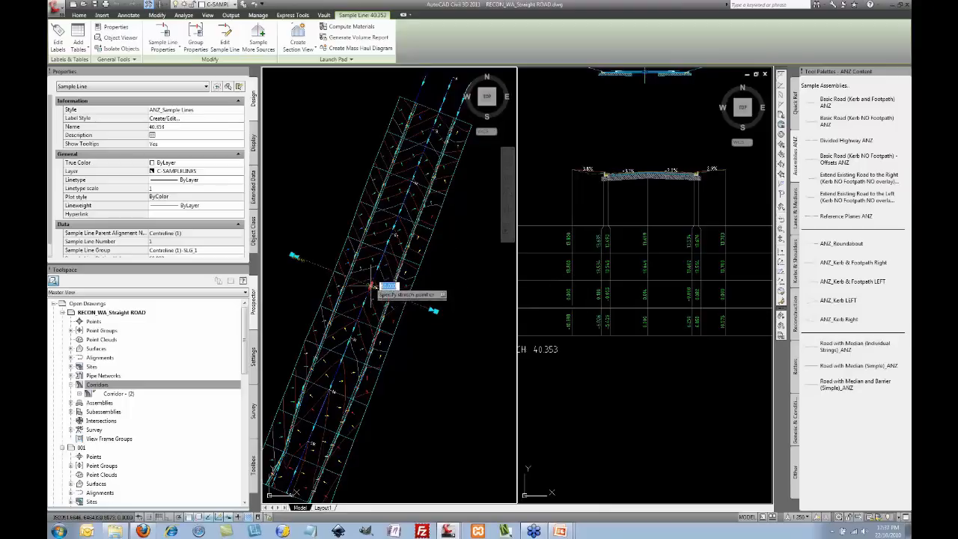
click(412, 181)
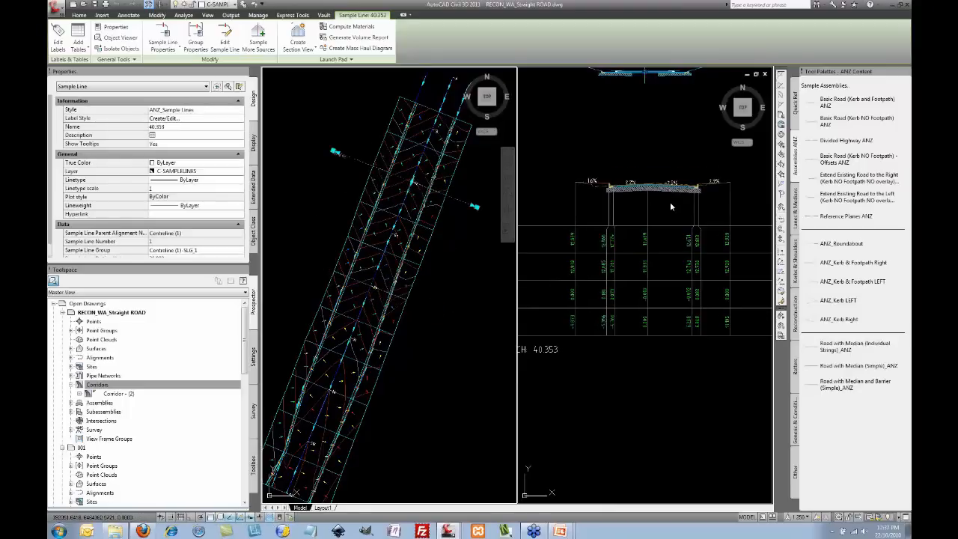
click(671, 207)
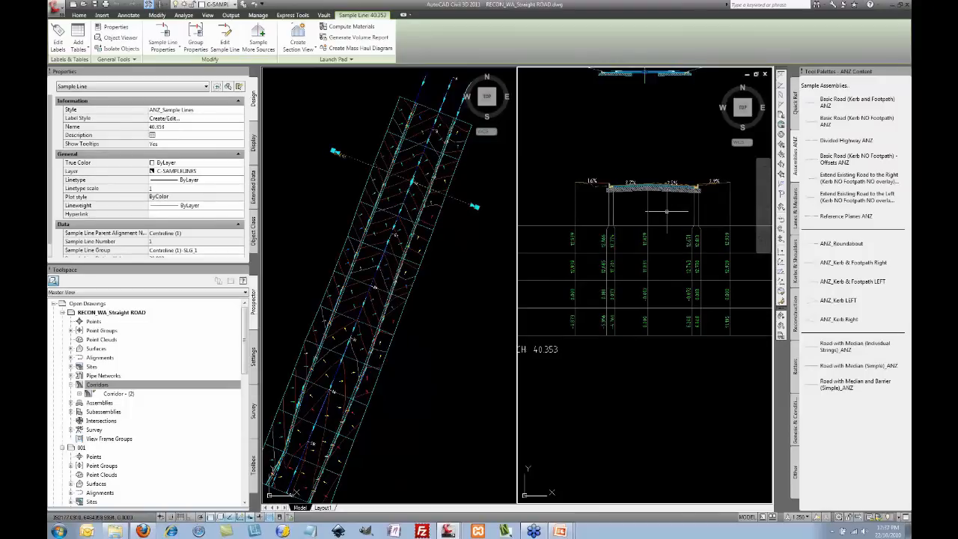
middle_drag(664, 210, 657, 214)
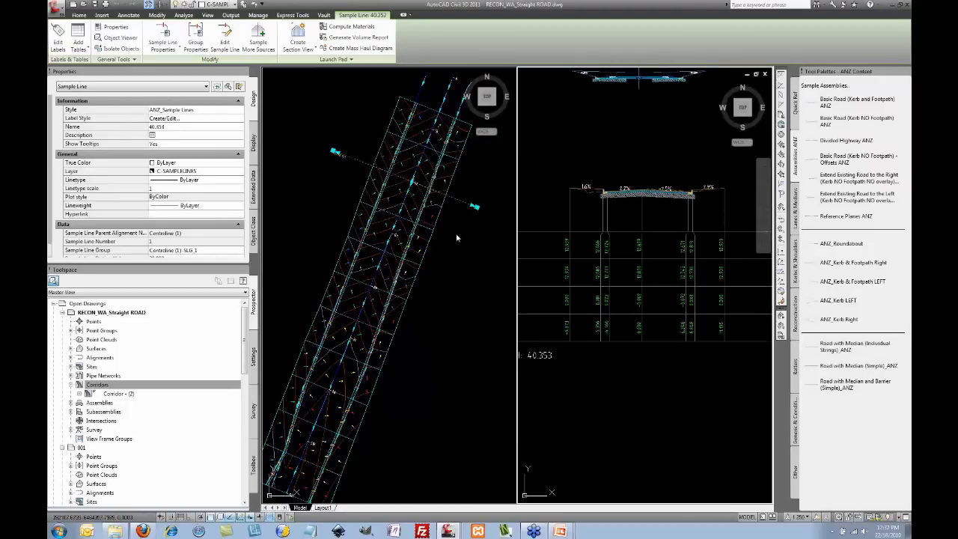
scroll(465, 232, down, 5)
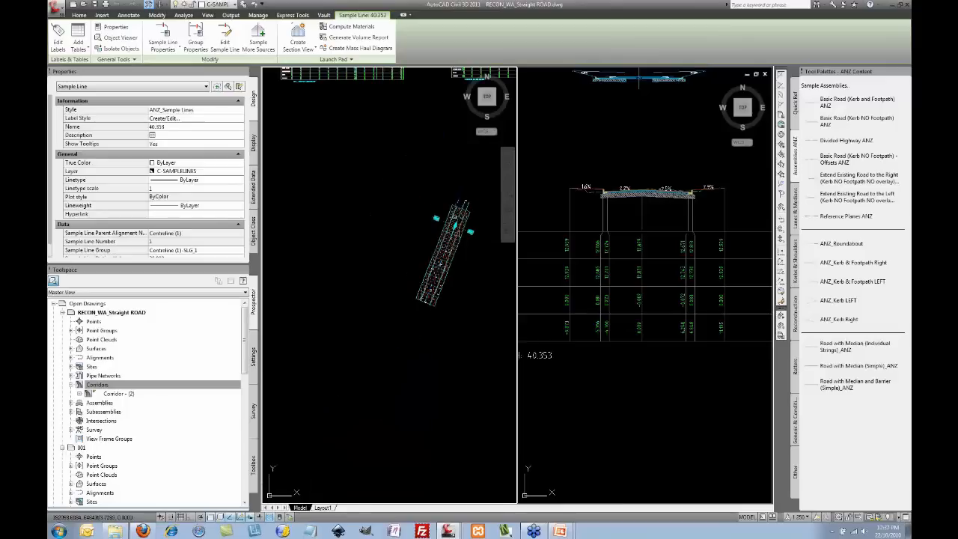
scroll(331, 135, up, 4)
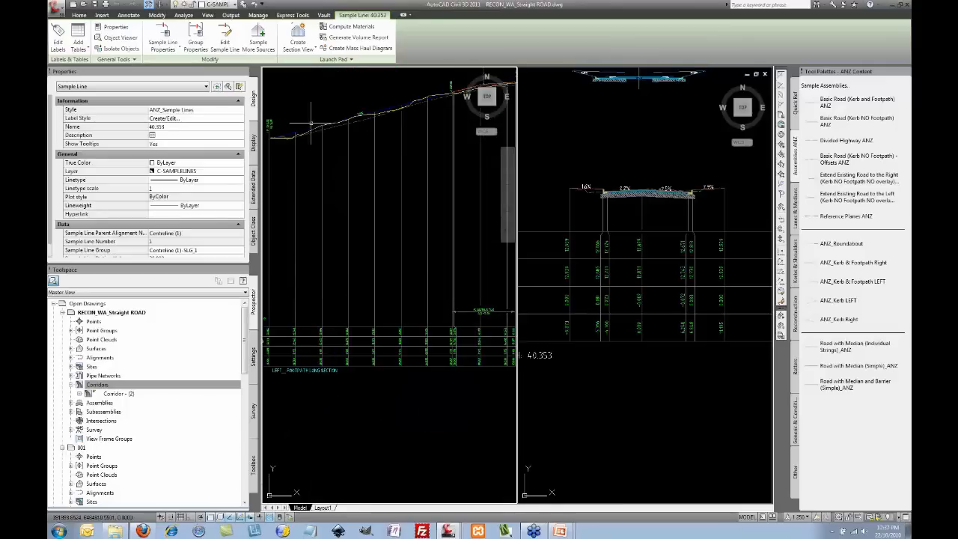
click(209, 15)
Step: Switch to a single viewport and close the properties panel and assemblies palette
click(366, 27)
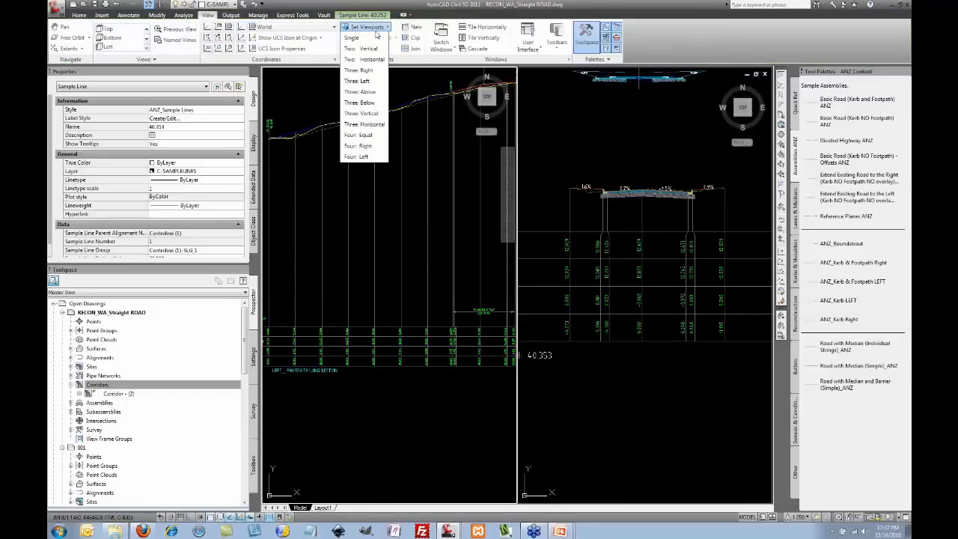
click(373, 37)
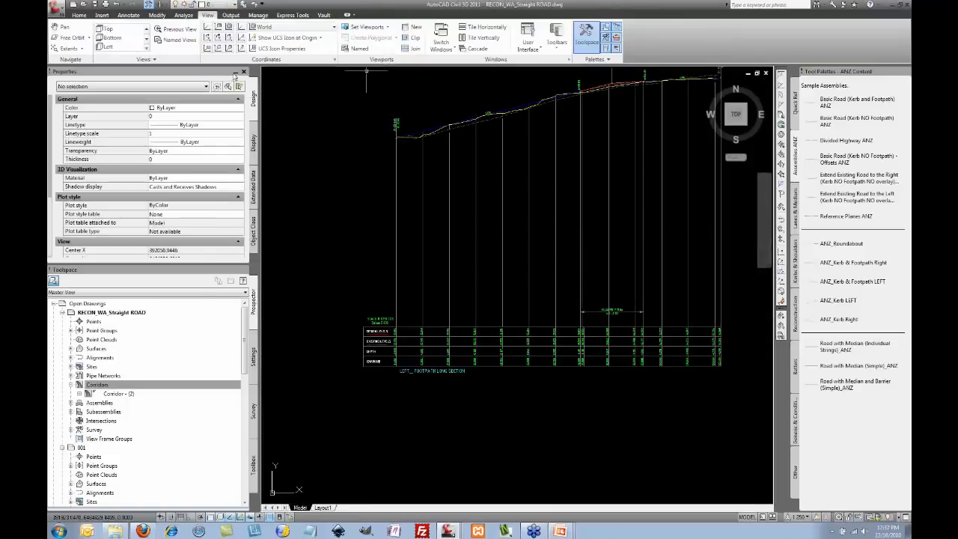
click(234, 75)
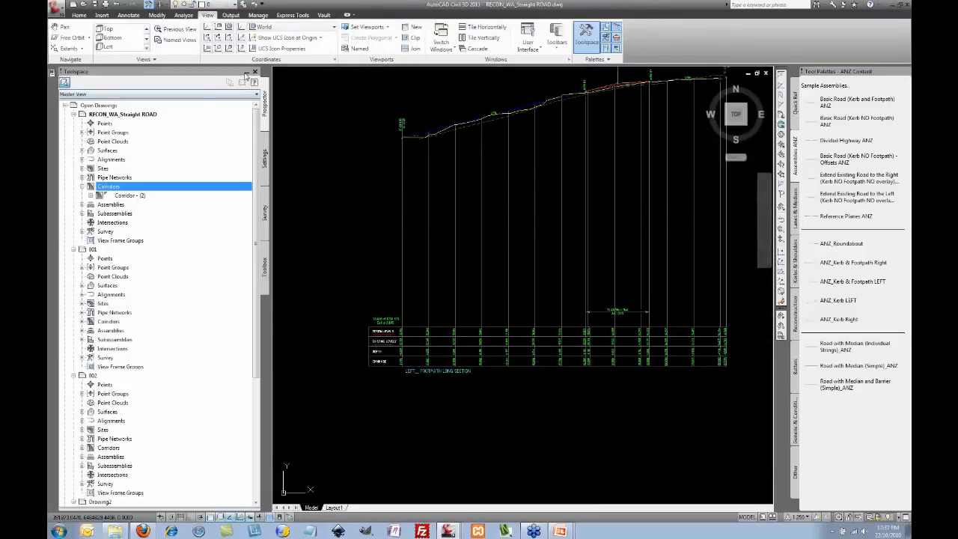
drag(248, 76, 596, 90)
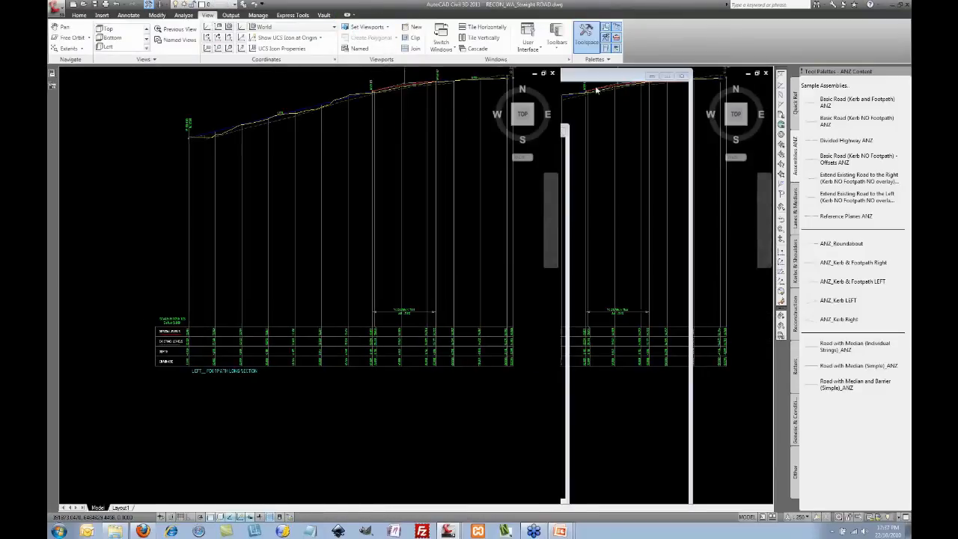
click(905, 72)
Step: Zoom into the long-section's left end and pan along the design line to inspect the grades
middle_drag(680, 136, 673, 182)
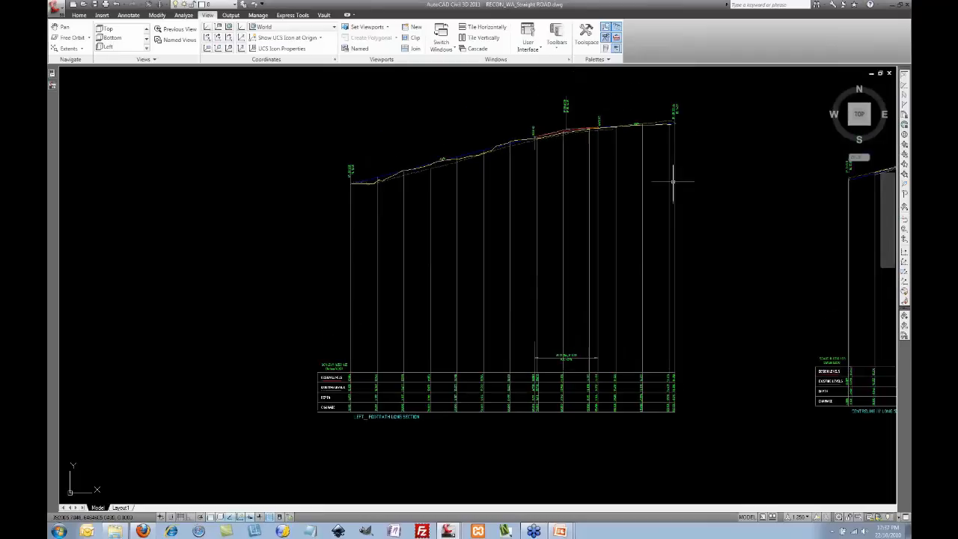
scroll(577, 138, up, 2)
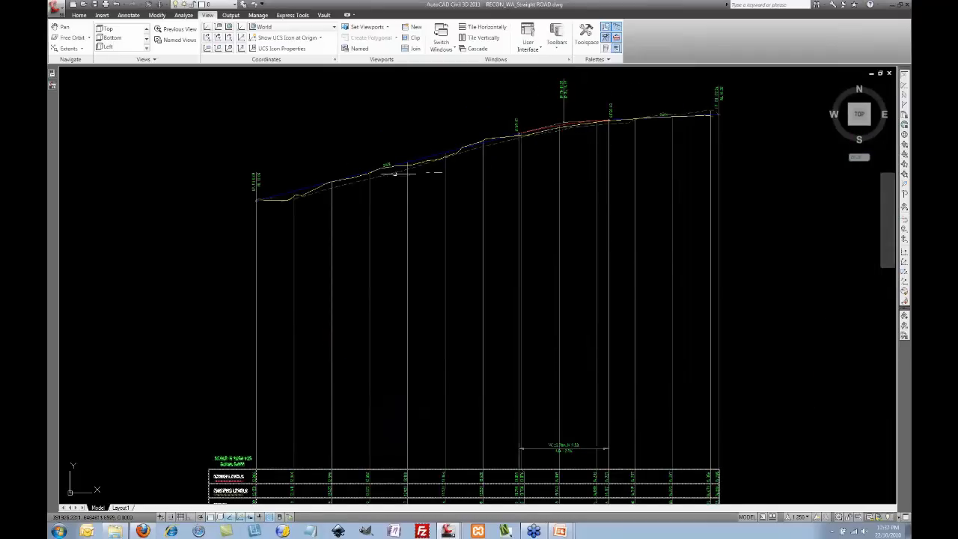
scroll(305, 194, up, 4)
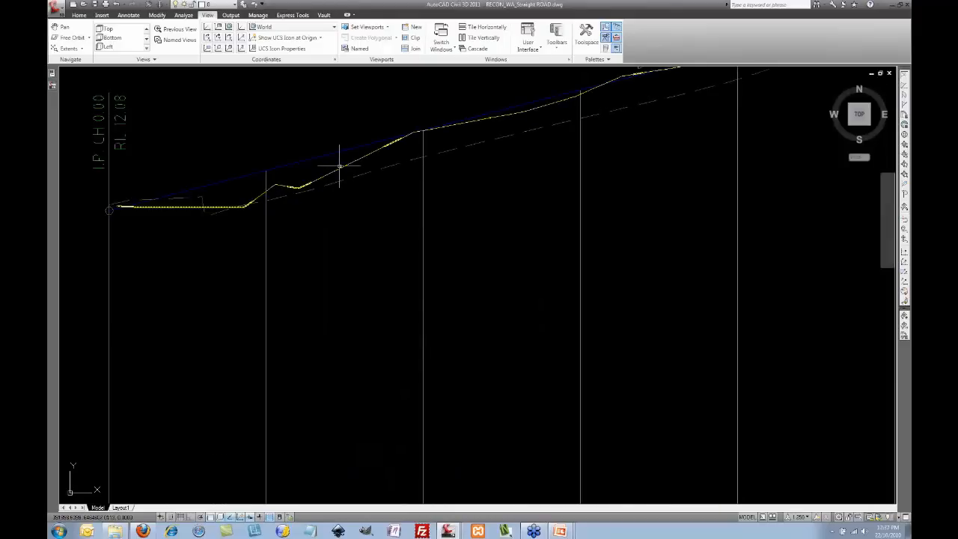
click(329, 171)
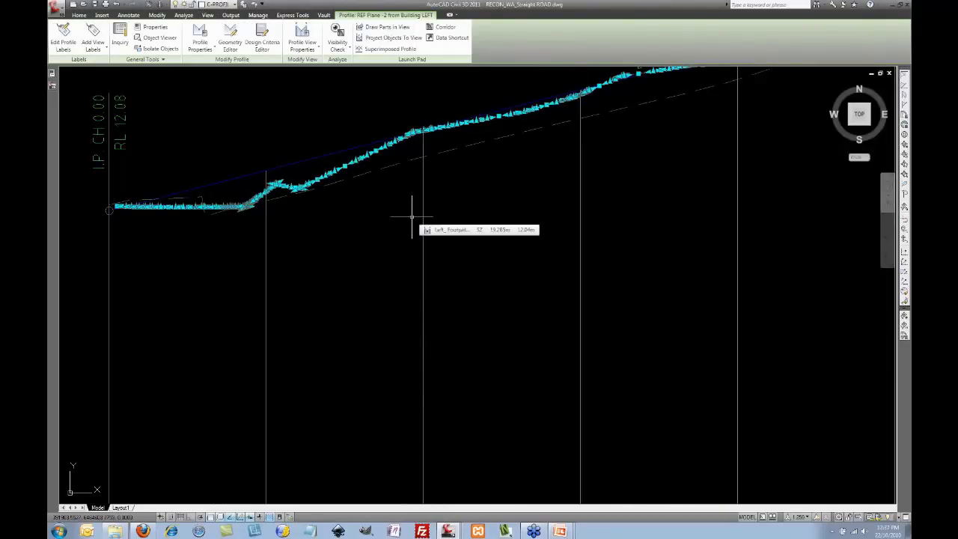
key(Escape)
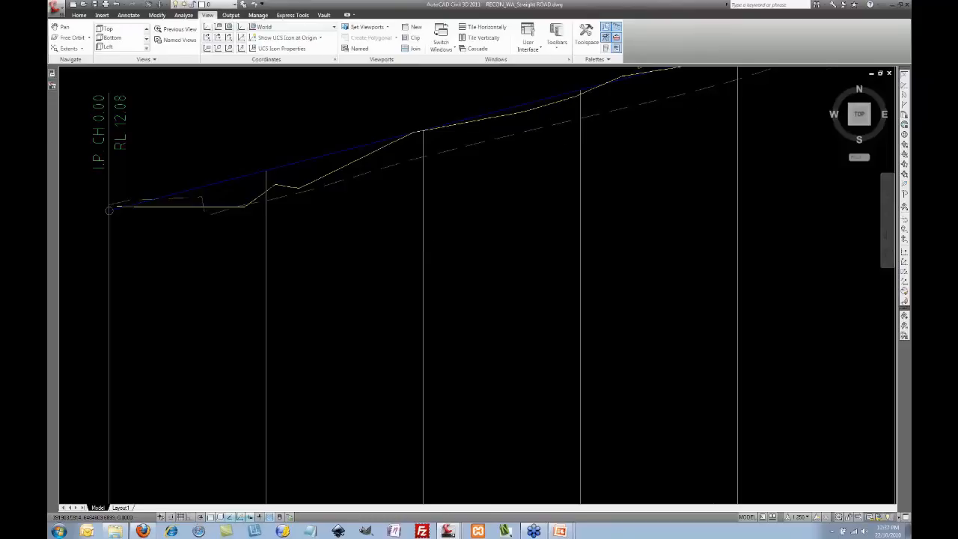
scroll(411, 217, down, 2)
middle_drag(513, 210, 349, 231)
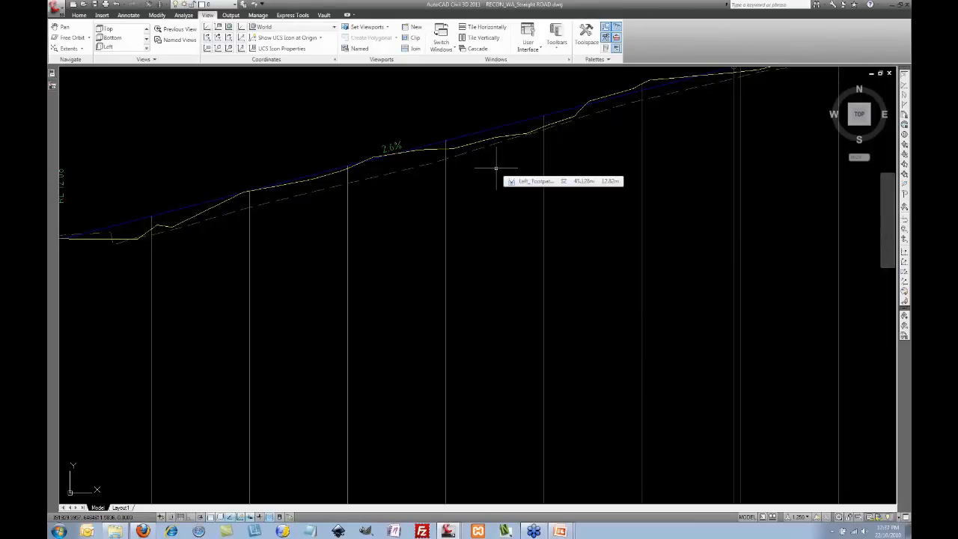
mouse_move(488, 221)
middle_down()
mouse_move(473, 195)
mouse_move(430, 169)
middle_up()
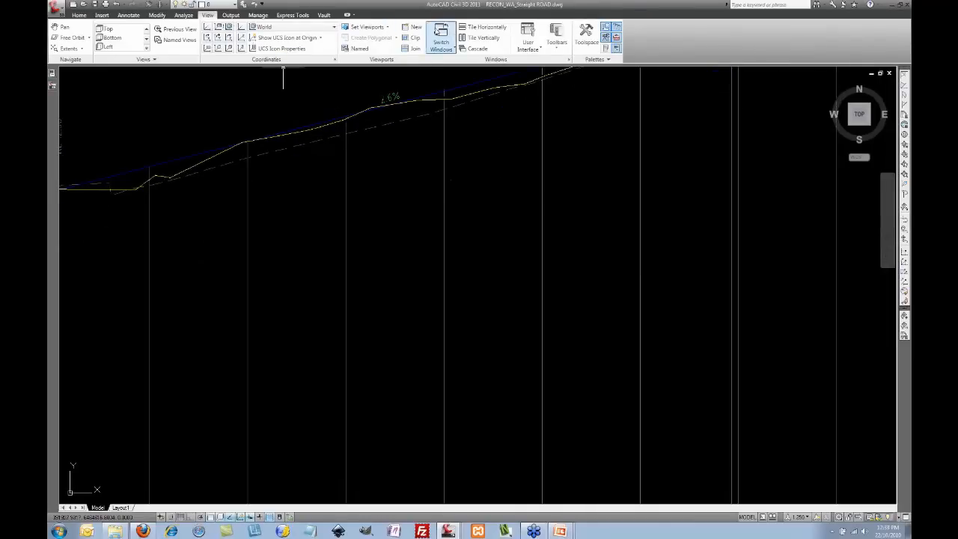
Step: Split the drawing into two horizontal viewports and set the bottom one to PLAN view
click(367, 27)
click(377, 60)
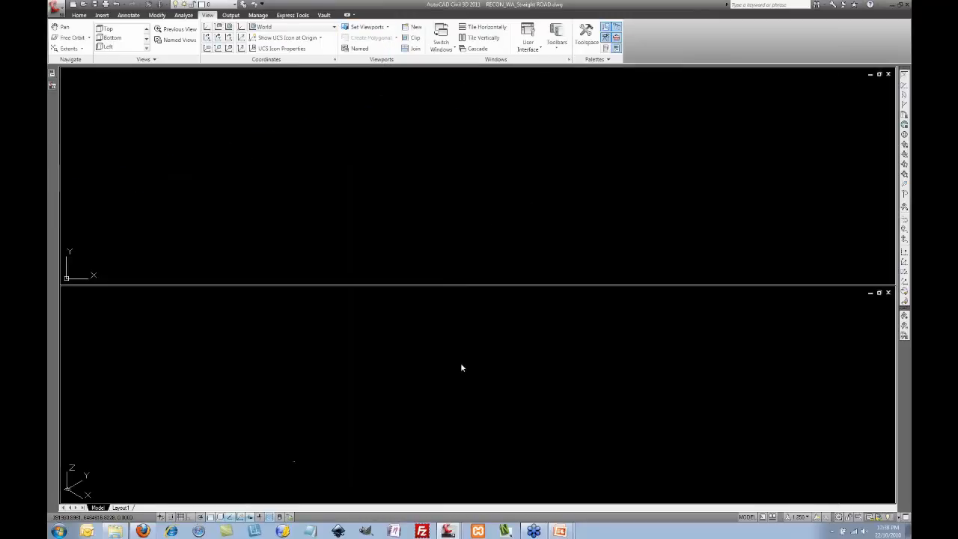
click(439, 341)
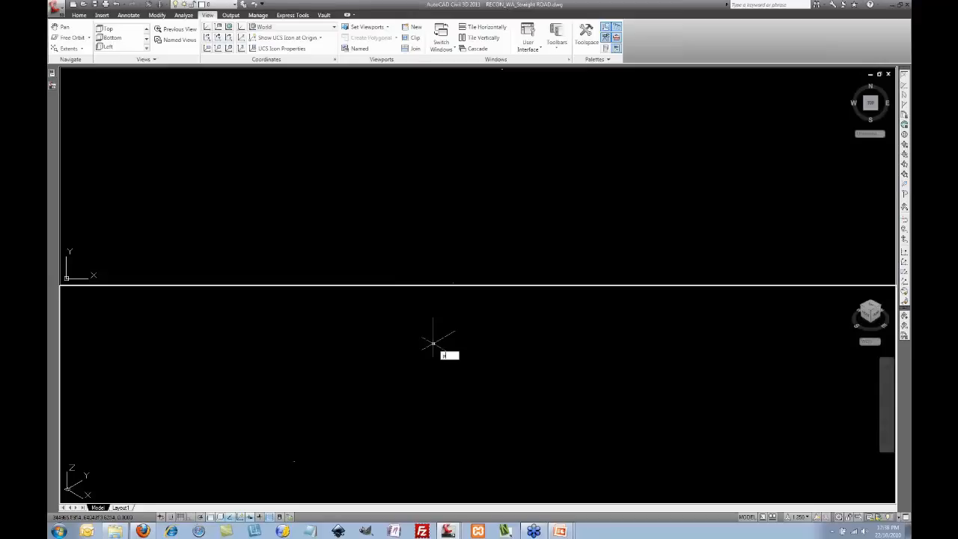
text(plan)
key(Return)
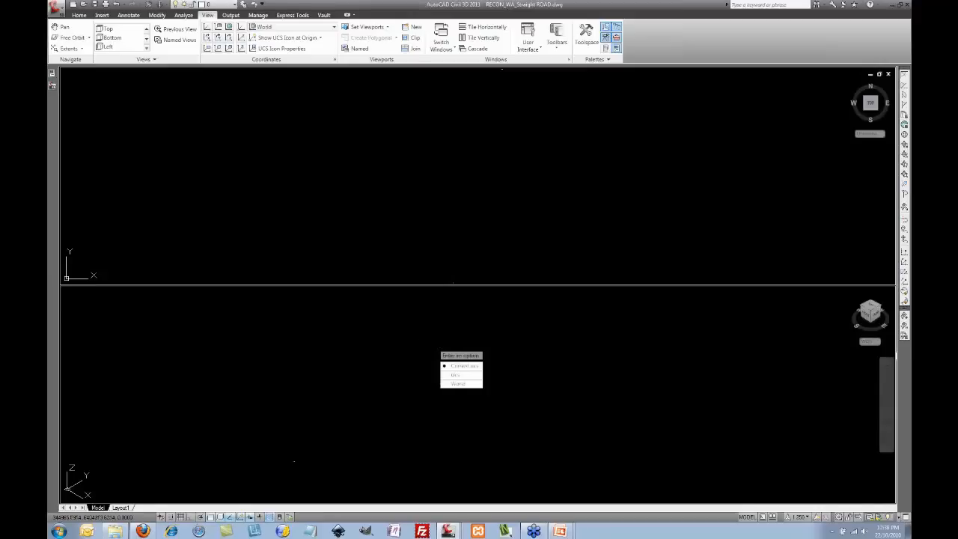
key(Return)
Step: Zoom the top viewport in on the long-section profiles
click(441, 246)
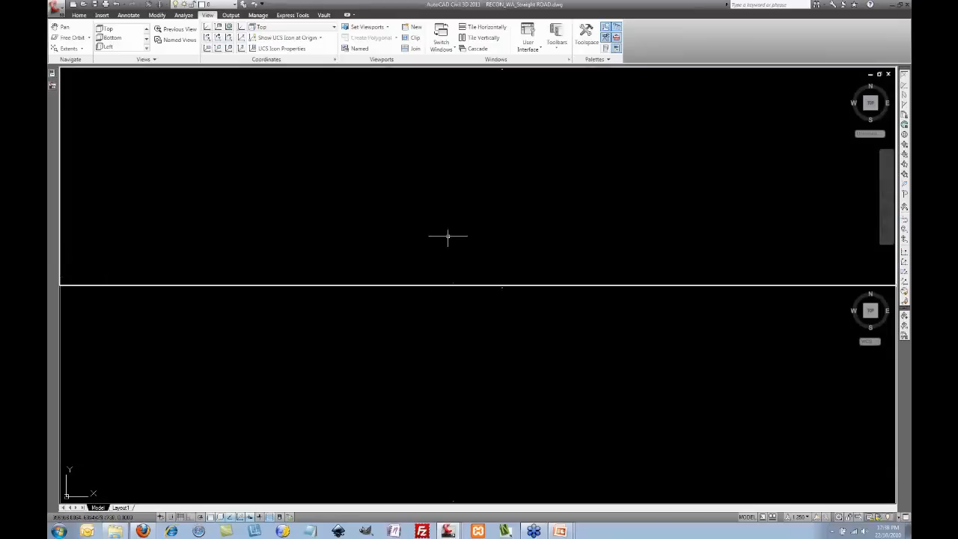
scroll(480, 179, up, 4)
scroll(462, 154, up, 3)
scroll(409, 160, up, 6)
scroll(406, 182, up, 8)
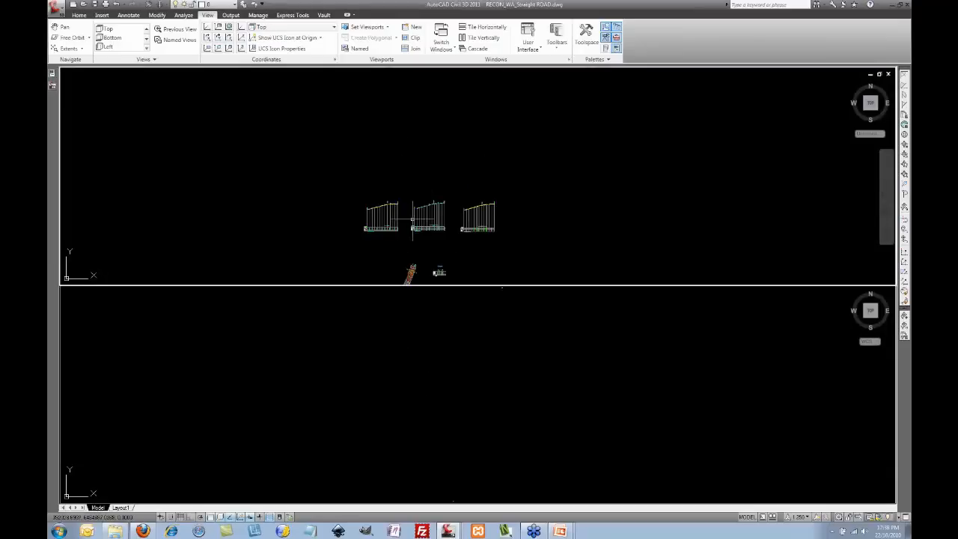
Step: Frame the cross-section in the bottom viewport and the profiles' data bands in the top
click(464, 330)
middle_drag(483, 316, 462, 372)
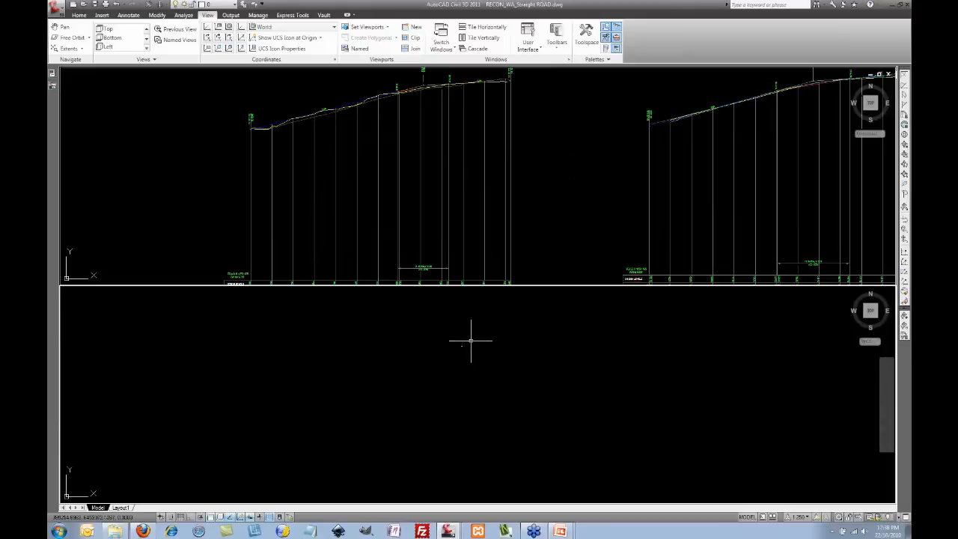
scroll(468, 345, up, 5)
scroll(404, 361, up, 6)
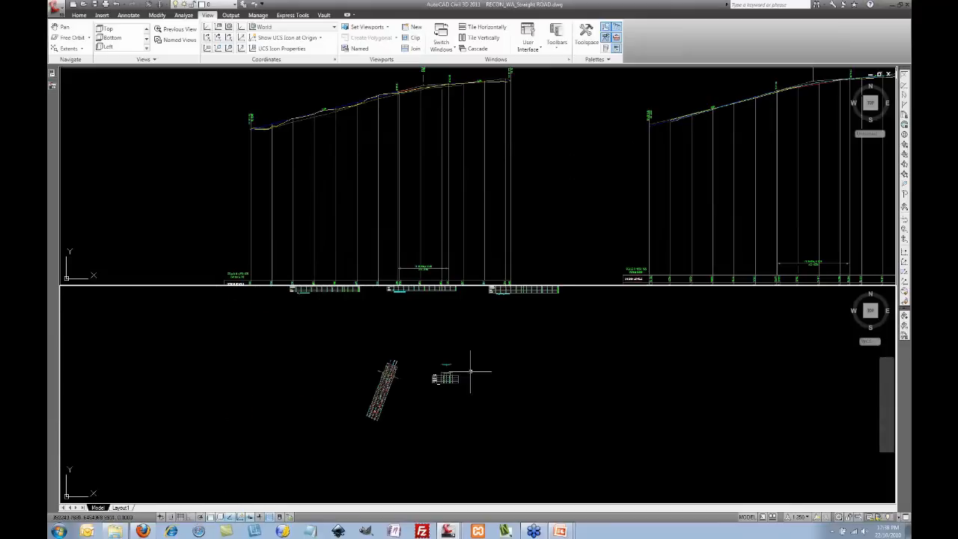
scroll(430, 363, up, 5)
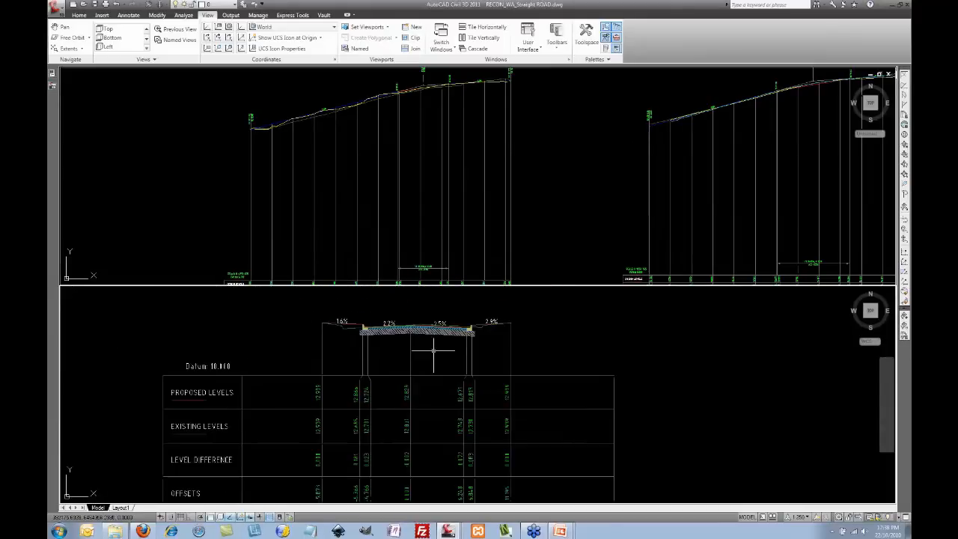
scroll(462, 350, down, 2)
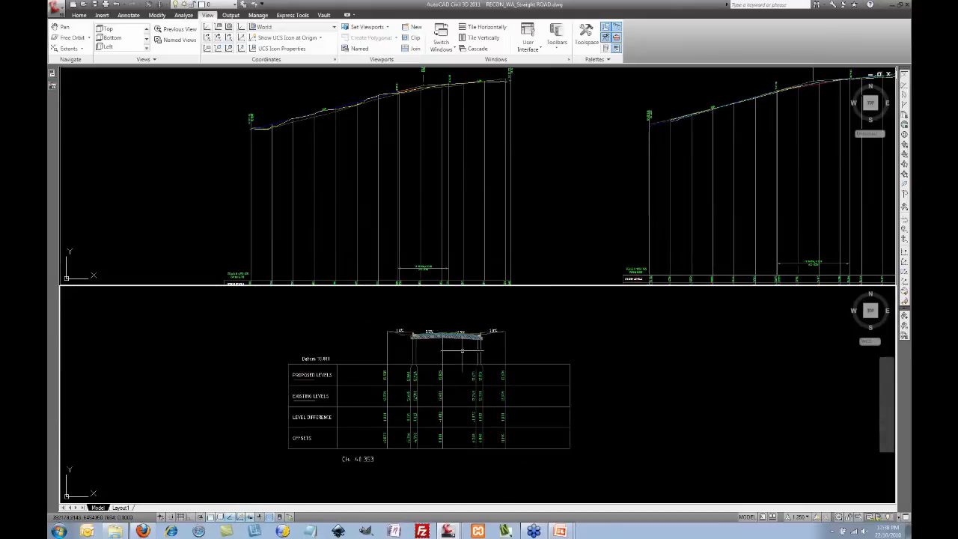
click(561, 207)
middle_drag(554, 208, 566, 188)
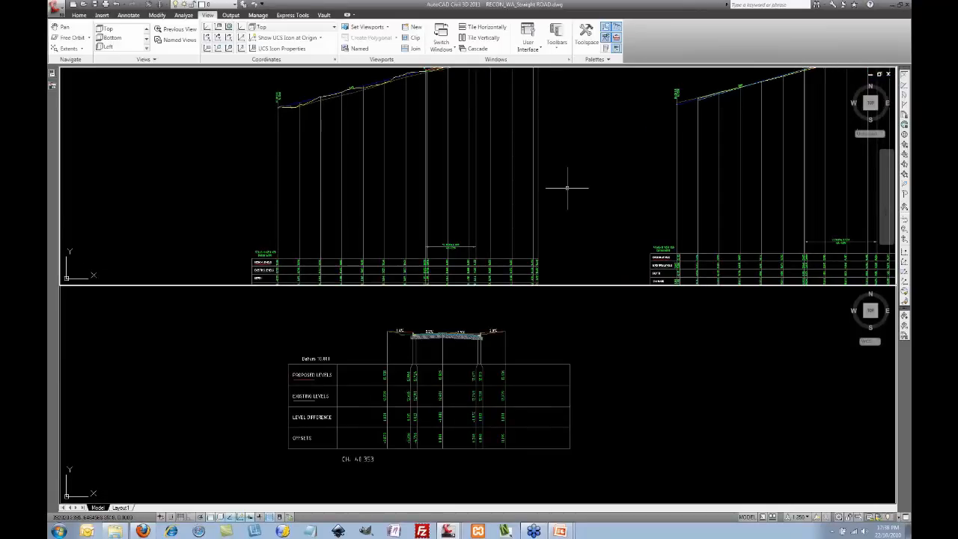
click(78, 15)
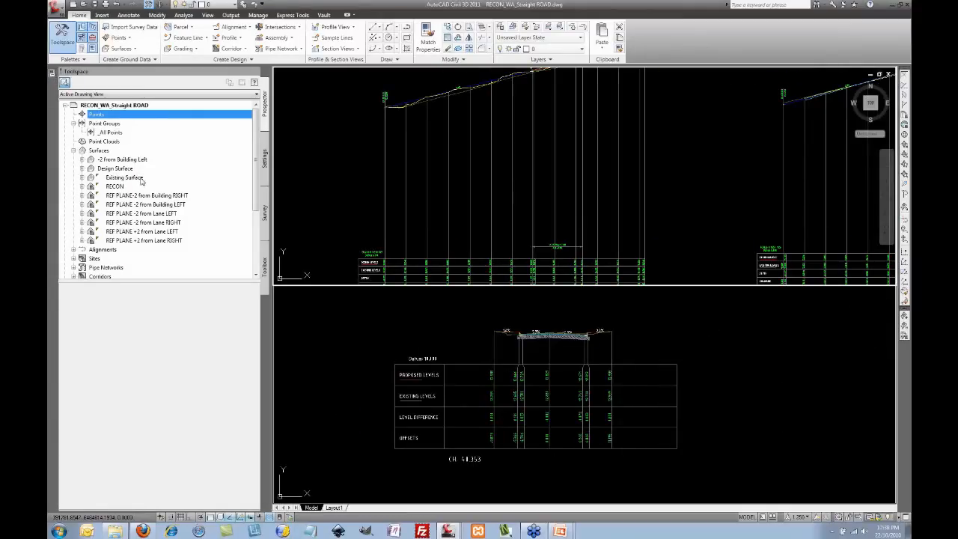
Step: Select the RECON surface in Prospector and frame the profile and cross-section viewports
click(116, 187)
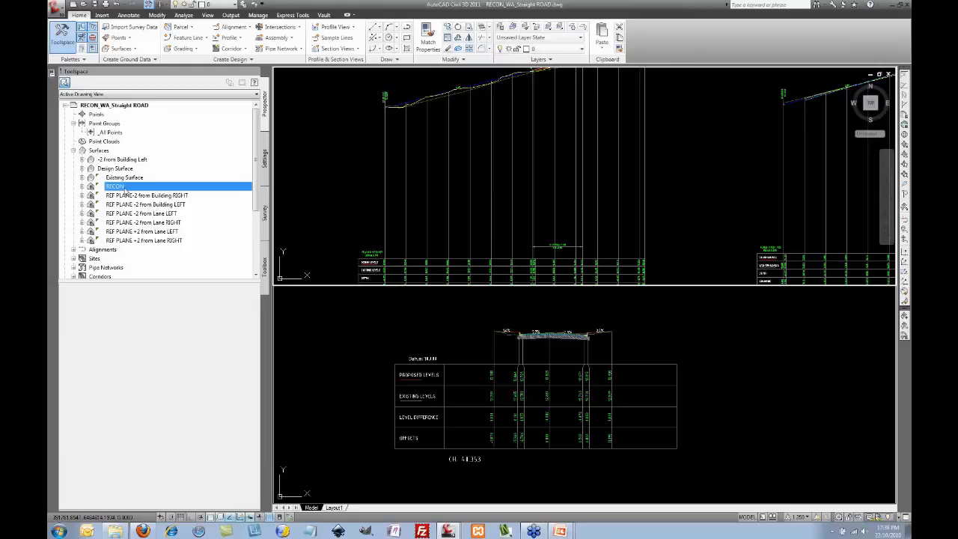
middle_drag(385, 148, 371, 181)
scroll(390, 149, up, 3)
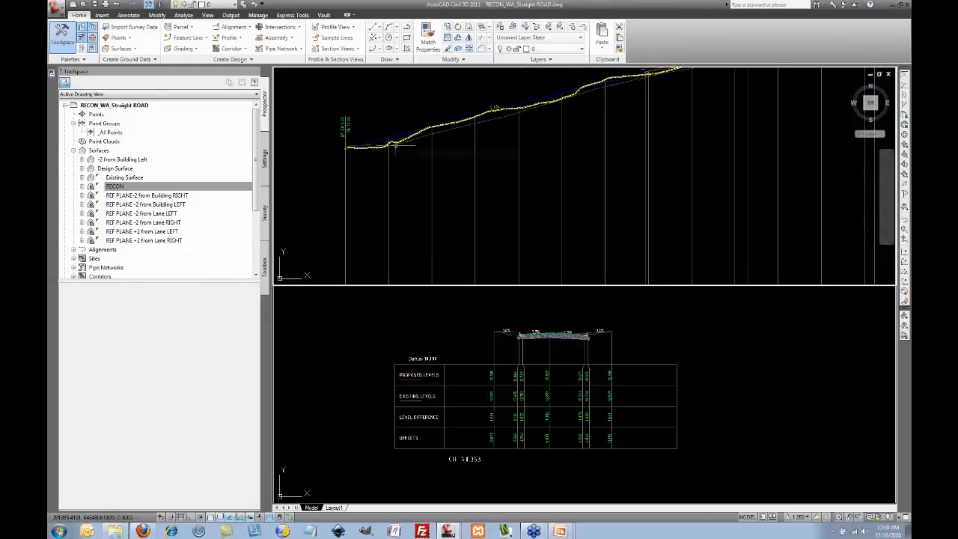
click(440, 321)
middle_drag(446, 338, 398, 338)
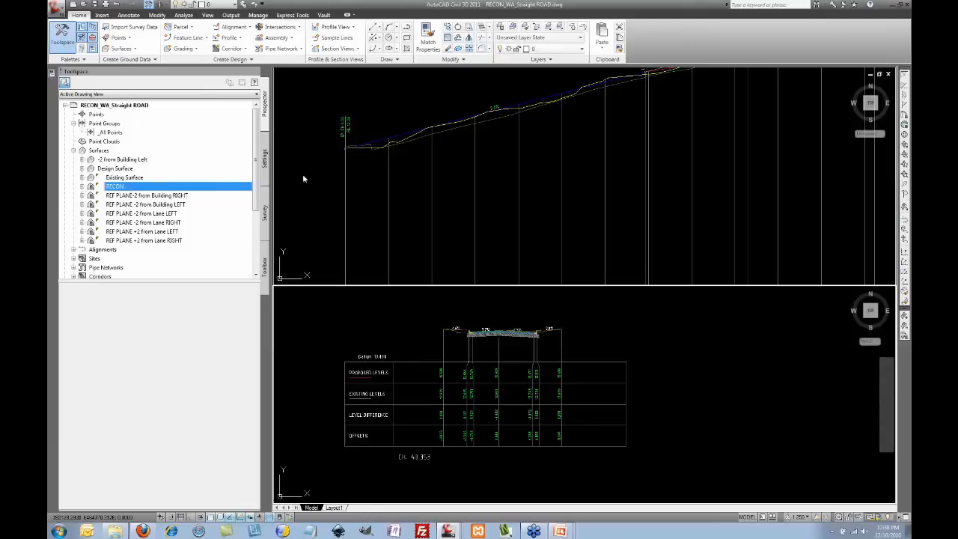
click(492, 209)
scroll(479, 196, down, 3)
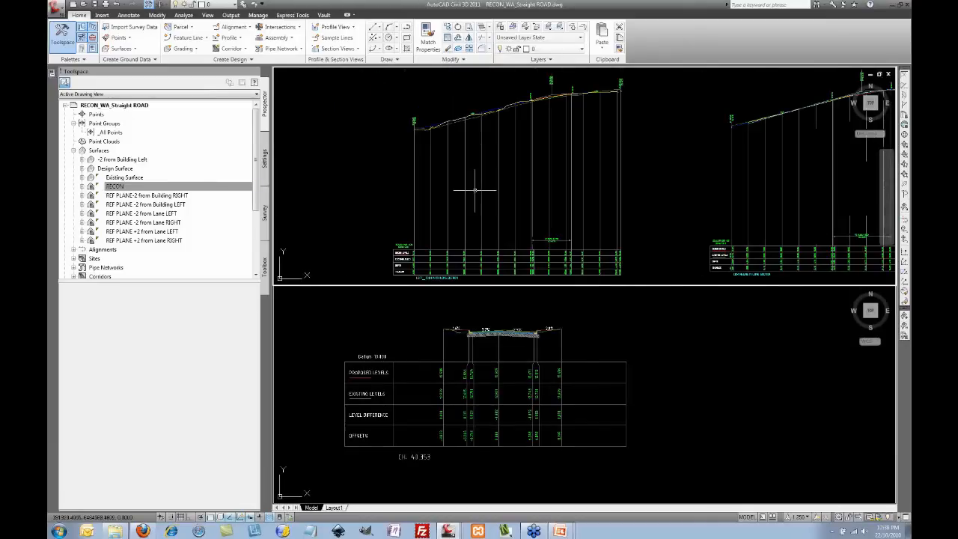
scroll(472, 258, up, 4)
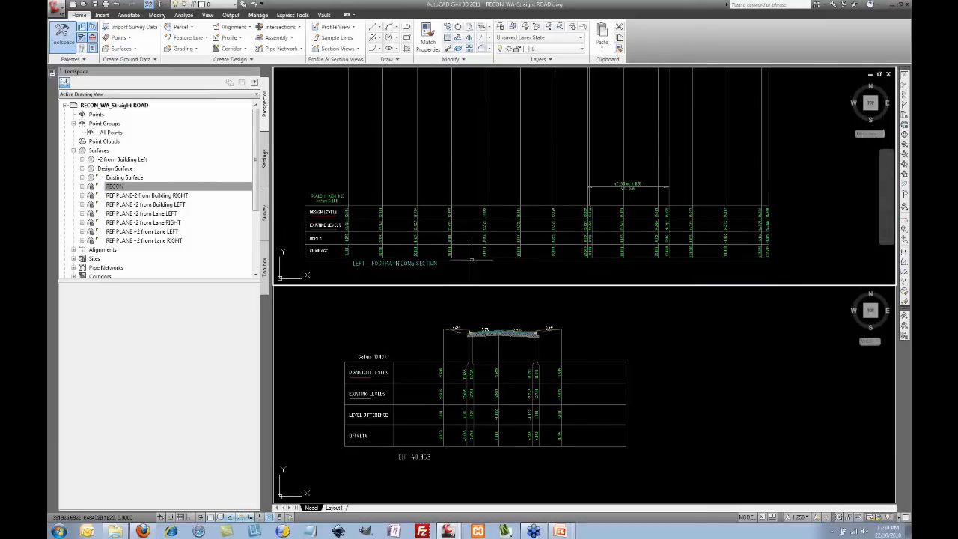
scroll(479, 240, down, 5)
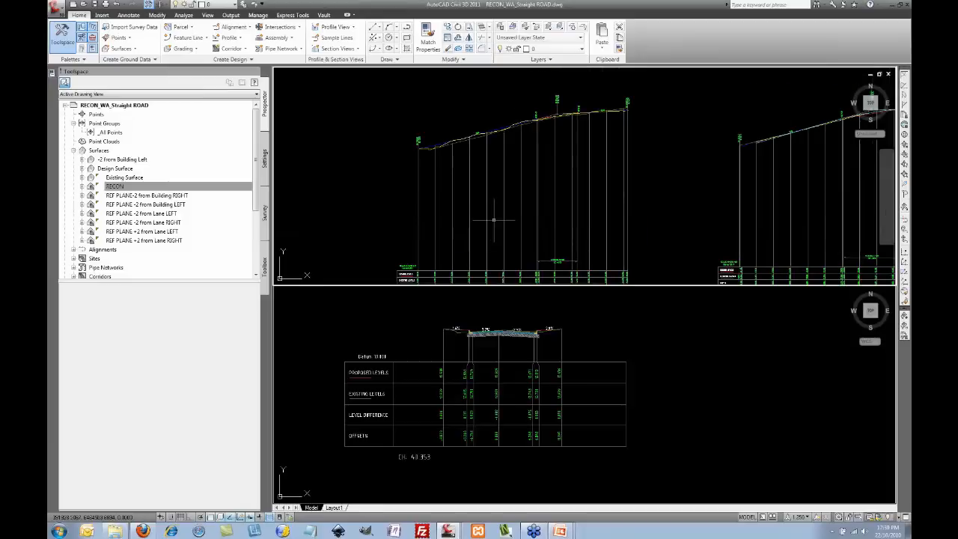
scroll(494, 220, up, 5)
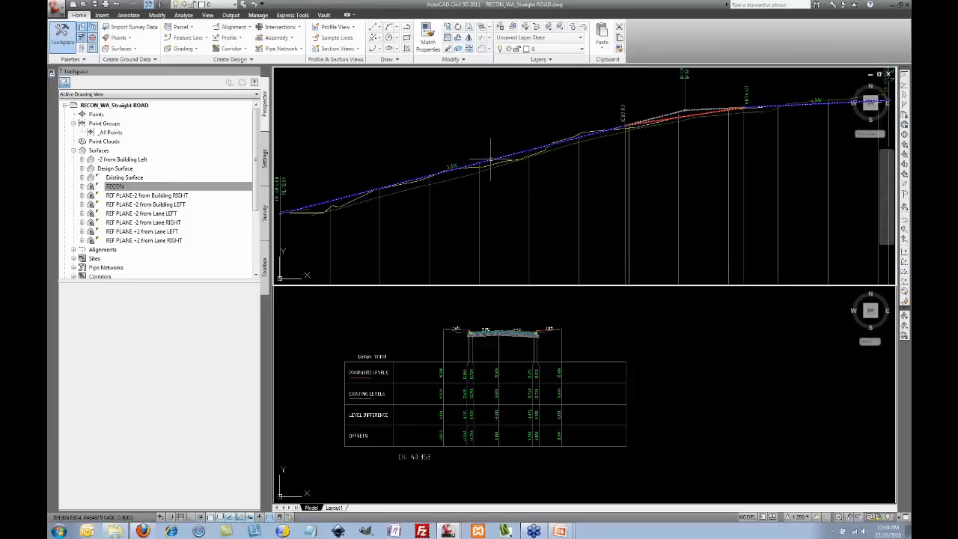
Step: Select the Design Left Footpath profile and stretch its first grade point to a new level
click(491, 161)
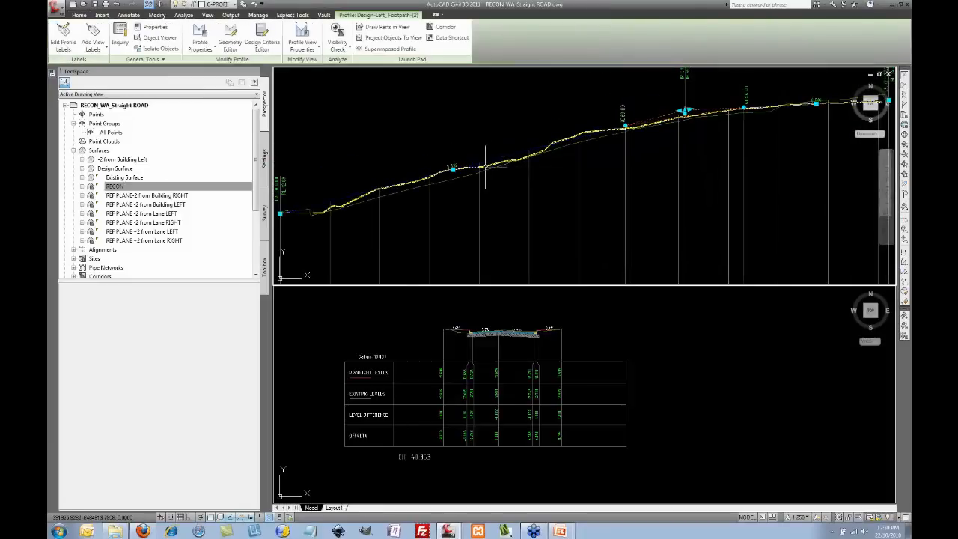
scroll(487, 164, up, 2)
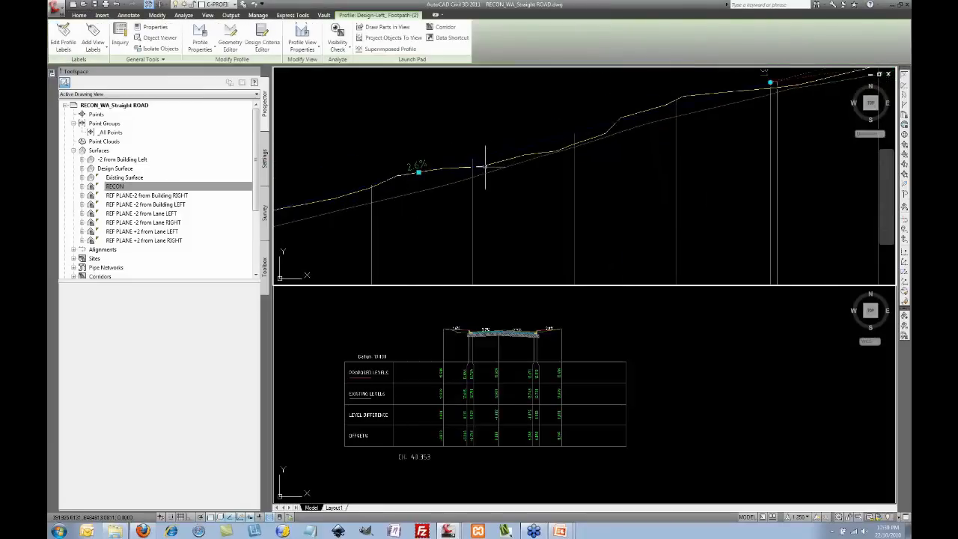
click(418, 172)
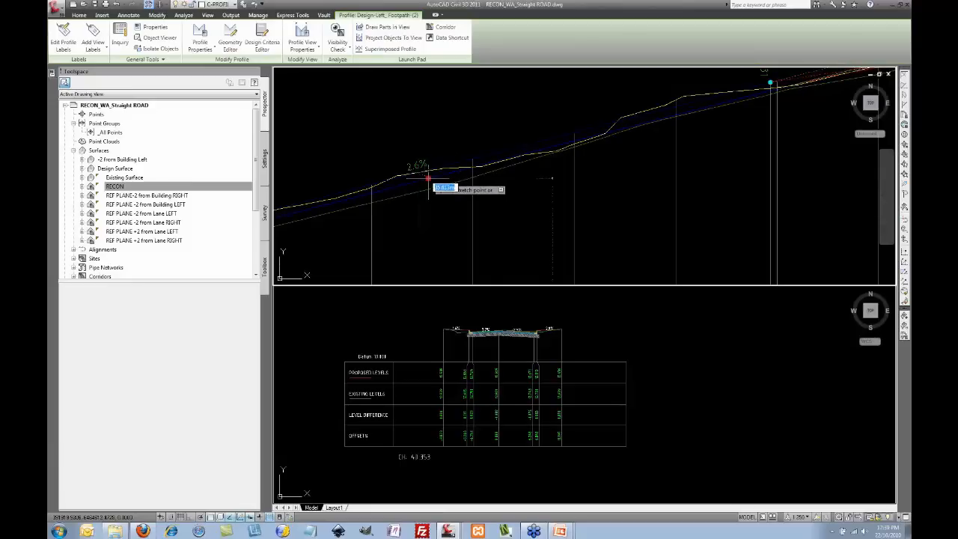
click(430, 181)
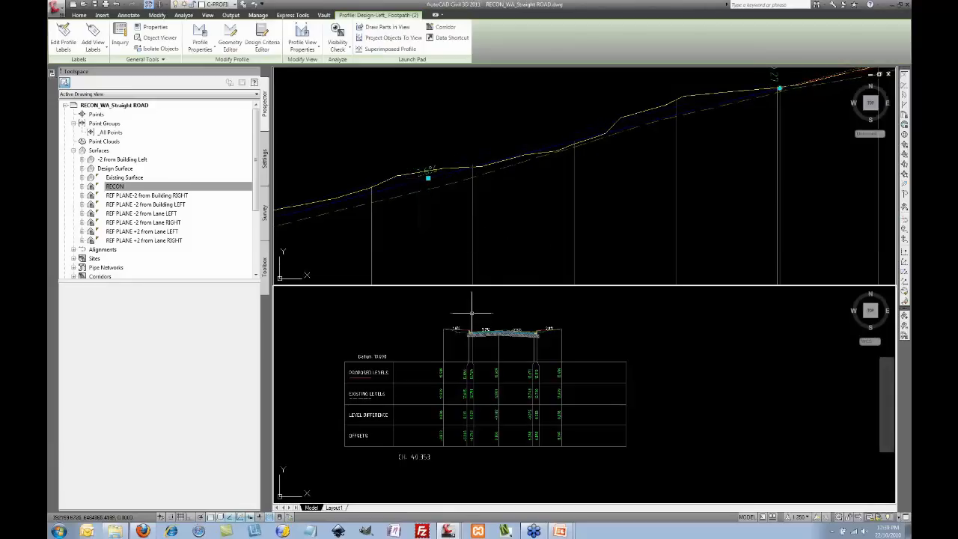
scroll(458, 323, up, 4)
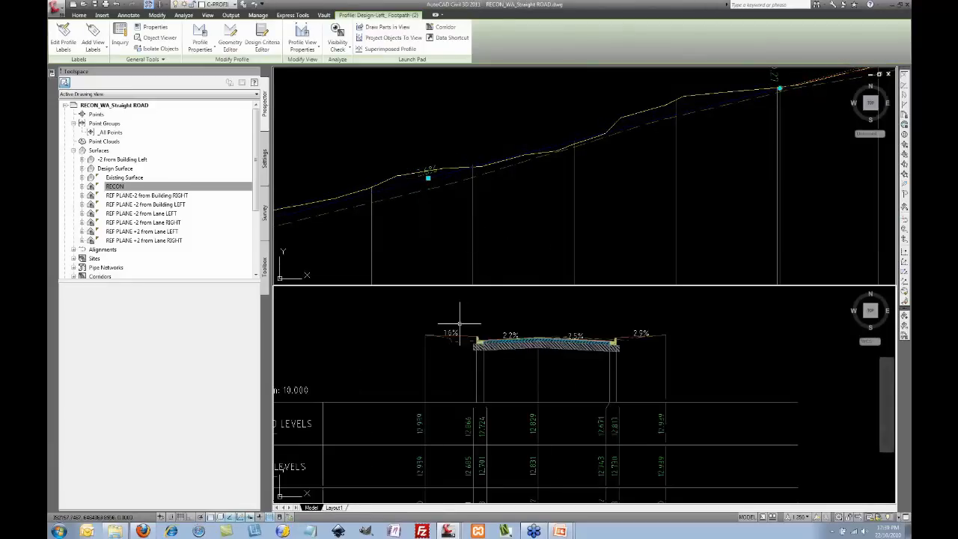
middle_drag(462, 318, 460, 317)
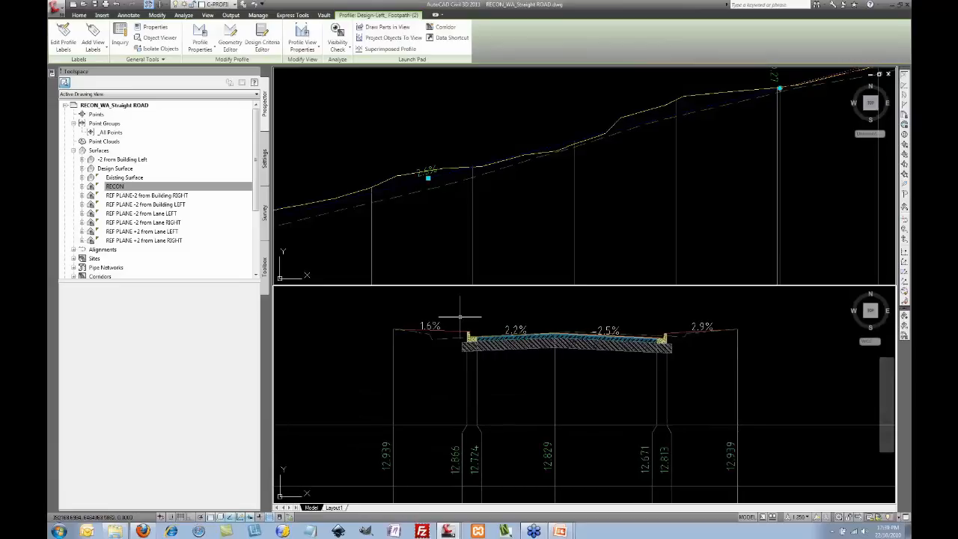
Step: Restretch the grade point, rebuild the RECON surface, and drag the grade up to 2.6%
right_click(128, 188)
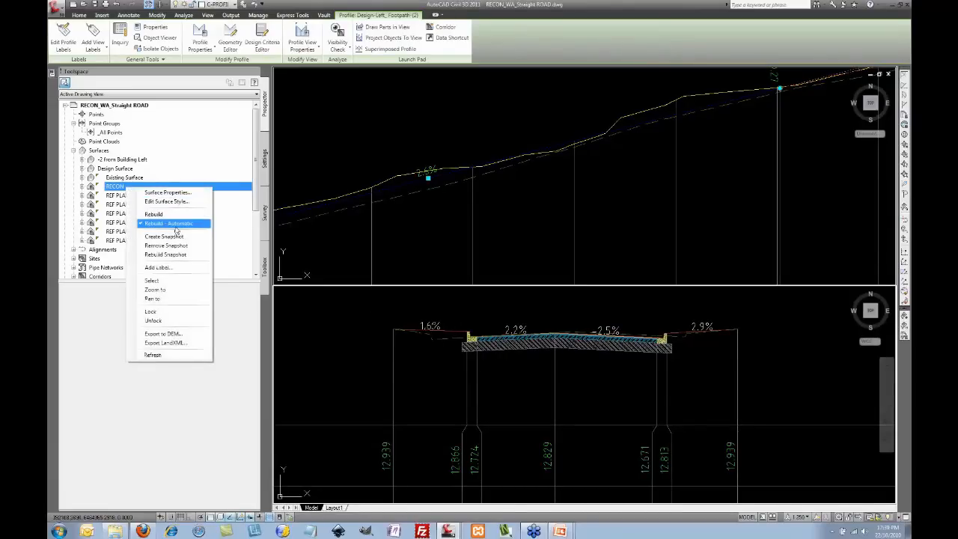
click(430, 233)
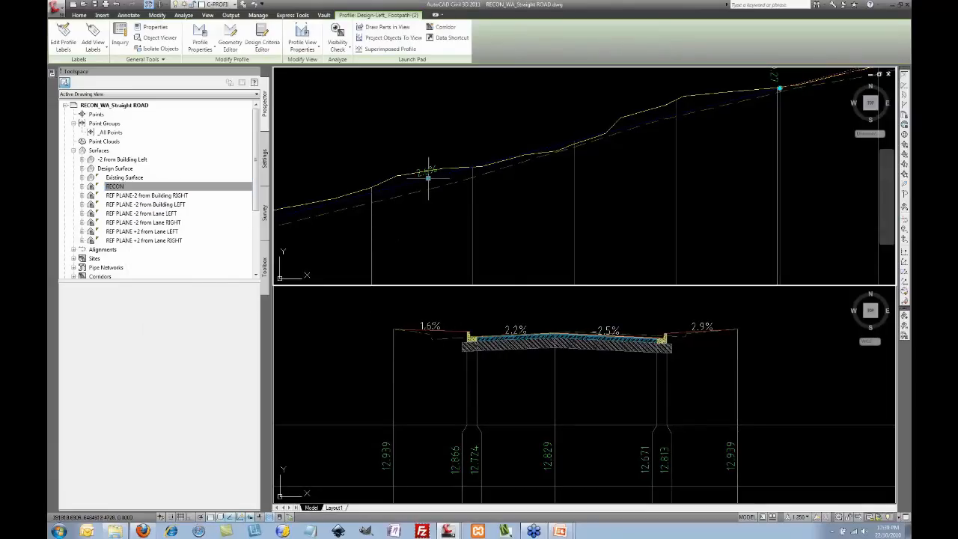
click(427, 178)
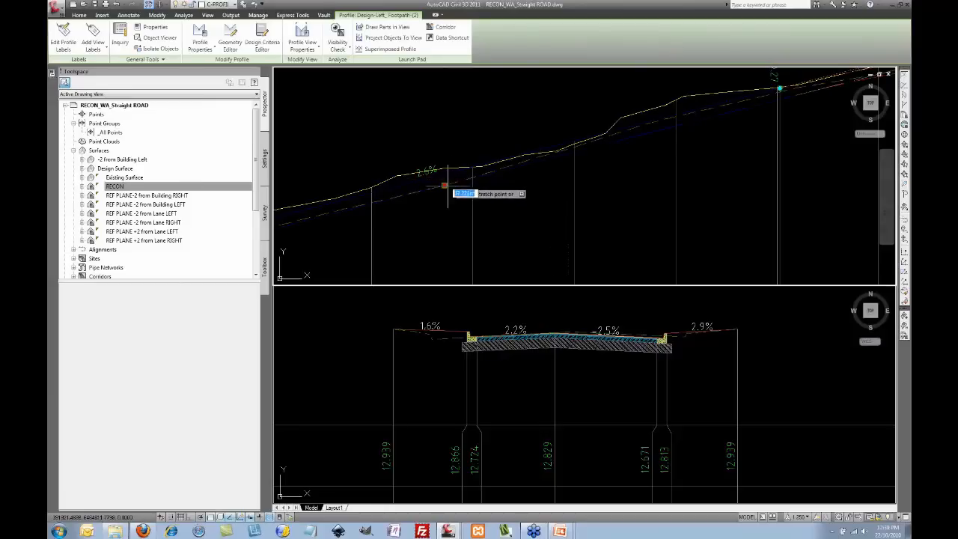
click(446, 194)
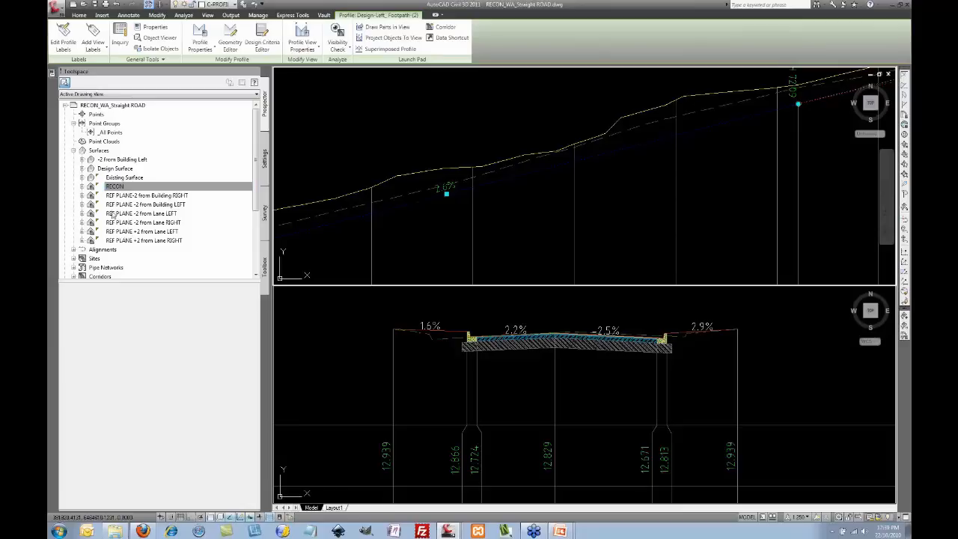
right_click(131, 187)
click(155, 216)
drag(447, 194, 437, 133)
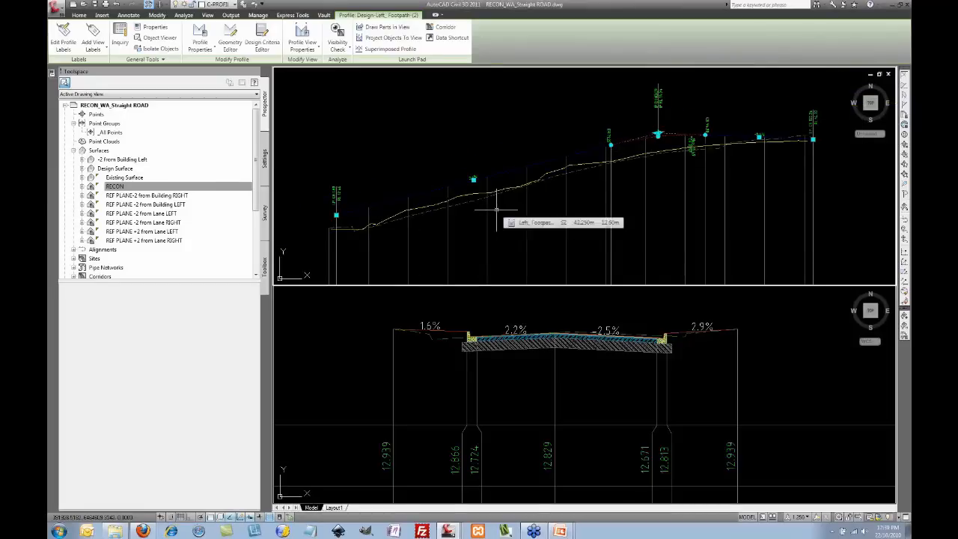
Step: Pan to the third profile view and select its profile showing the 2.8% start grade
scroll(532, 208, down, 5)
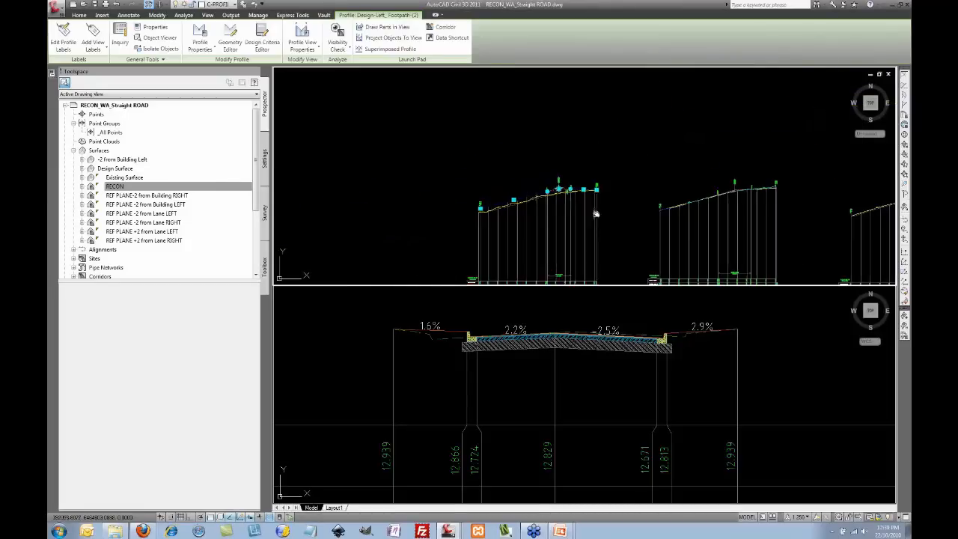
middle_drag(596, 213, 354, 191)
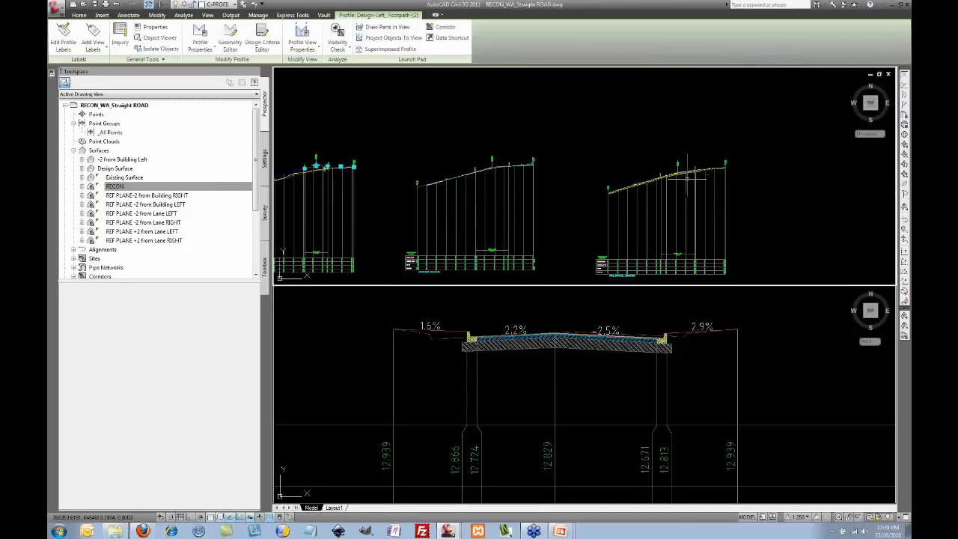
scroll(687, 176, up, 6)
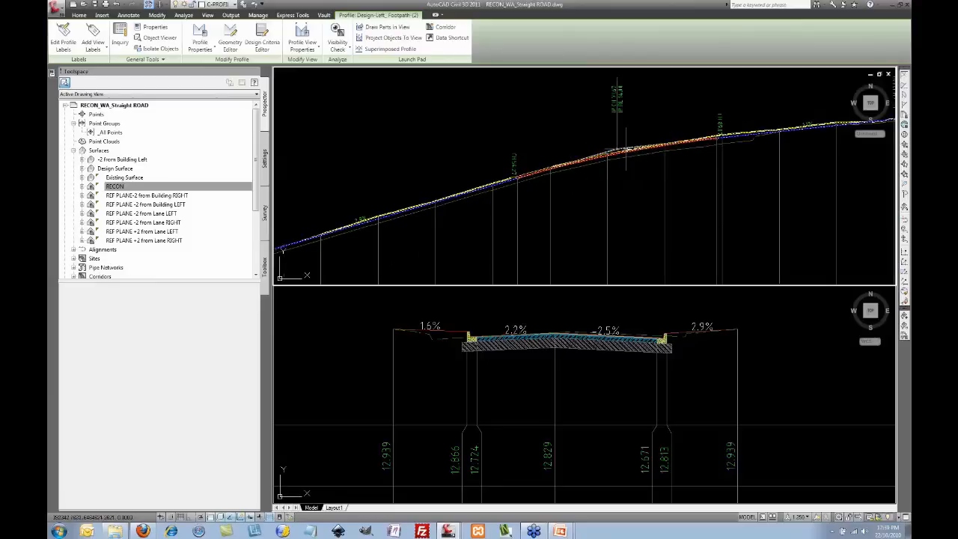
click(626, 150)
middle_drag(483, 197, 574, 162)
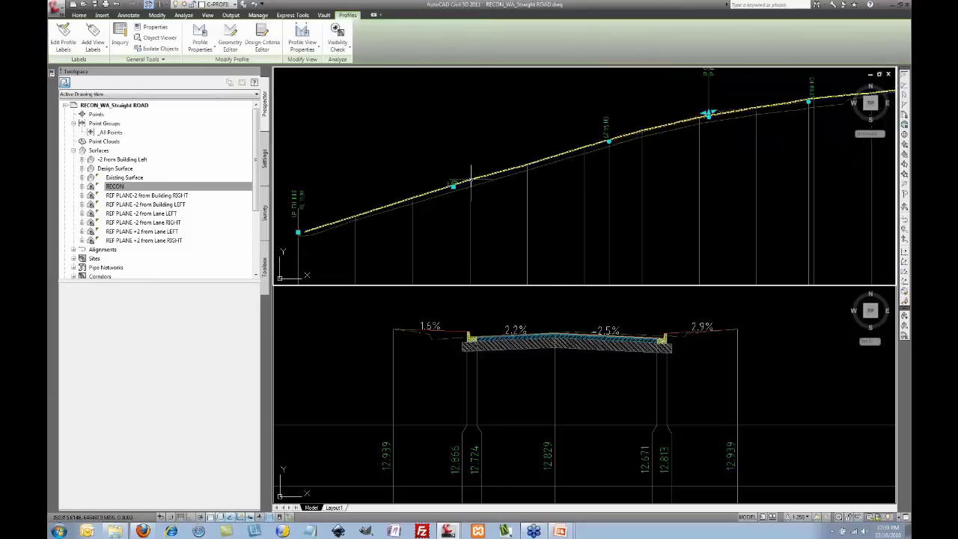
scroll(471, 174, up, 2)
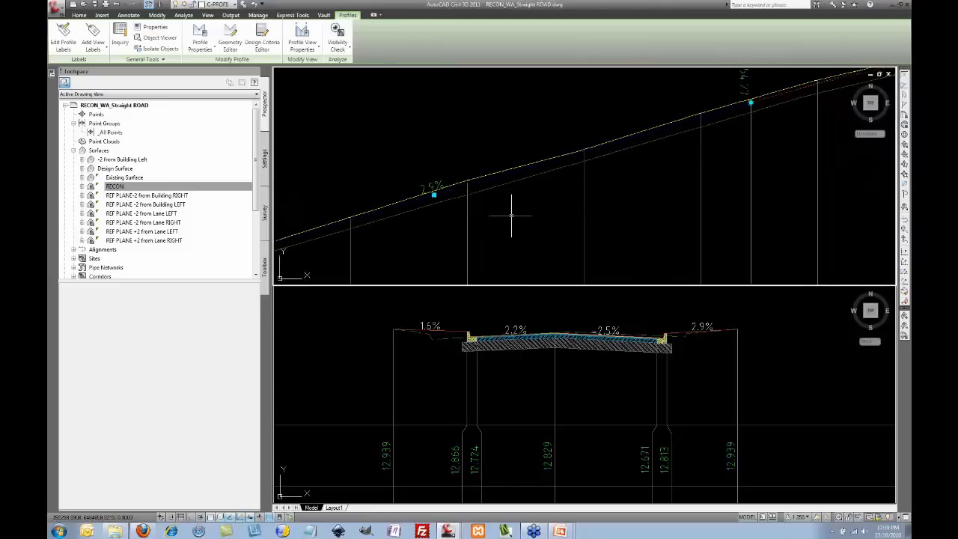
Step: Reframe the profiles and zoom closer into the cross-section in the bottom viewport
scroll(534, 215, down, 1)
scroll(534, 215, down, 3)
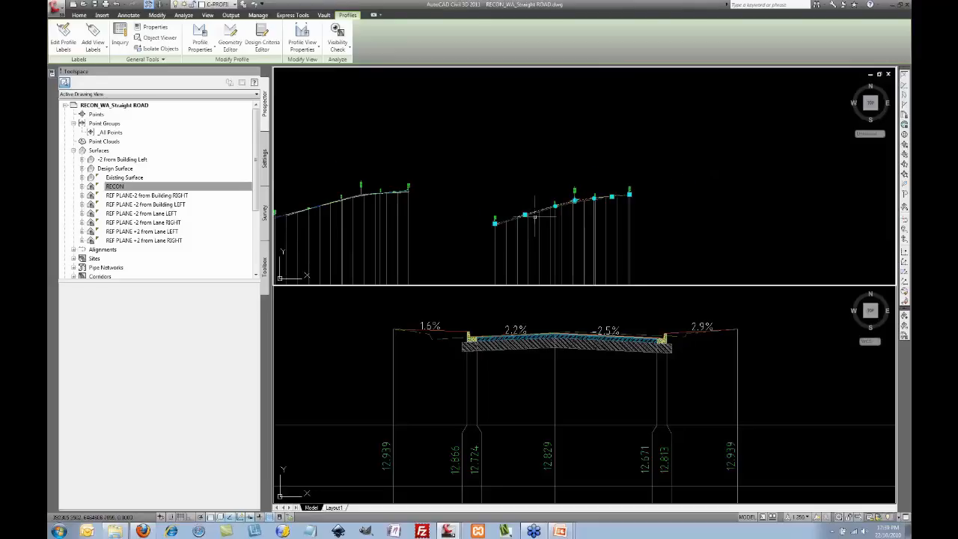
middle_drag(416, 222, 513, 211)
scroll(395, 208, up, 5)
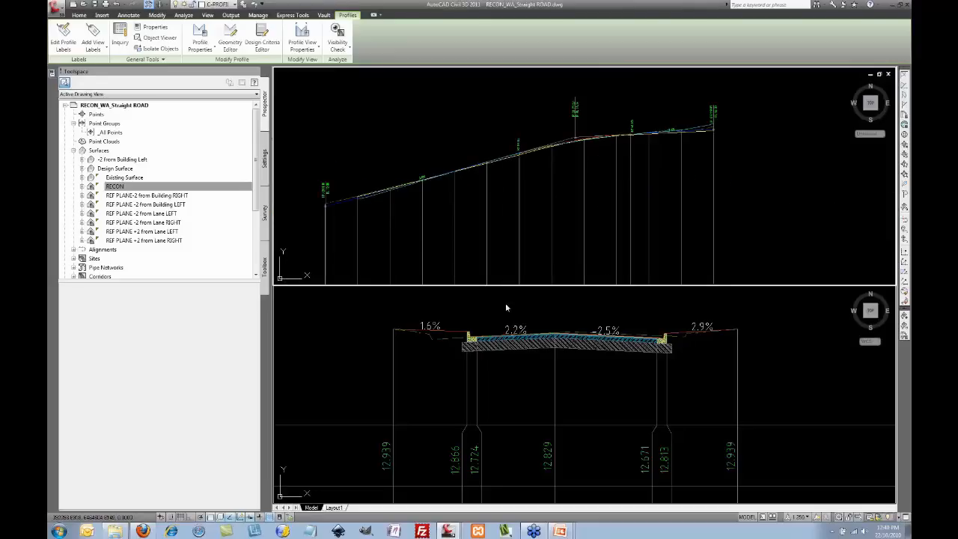
click(541, 322)
scroll(541, 321, up, 3)
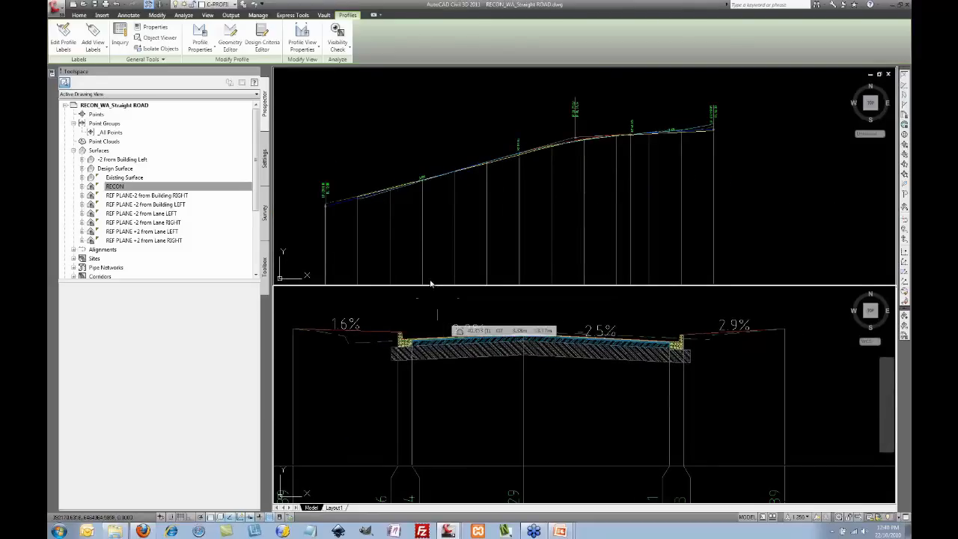
click(539, 161)
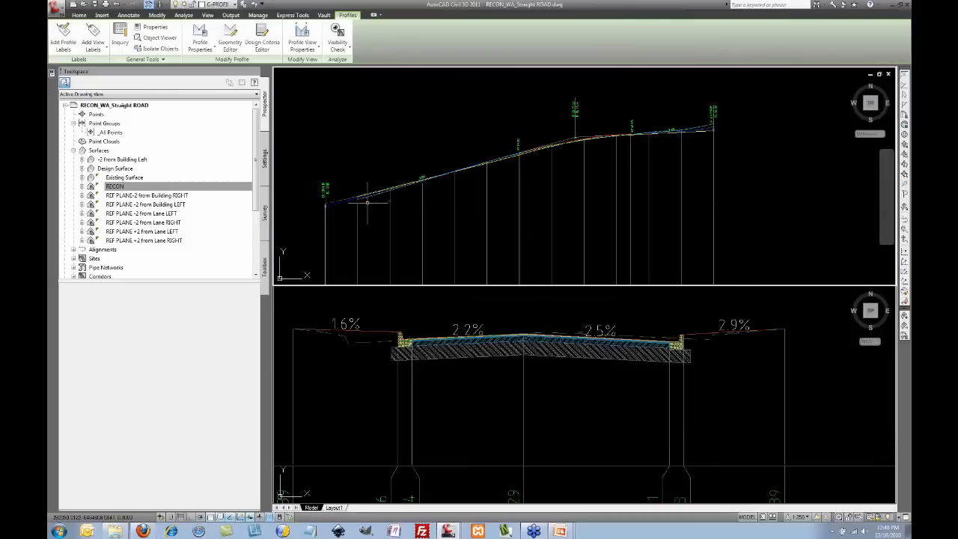
scroll(405, 190, up, 4)
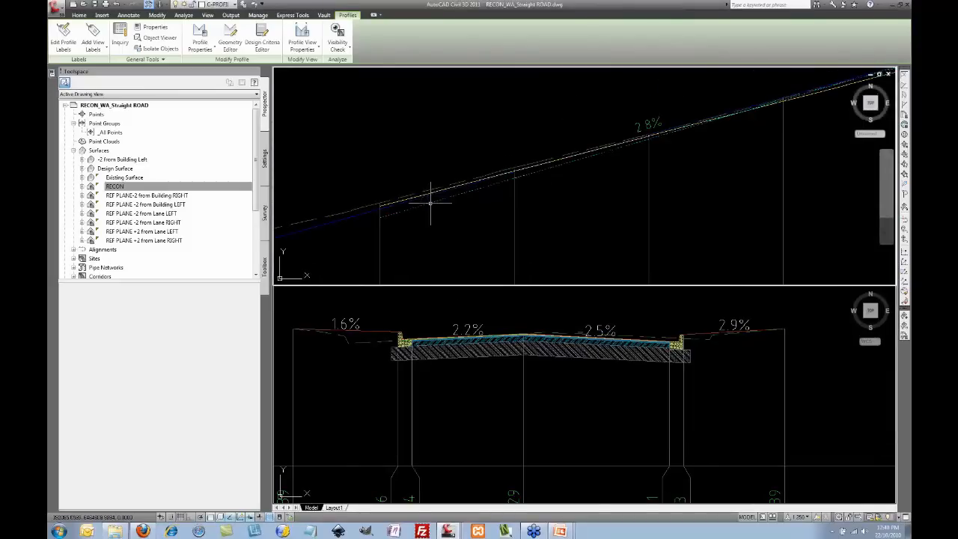
Step: Check the REF PLANE +2 from Lane RIGHT and Lane LEFT profiles one at a time
key(Escape)
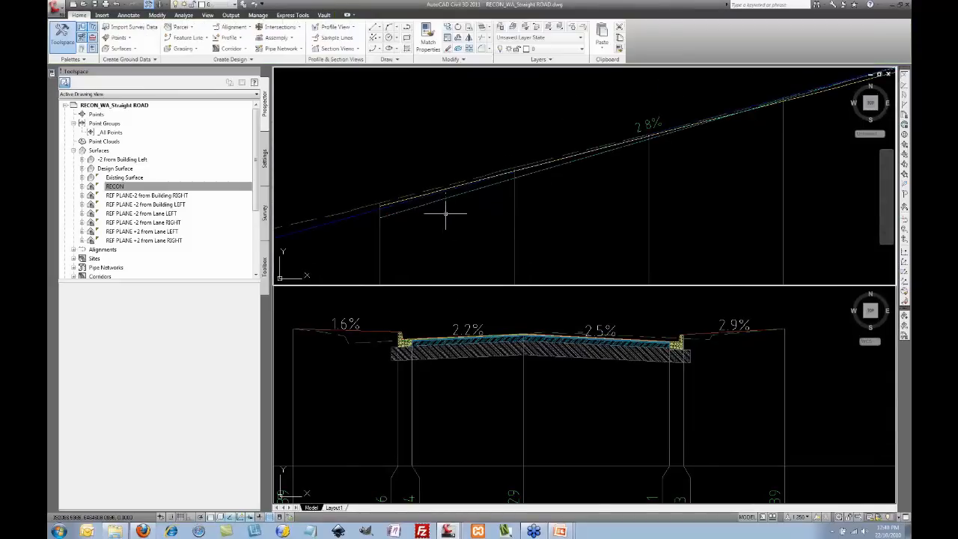
click(442, 193)
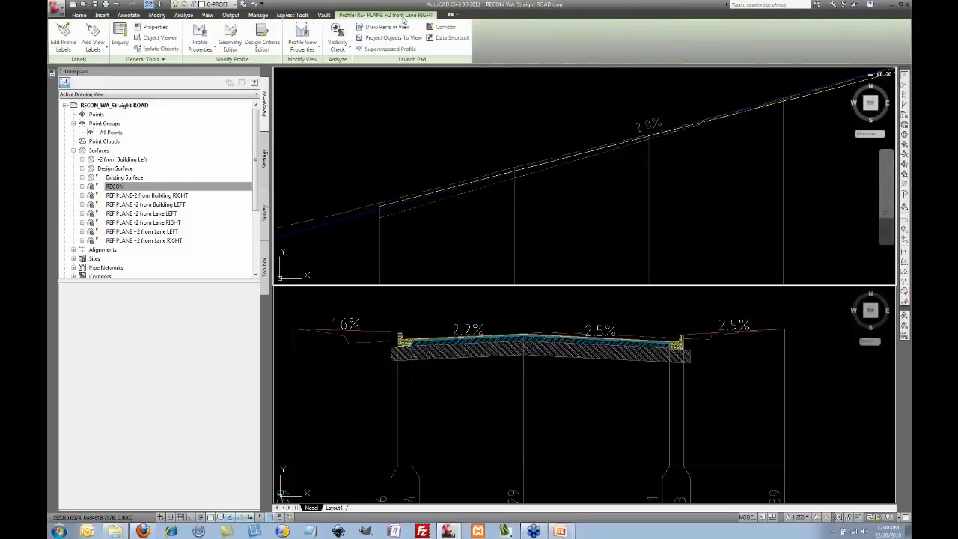
key(Escape)
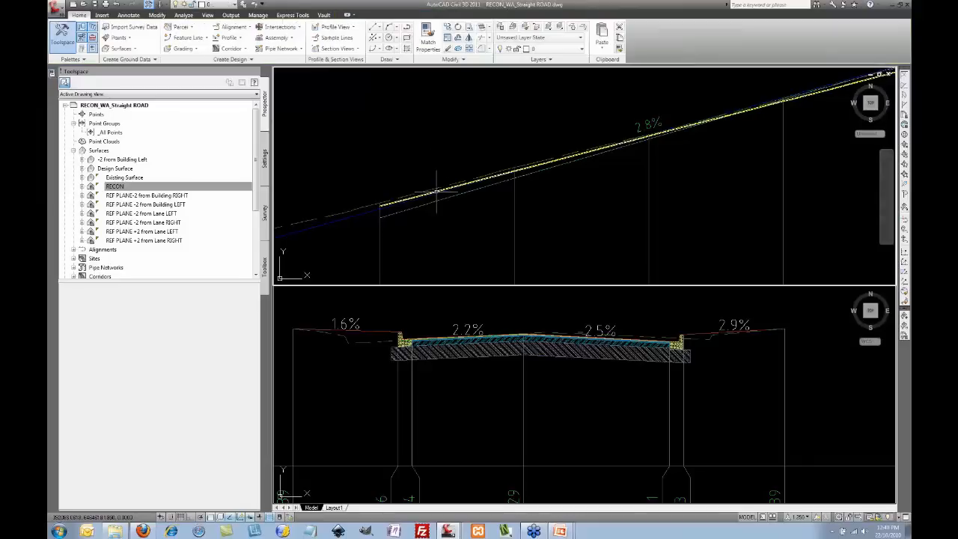
click(438, 193)
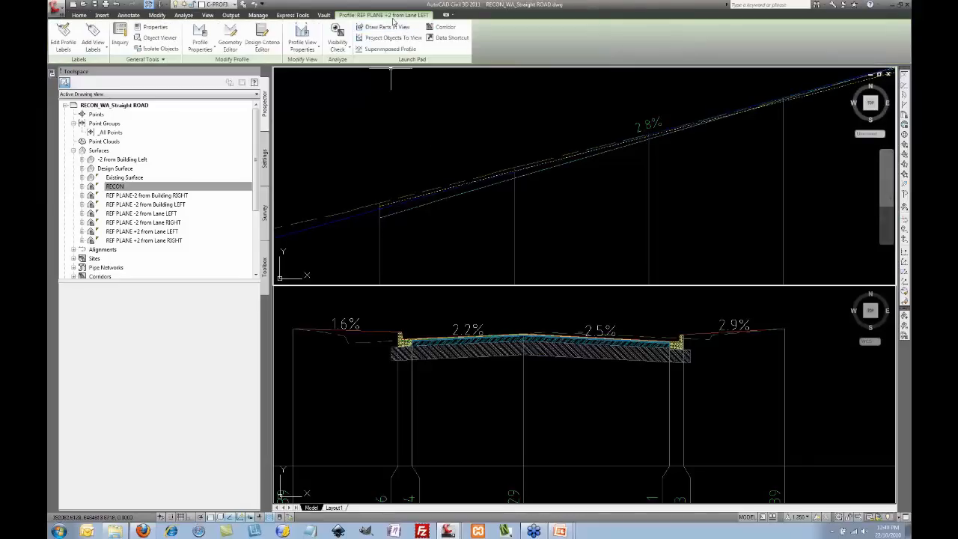
key(Escape)
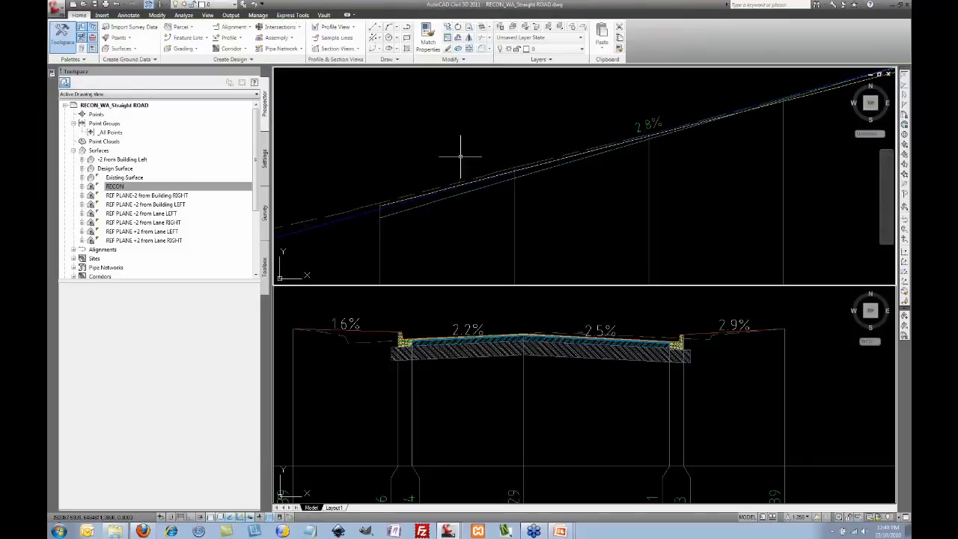
Step: Select the Design-Centreline profile and pan to its right end showing the 1.6% grade
click(474, 196)
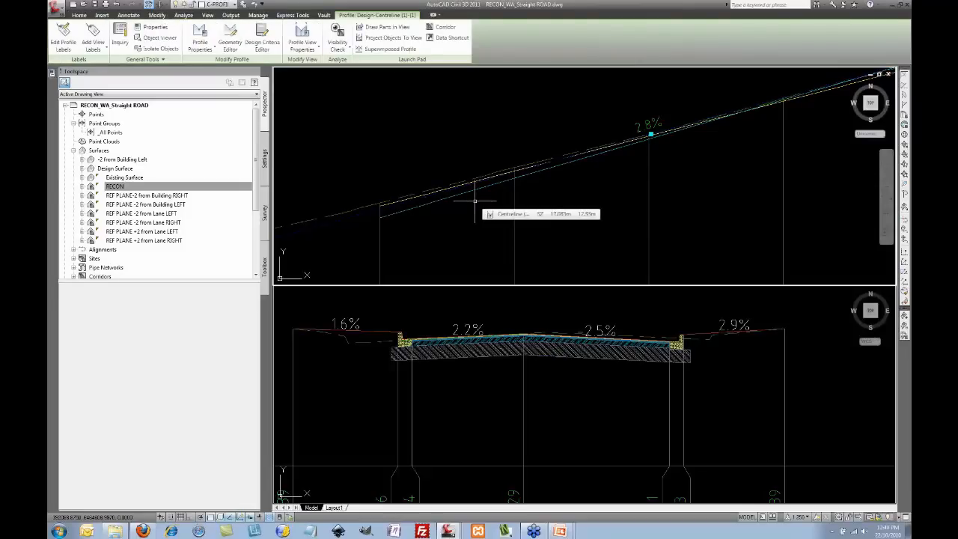
scroll(636, 188, down, 1)
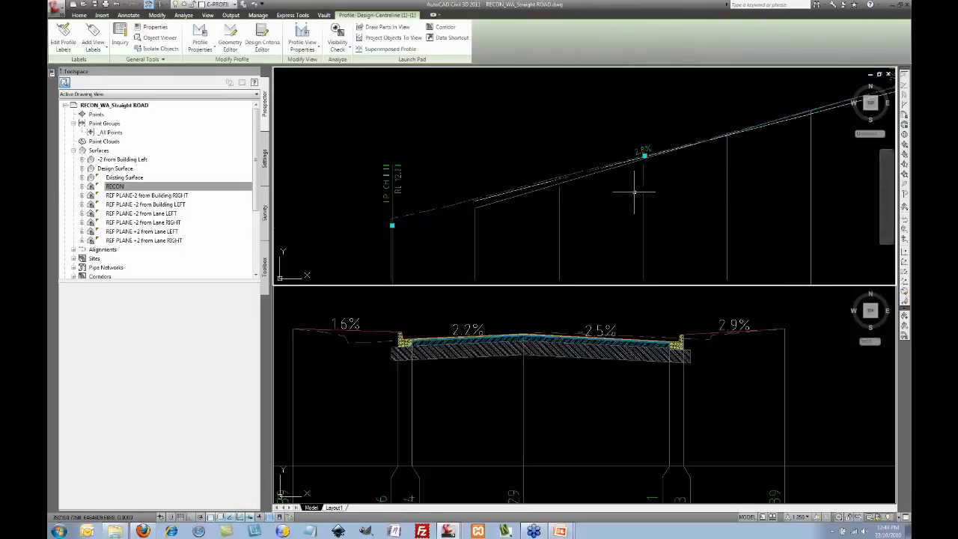
scroll(562, 182, up, 3)
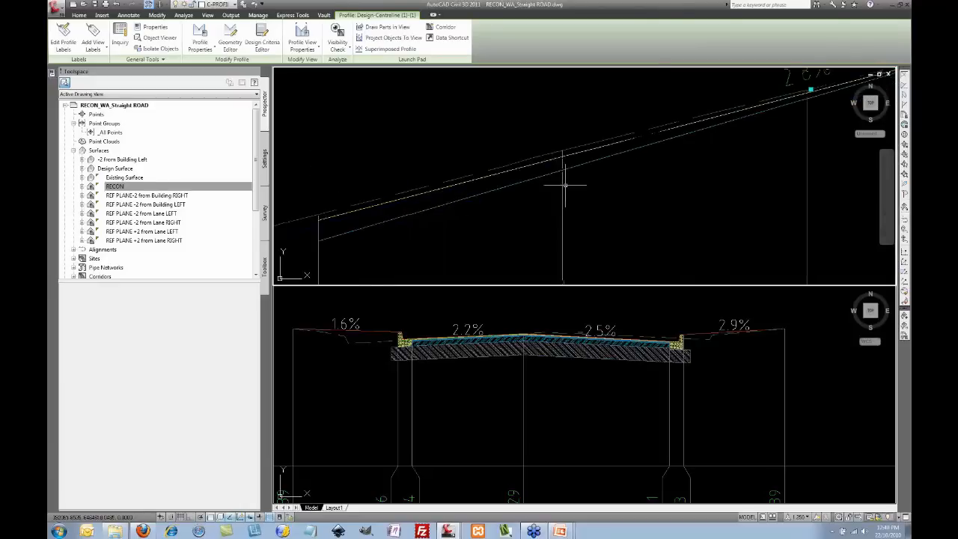
key(Escape)
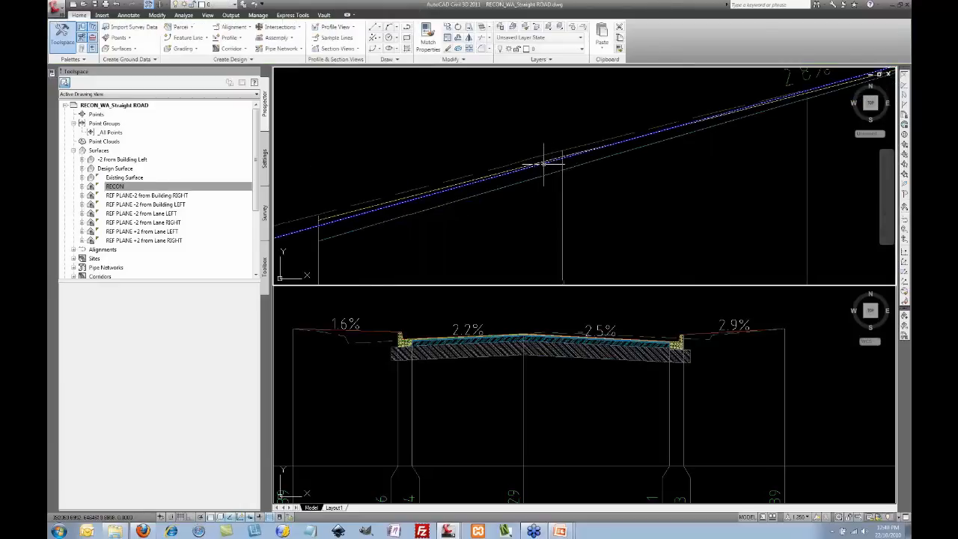
click(544, 162)
scroll(636, 176, down, 3)
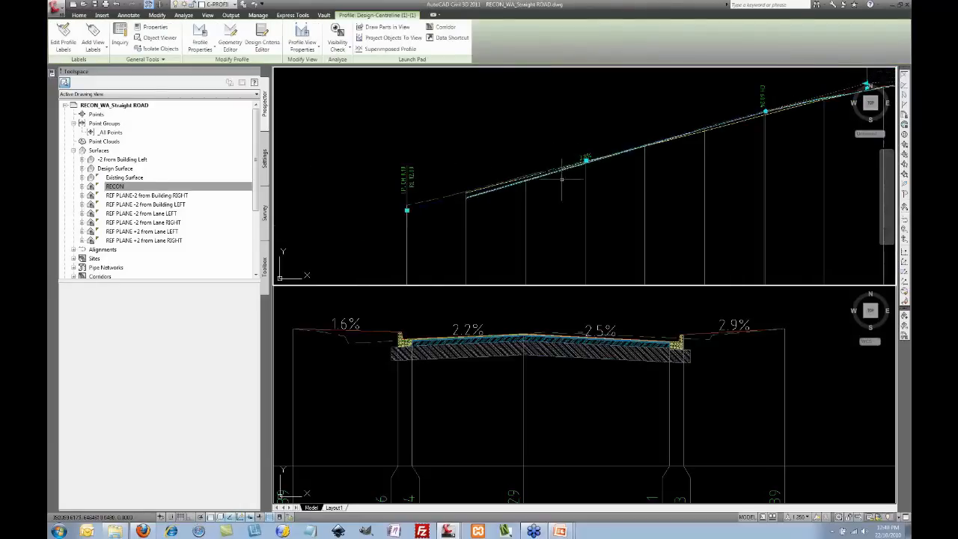
middle_drag(681, 173, 500, 205)
middle_drag(668, 154, 506, 160)
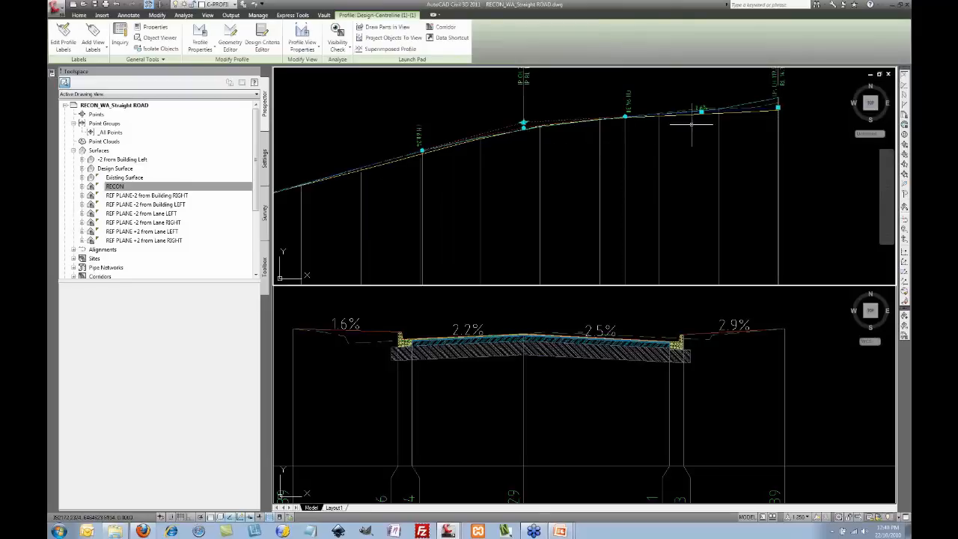
middle_drag(711, 117, 705, 120)
scroll(704, 121, up, 3)
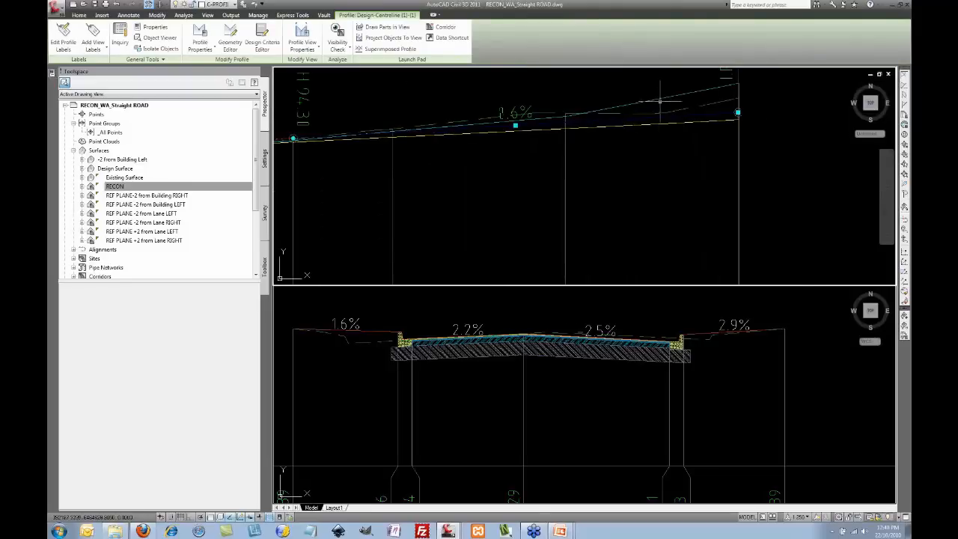
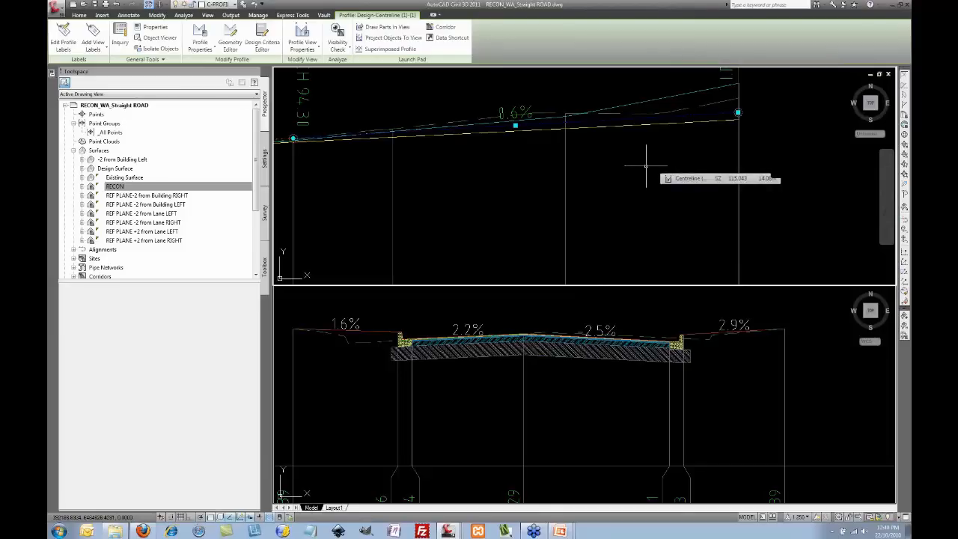
Step: Zoom out to show the full Design-Centreline profile, then return to the Home ribbon
scroll(637, 165, down, 5)
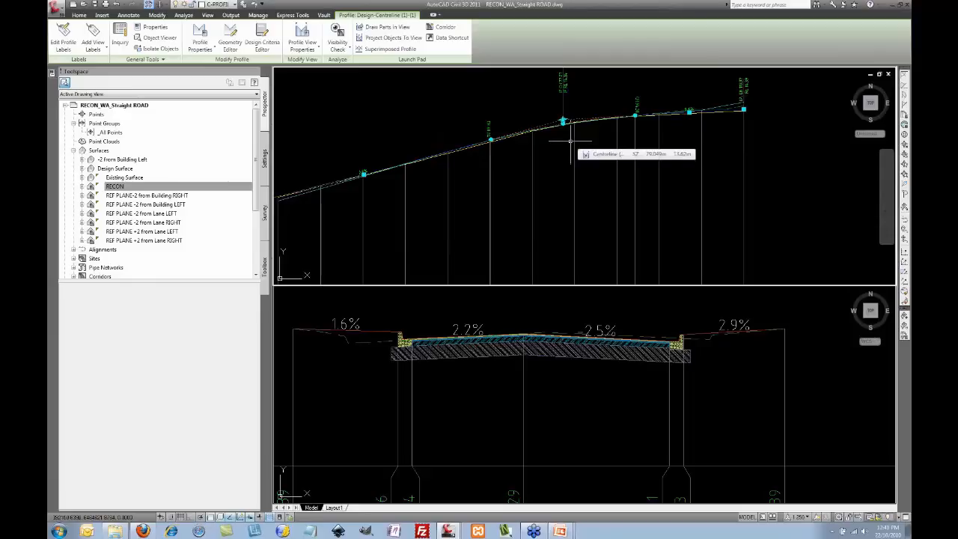
scroll(570, 140, down, 4)
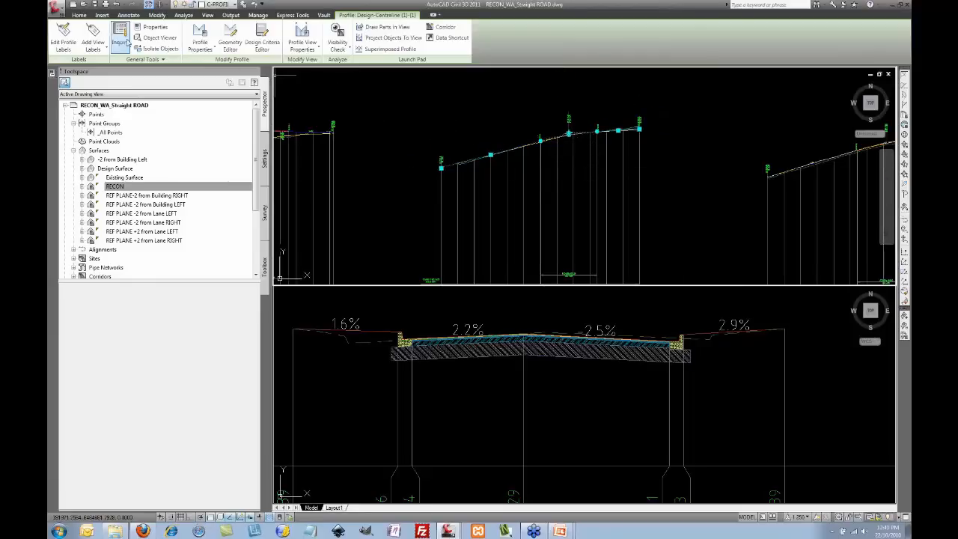
click(78, 15)
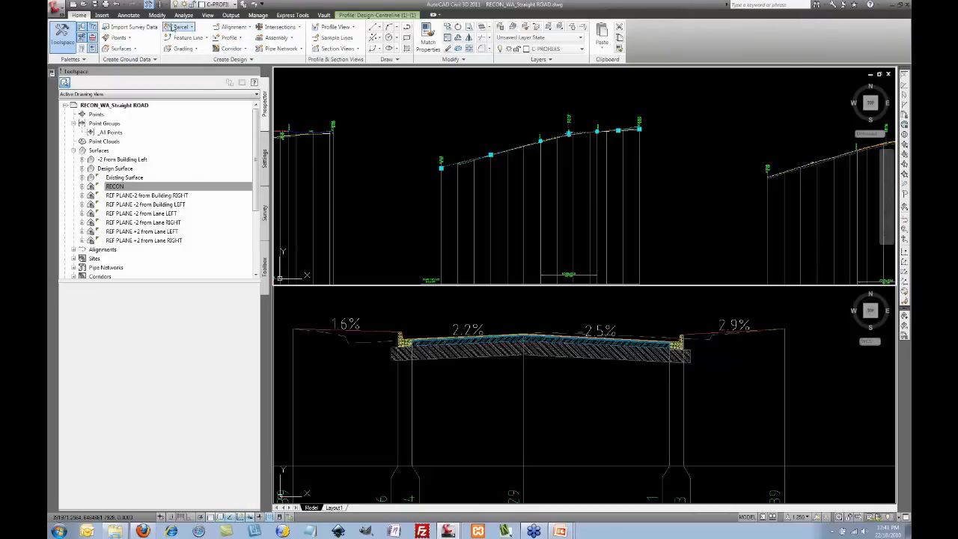
Step: Switch to a single viewport on the corridor plan and inspect an existing sample line across the road
click(209, 15)
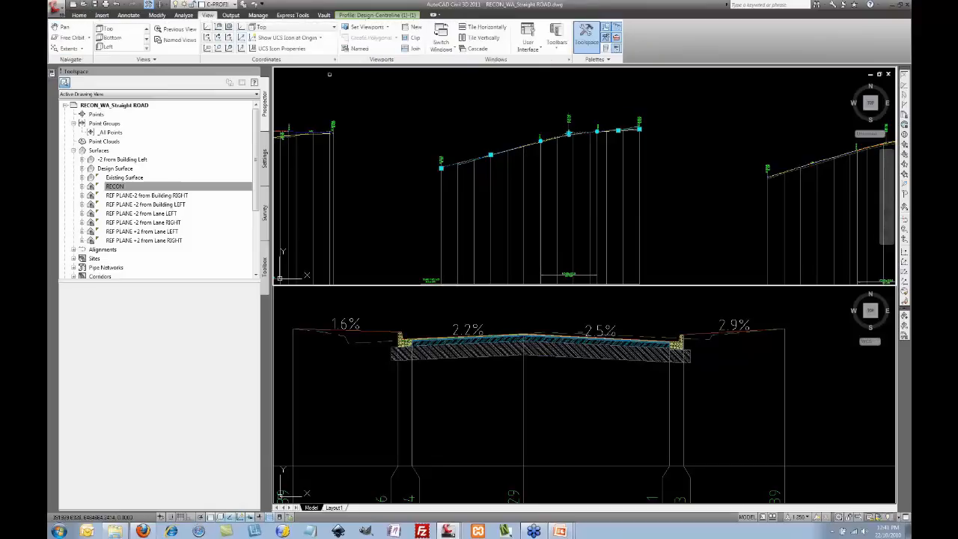
click(367, 27)
click(366, 38)
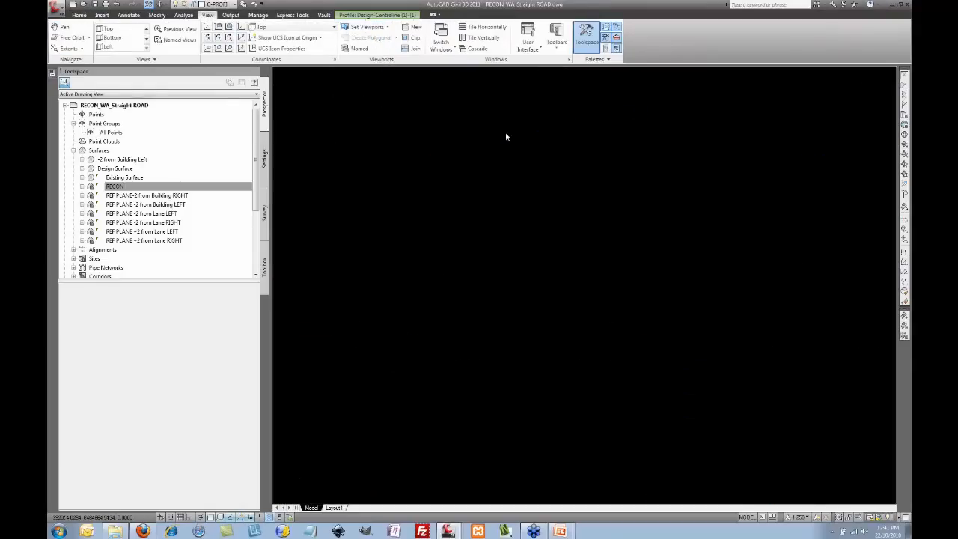
scroll(522, 166, down, 5)
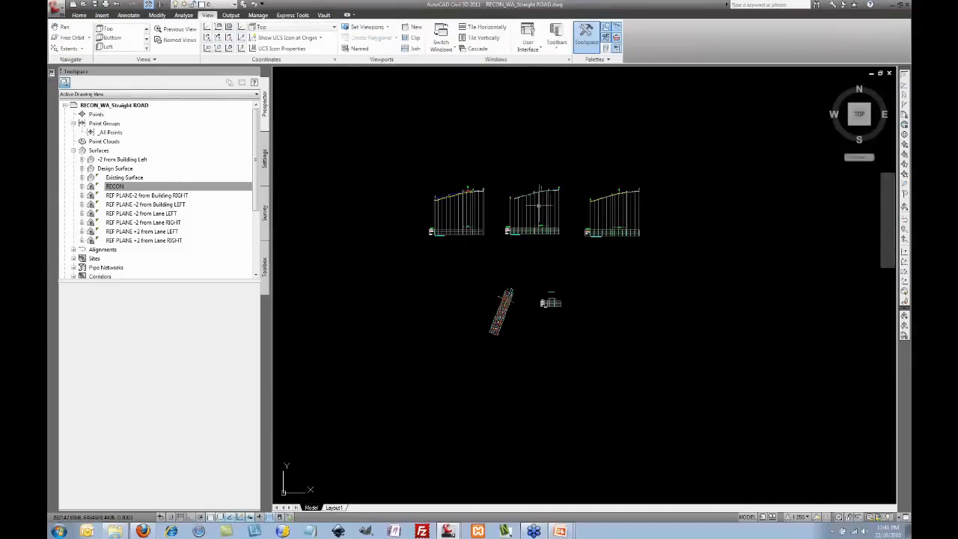
scroll(497, 265, up, 6)
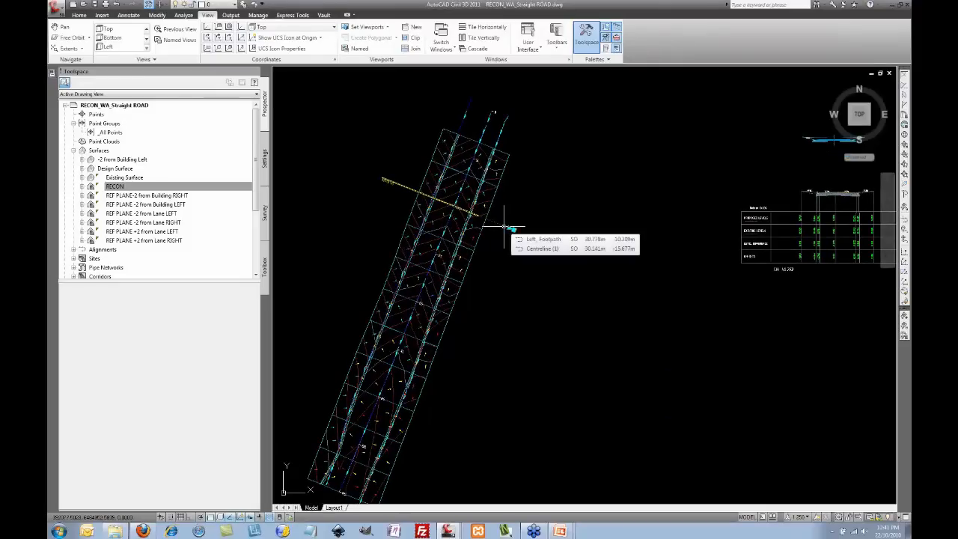
click(504, 224)
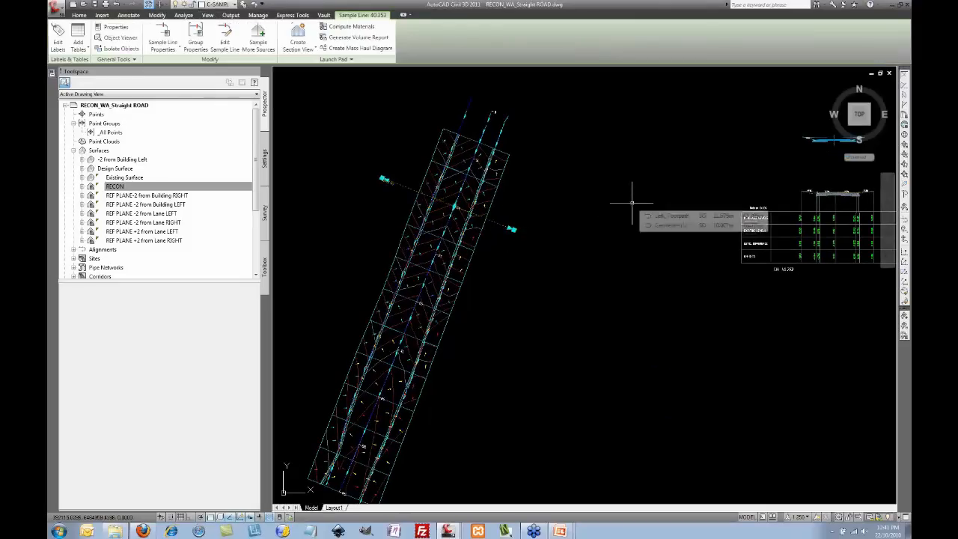
key(Escape)
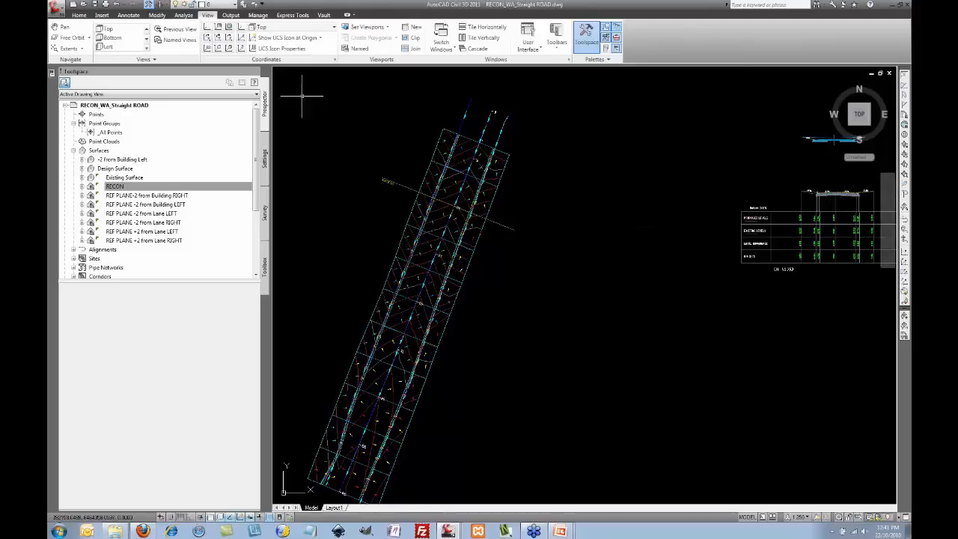
click(79, 15)
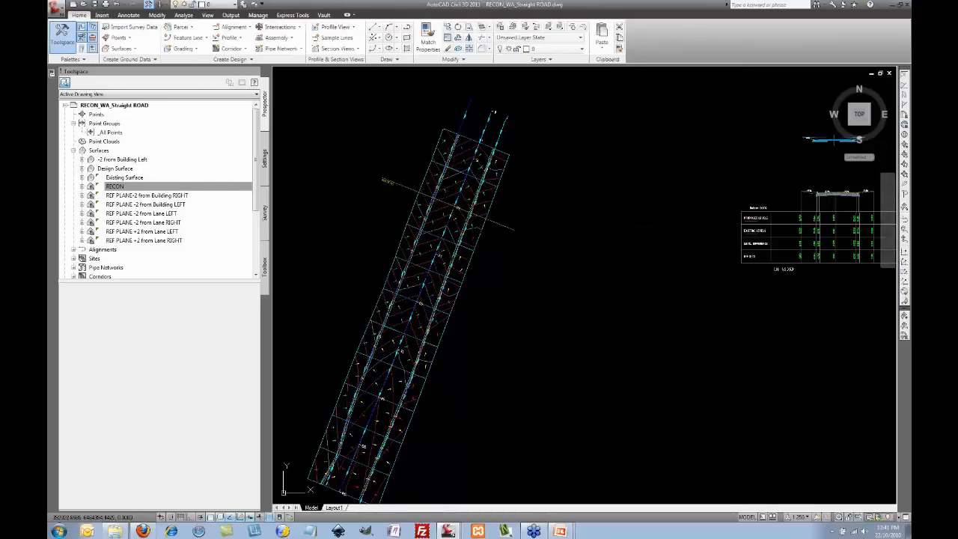
Step: Start sample lines on the road centreline alignment and create a new sample line group
click(337, 37)
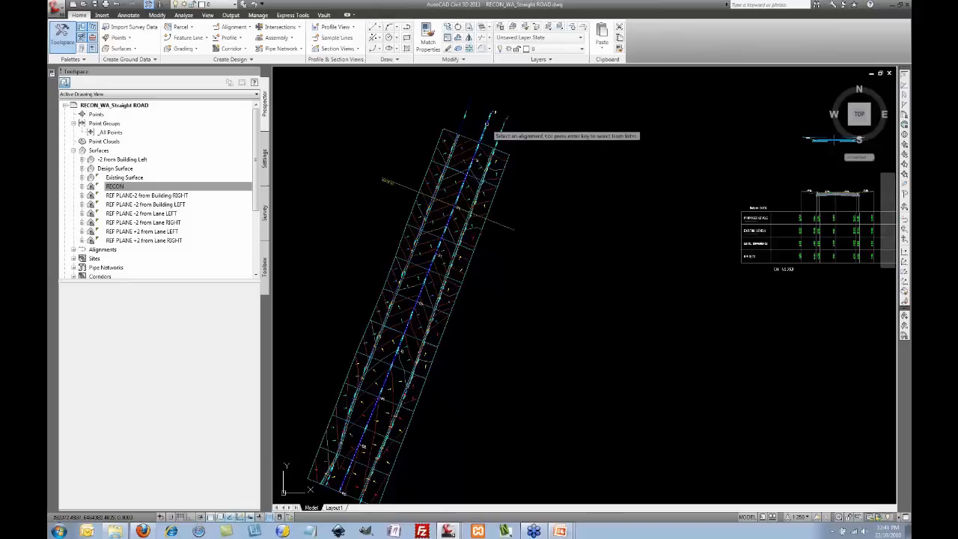
click(492, 119)
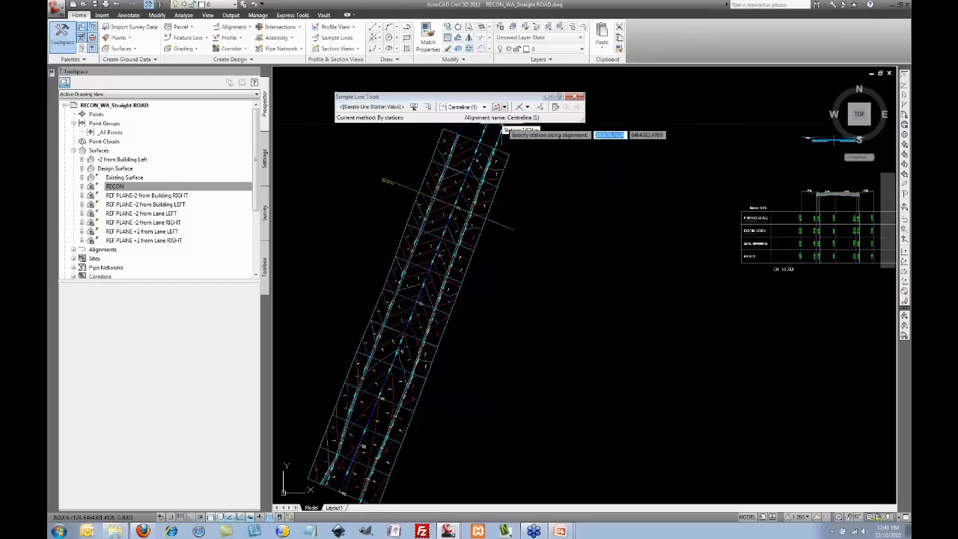
click(506, 107)
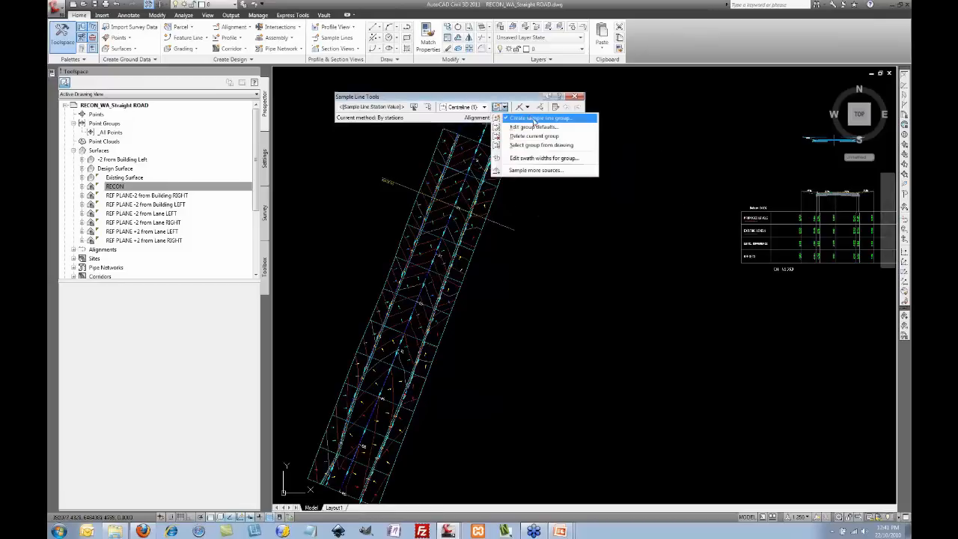
click(535, 118)
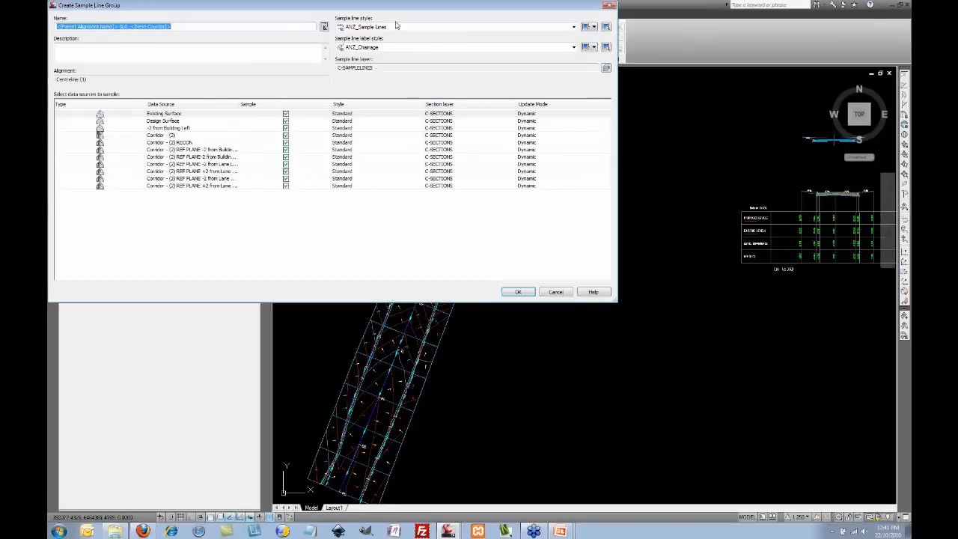
drag(613, 307, 405, 261)
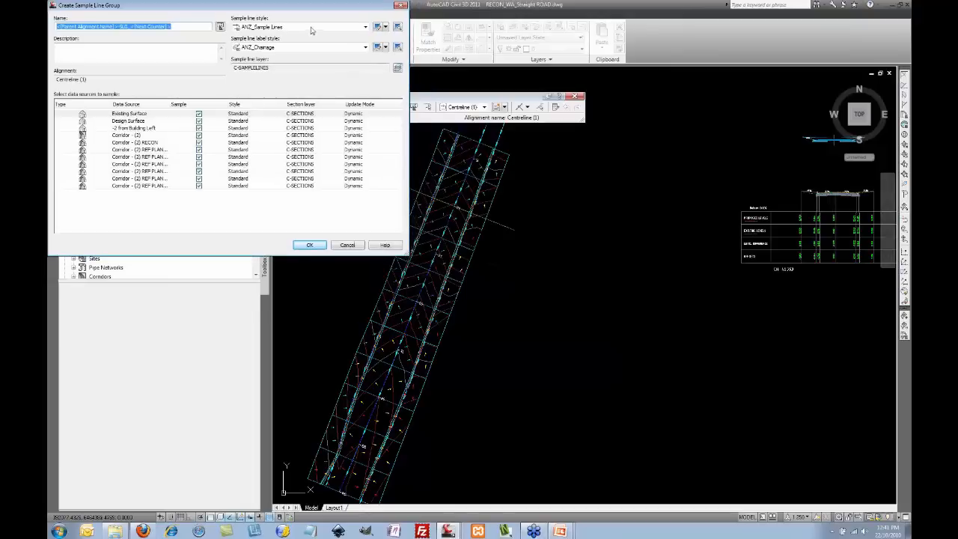
drag(285, 9, 591, 118)
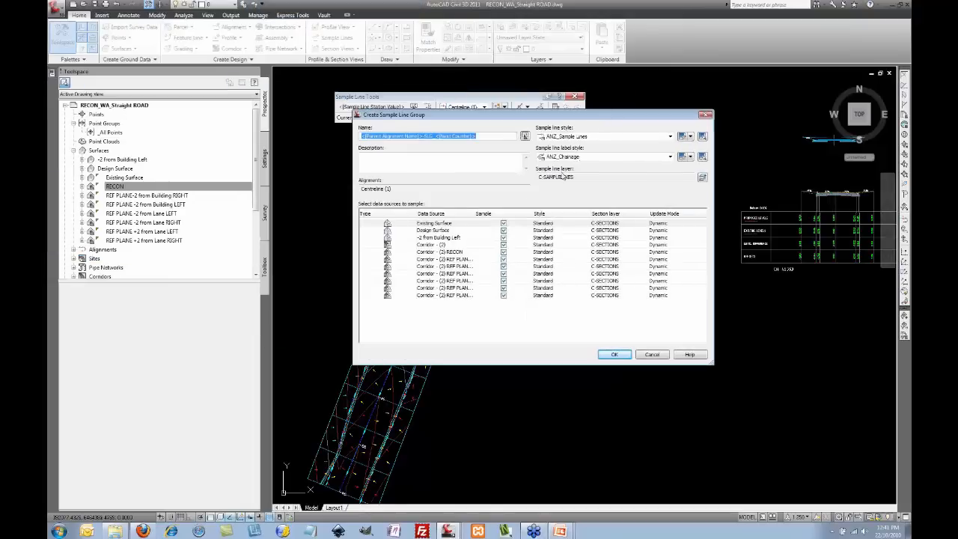
Step: Sample only Existing Surface, Design Surface and Corridor - (2), and name the group '10m chainage'
click(504, 244)
click(504, 252)
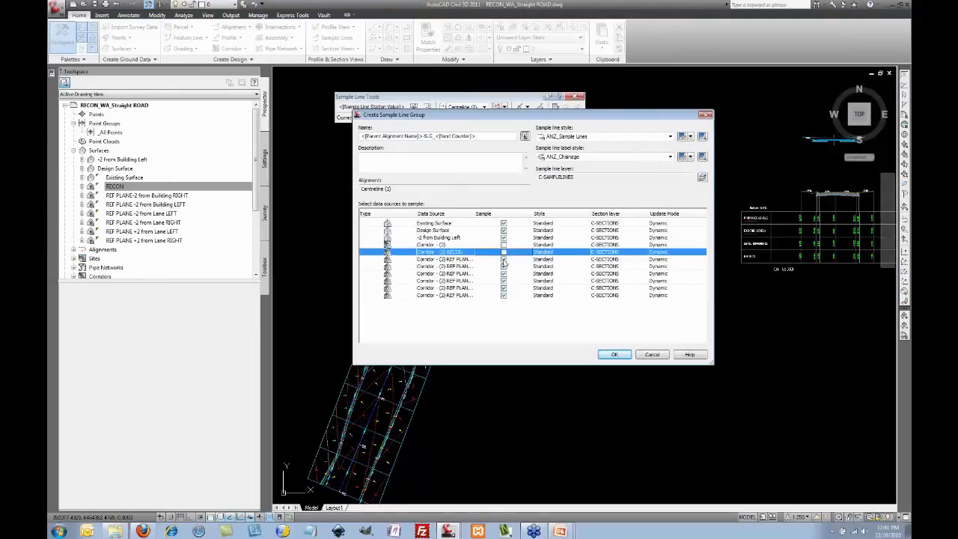
click(504, 259)
click(504, 265)
click(504, 273)
click(504, 280)
click(504, 287)
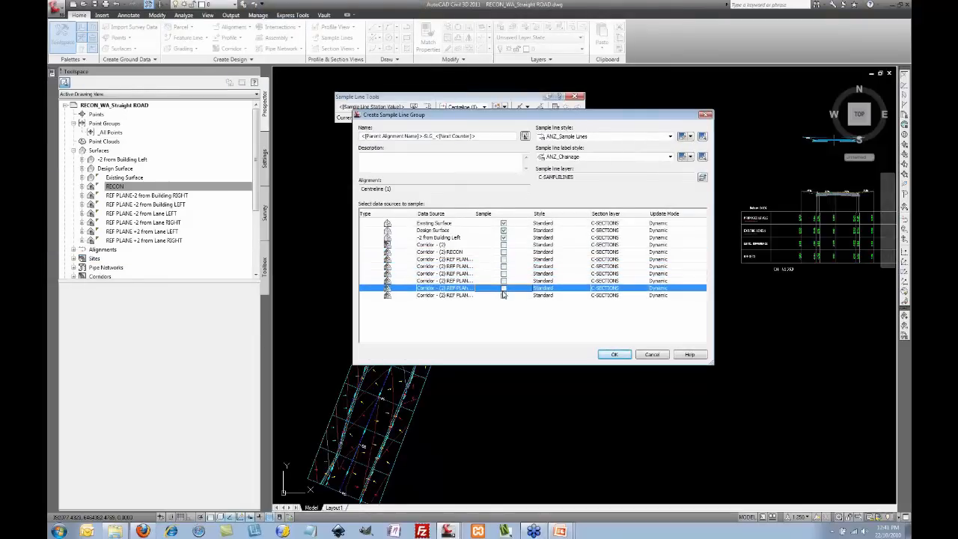
click(504, 287)
click(504, 245)
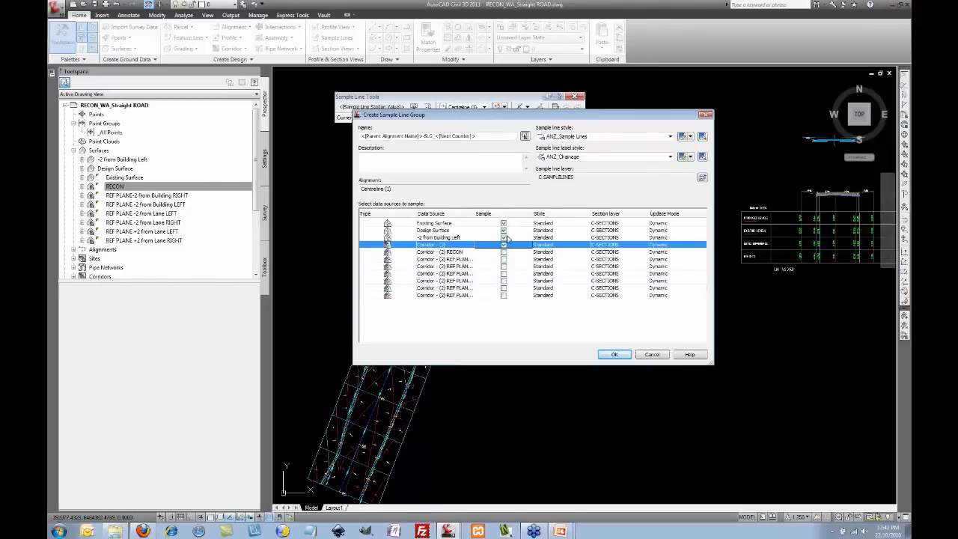
click(504, 237)
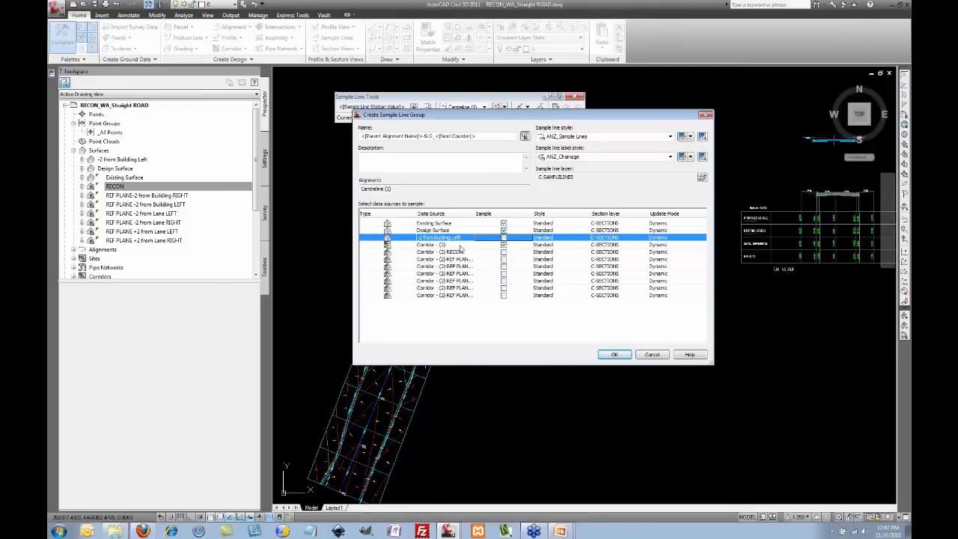
drag(477, 136, 327, 139)
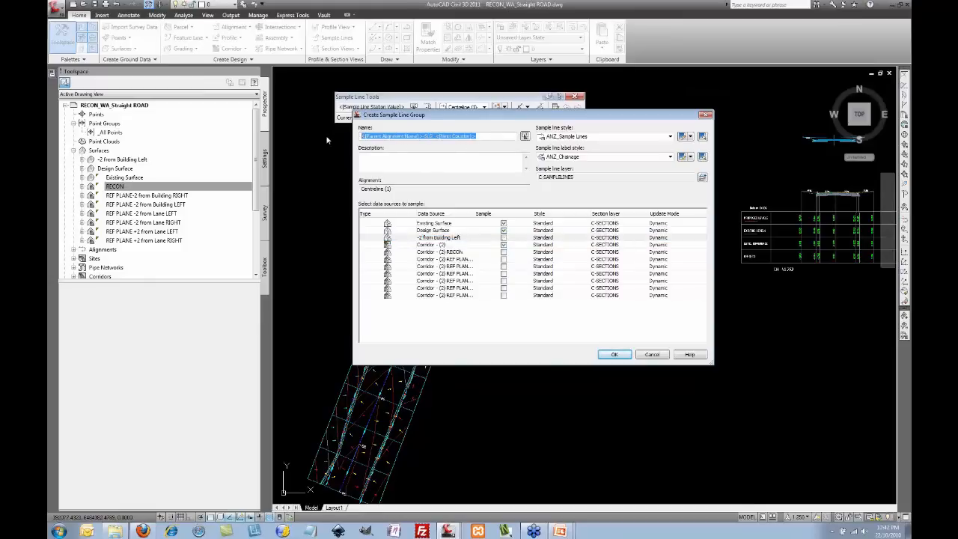
text(1)
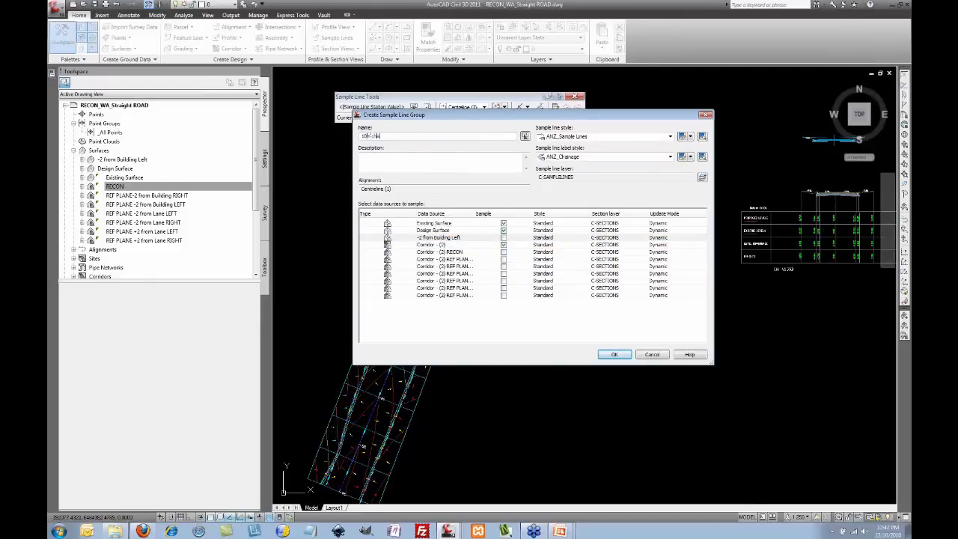
text(0m chainage)
Step: Confirm the group and create sample lines from station 10 to 120 m, every 10 m, 15 m swaths
click(614, 356)
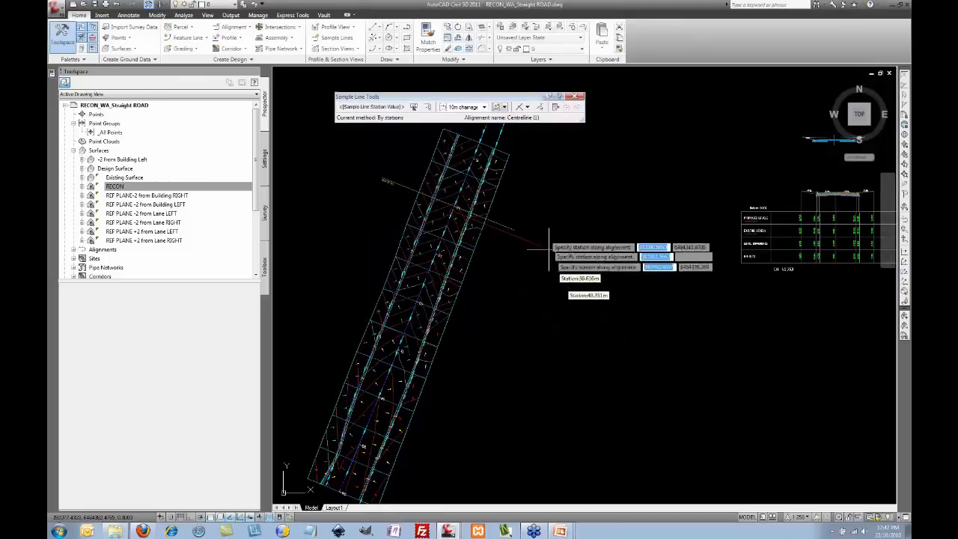
click(527, 108)
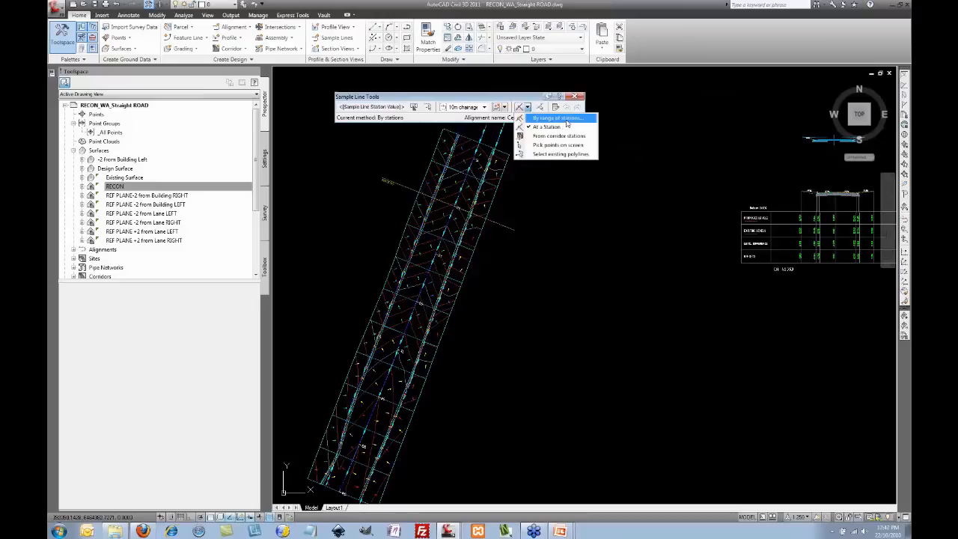
click(566, 119)
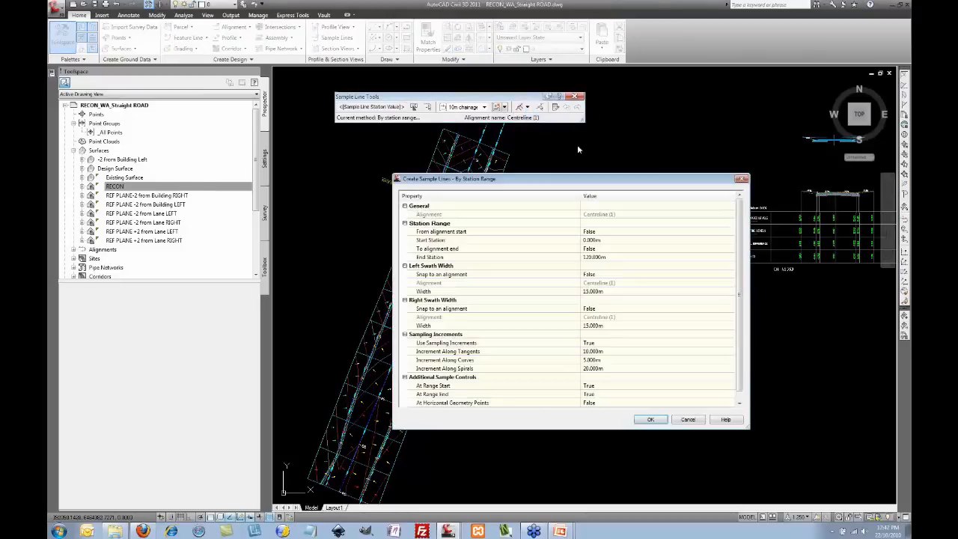
drag(564, 183, 493, 93)
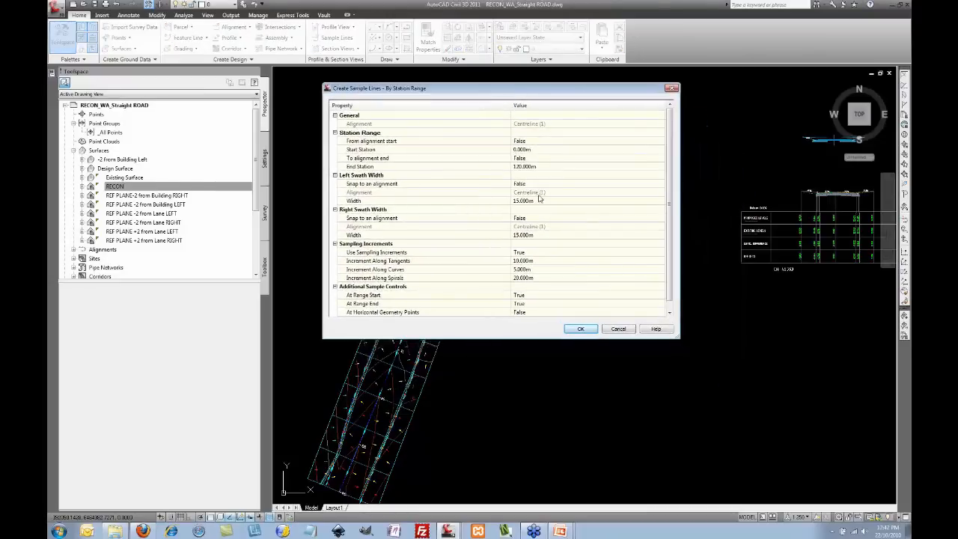
click(538, 261)
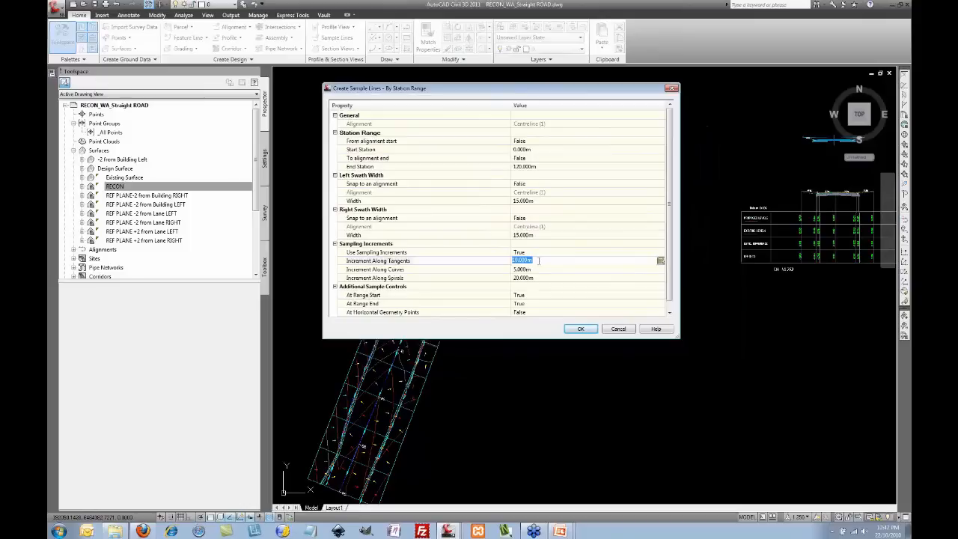
click(537, 149)
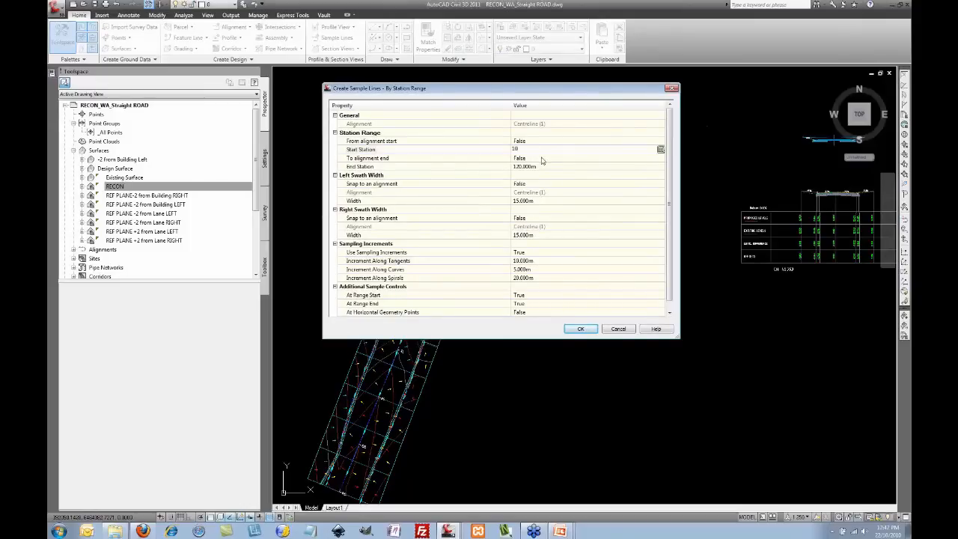
text(10)
click(557, 141)
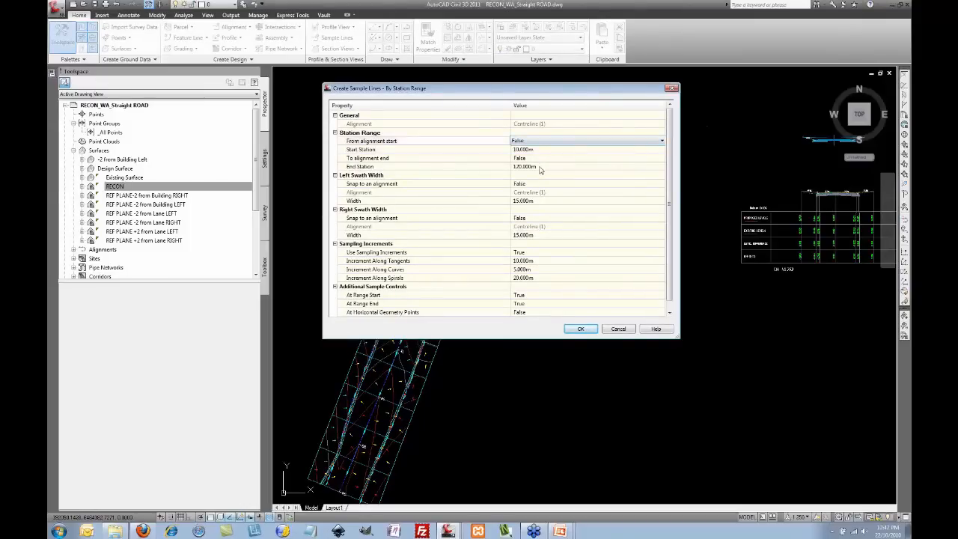
click(582, 330)
key(Return)
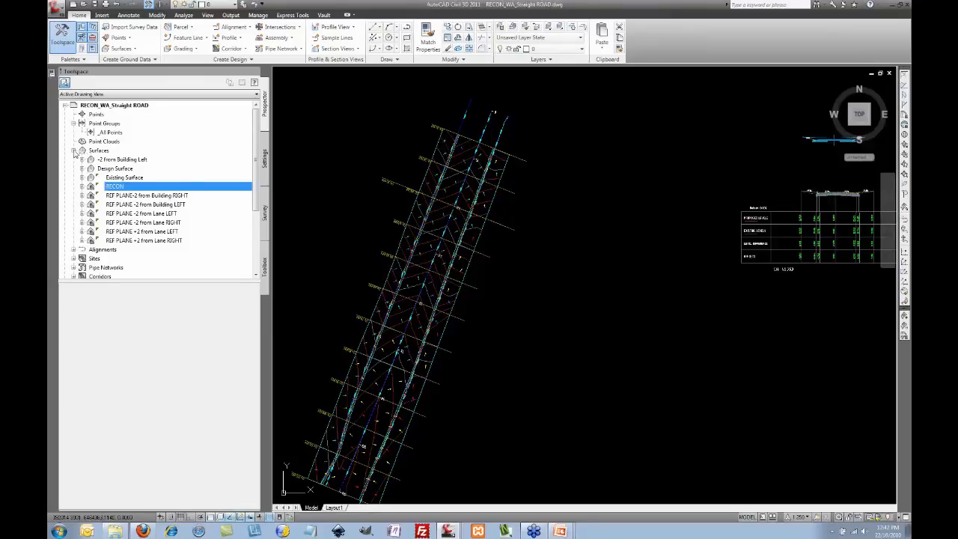
Step: Split into two horizontal viewports and set the top one to PLAN view on the profile views
click(208, 15)
click(374, 27)
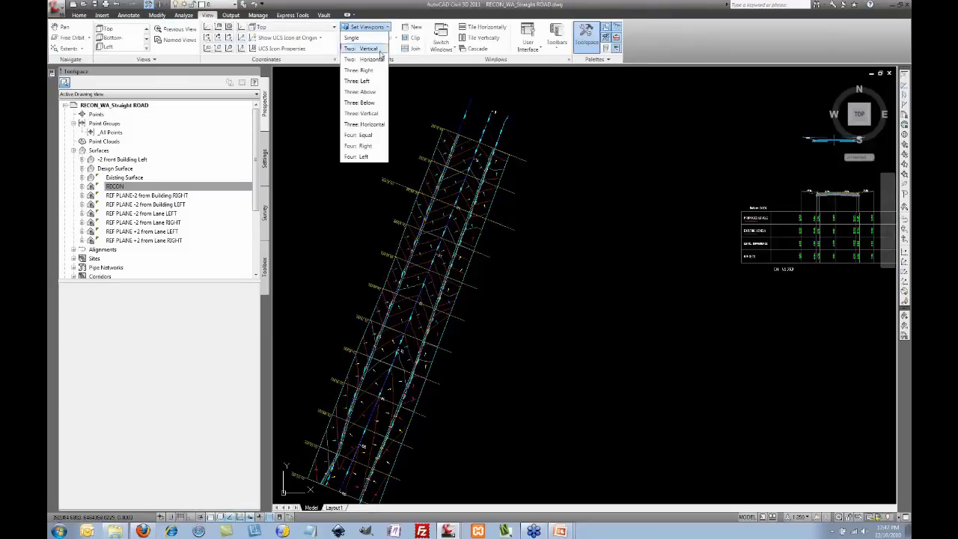
click(367, 59)
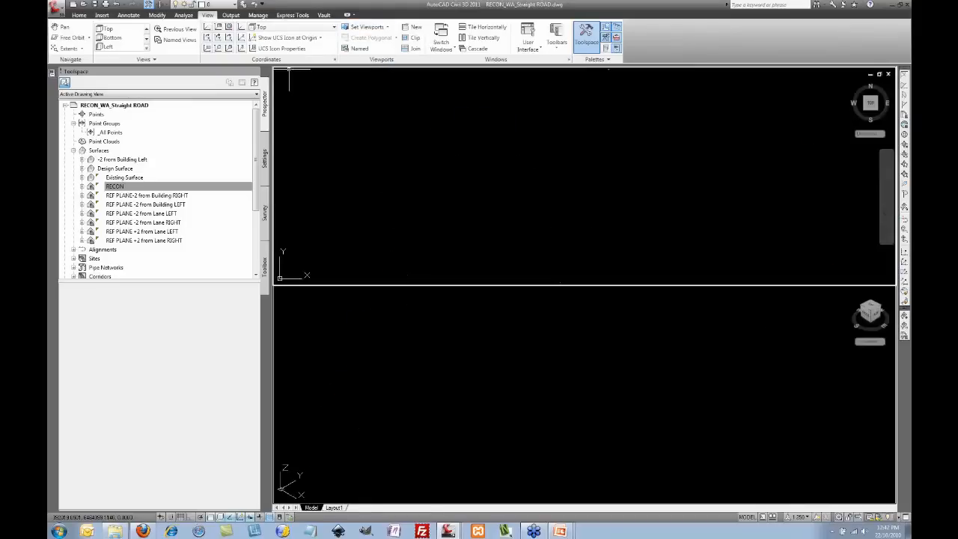
click(476, 228)
key(Escape)
text(plan)
key(Return)
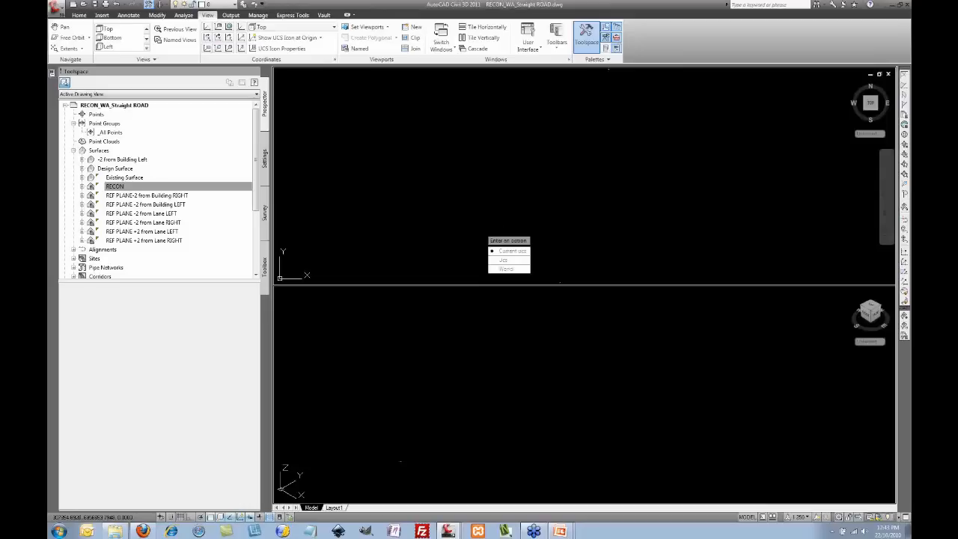
key(Return)
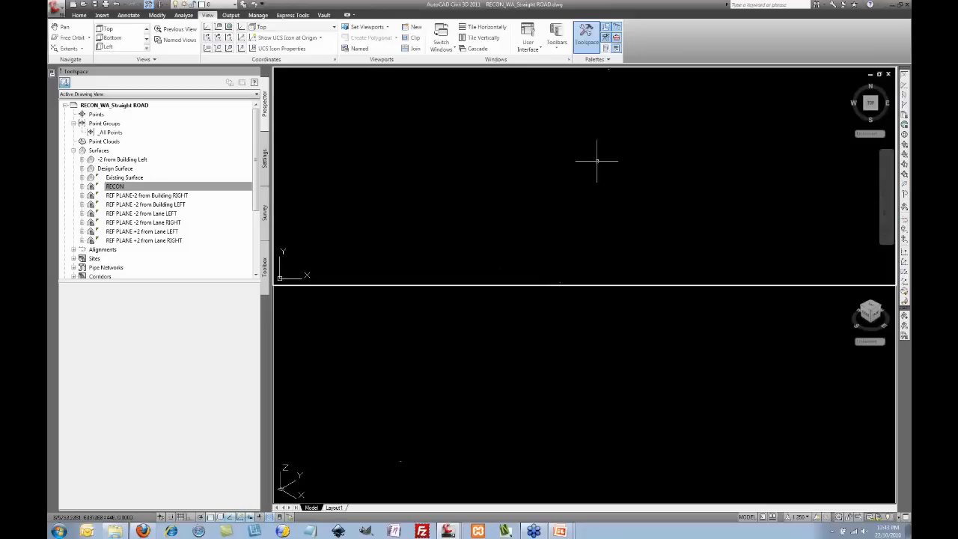
middle_drag(627, 141, 560, 212)
scroll(554, 214, up, 10)
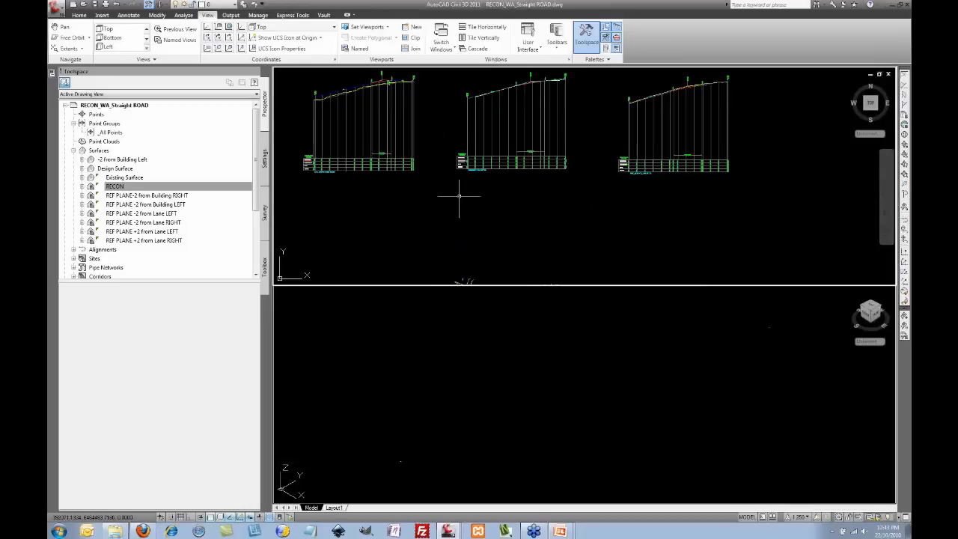
scroll(419, 169, up, 5)
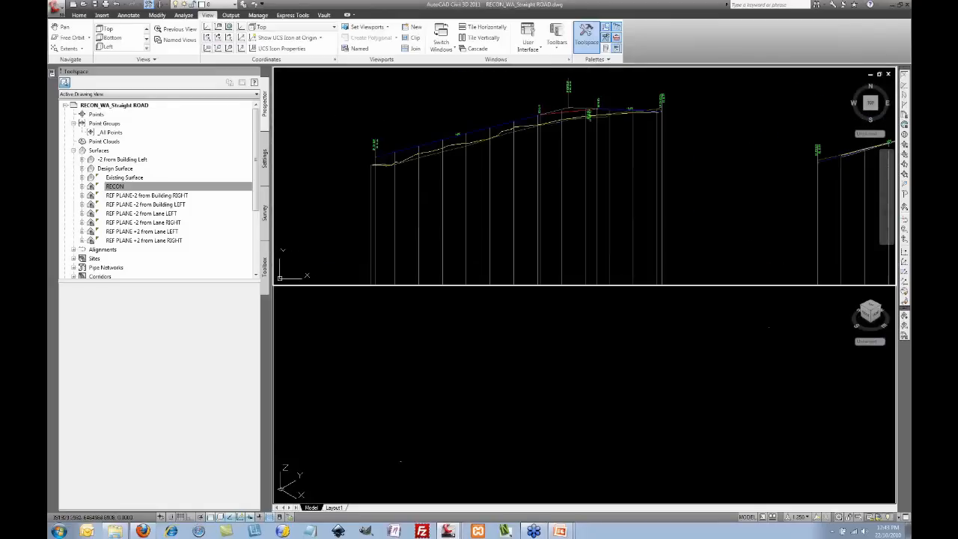
Step: Zoom the bottom viewport to Corridor - (2) to show the cross-section and its section table
click(456, 416)
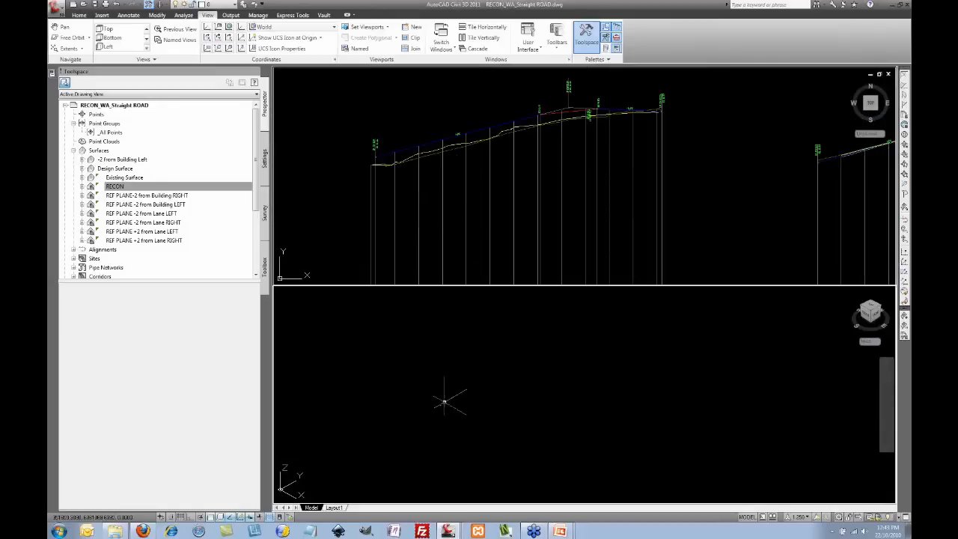
middle_drag(443, 403, 408, 348)
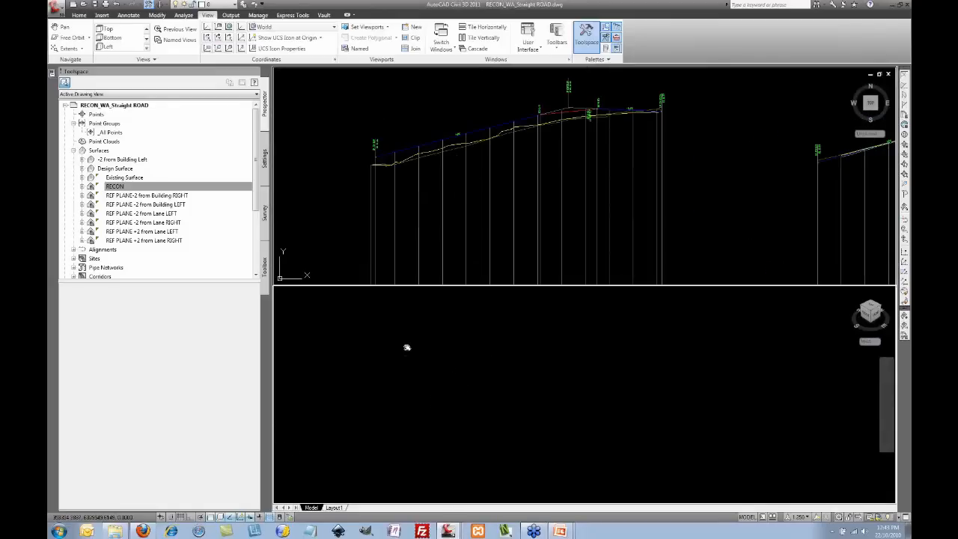
scroll(79, 278, down, 1)
right_click(116, 268)
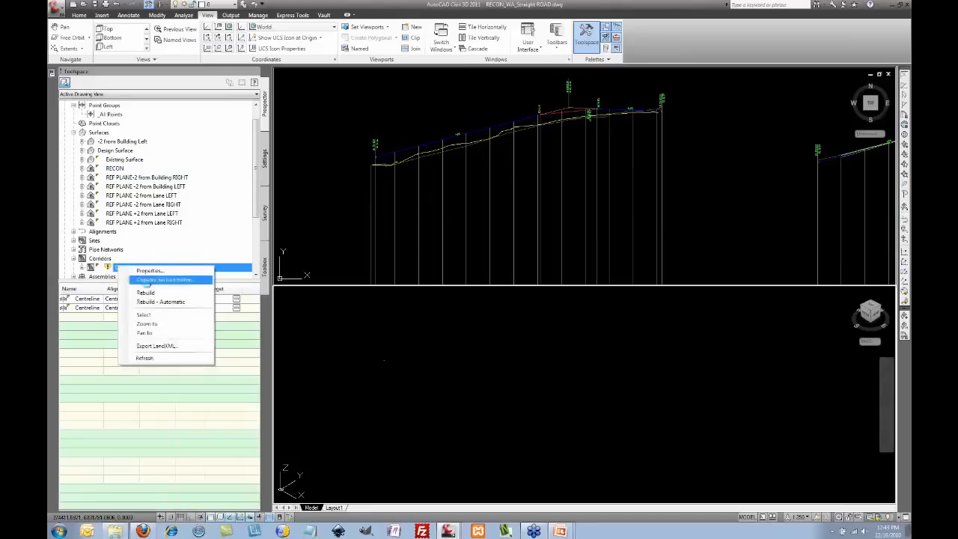
click(147, 323)
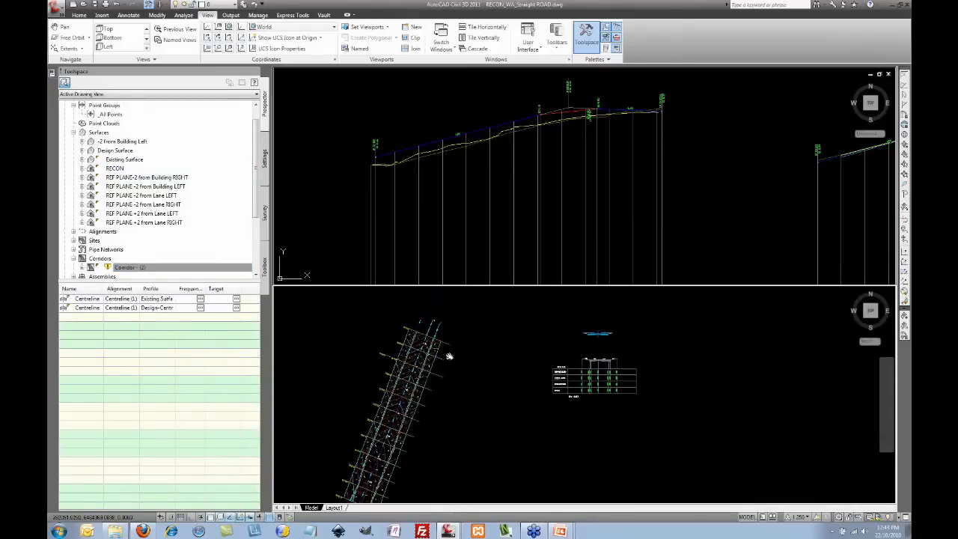
scroll(524, 346, up, 4)
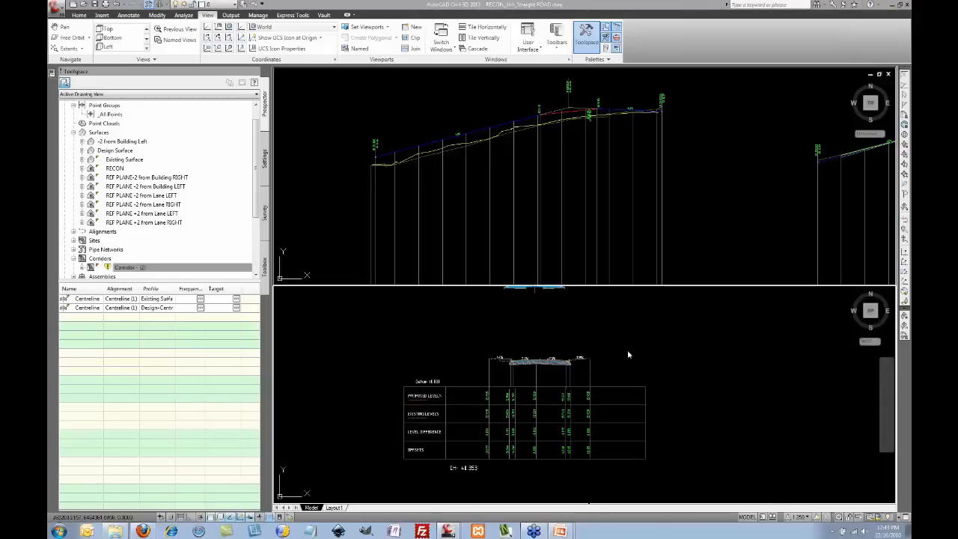
Step: Rebuild Corridor - (2) so the cross-section shows -5.6%, 4.6%, 2.5% and 2.9% slopes
scroll(552, 341, up, 3)
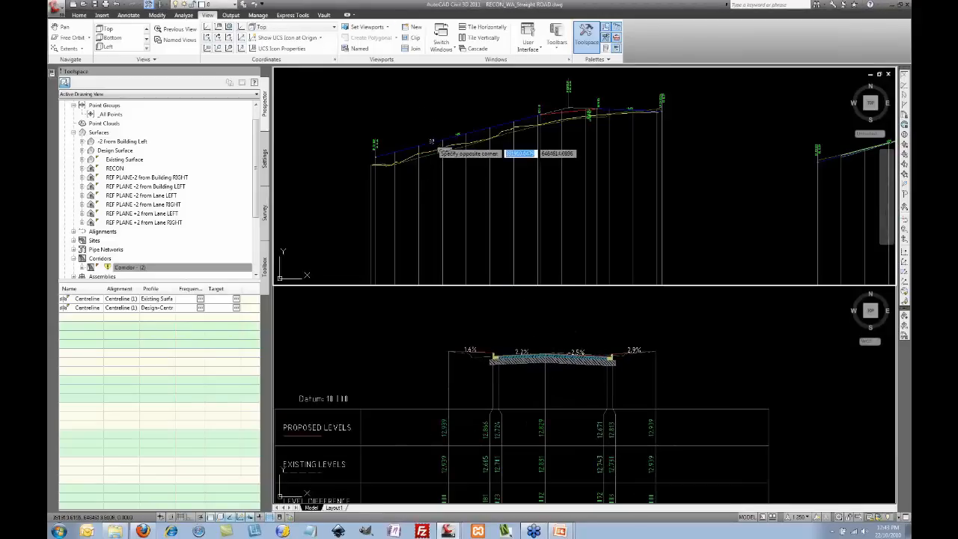
click(126, 268)
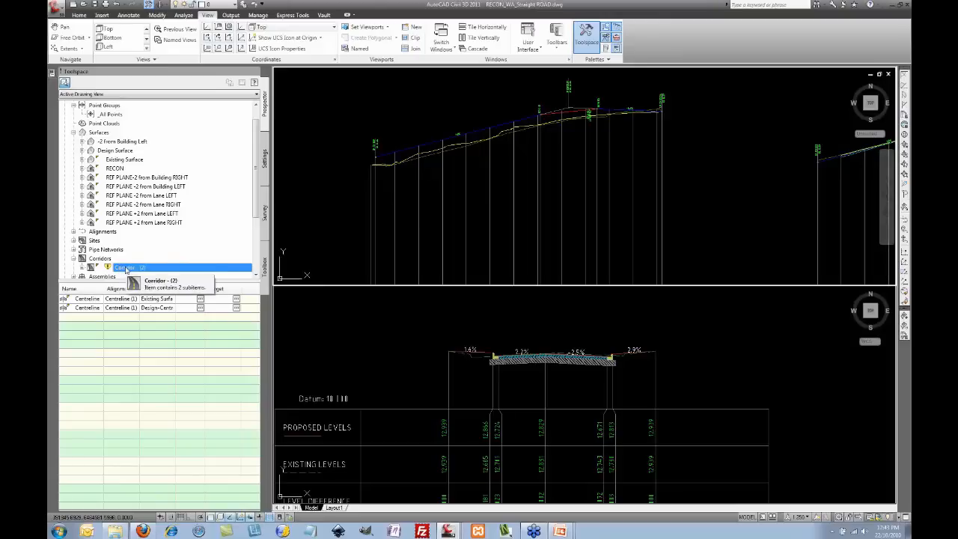
right_click(126, 269)
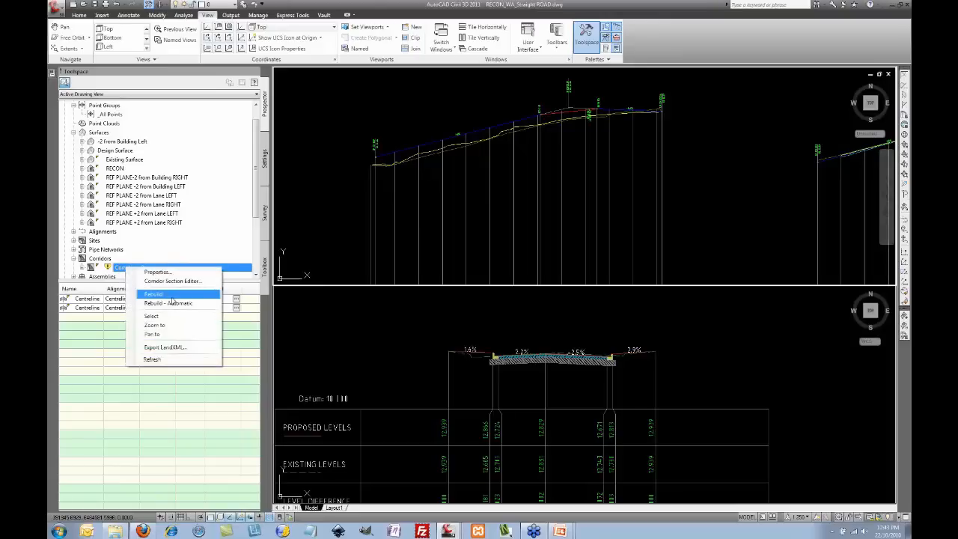
click(171, 295)
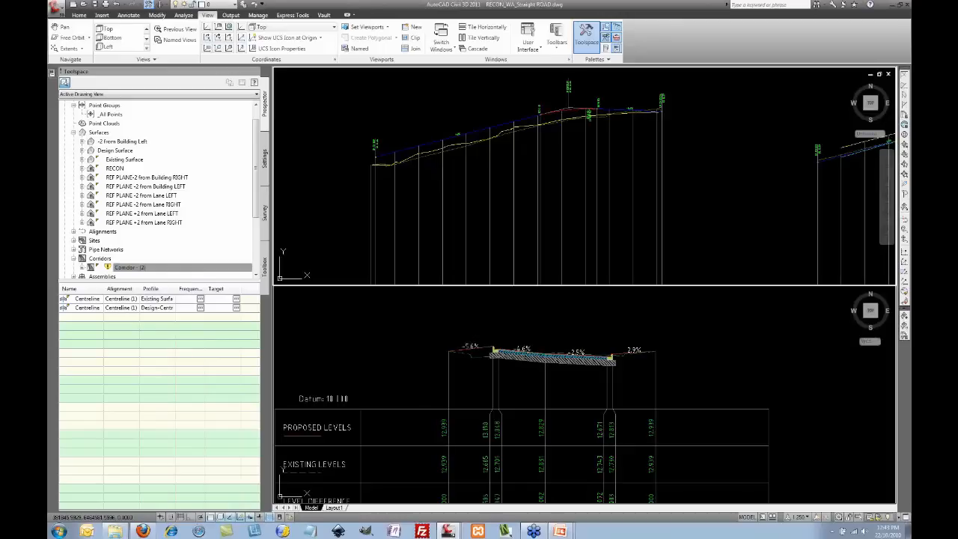
click(465, 113)
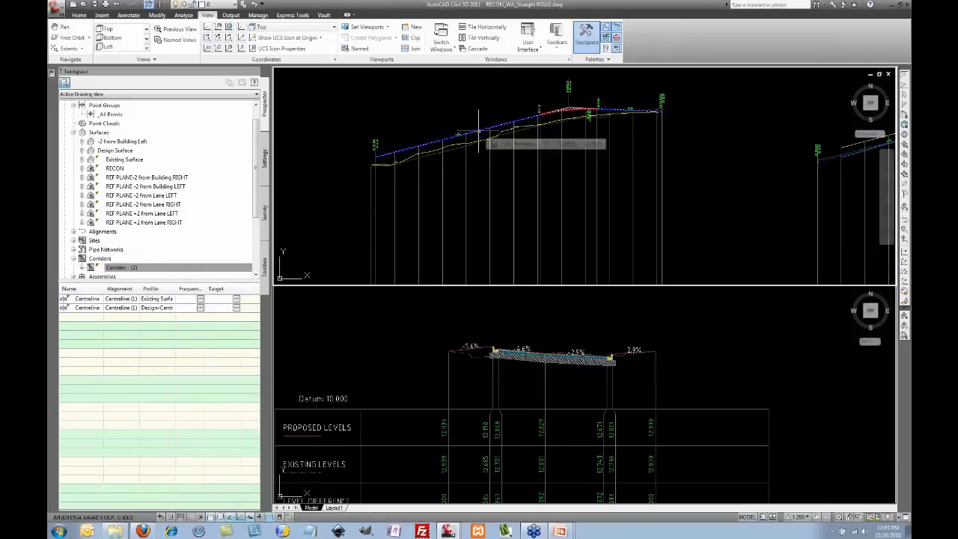
Step: Stretch a Design-Left Footpath profile vertex down onto existing ground and rebuild Corridor - (2)
click(479, 132)
scroll(444, 131, up, 3)
scroll(444, 132, up, 2)
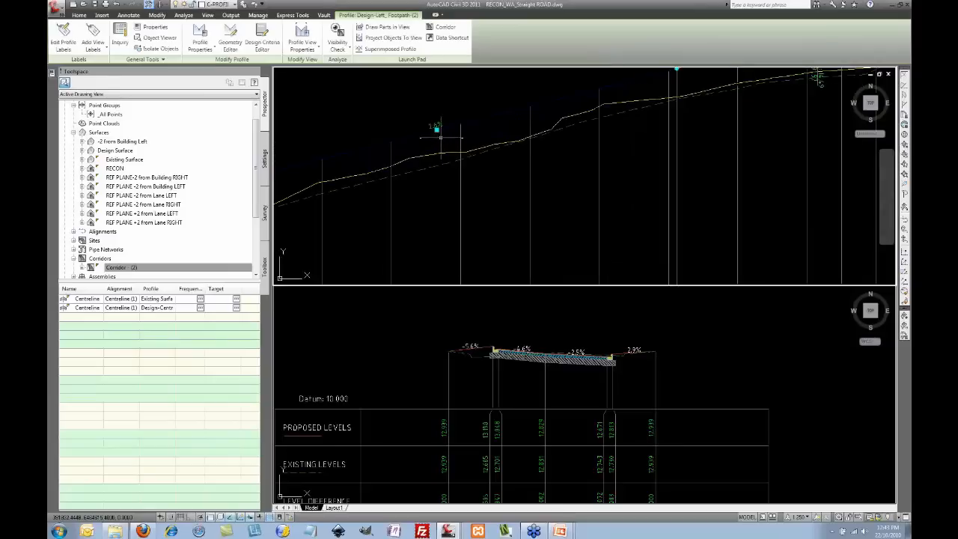
click(436, 129)
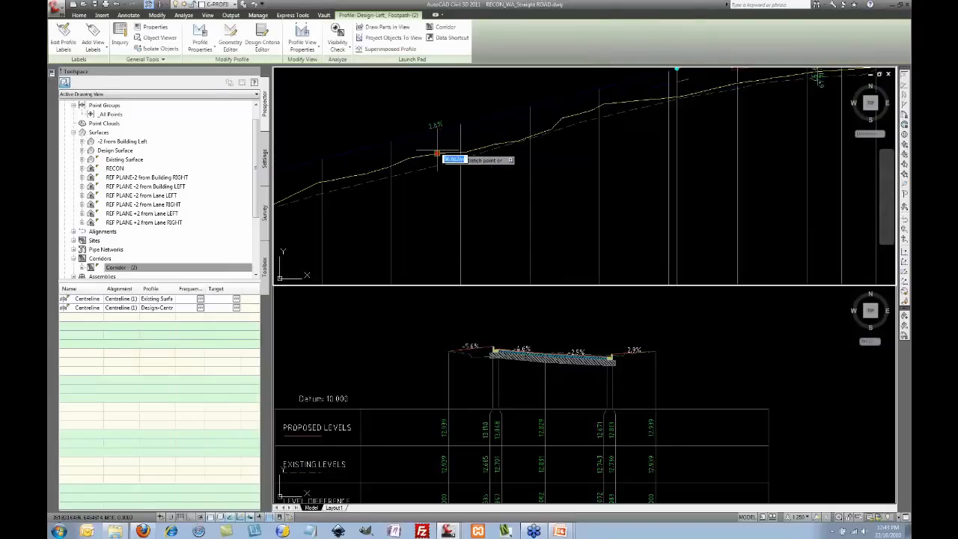
click(438, 154)
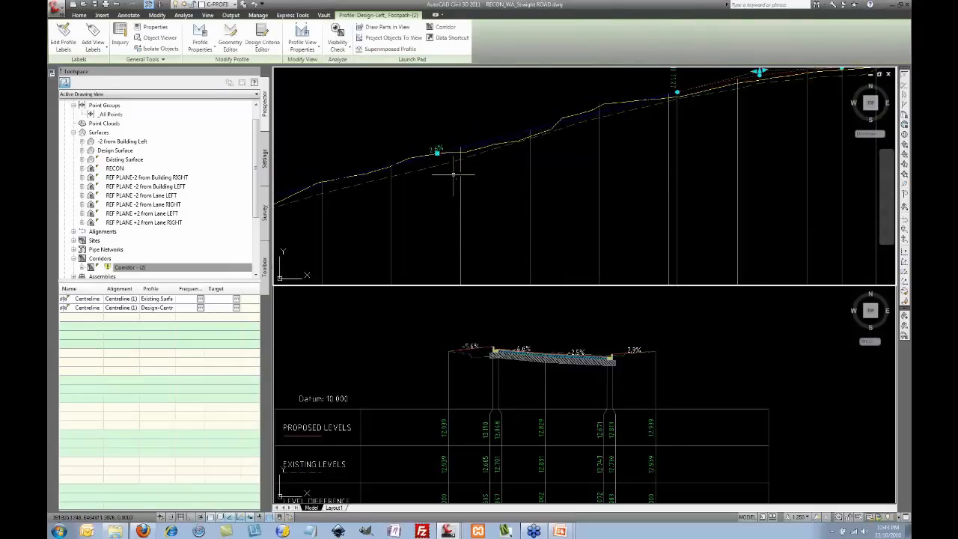
click(217, 267)
right_click(155, 270)
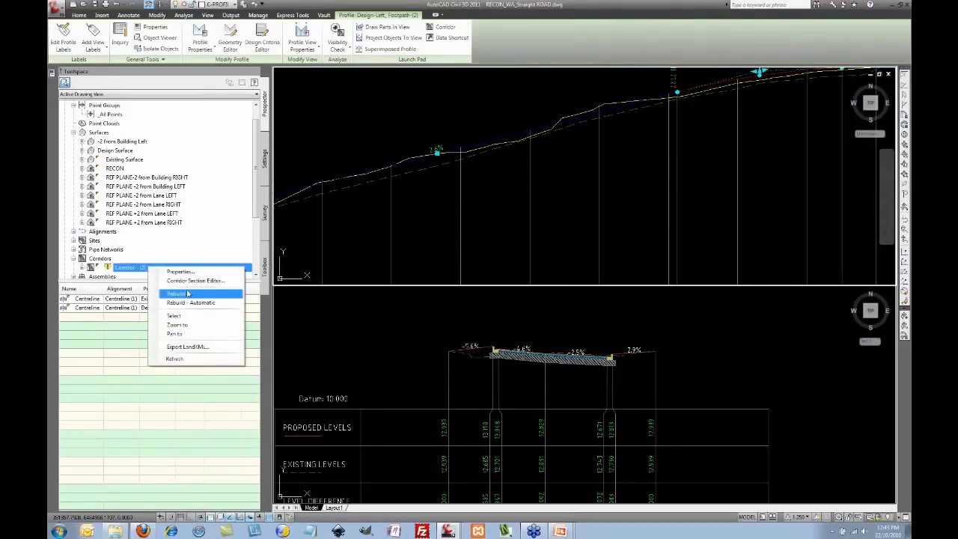
click(184, 293)
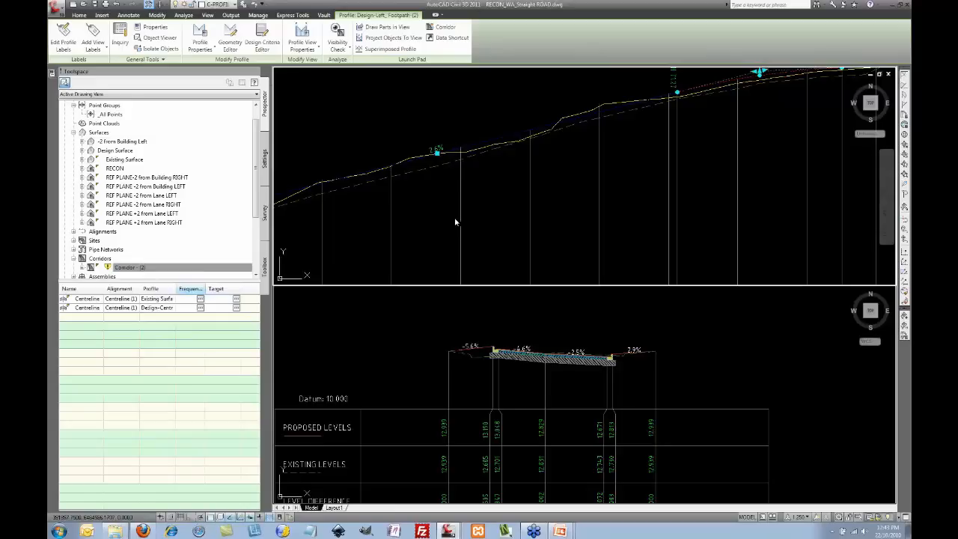
key(Escape)
scroll(468, 359, up, 5)
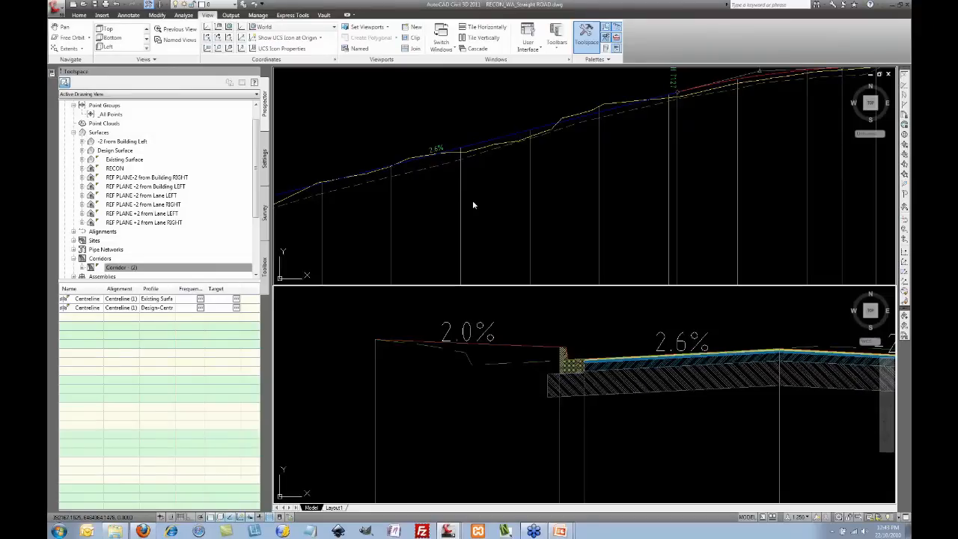
Step: Pan the top viewport to the later profile views and the bottom one to the cross-section
click(522, 157)
scroll(505, 177, down, 5)
middle_drag(616, 186, 402, 174)
middle_drag(635, 189, 379, 186)
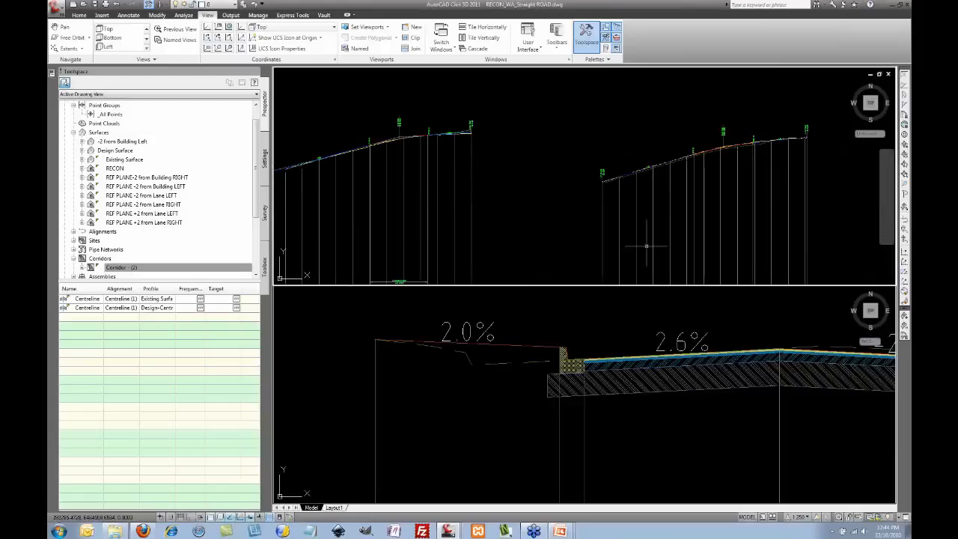
click(643, 316)
middle_drag(651, 314, 393, 306)
scroll(393, 305, down, 3)
scroll(554, 310, up, 5)
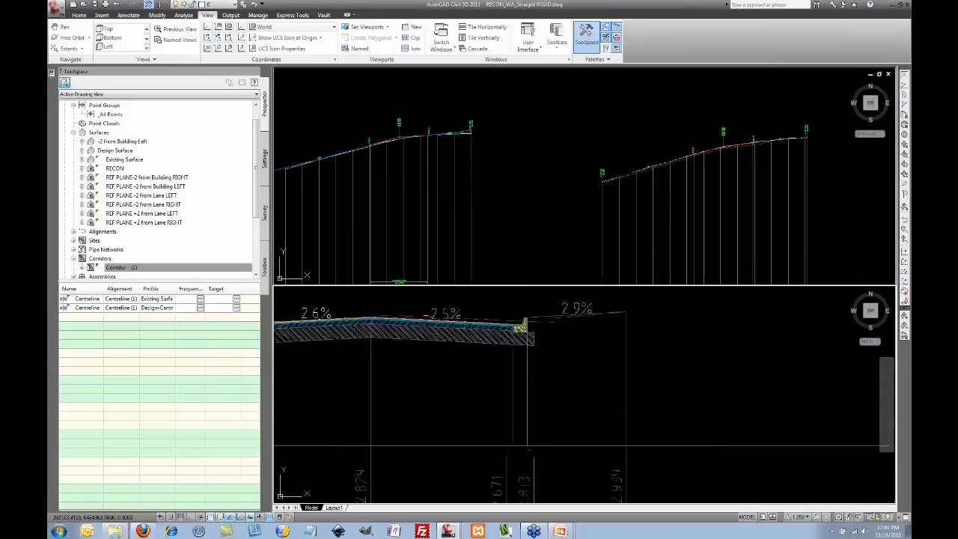
click(661, 181)
scroll(661, 181, up, 5)
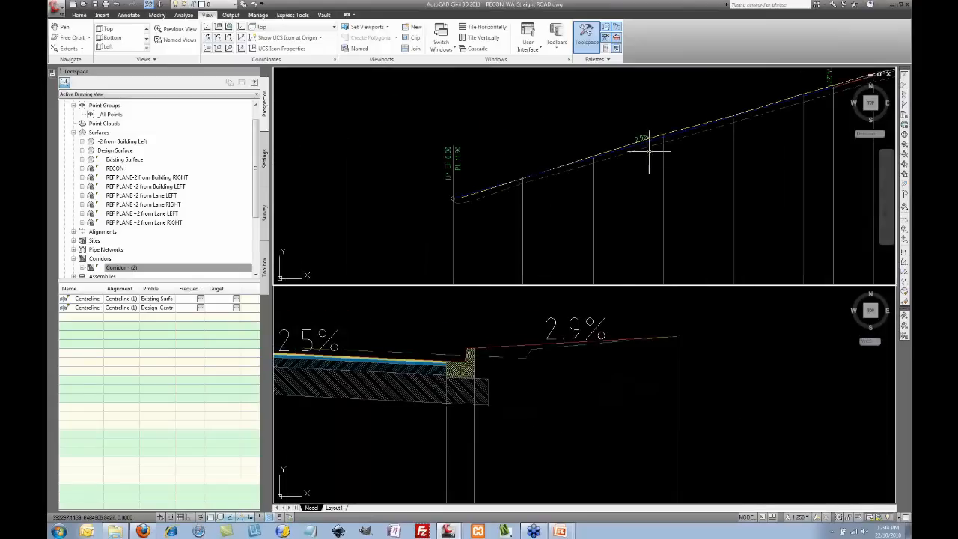
Step: Adjust the right footpath profile and rebuild Corridor - (2) to get 2.0% and 2.1% grades
click(623, 163)
scroll(607, 171, up, 3)
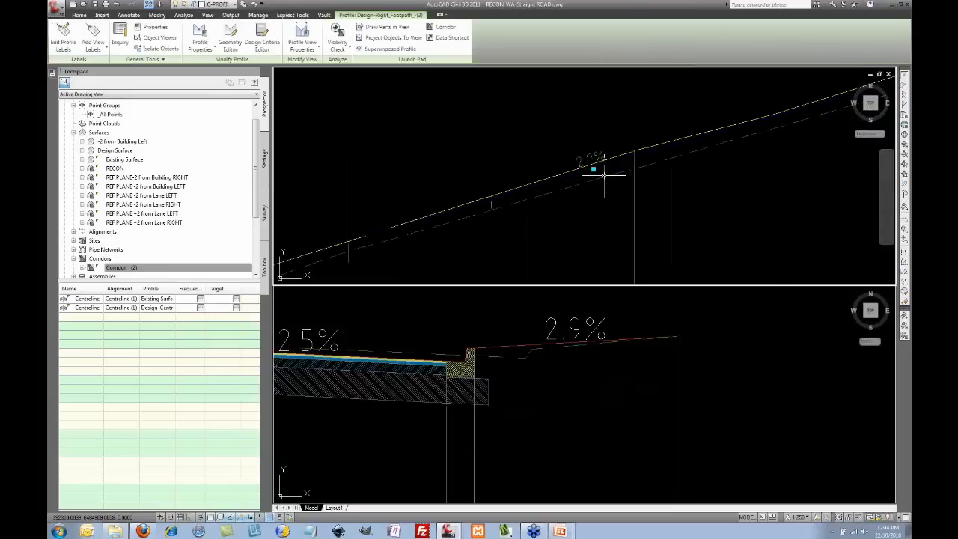
click(590, 163)
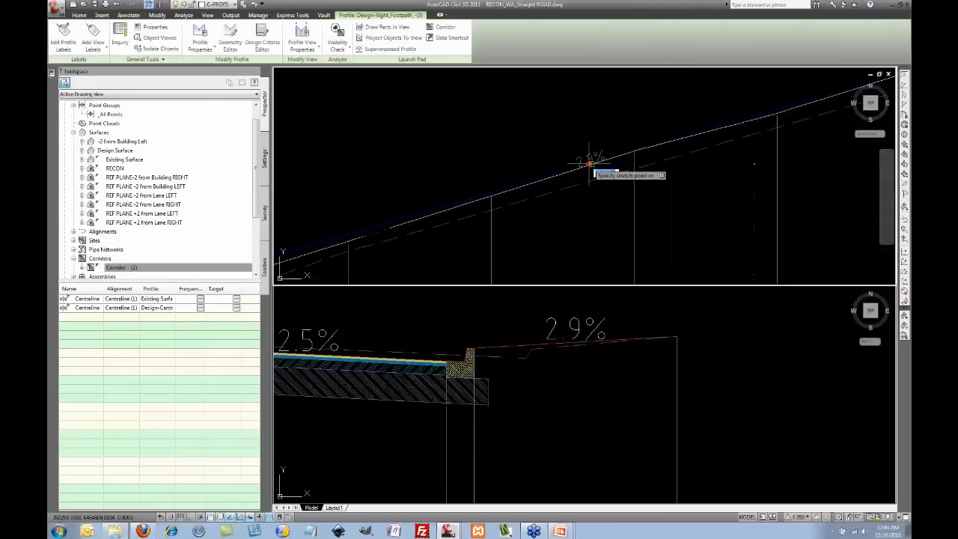
click(590, 165)
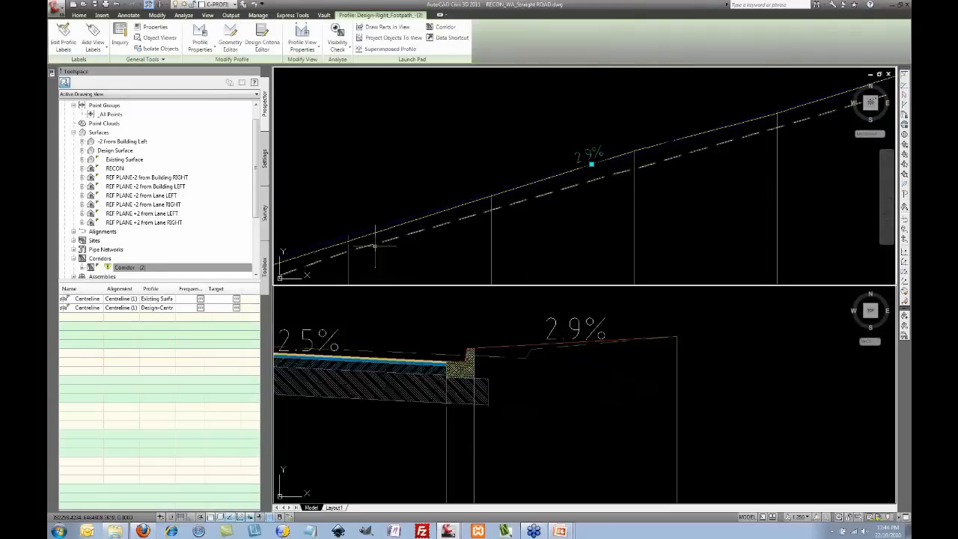
right_click(136, 267)
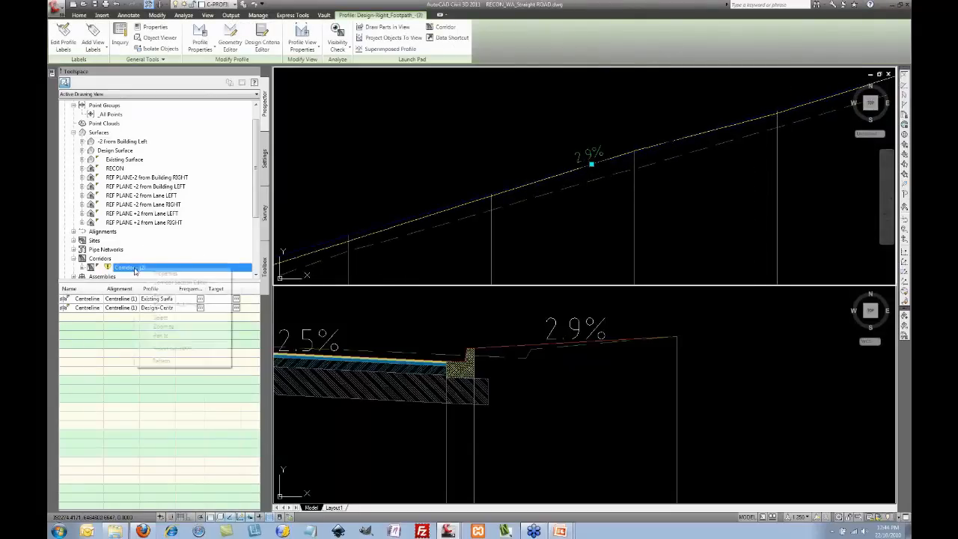
click(161, 295)
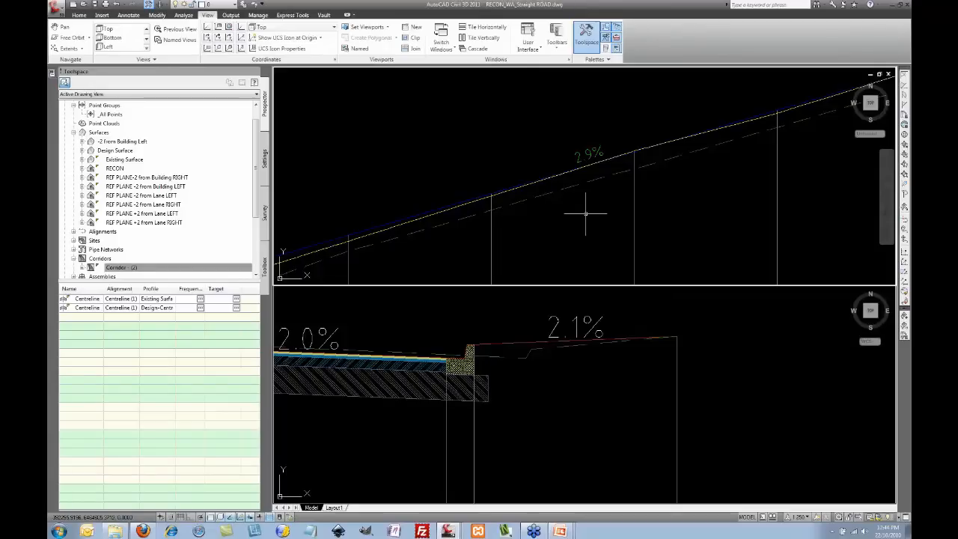
scroll(572, 189, down, 6)
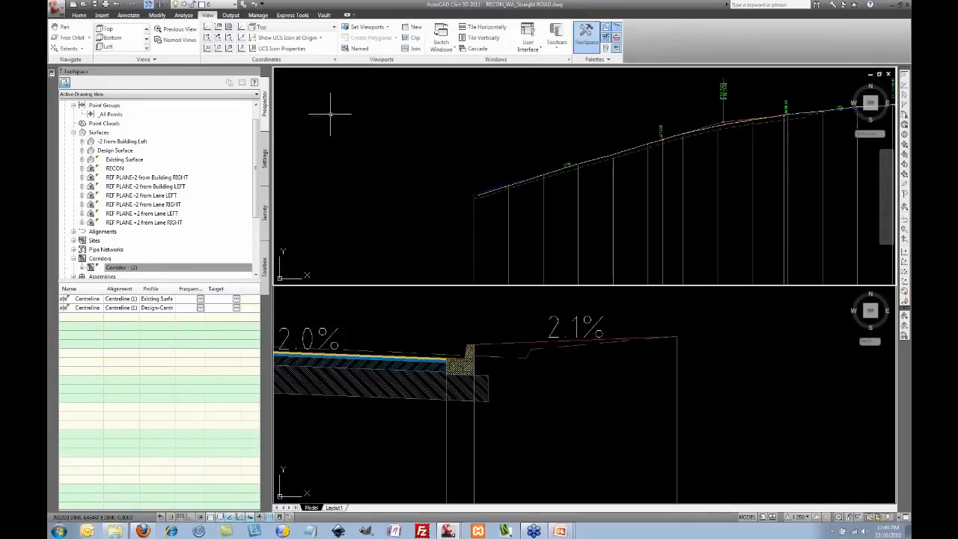
Step: Return to a single viewport centred on the corridor plan
click(373, 28)
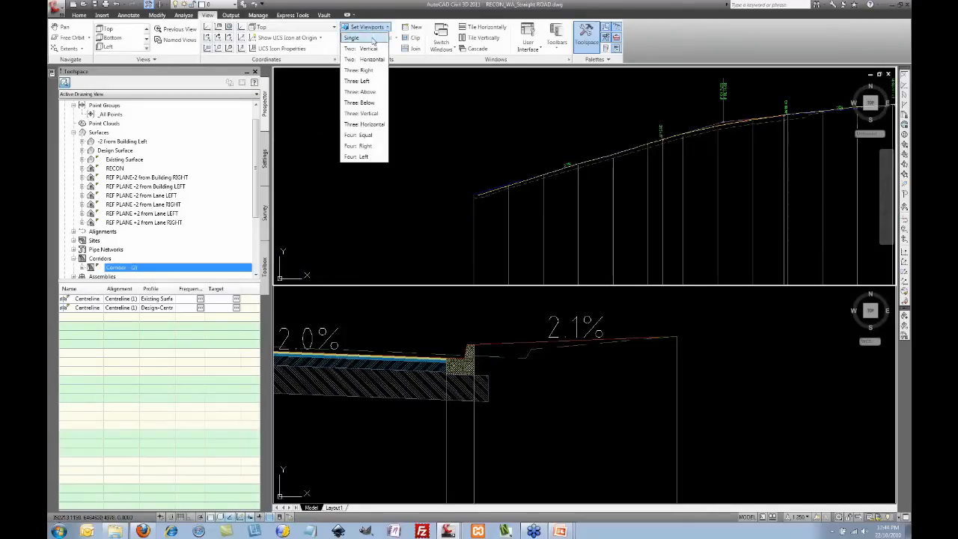
click(358, 37)
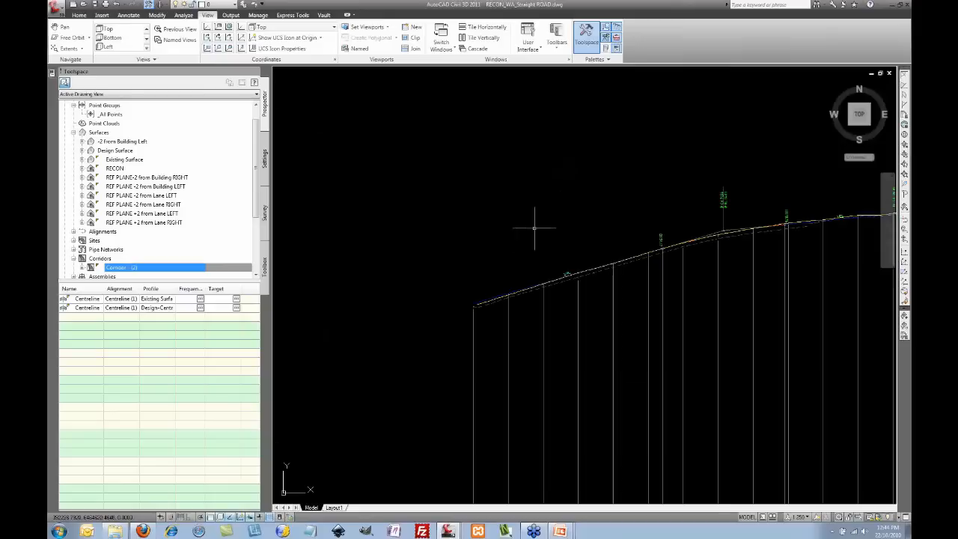
scroll(534, 220, down, 5)
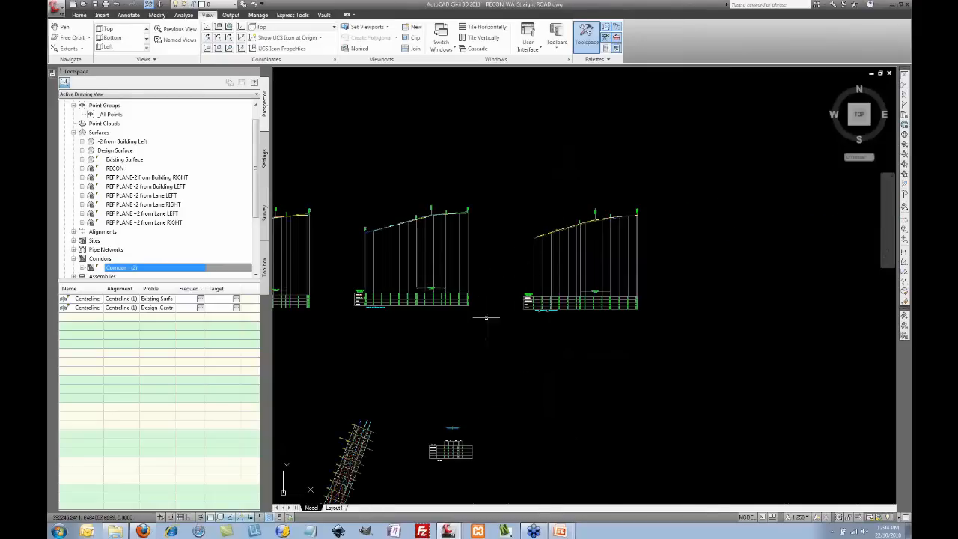
mouse_move(419, 392)
middle_down()
mouse_move(520, 250)
mouse_move(510, 247)
middle_up()
scroll(450, 287, up, 7)
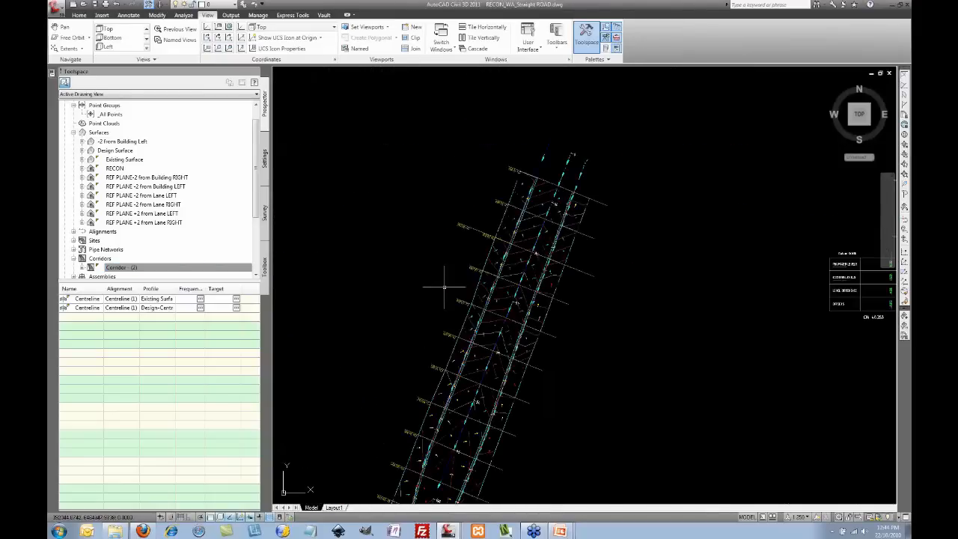
scroll(573, 200, up, 2)
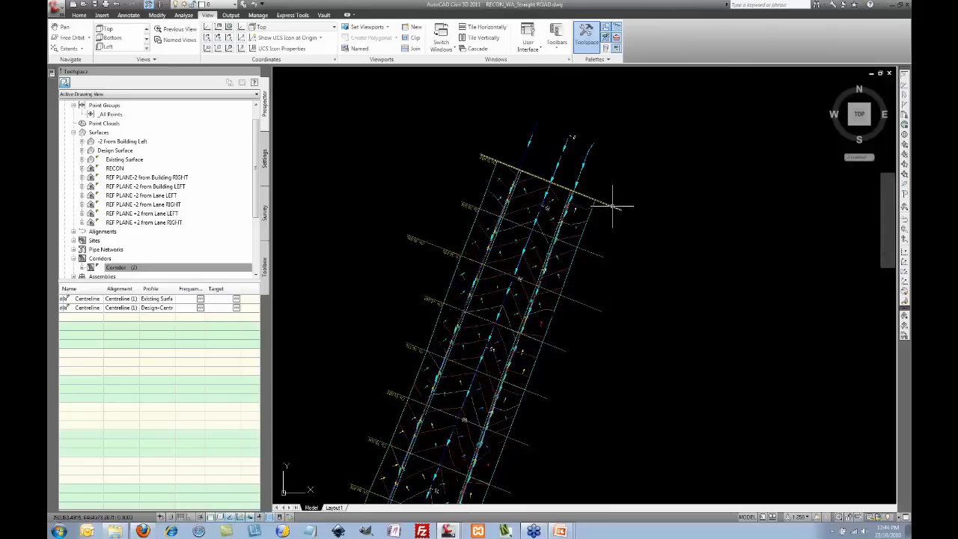
Step: Set the annotation scale to 1:200 and select the corridor's top sample line
mouse_move(614, 207)
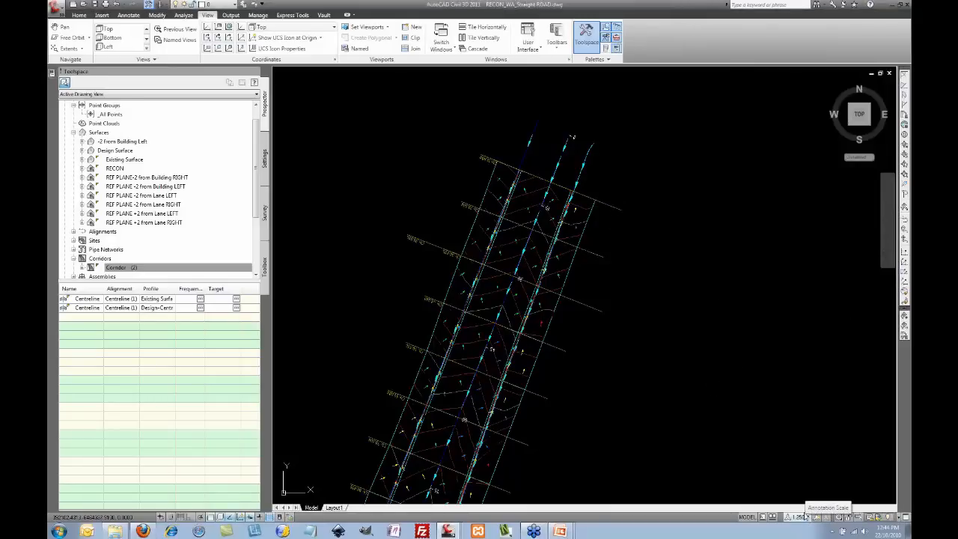
click(806, 517)
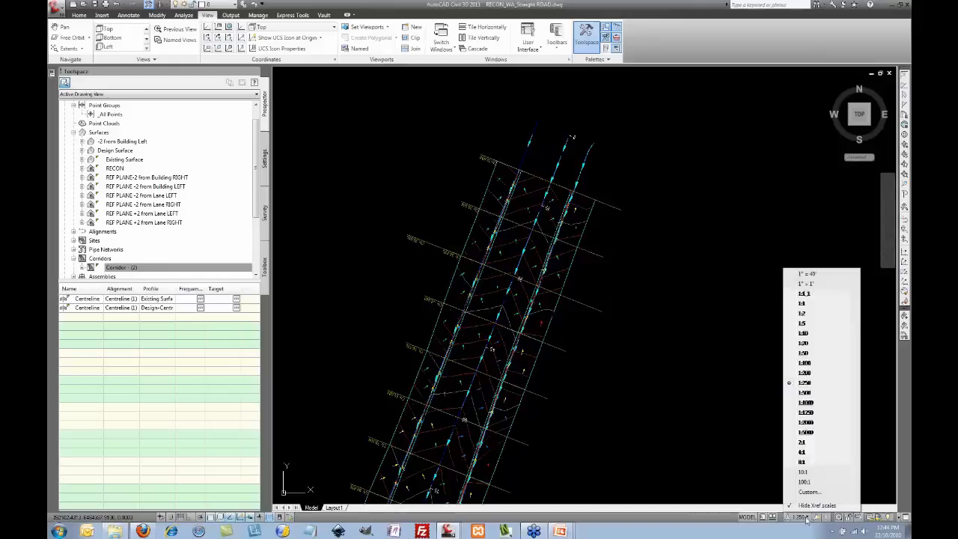
click(806, 373)
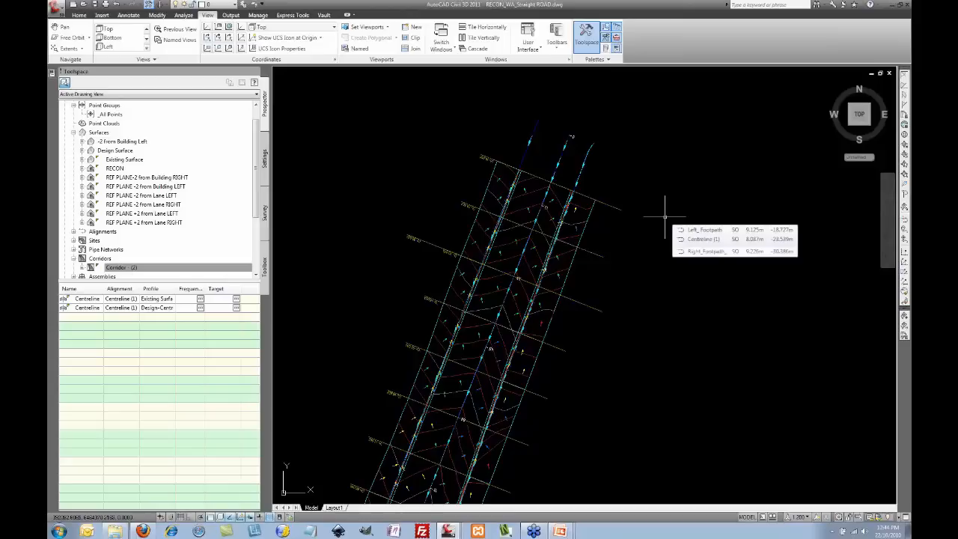
scroll(664, 216, down, 2)
middle_drag(652, 228, 583, 188)
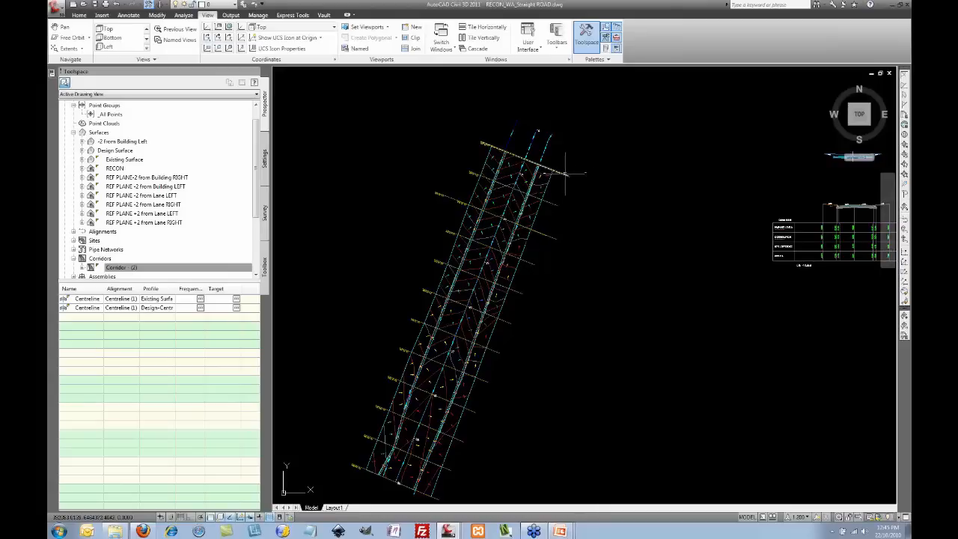
click(565, 174)
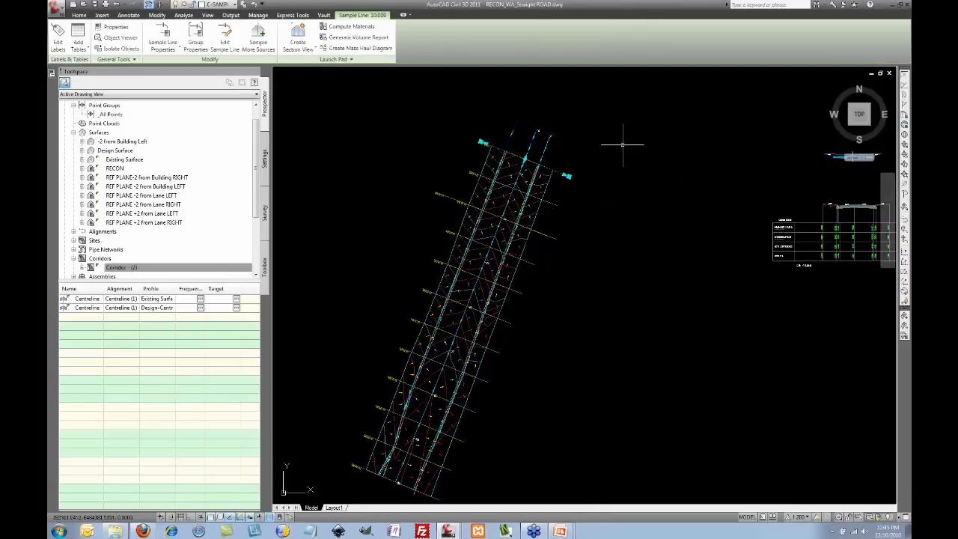
click(313, 49)
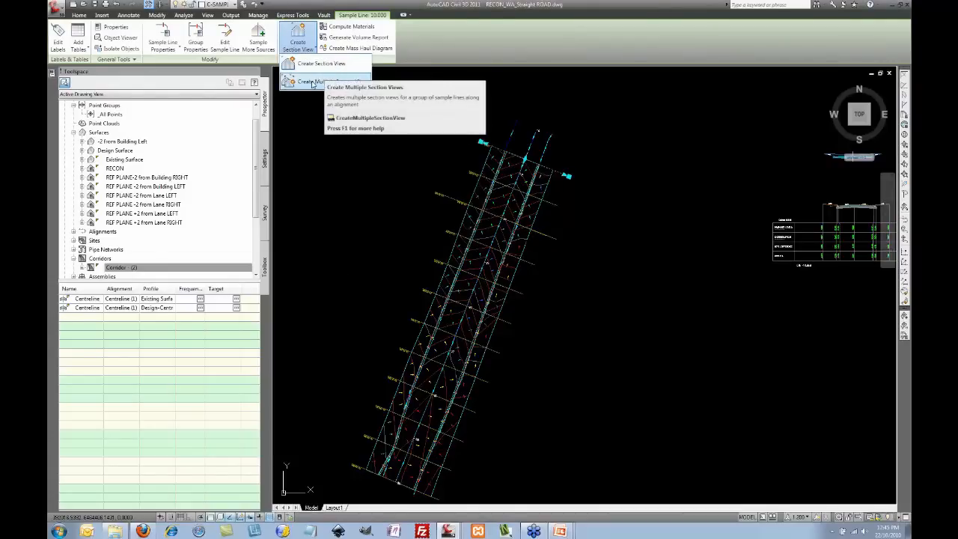
click(313, 84)
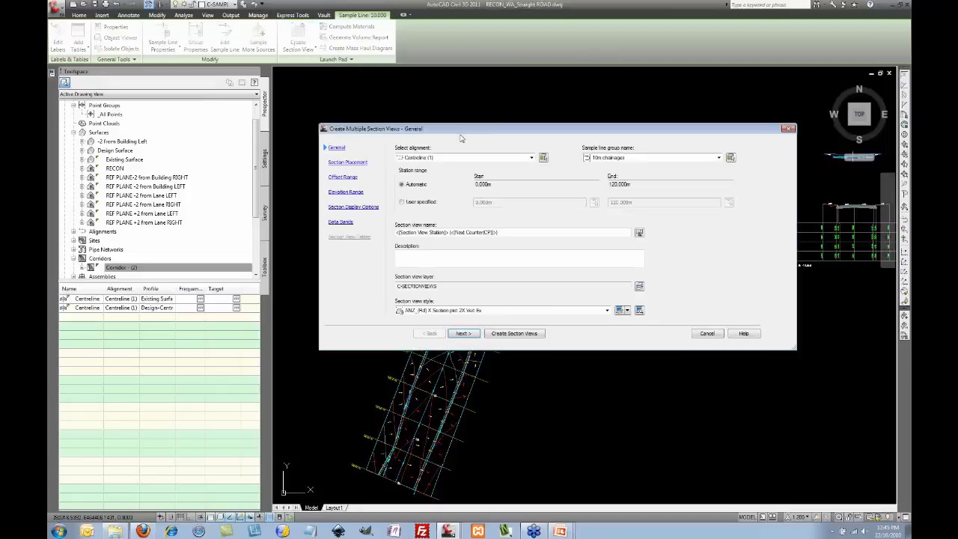
drag(464, 131, 354, 41)
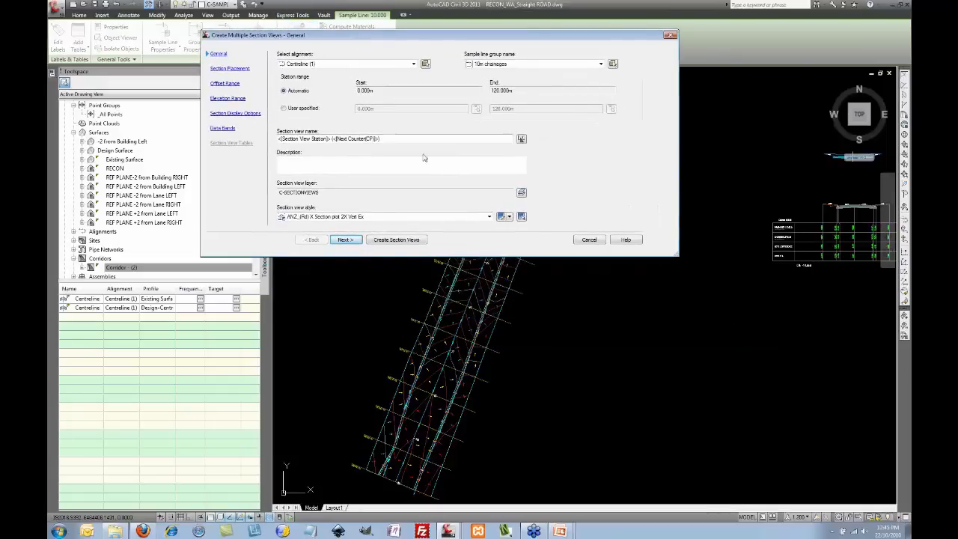
click(451, 217)
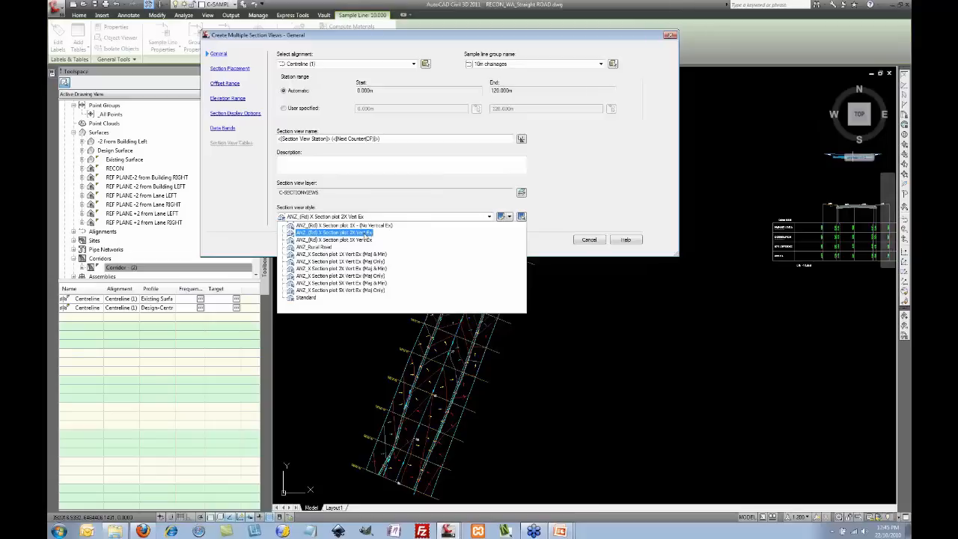
click(589, 197)
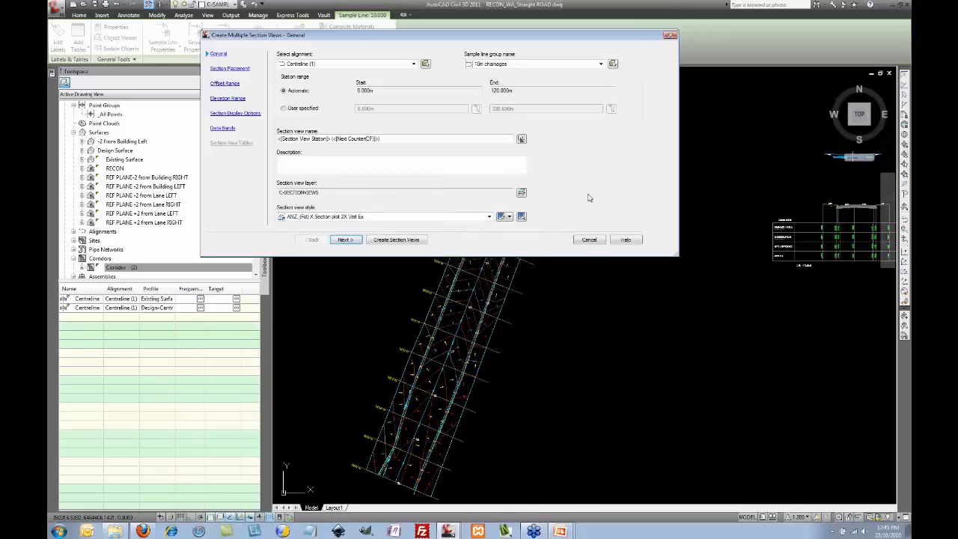
click(672, 35)
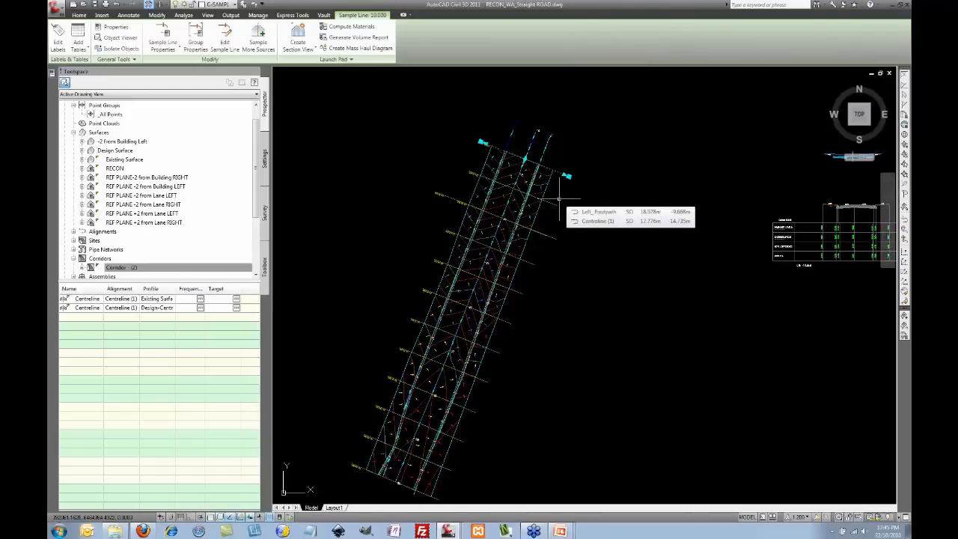
Step: Start Compute Materials for the 10m chainages sample line group
click(364, 28)
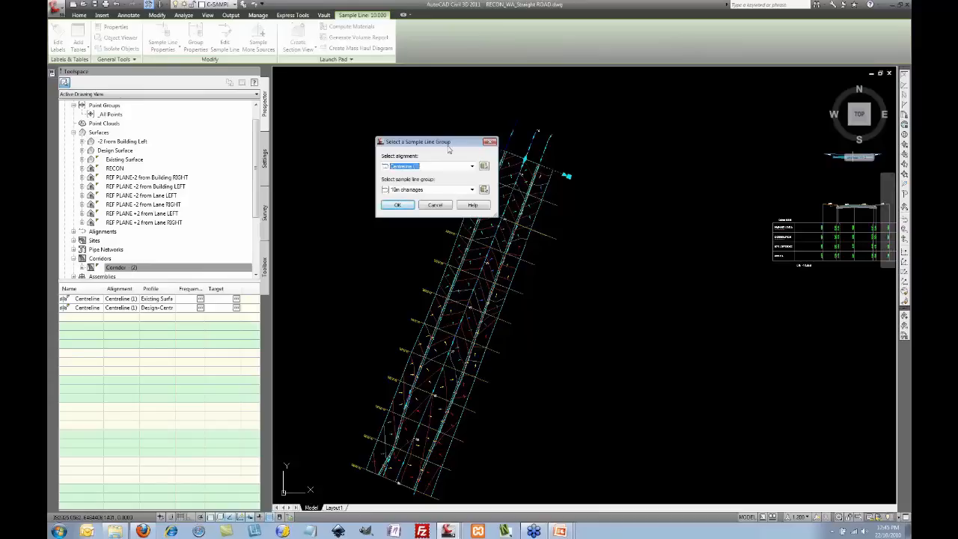
click(417, 190)
click(415, 199)
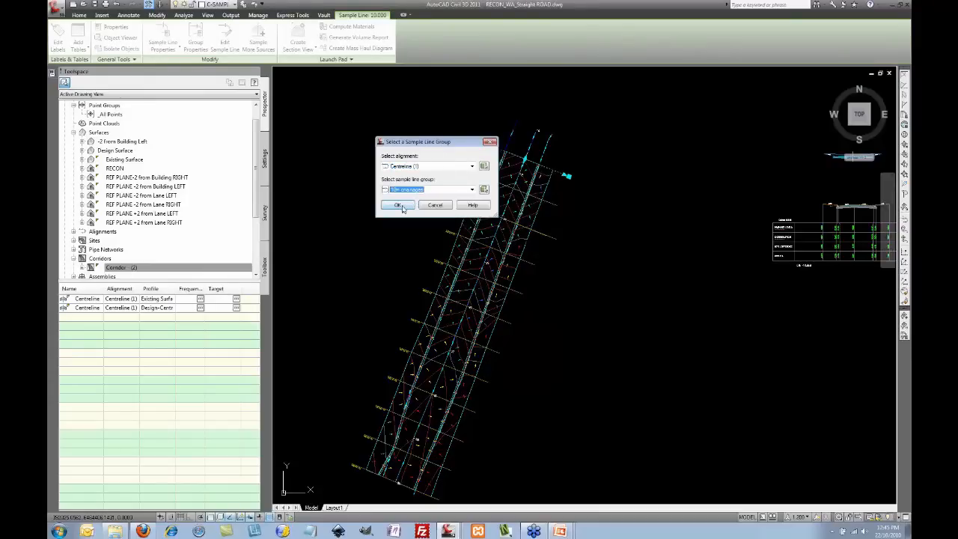
click(397, 206)
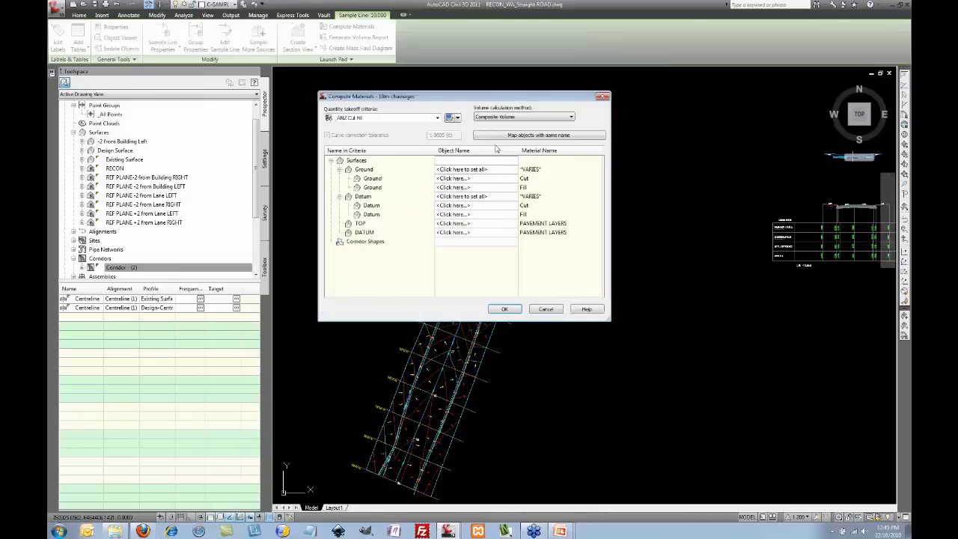
Step: Use ANZ Earthworks criteria, mapping Ground to Existing Surface and Datum to Design Surface, and compute
click(398, 120)
click(375, 137)
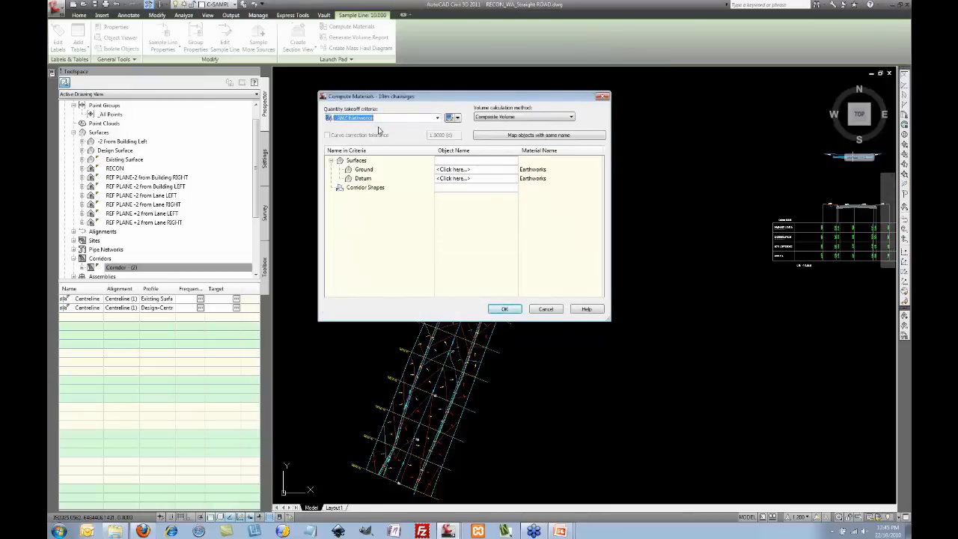
click(469, 170)
click(470, 171)
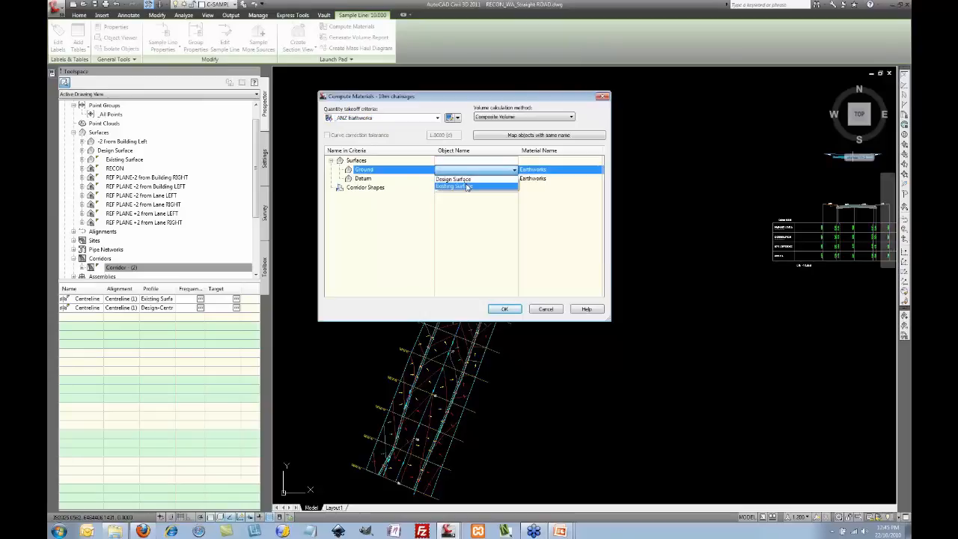
click(464, 178)
click(465, 178)
click(465, 178)
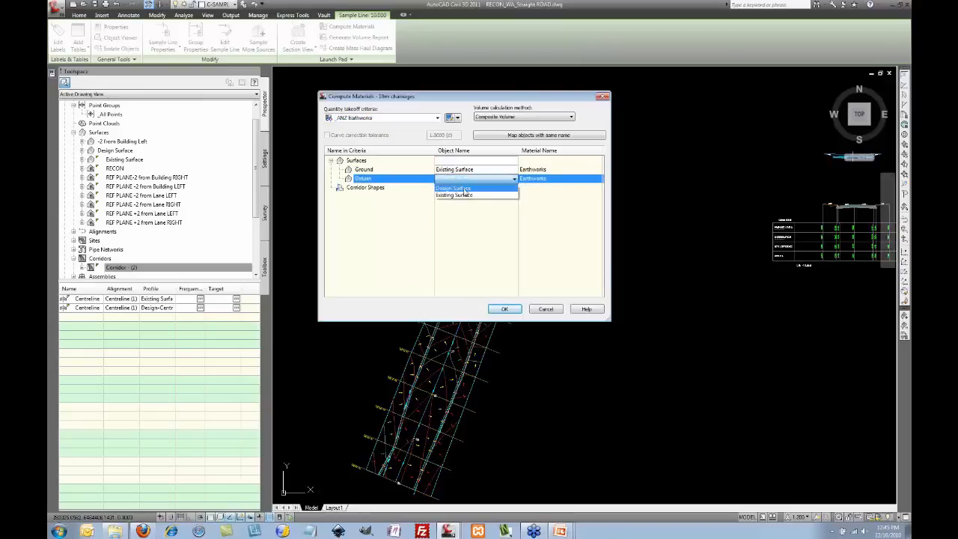
click(458, 188)
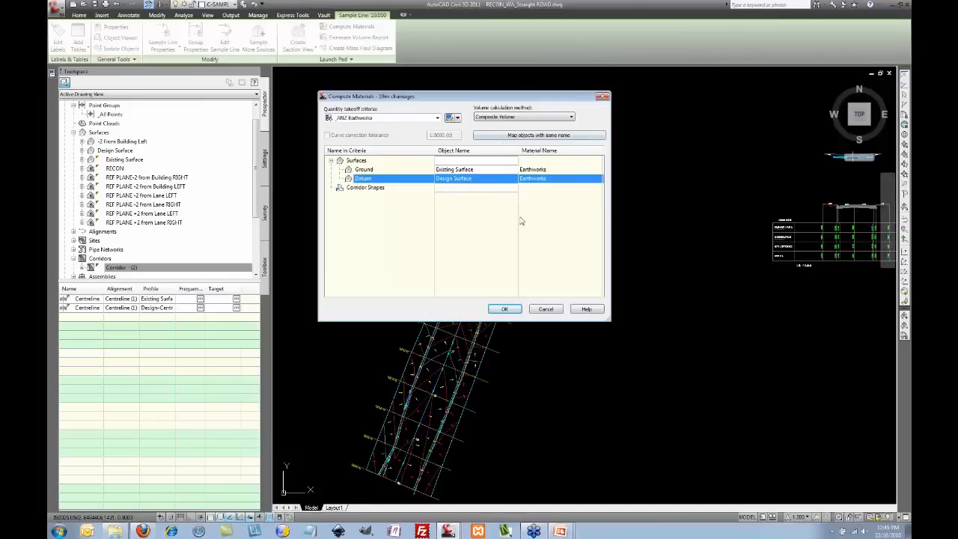
click(505, 309)
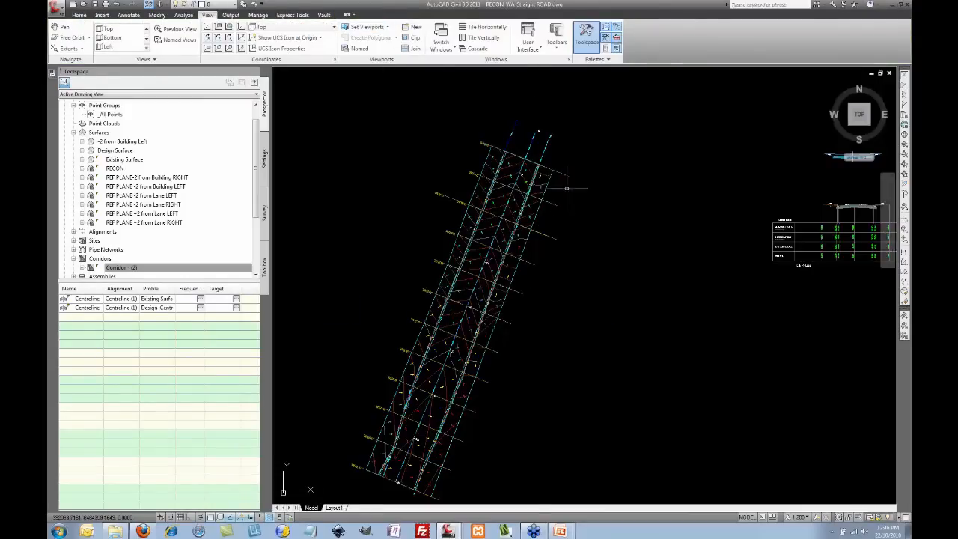
Step: Start multiple section views for the sample lines using the ANZ_(Rd) X Section plot 2X Vert Ex style
click(560, 173)
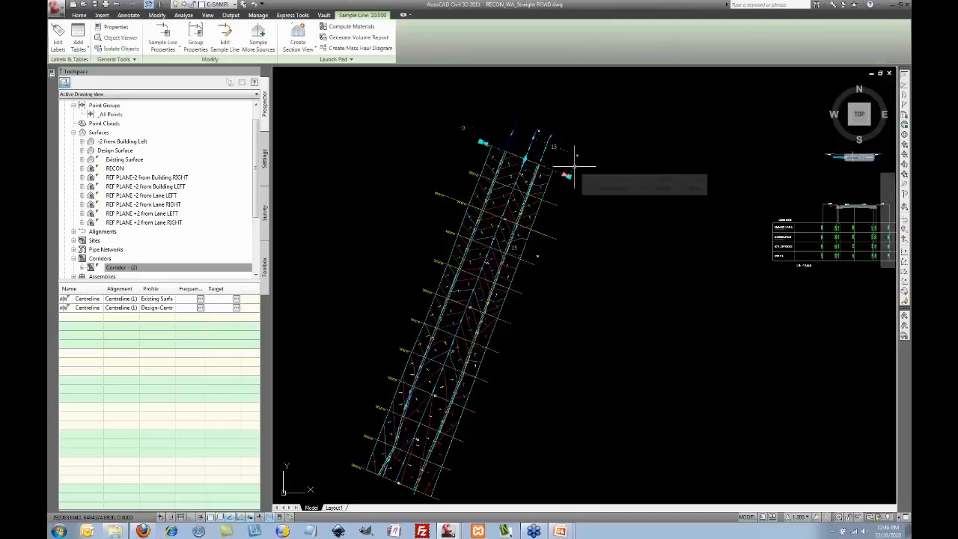
click(313, 50)
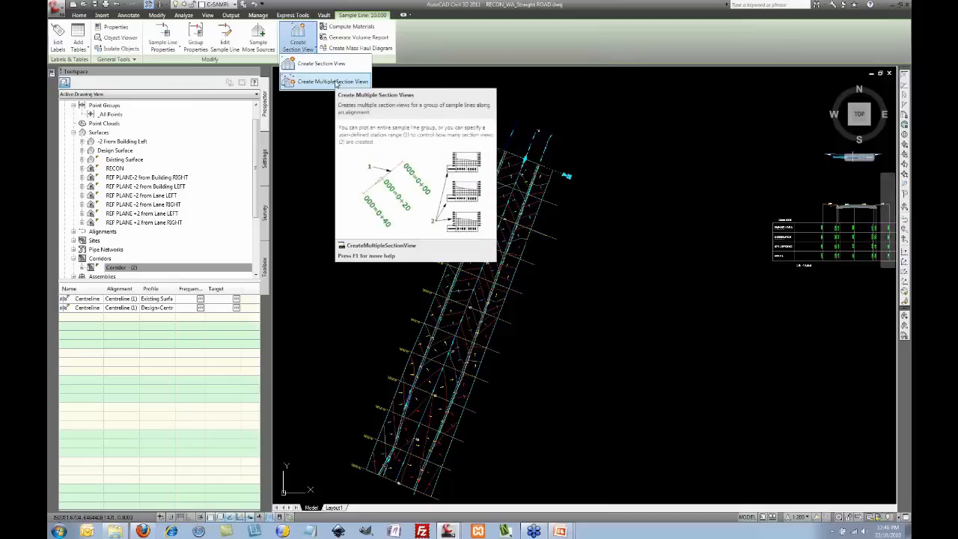
click(333, 82)
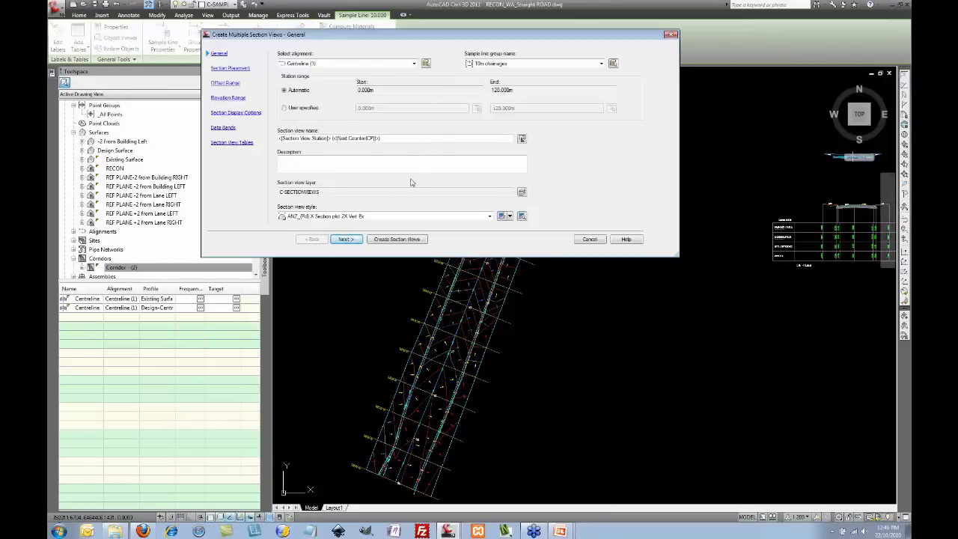
click(374, 216)
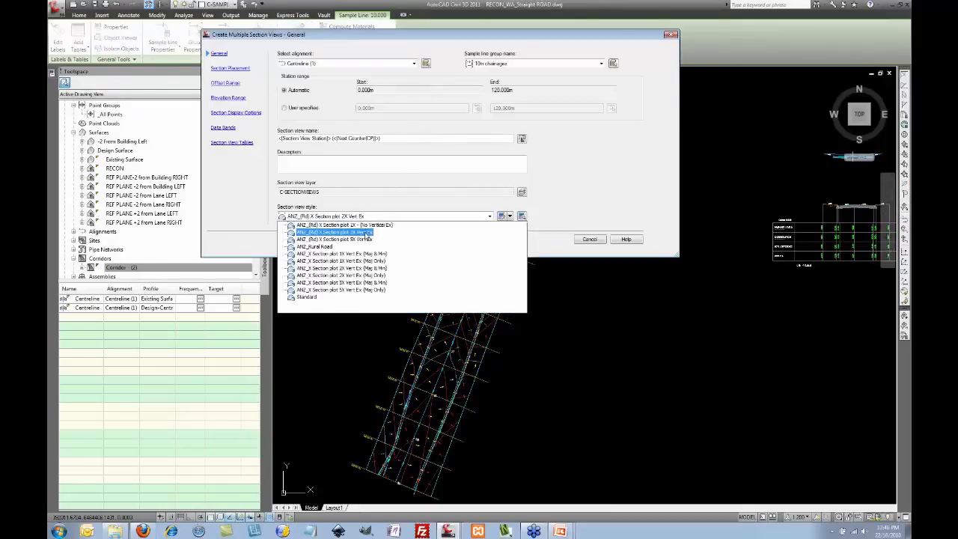
click(366, 233)
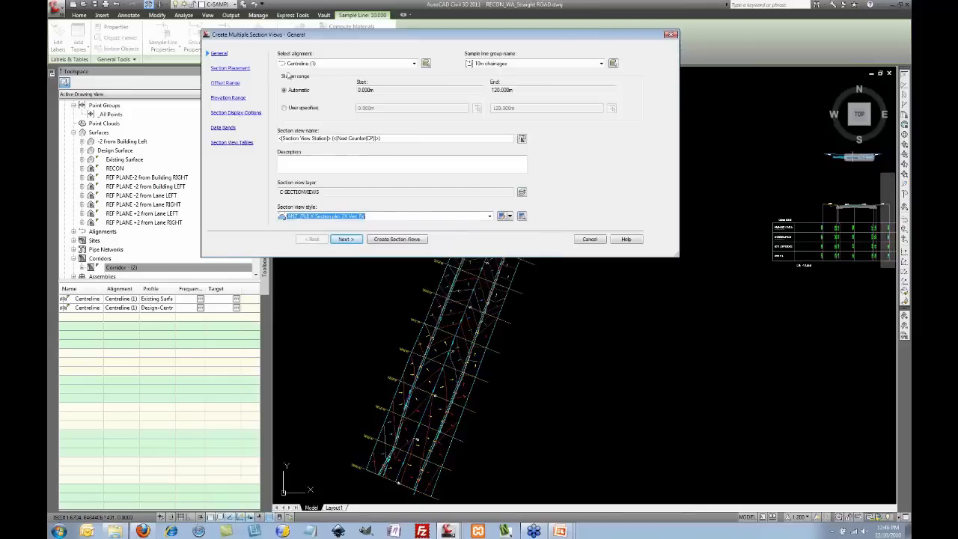
click(347, 240)
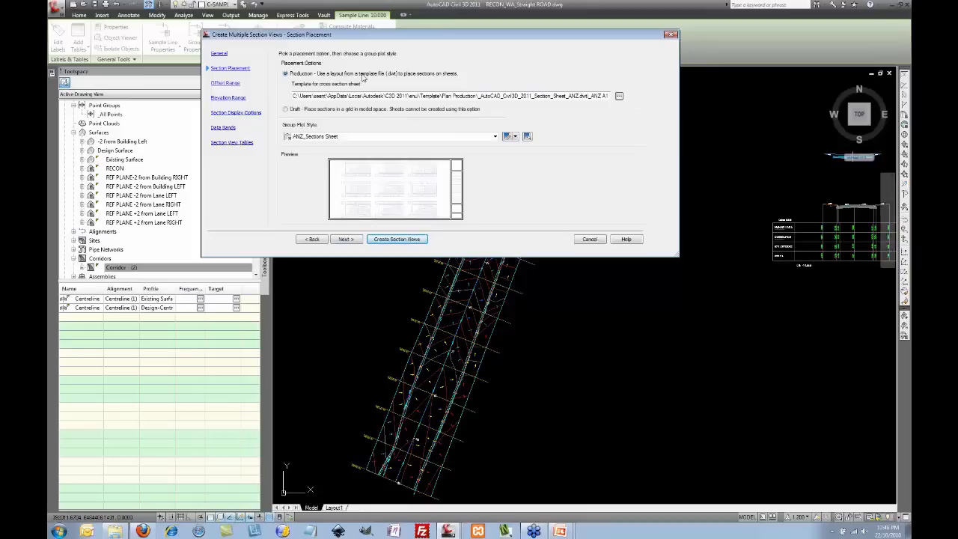
Step: Use the _ANZ A1 1to 200 layout from Plan Production's _AutoCAD_Civil3D_2011_Section_Sheet_ANZ.dwt template
click(620, 97)
click(357, 140)
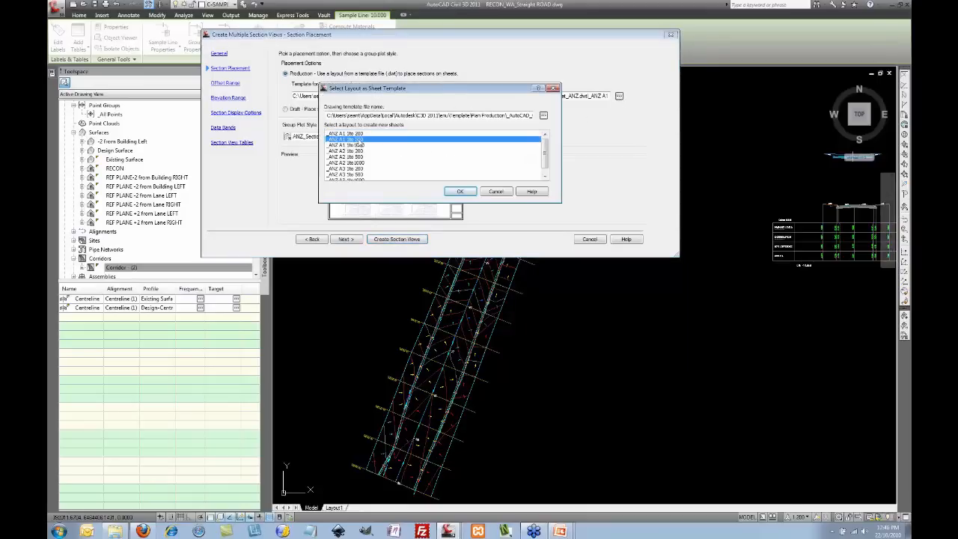
click(544, 117)
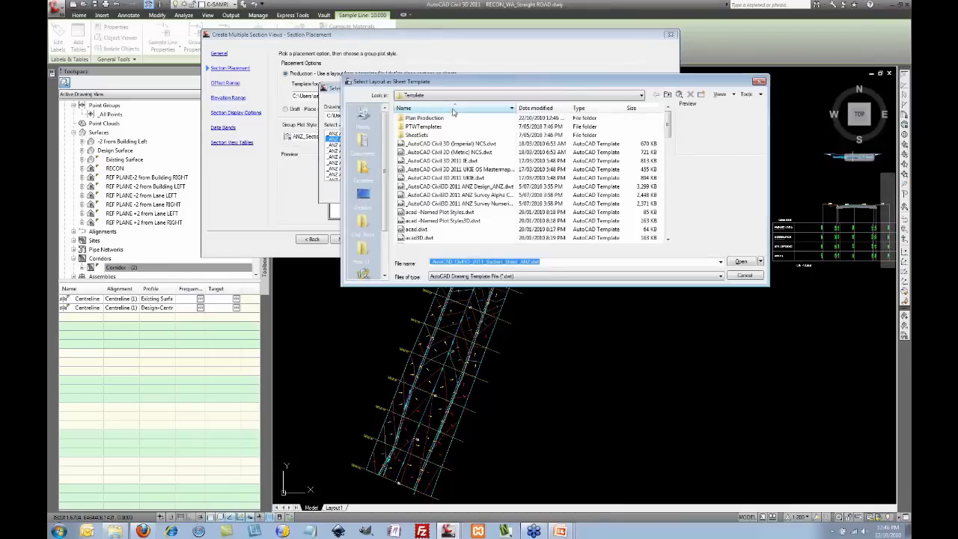
double_click(437, 120)
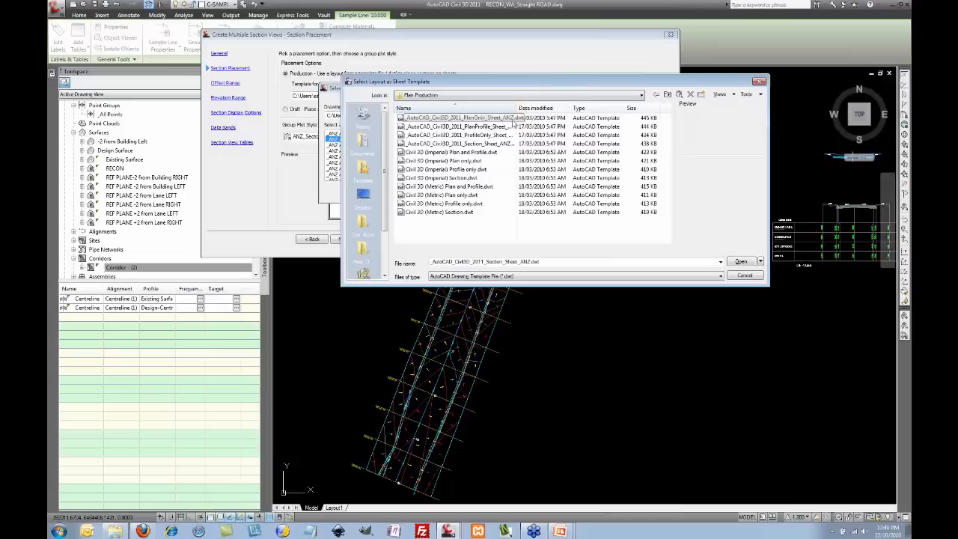
double_click(518, 108)
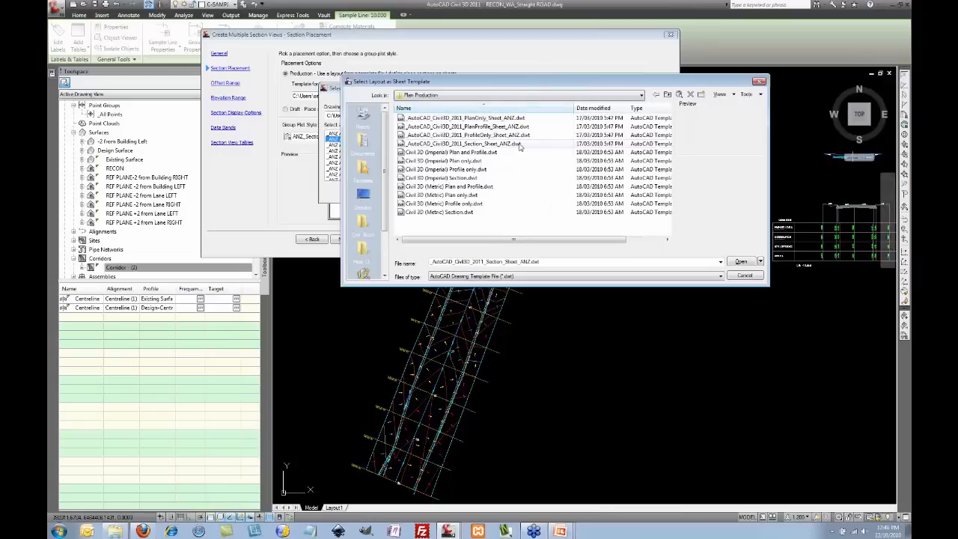
click(506, 146)
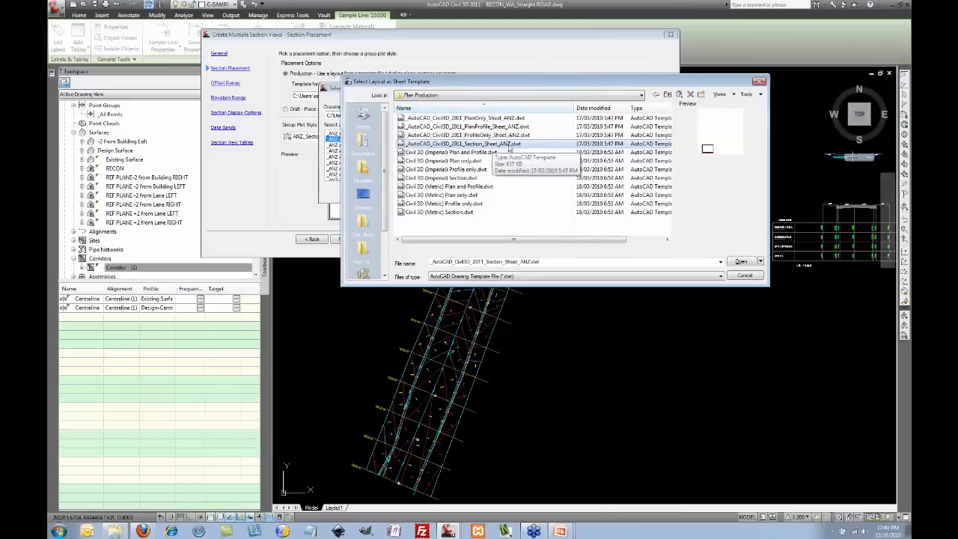
click(749, 276)
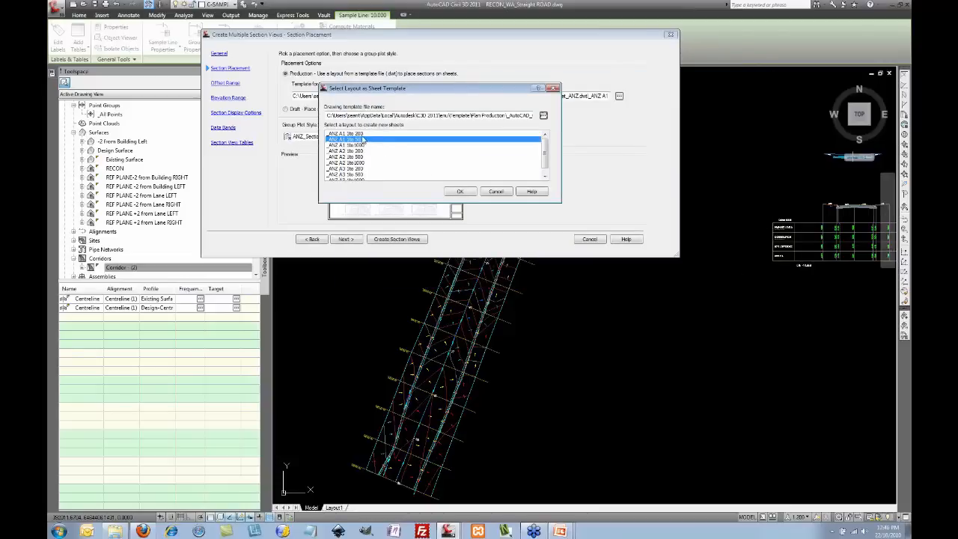
click(362, 134)
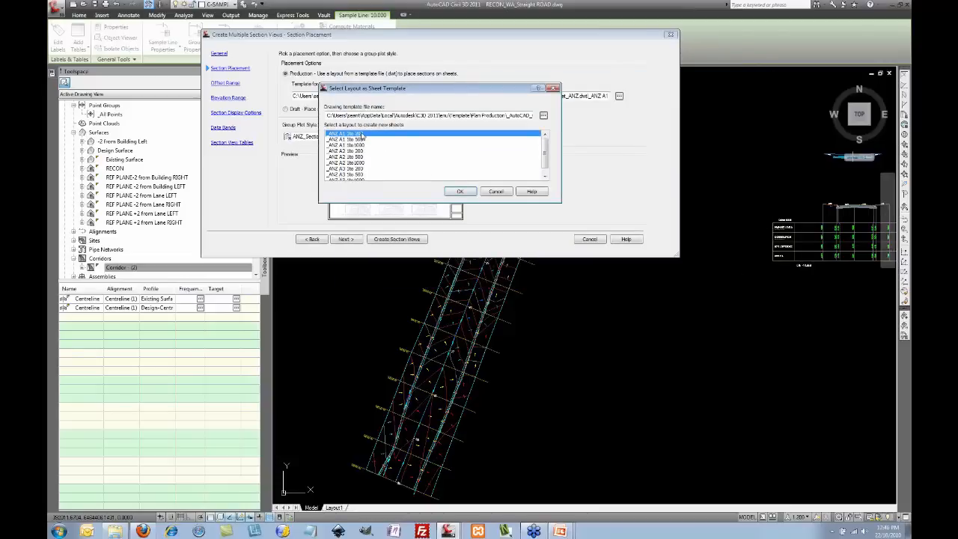
click(360, 174)
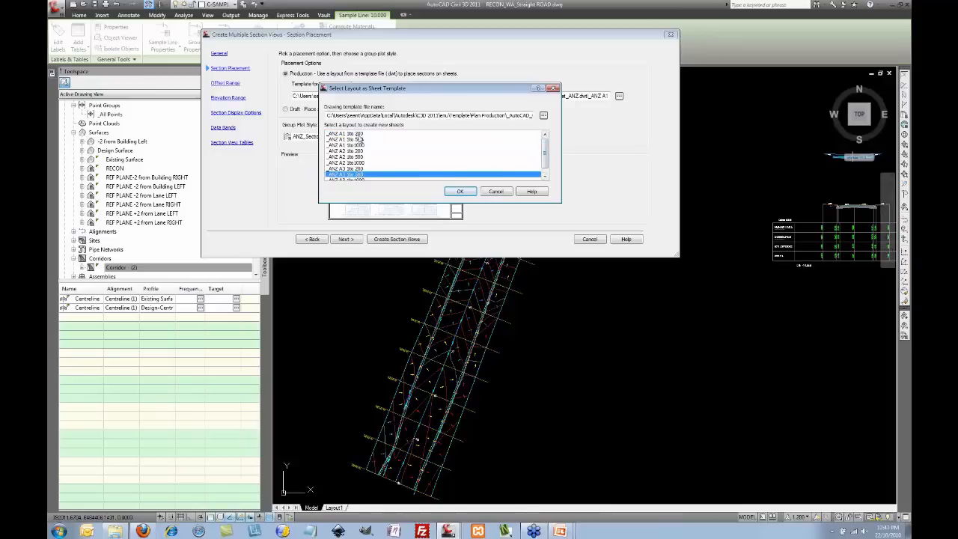
click(361, 135)
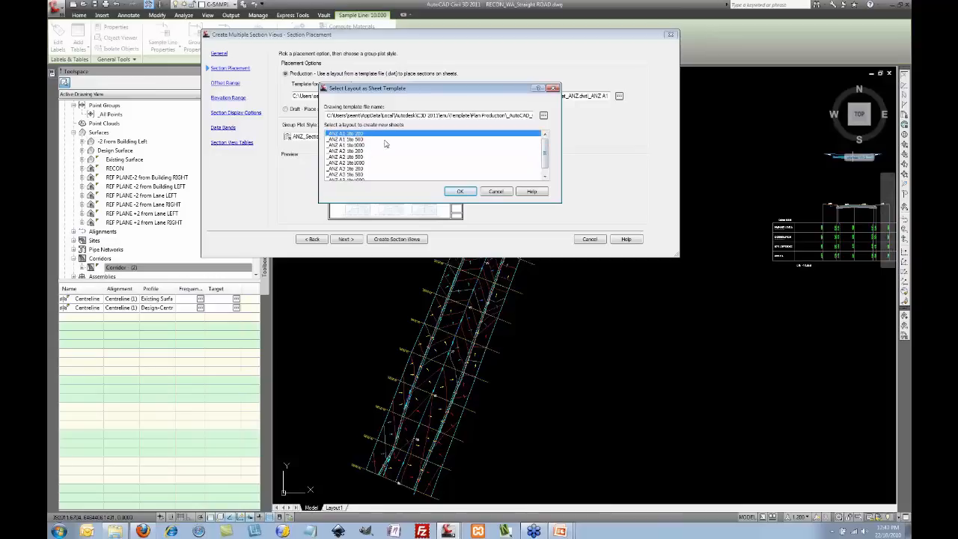
click(460, 191)
Step: Keep default offset and elevation ranges and style corridor sections with the With Hatching code set
click(346, 239)
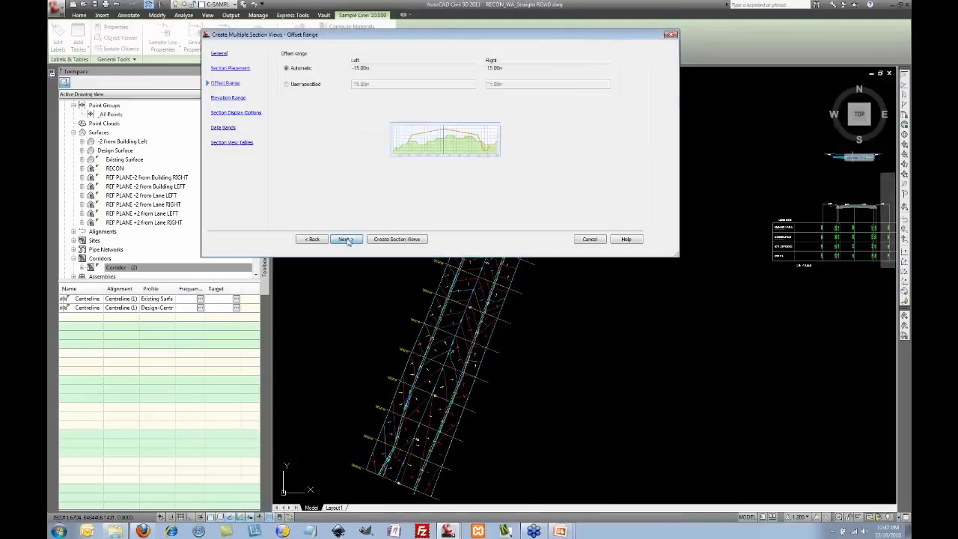
click(346, 239)
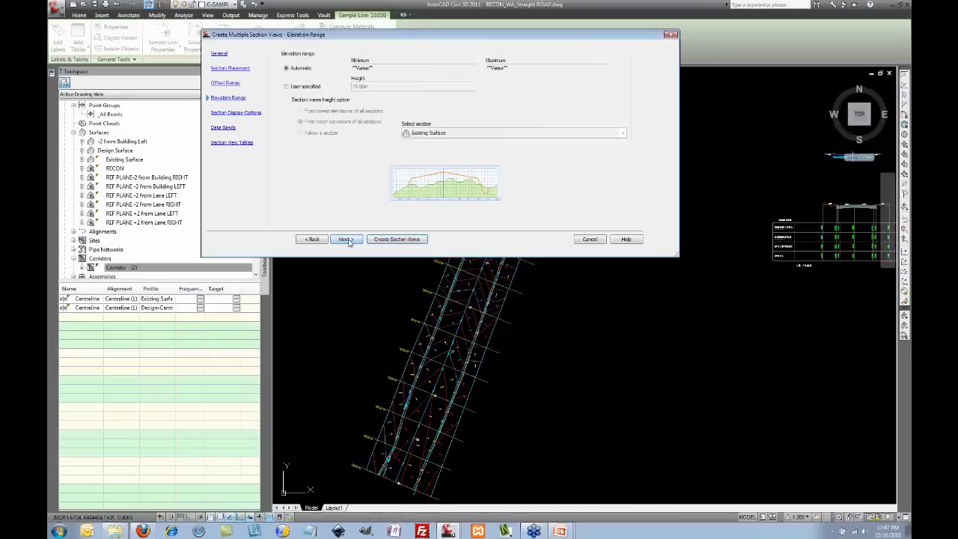
click(346, 240)
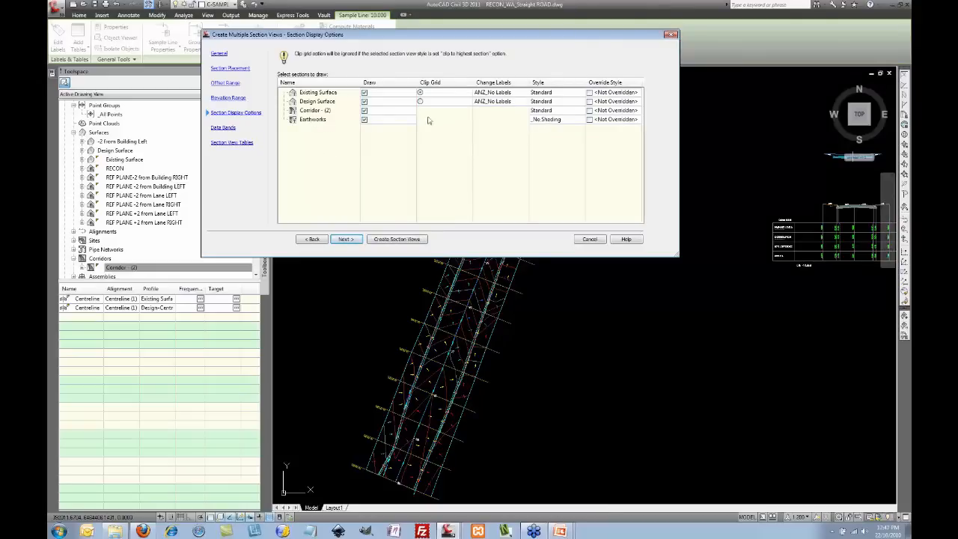
click(561, 111)
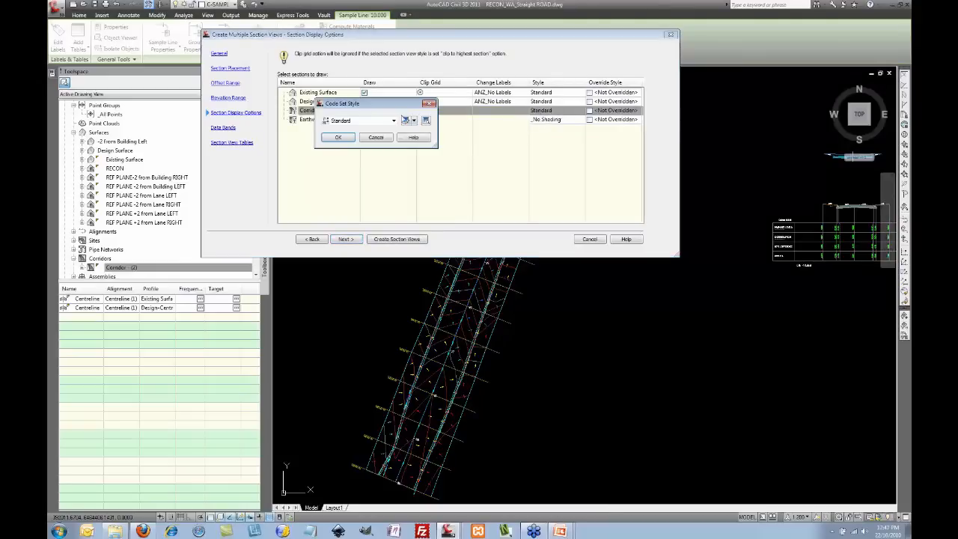
click(394, 121)
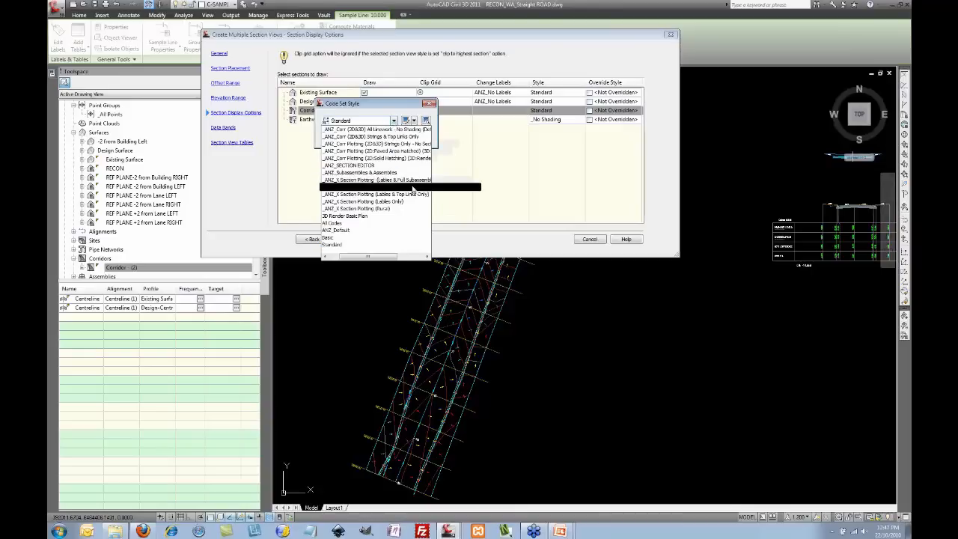
click(411, 181)
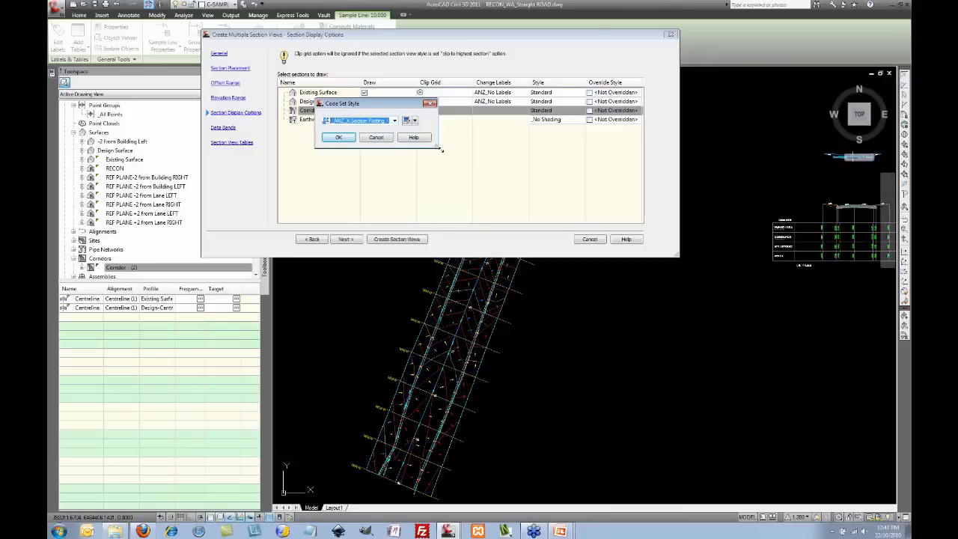
drag(441, 150, 581, 148)
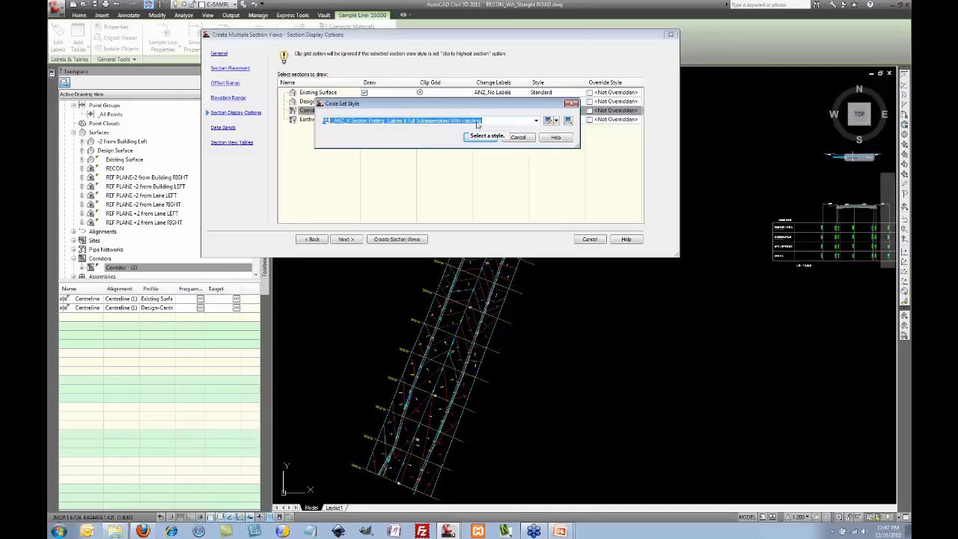
click(524, 122)
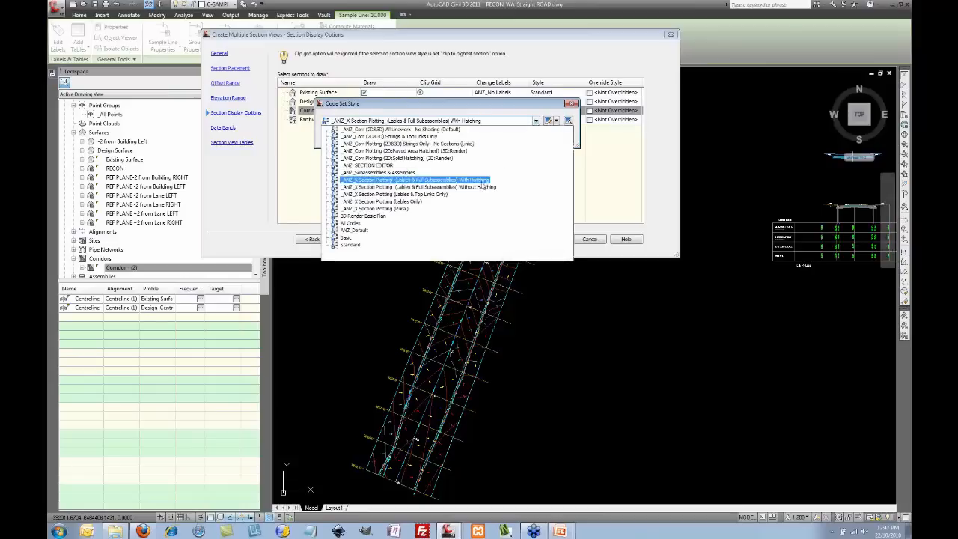
click(486, 176)
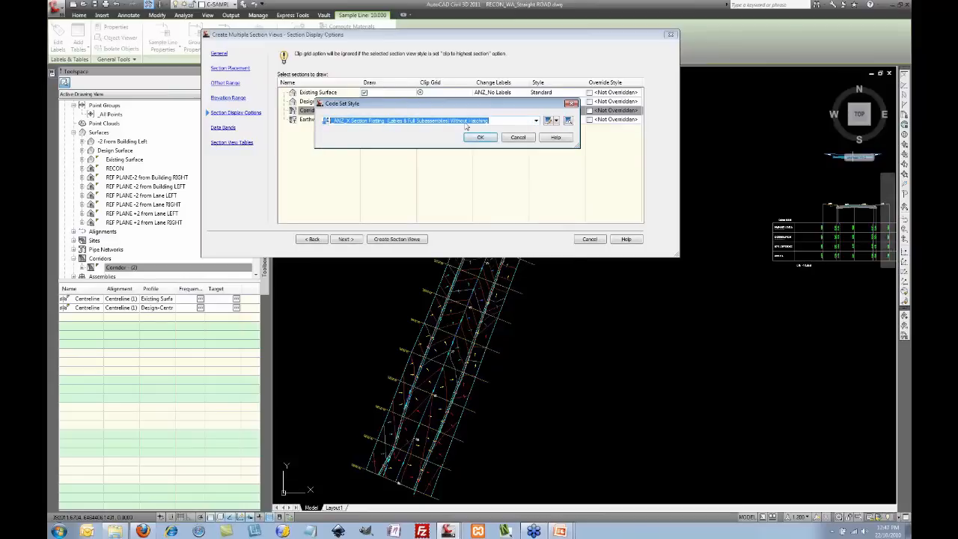
click(537, 122)
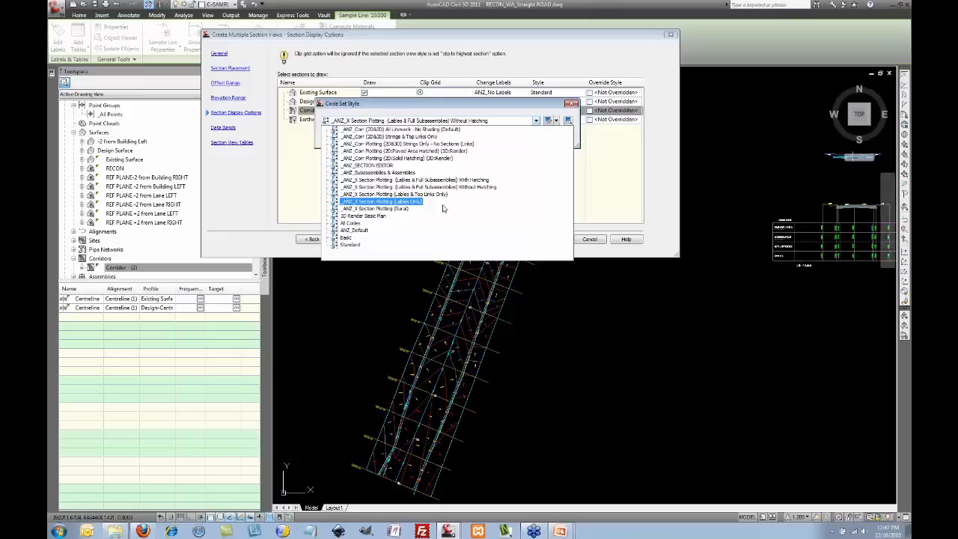
click(453, 181)
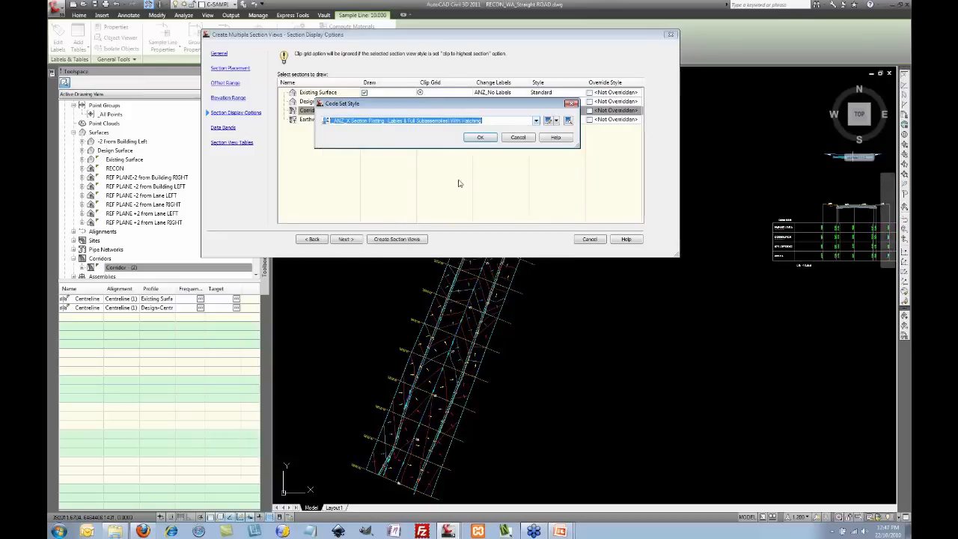
click(479, 138)
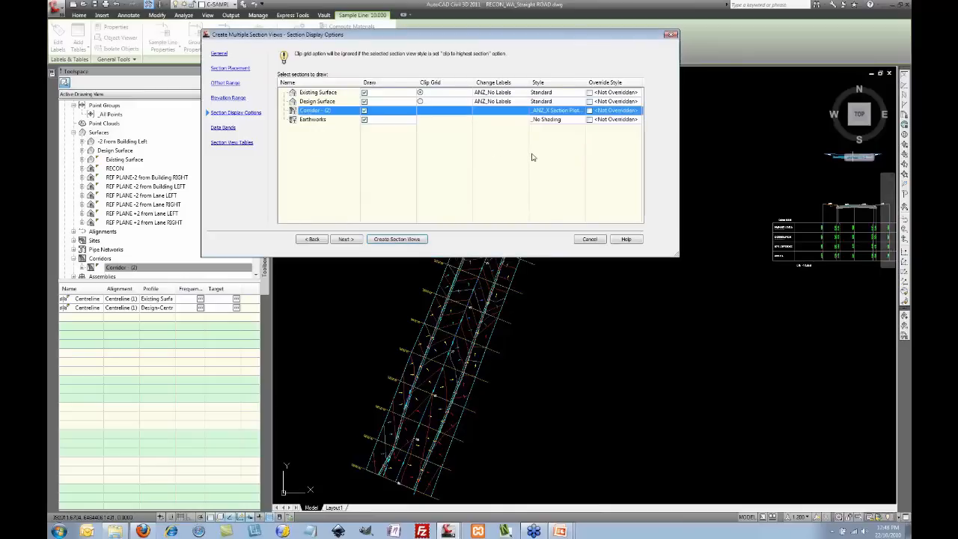
Step: Keep the Standard style for Design Surface sections and give them ANZ_Ordinate Lines labels
click(558, 102)
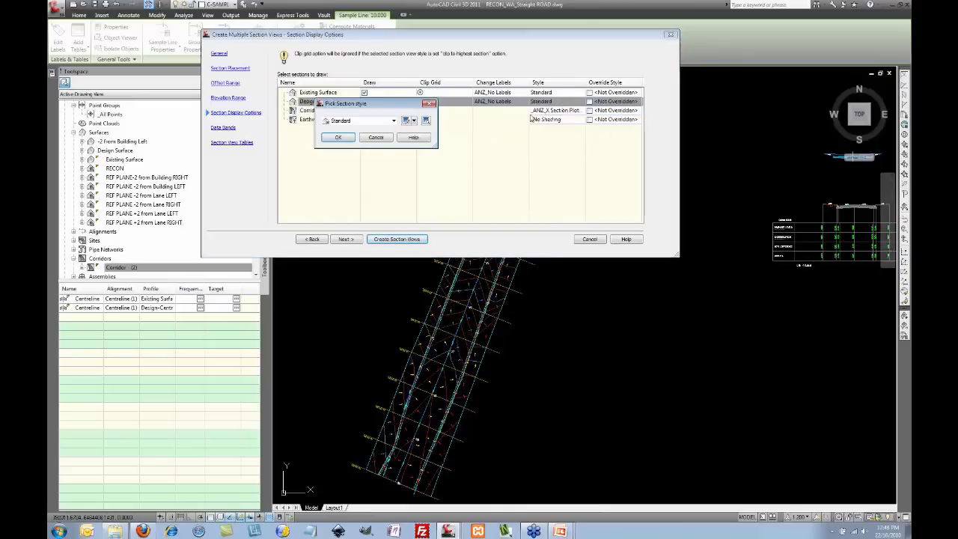
click(390, 121)
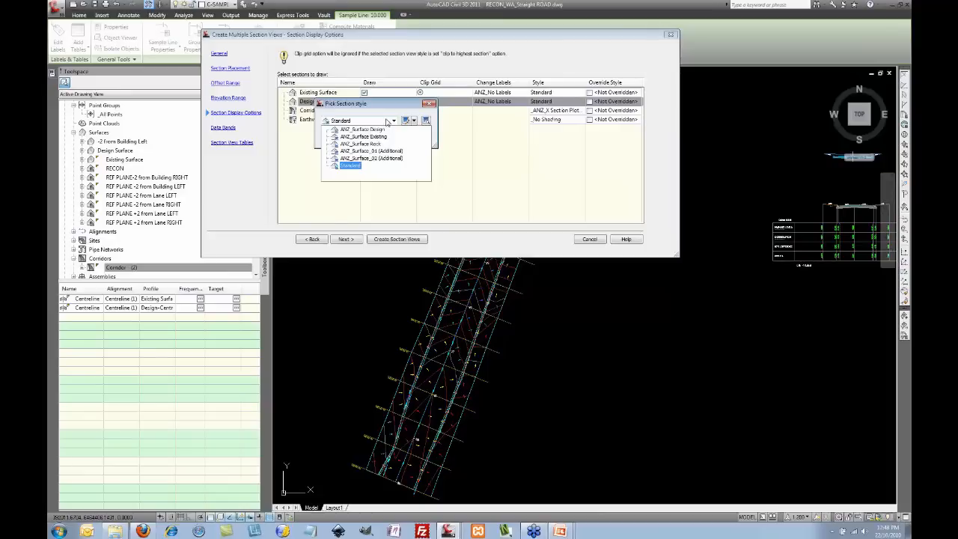
click(390, 122)
click(389, 140)
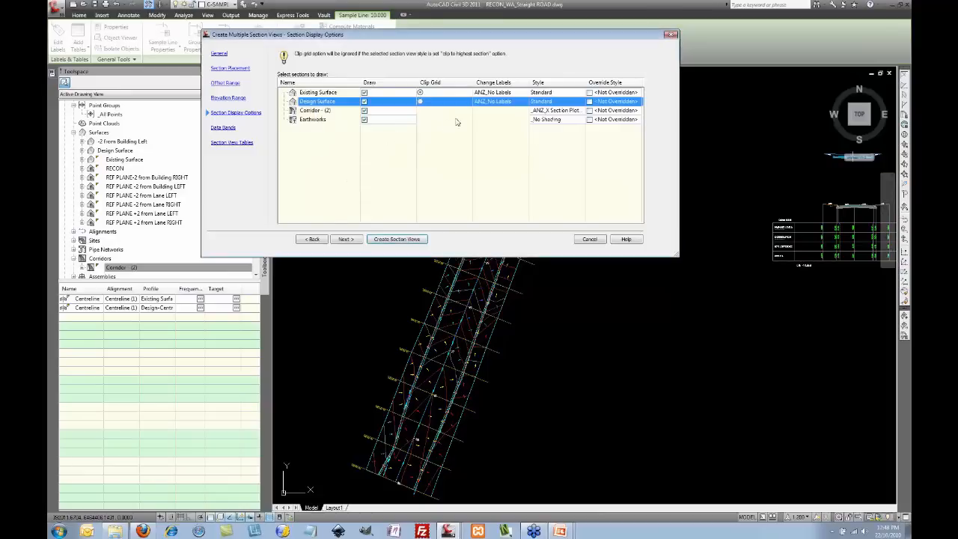
click(488, 102)
click(364, 121)
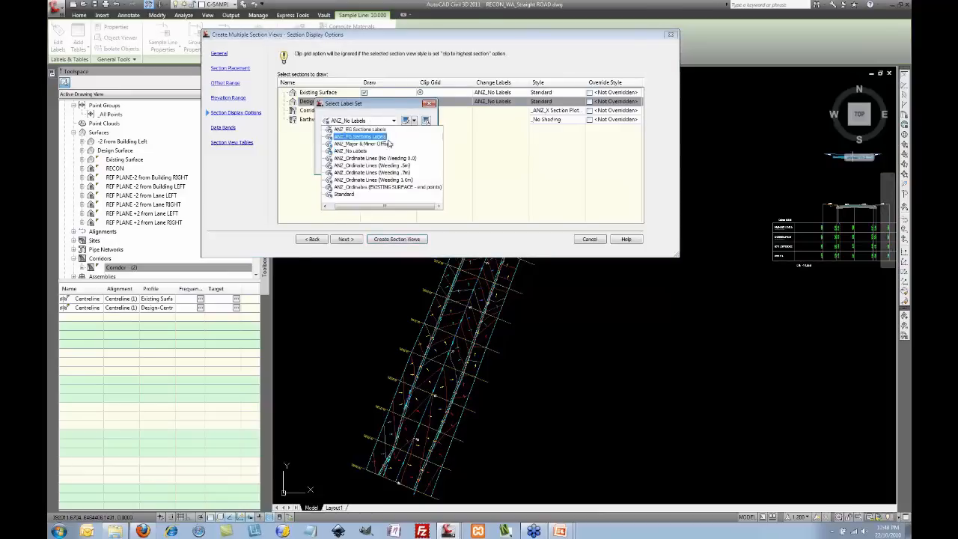
click(395, 173)
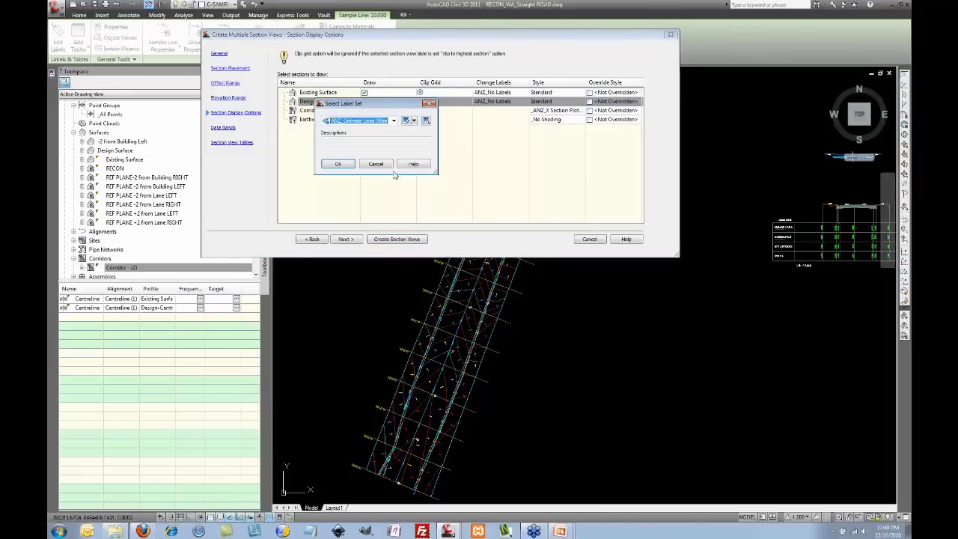
click(339, 159)
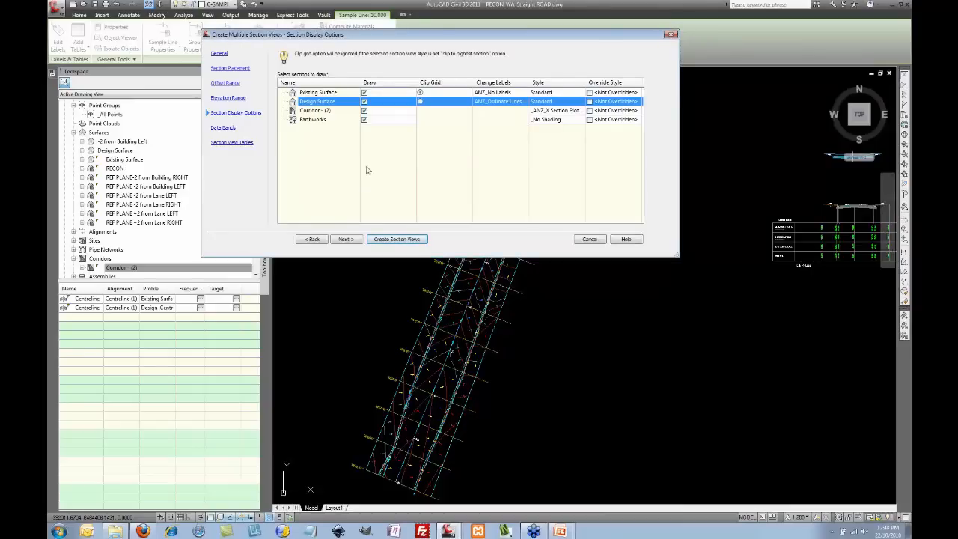
click(355, 239)
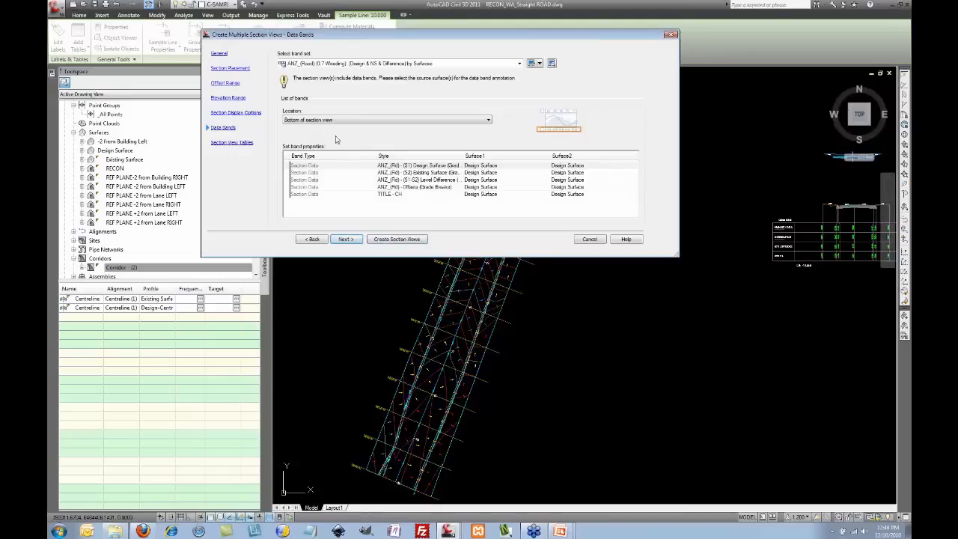
Step: Widen the band columns and set Surface2 to Existing Surface for the first two bands
drag(376, 157, 343, 156)
drag(432, 155, 442, 156)
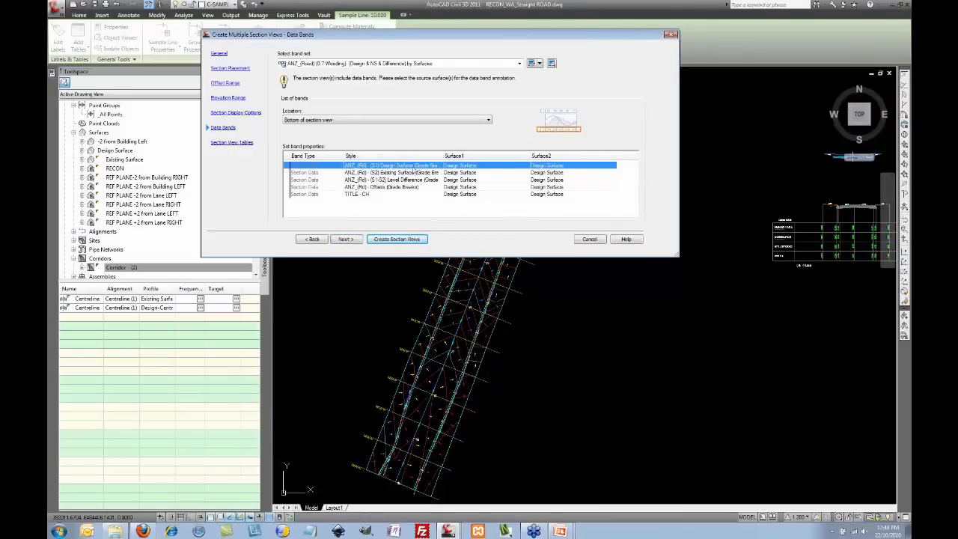
click(394, 173)
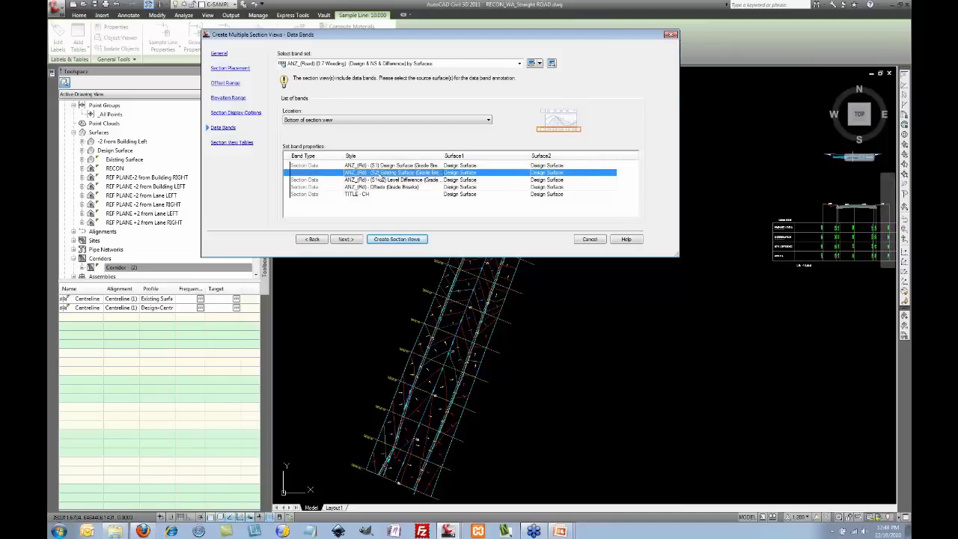
click(549, 166)
click(555, 166)
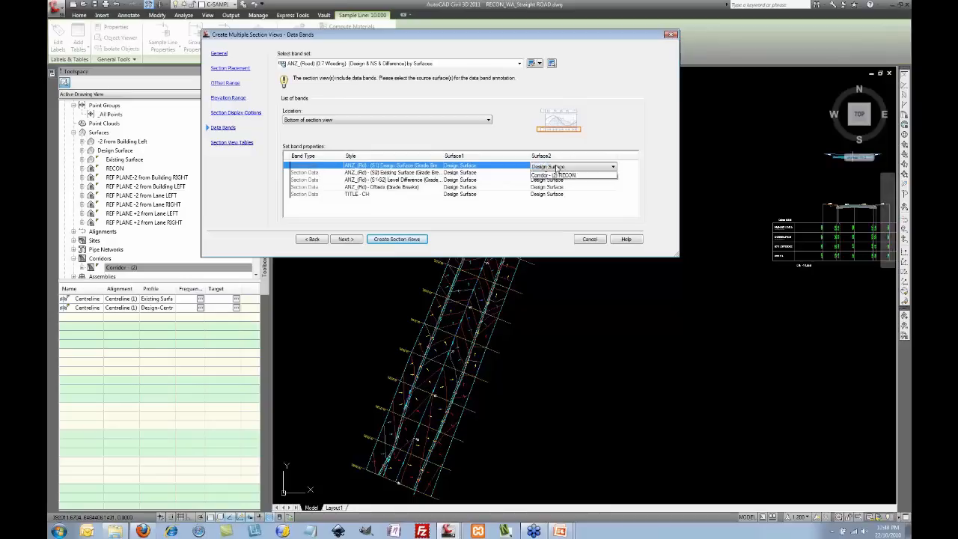
click(556, 181)
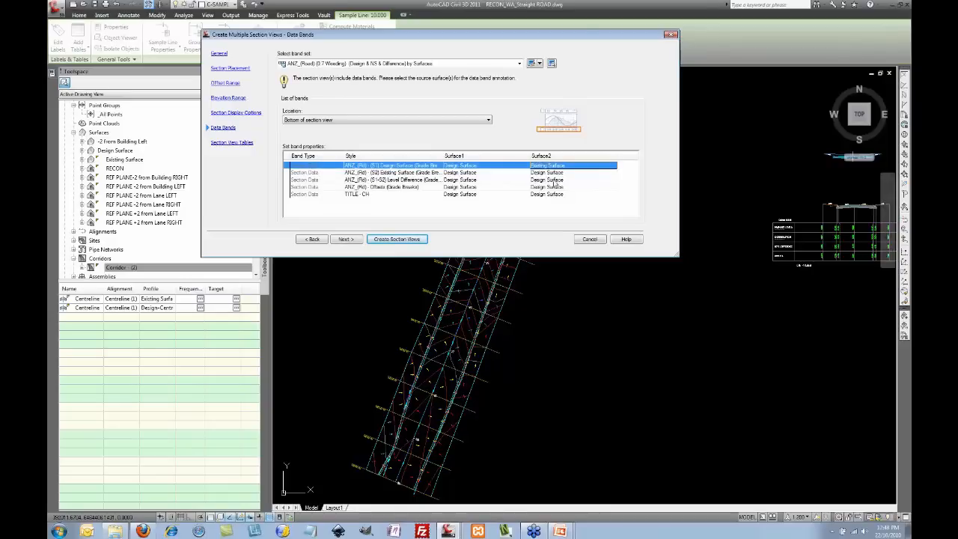
click(559, 172)
click(560, 174)
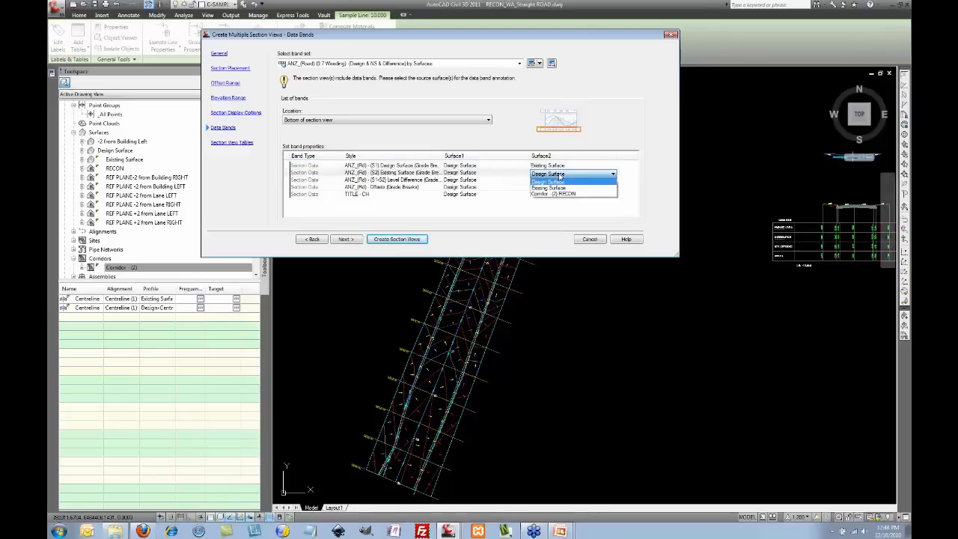
click(555, 187)
Step: Set Surface2 to Existing Surface for the third band and the offsets band
click(555, 179)
click(557, 181)
click(556, 195)
click(555, 187)
click(557, 188)
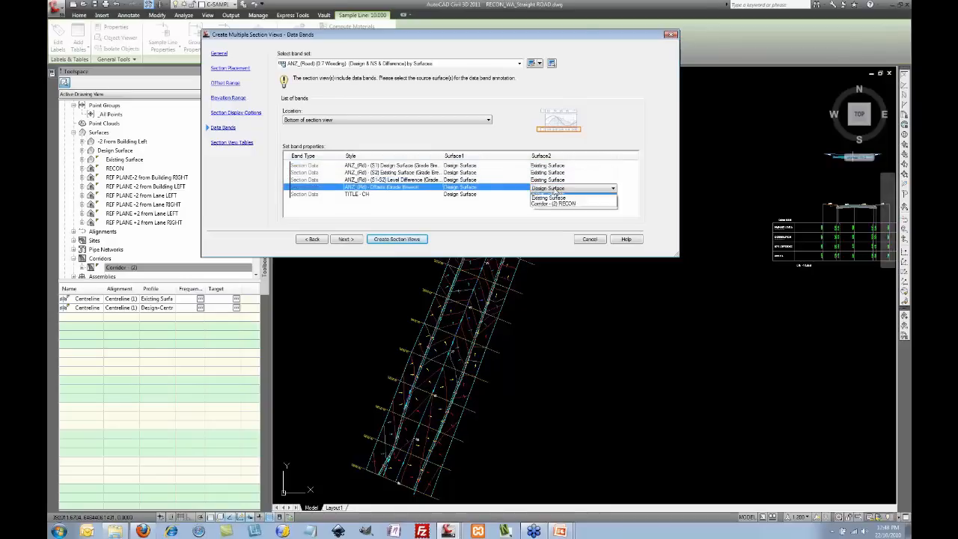
click(555, 197)
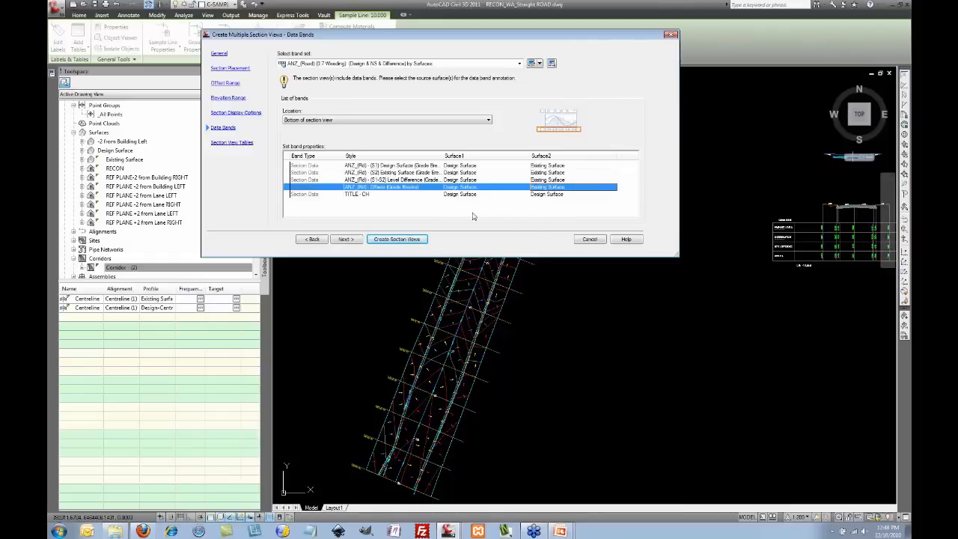
click(346, 240)
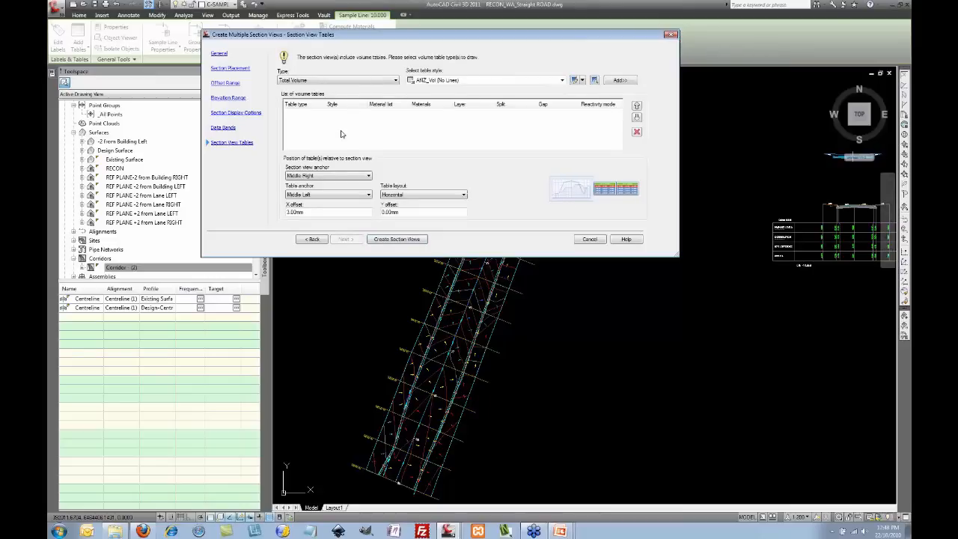
Step: Add a Total Volume table in the ANZ_Vol (No Lines) style to the section view tables
click(395, 81)
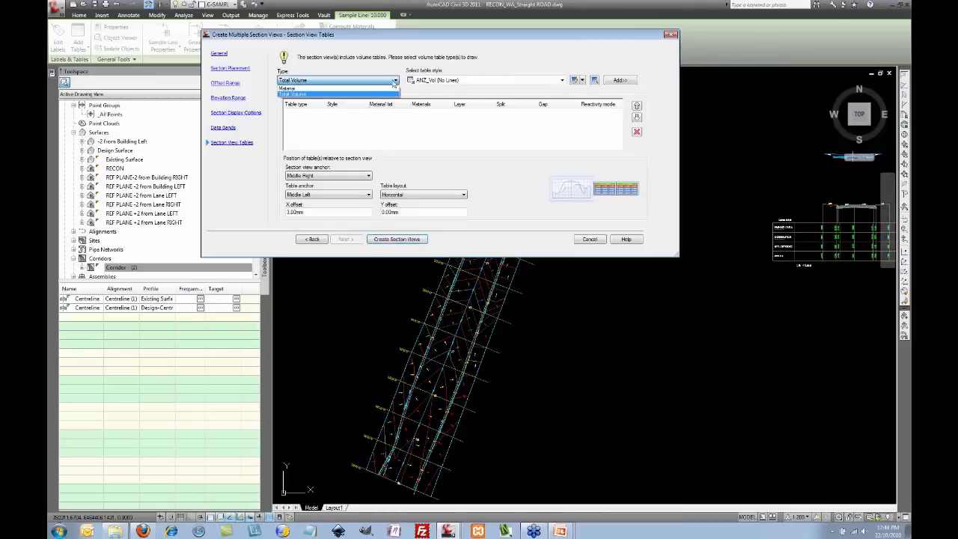
click(378, 93)
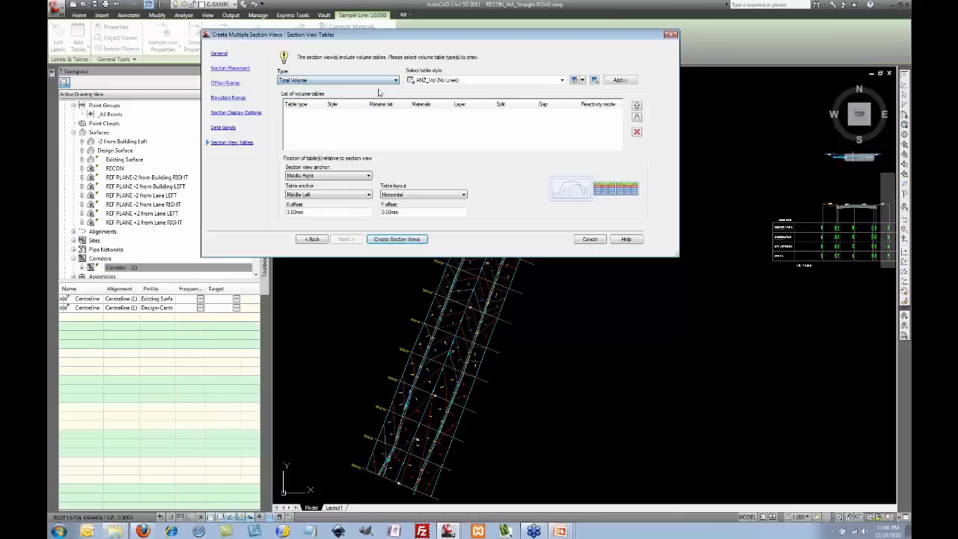
click(536, 84)
click(458, 82)
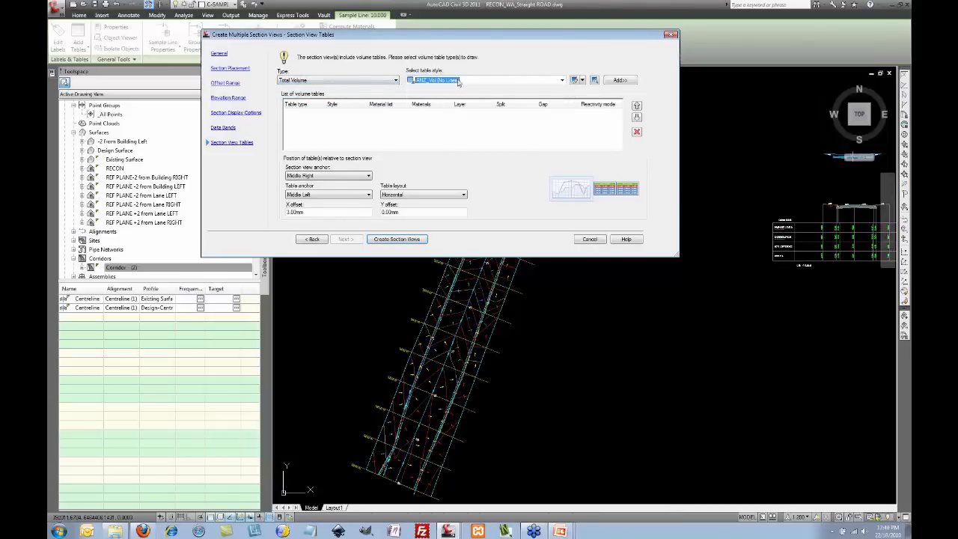
click(622, 80)
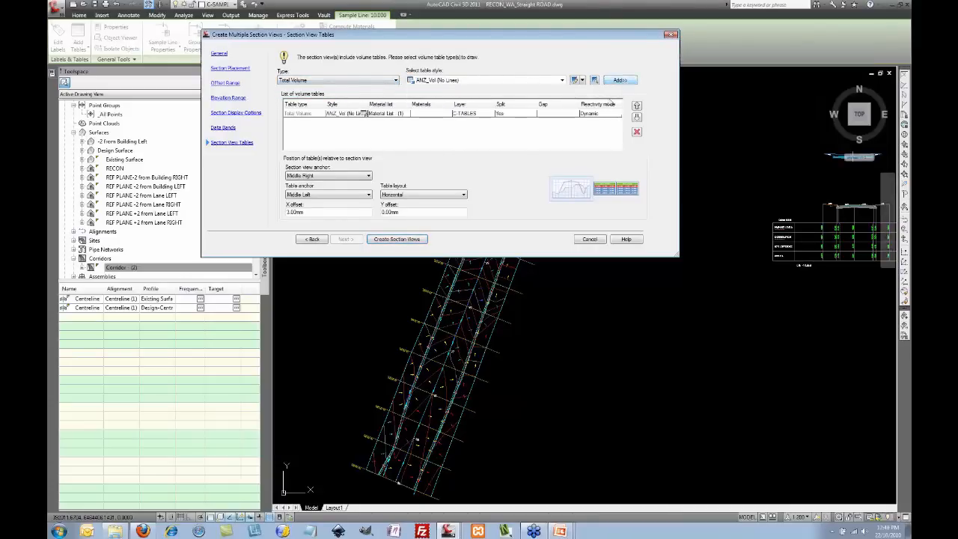
Step: Create the section views, placing their sheets at an empty spot in the drawing
click(397, 240)
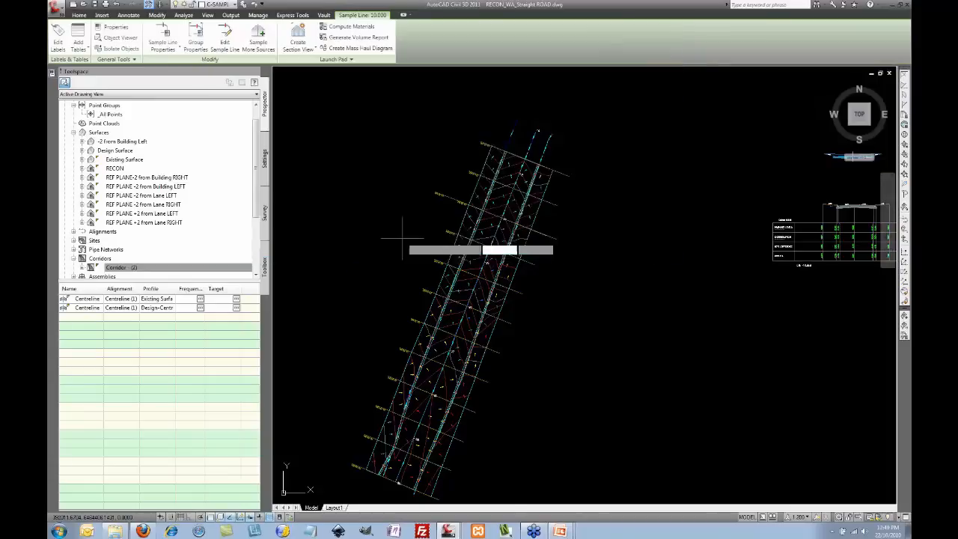
scroll(439, 252, down, 3)
middle_drag(506, 239, 498, 358)
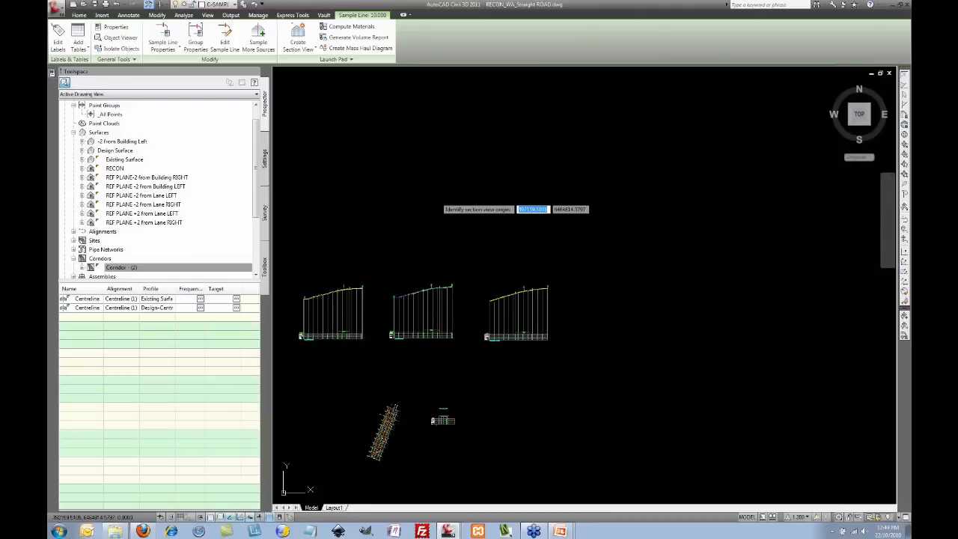
click(439, 196)
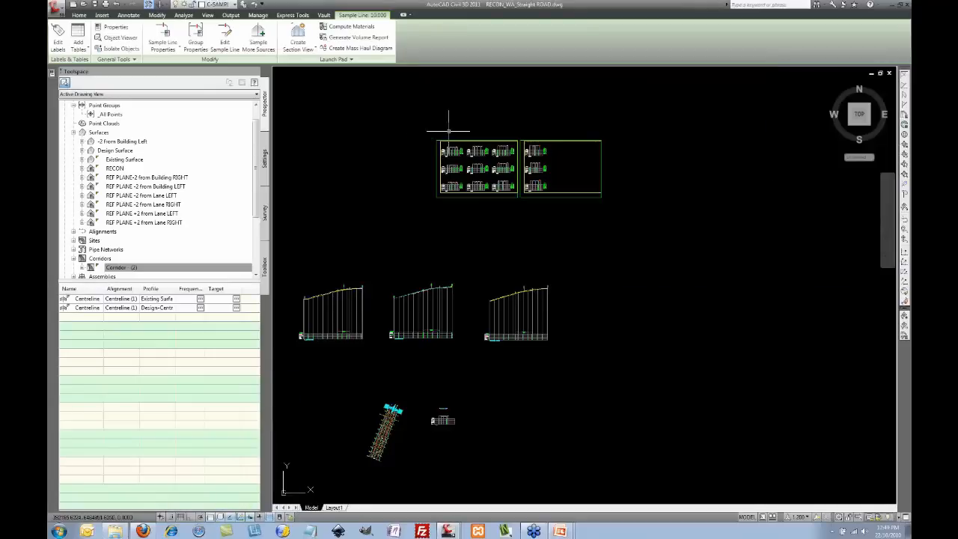
Step: Zoom and pan to inspect the placed section sheets with their bands and volume tables
scroll(454, 139, up, 5)
scroll(454, 139, up, 6)
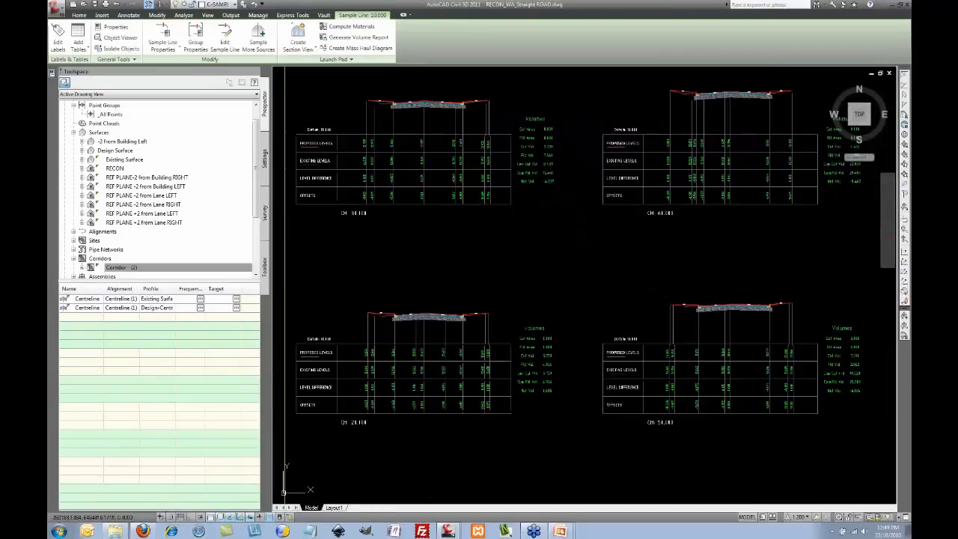
scroll(456, 160, up, 2)
scroll(464, 187, down, 4)
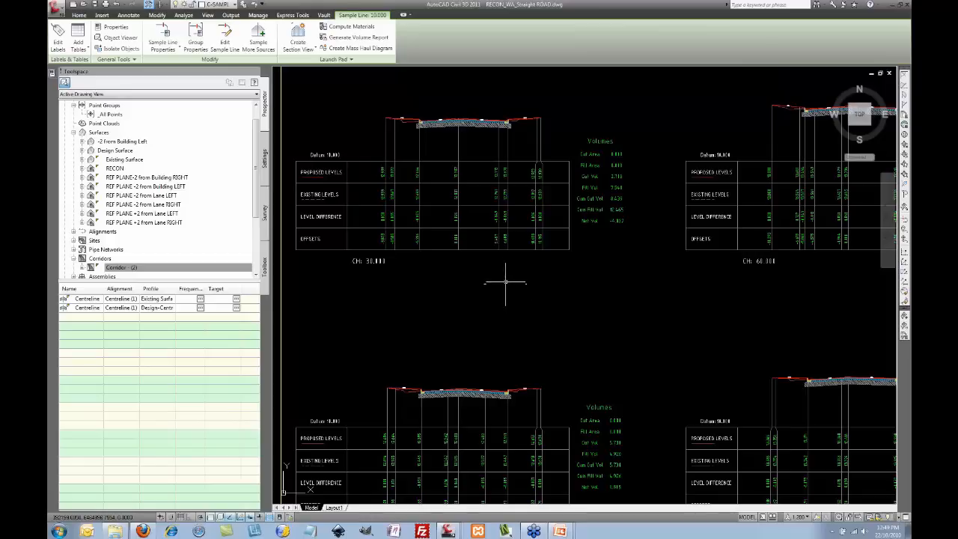
scroll(510, 280, down, 5)
middle_drag(533, 279, 438, 278)
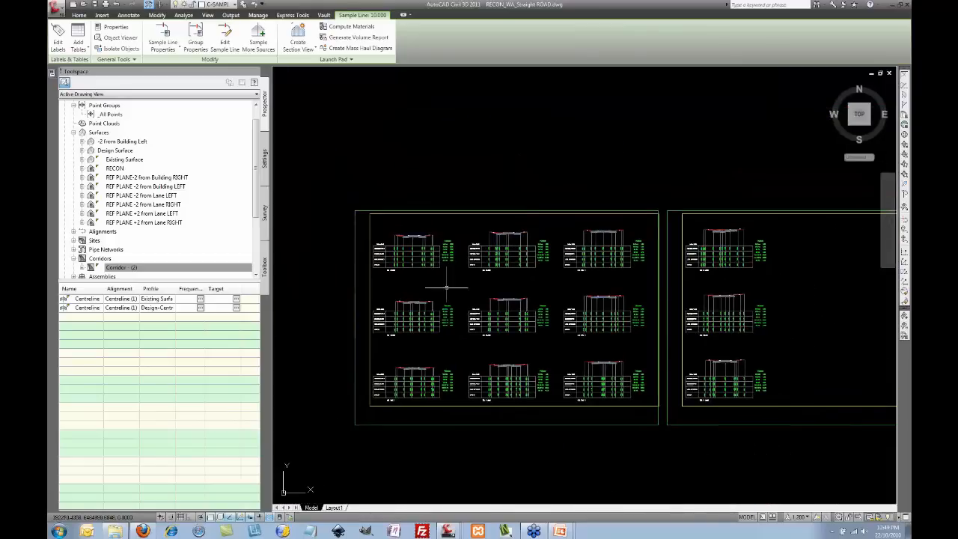
Step: Insert a Total Volume table with default settings above the section sheets
click(184, 16)
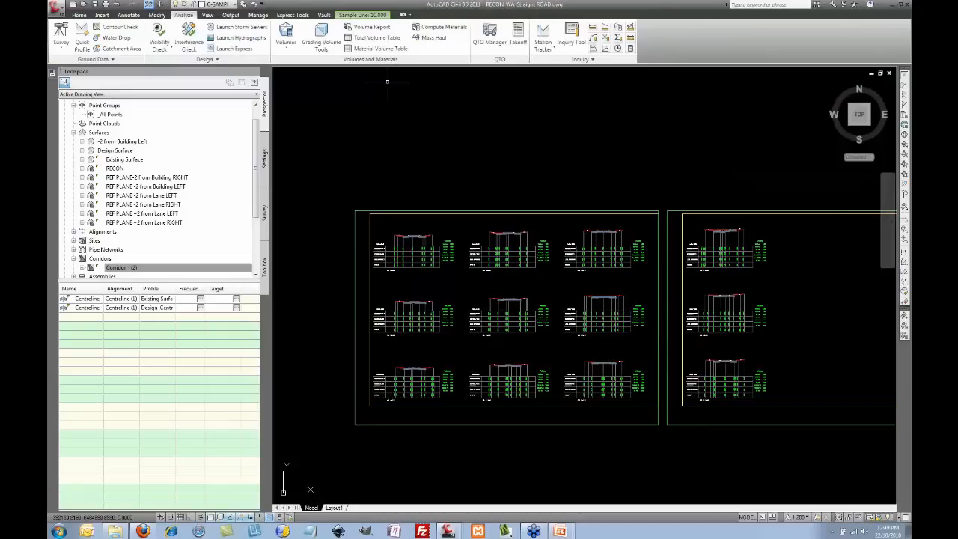
click(388, 42)
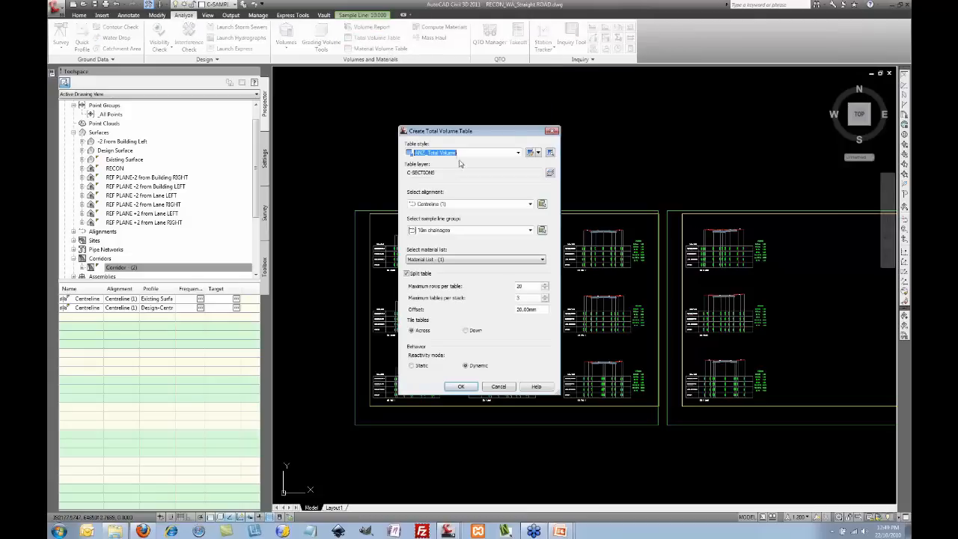
click(468, 390)
middle_drag(449, 152, 456, 196)
click(449, 176)
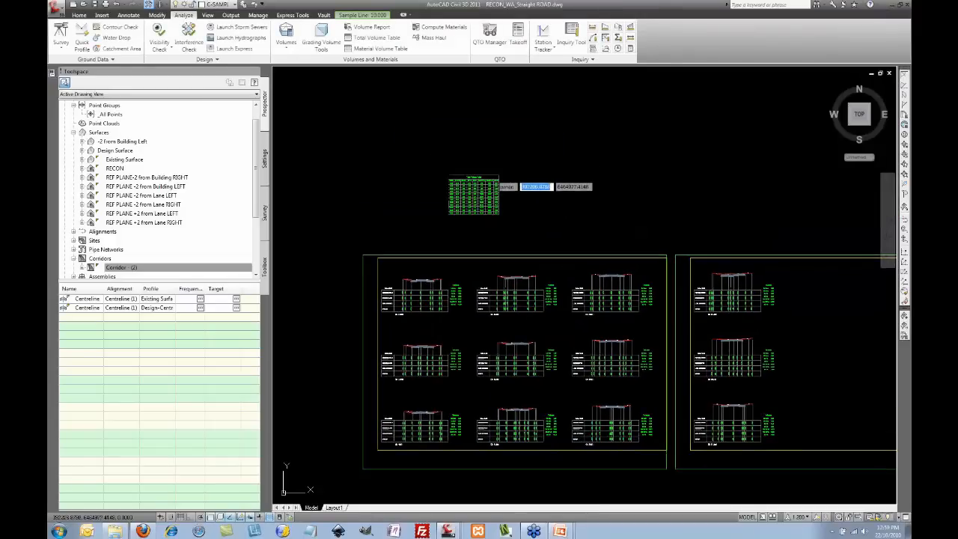
scroll(464, 190, up, 5)
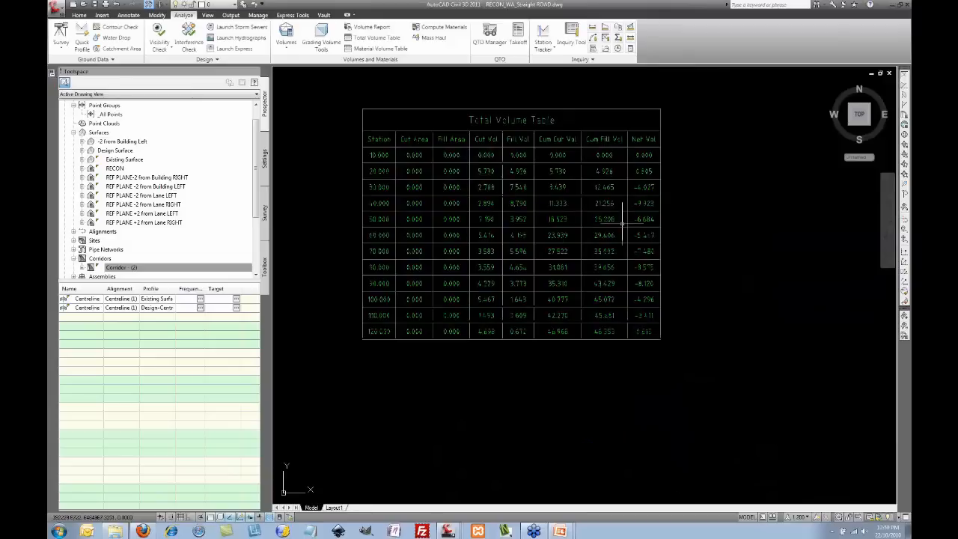
middle_drag(670, 242, 595, 207)
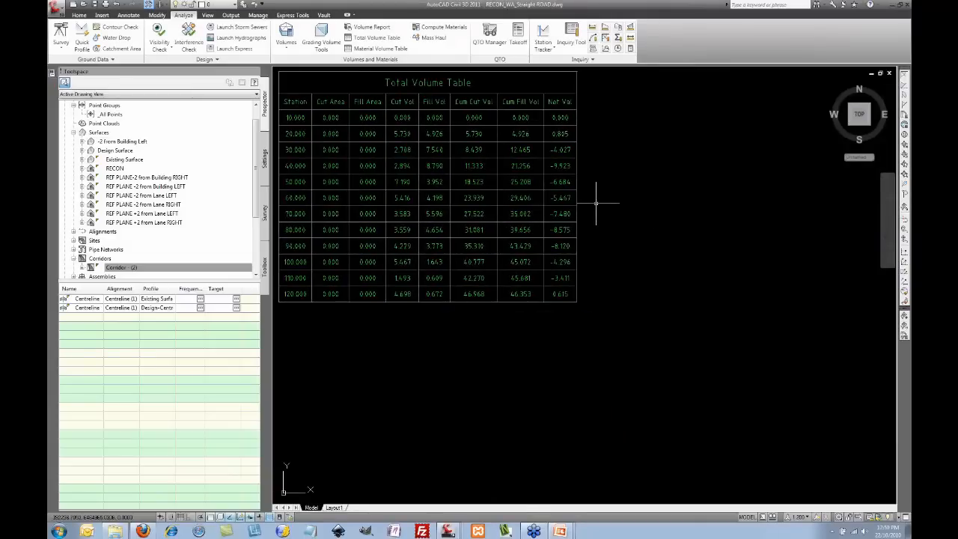
scroll(597, 201, down, 4)
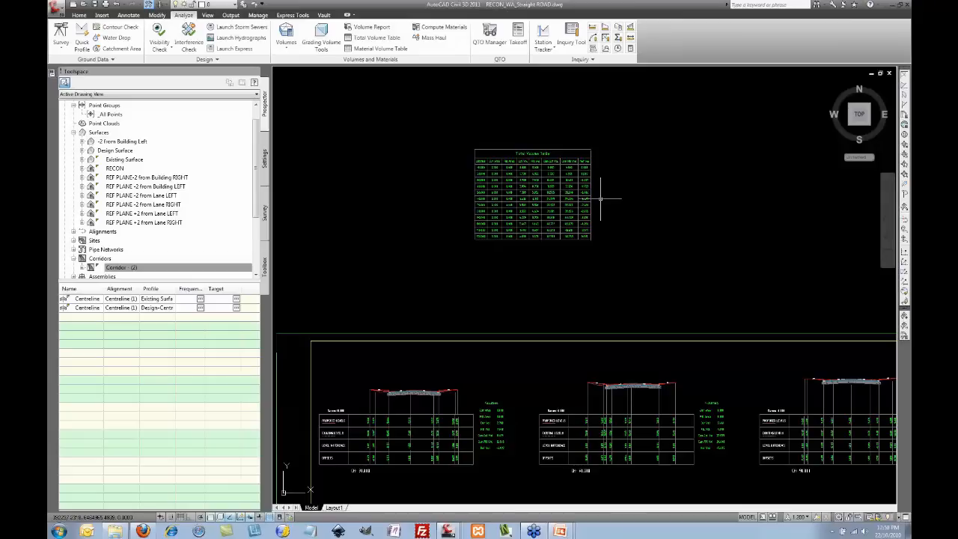
scroll(601, 200, down, 3)
middle_drag(603, 198, 484, 131)
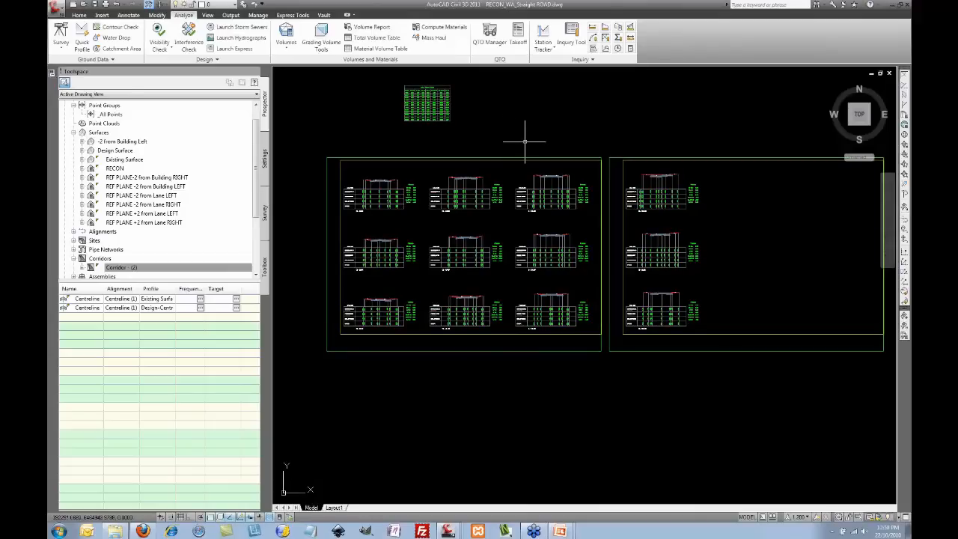
scroll(524, 141, down, 5)
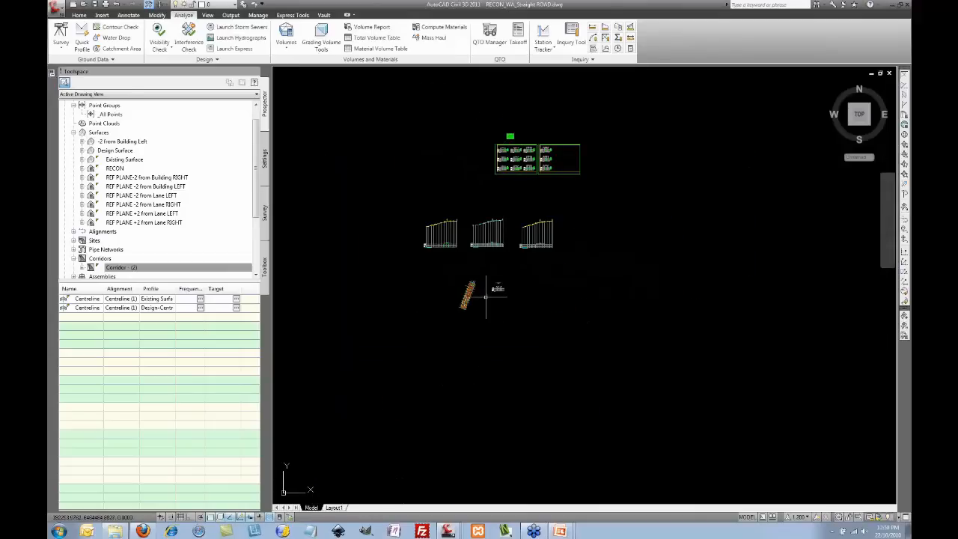
Step: Drag the end grip of sample line 60.000 outward to lengthen it across the corridor
scroll(459, 288, up, 4)
scroll(459, 288, up, 4)
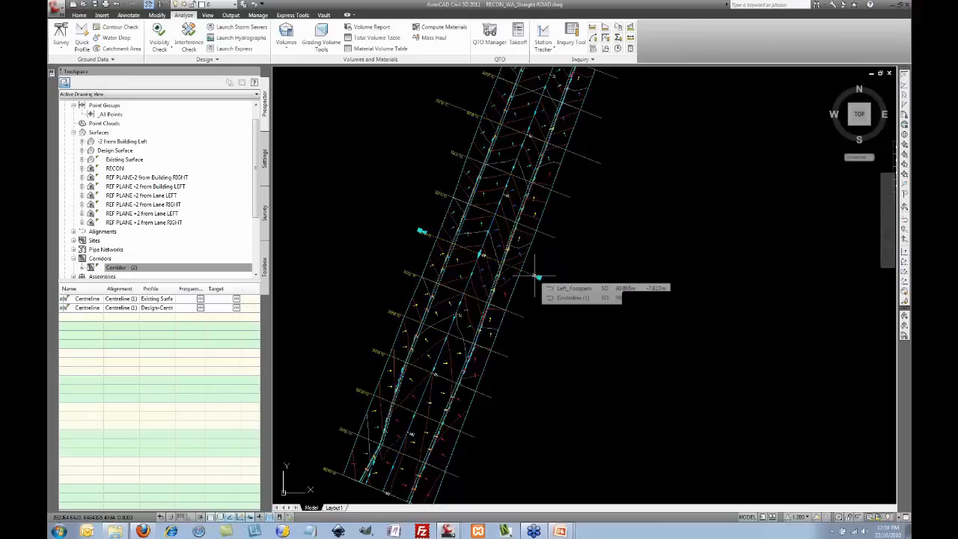
click(510, 272)
scroll(475, 271, up, 4)
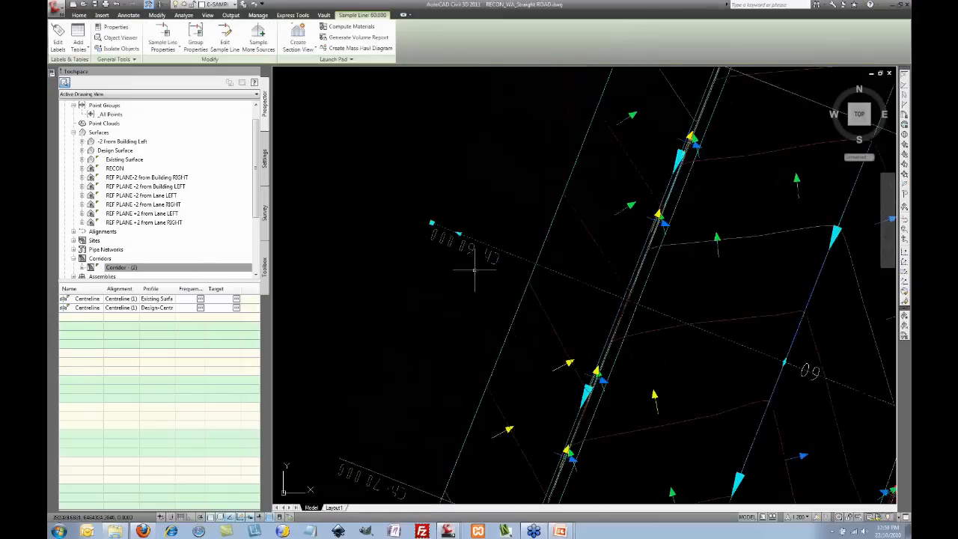
scroll(474, 270, down, 3)
middle_drag(475, 226, 418, 225)
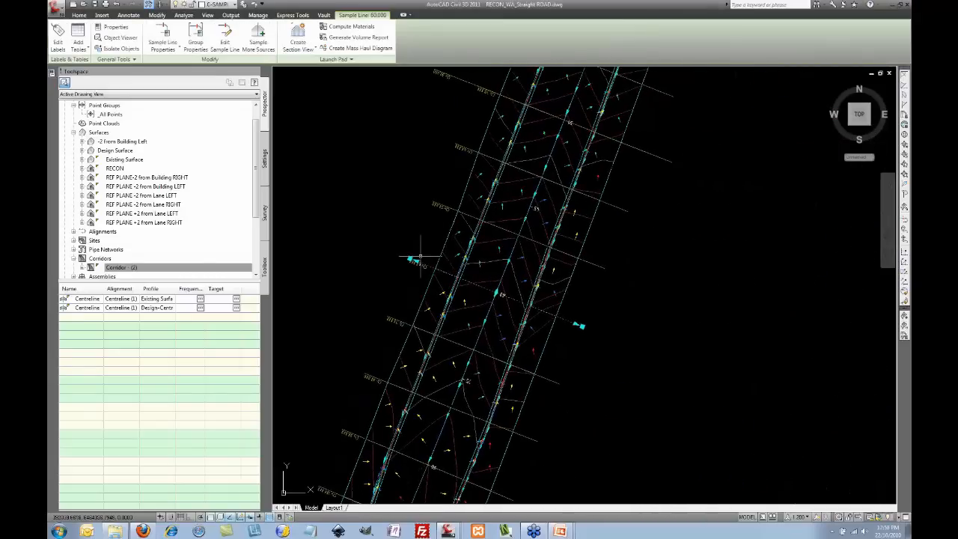
click(411, 259)
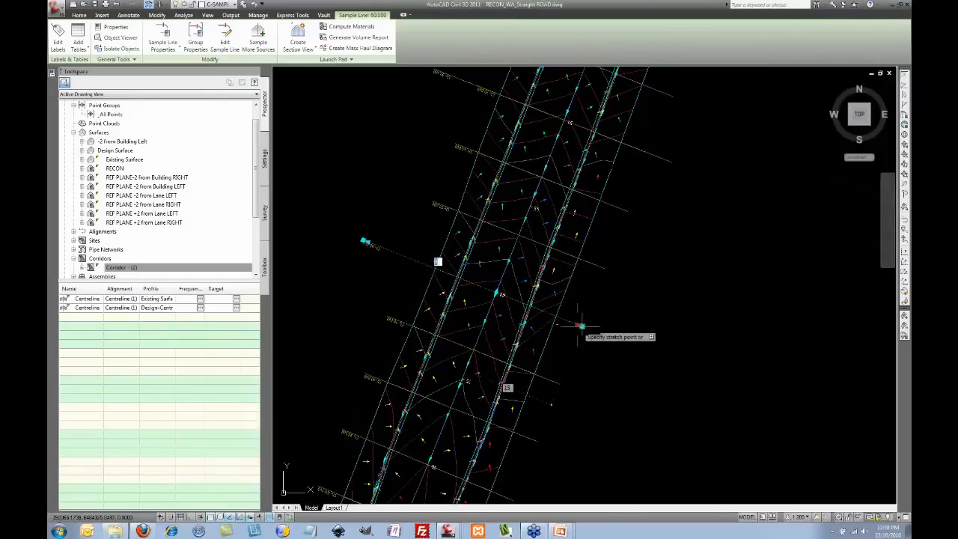
middle_drag(581, 327, 509, 292)
scroll(529, 309, down, 10)
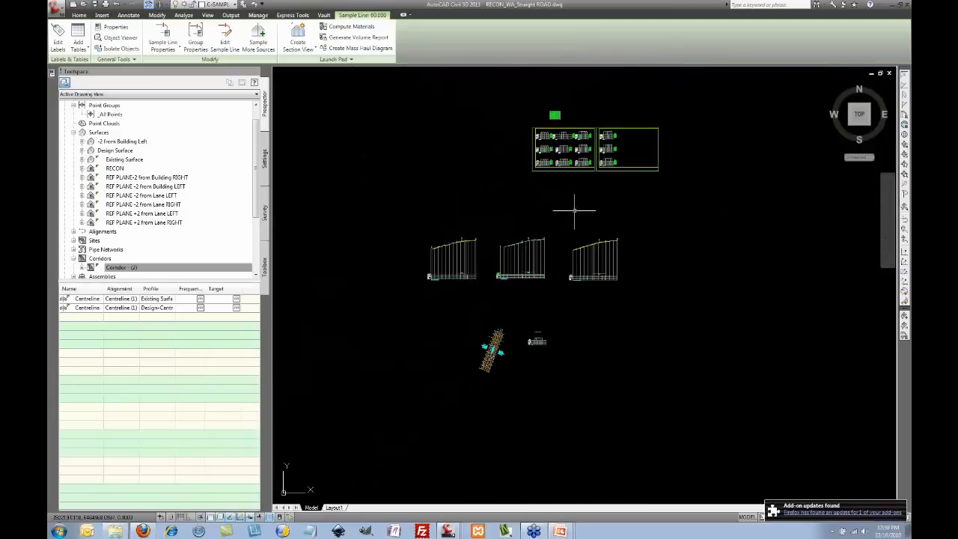
scroll(580, 139, up, 8)
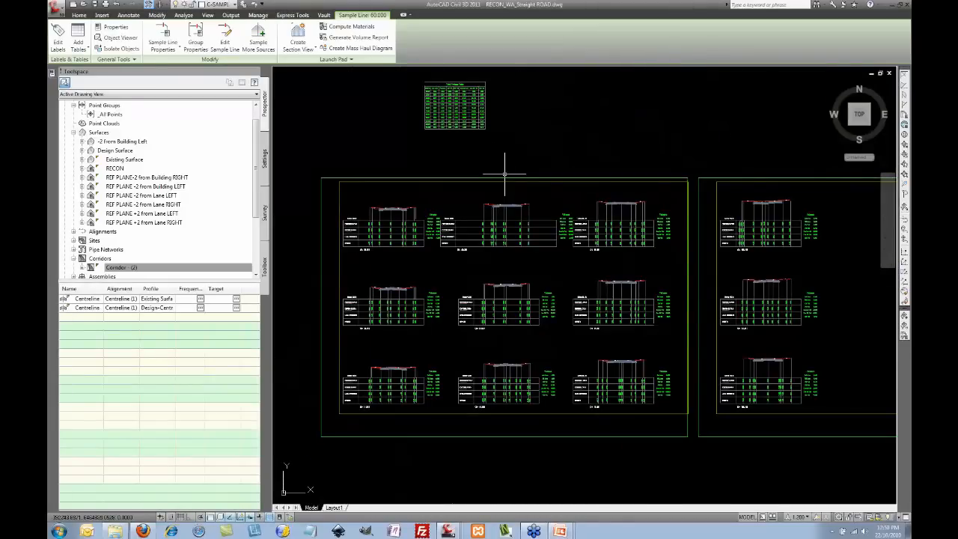
key(Escape)
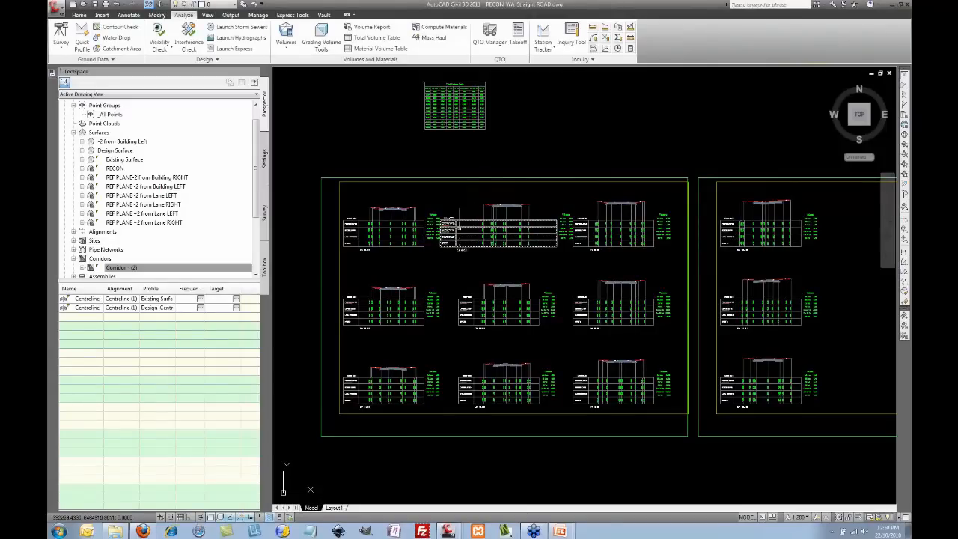
Step: Run Update Group Layout on the section view group so each sheet holds six cross-sections
click(478, 177)
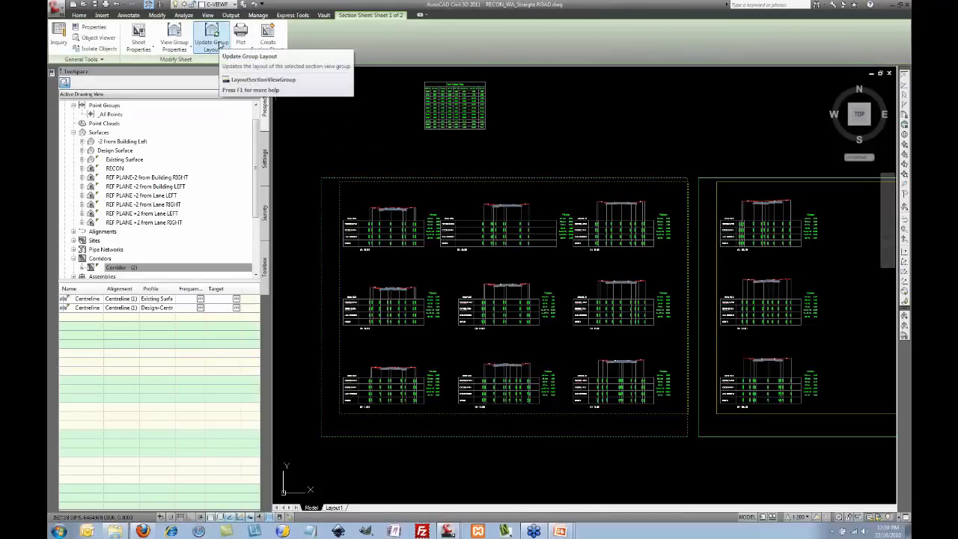
click(214, 37)
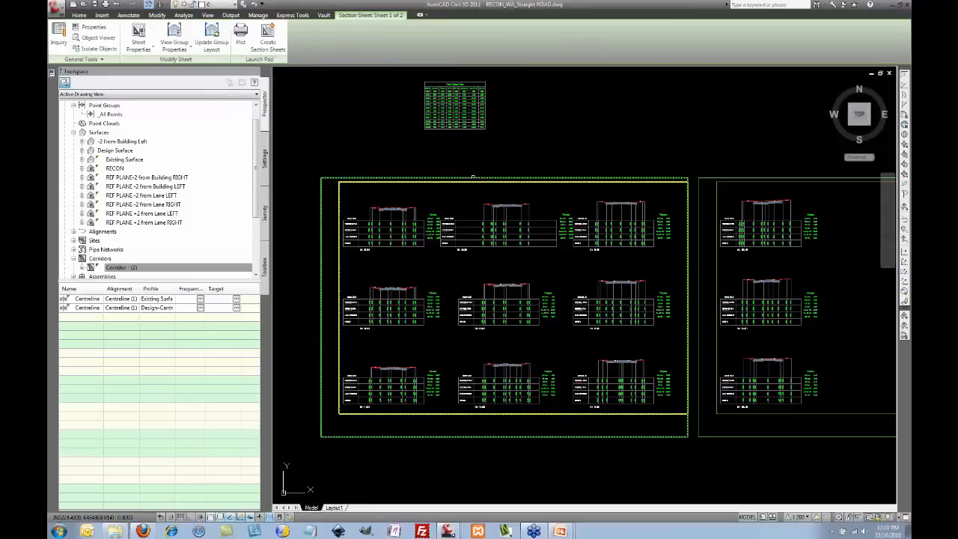
click(474, 178)
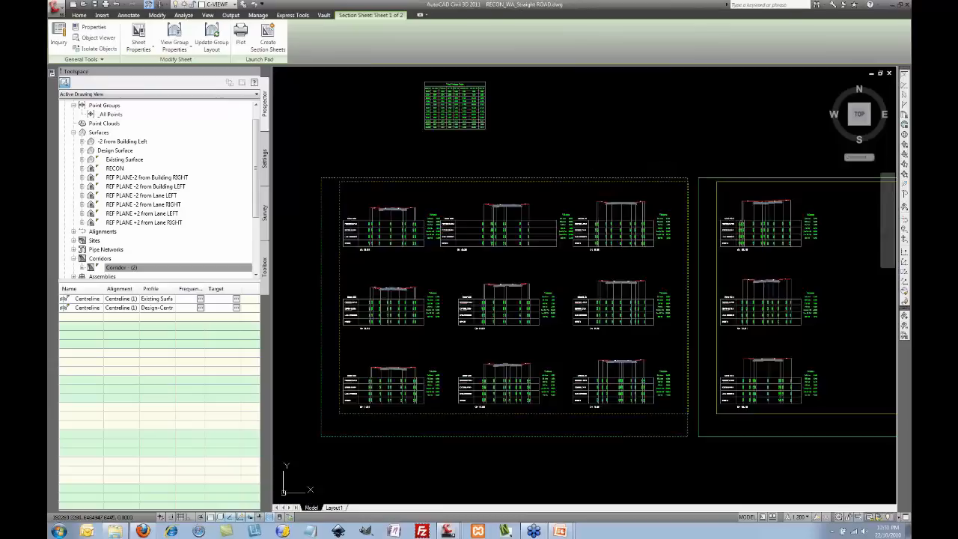
scroll(581, 146, down, 2)
key(Escape)
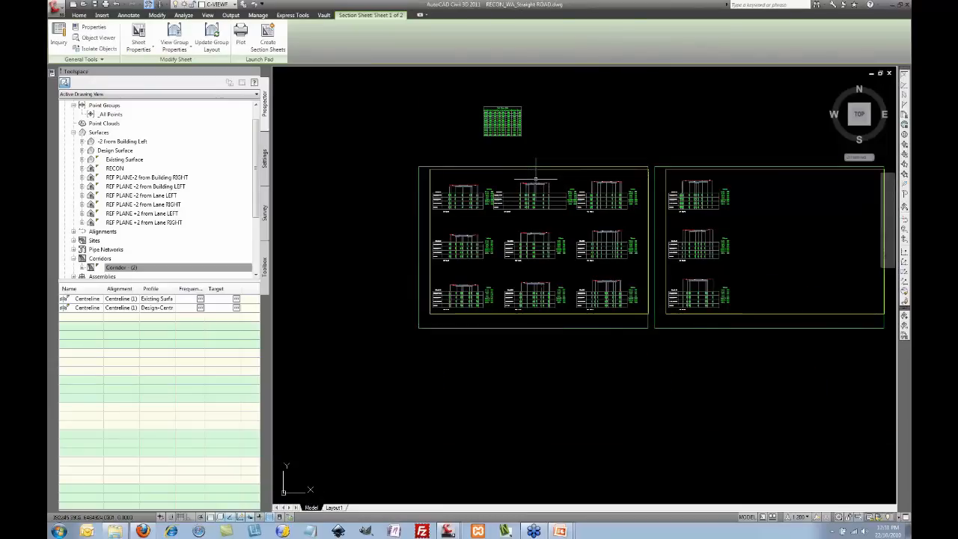
click(556, 170)
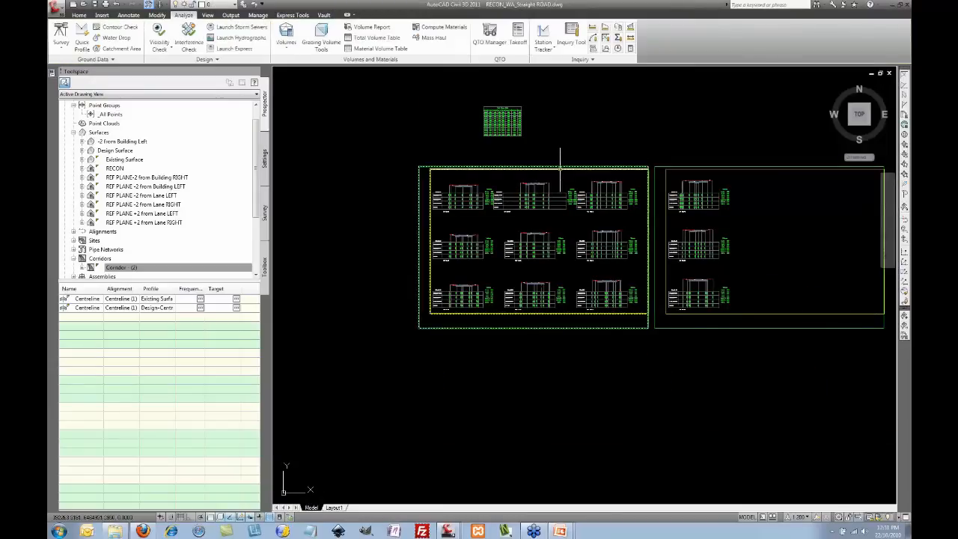
click(213, 41)
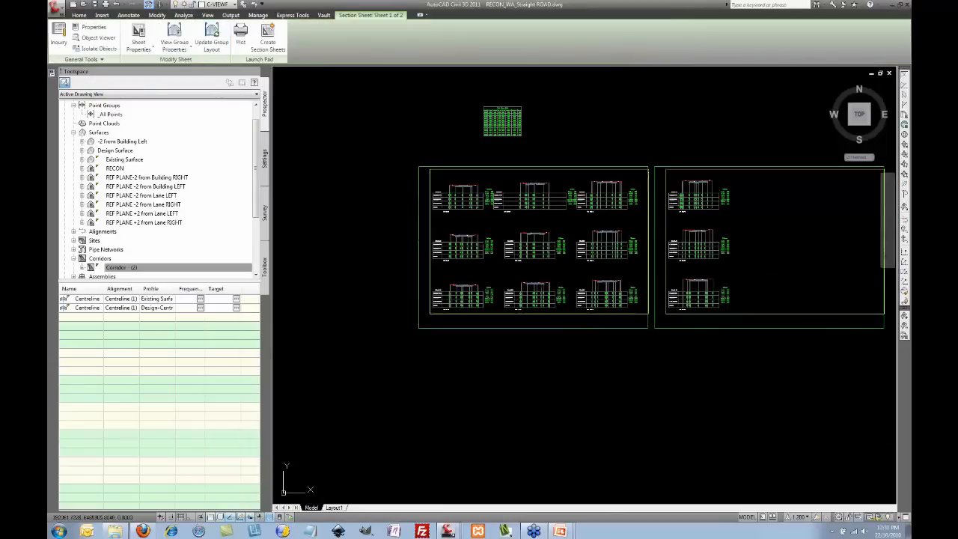
drag(738, 134, 416, 347)
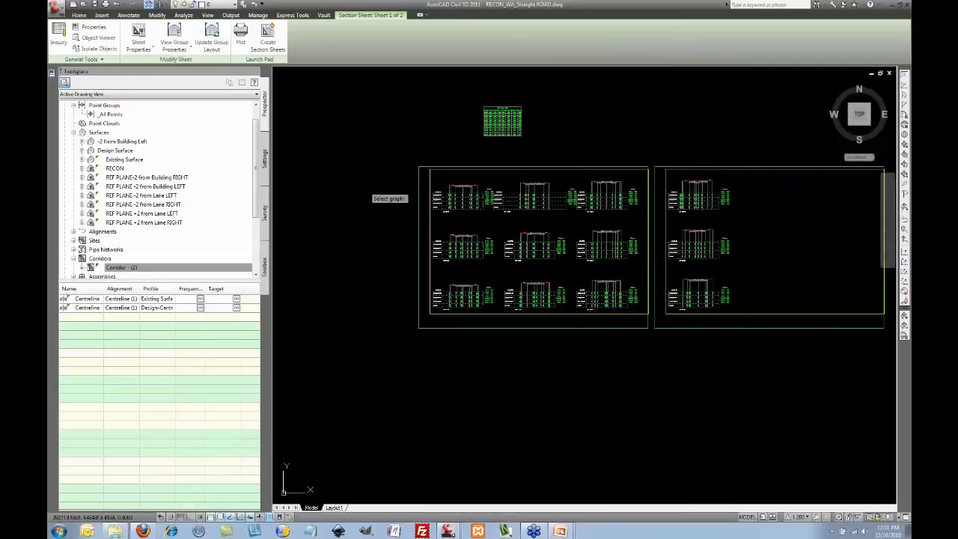
click(629, 252)
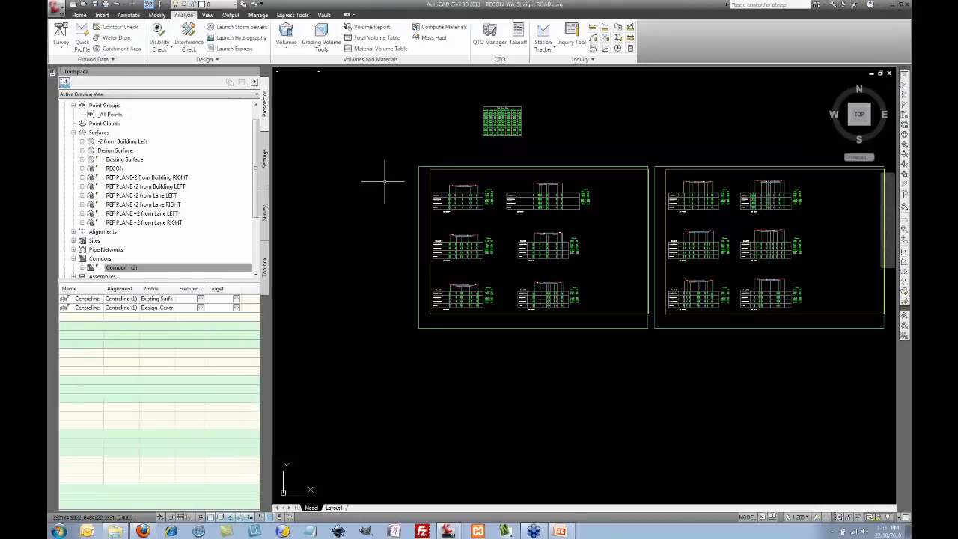
Step: Generate Section Sheet - (1) and (2) into New Sheet Set 1, saving the drawing when prompted
click(231, 15)
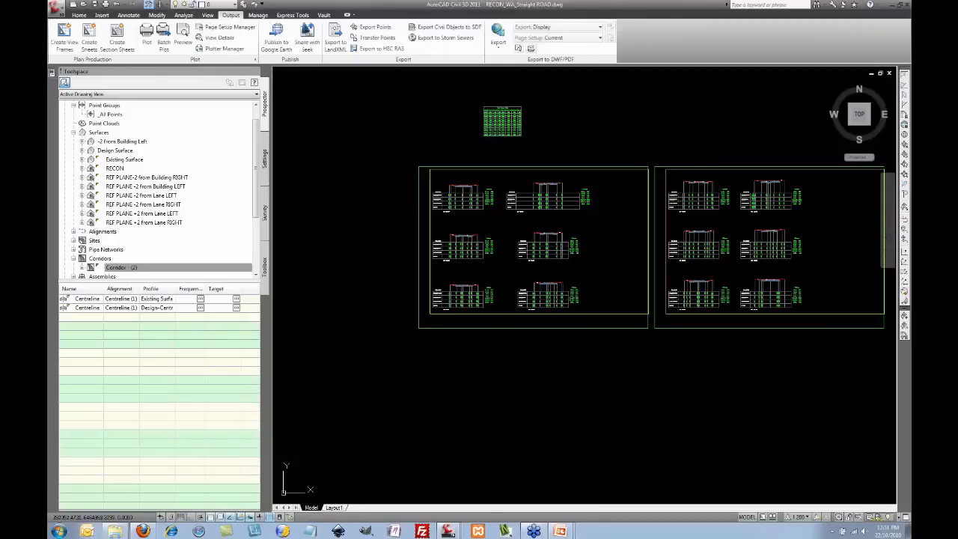
click(120, 45)
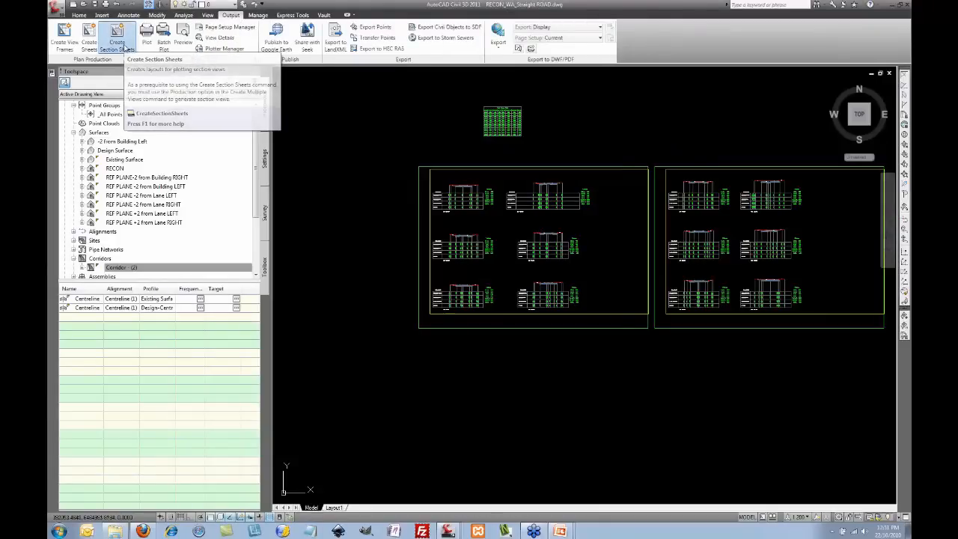
drag(420, 160, 335, 87)
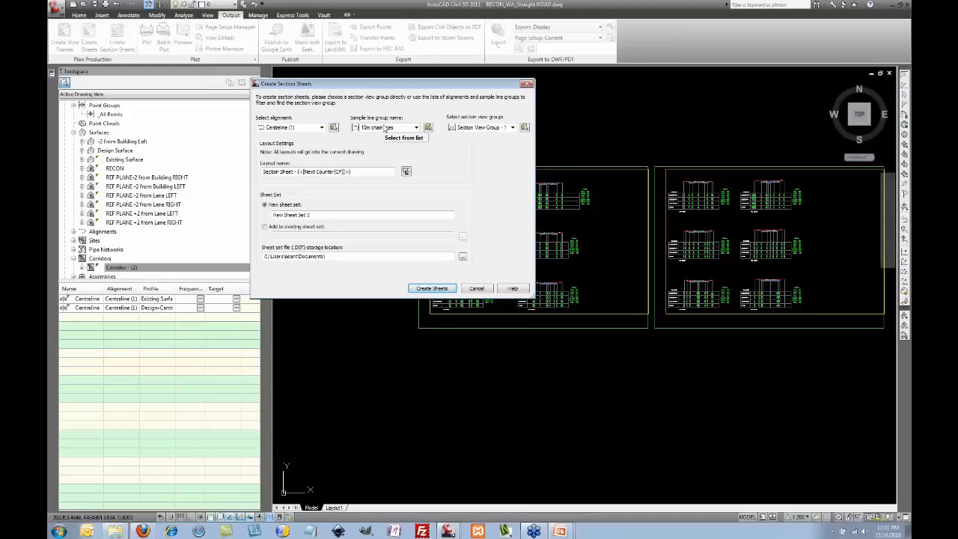
drag(429, 89, 454, 92)
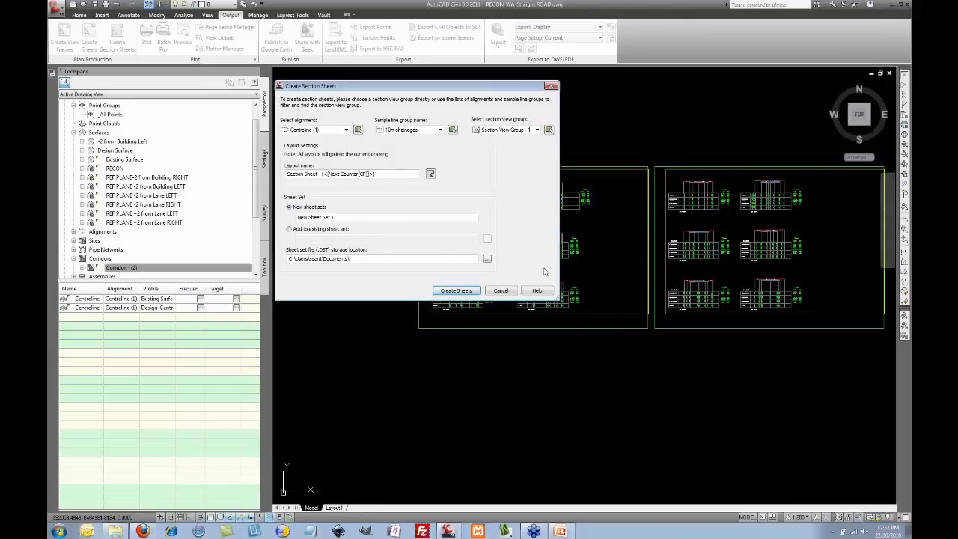
click(456, 291)
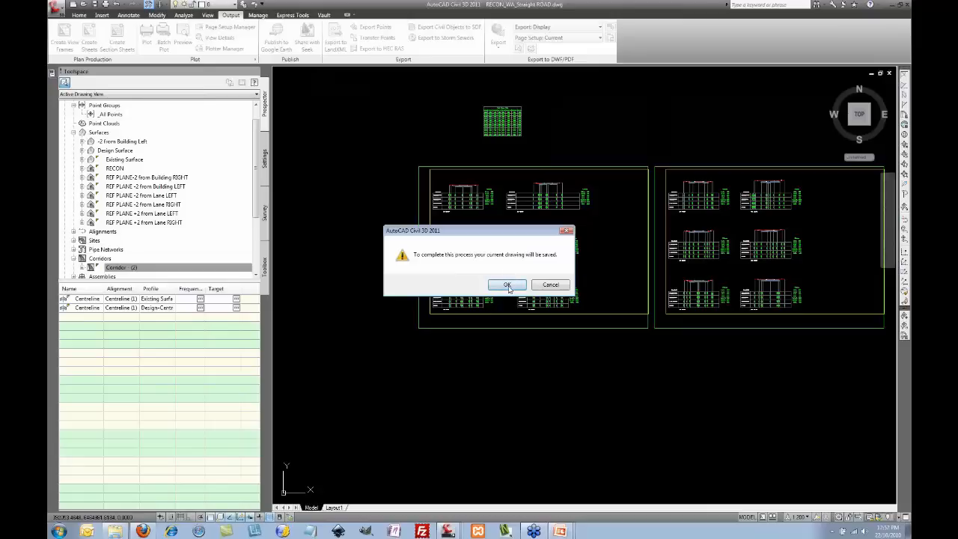
click(507, 285)
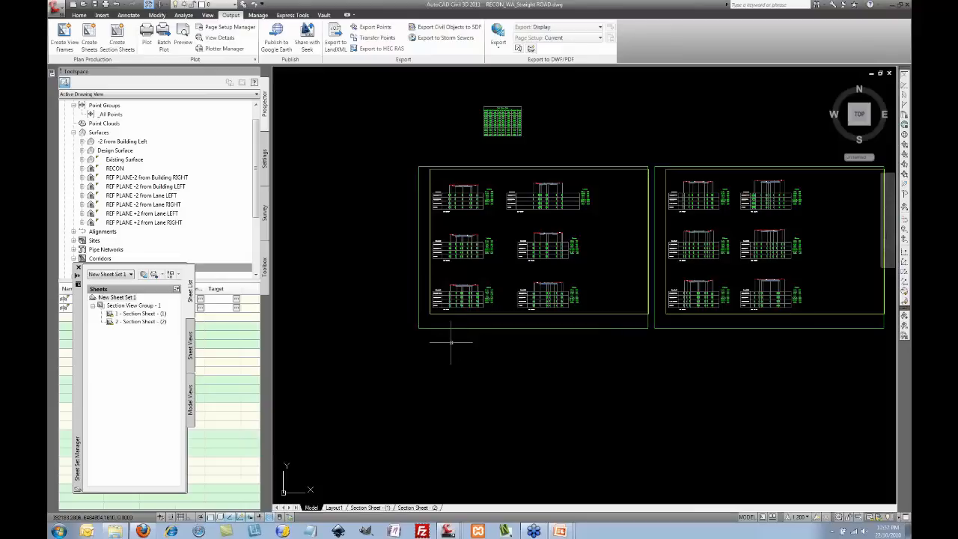
click(373, 508)
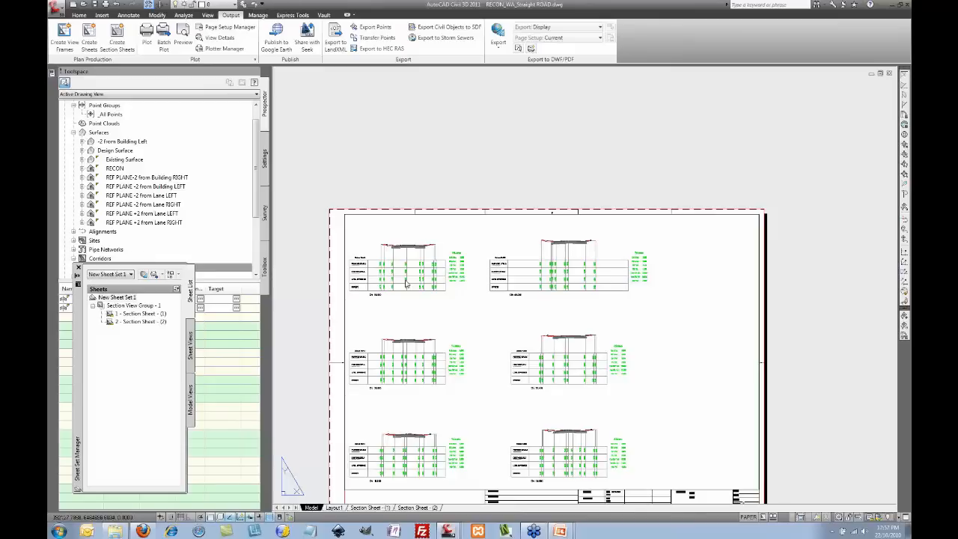
middle_drag(501, 297, 489, 186)
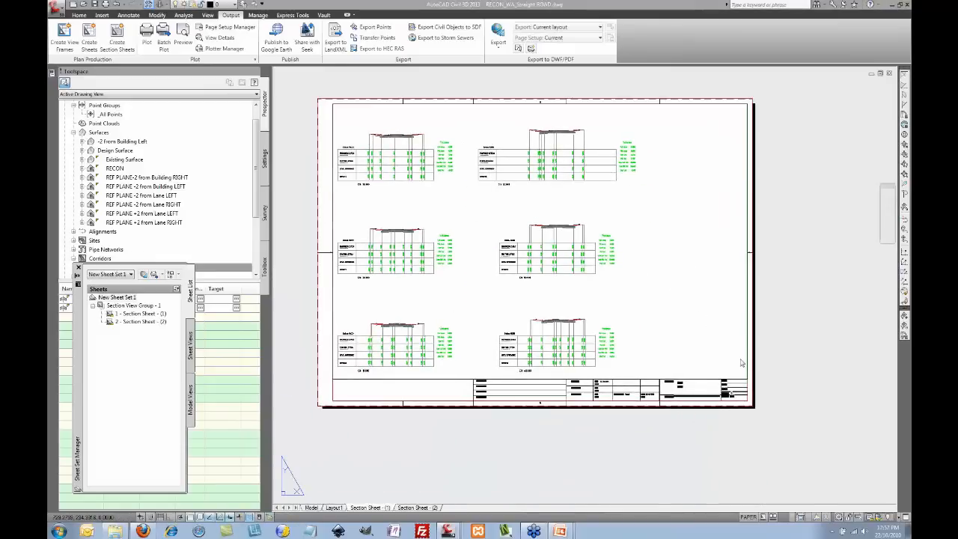
middle_drag(724, 408, 590, 337)
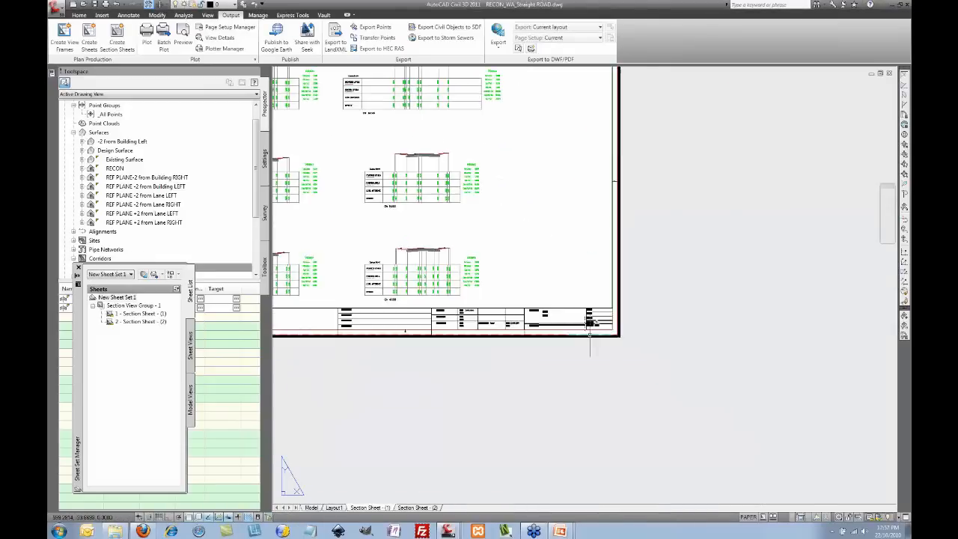
scroll(590, 337, up, 5)
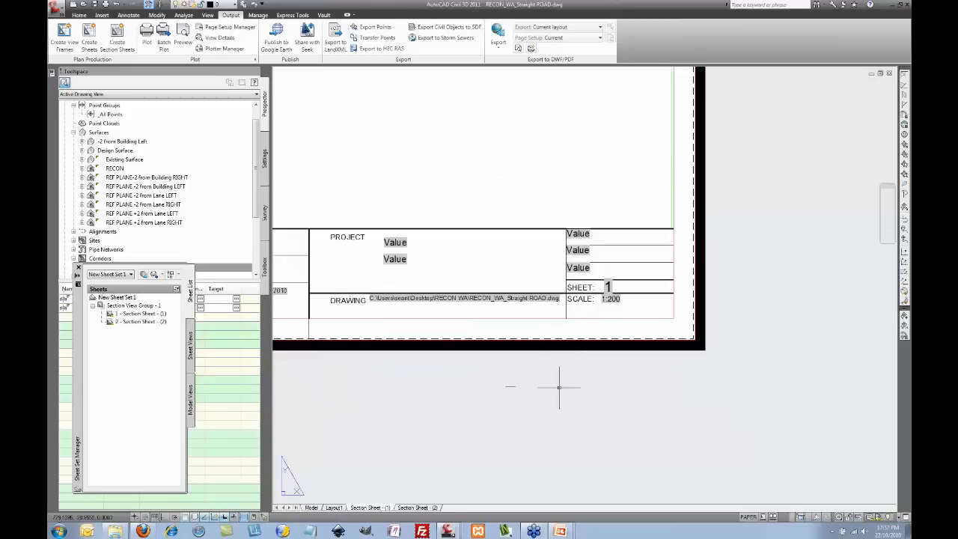
scroll(614, 327, up, 3)
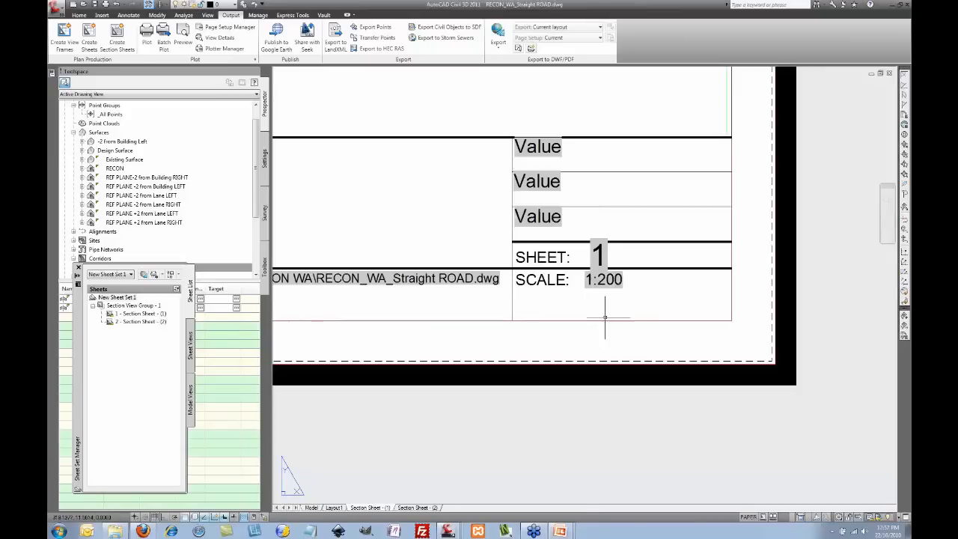
scroll(606, 313, down, 8)
scroll(605, 317, down, 2)
middle_drag(462, 225, 558, 266)
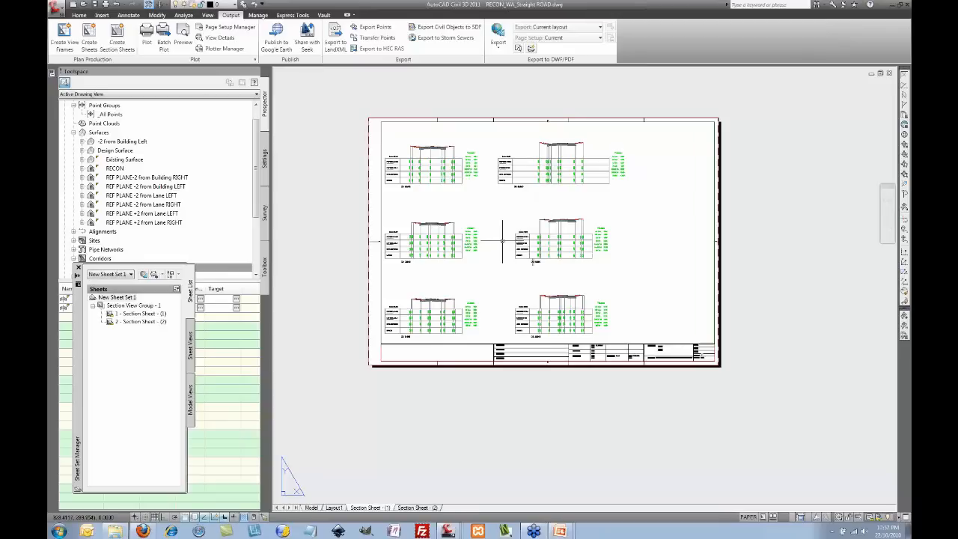
click(311, 508)
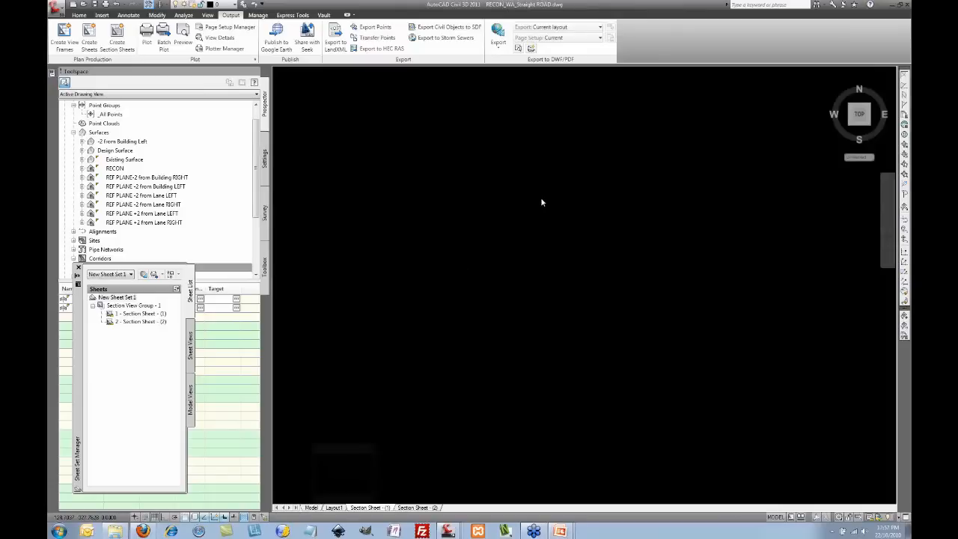
scroll(471, 289, up, 4)
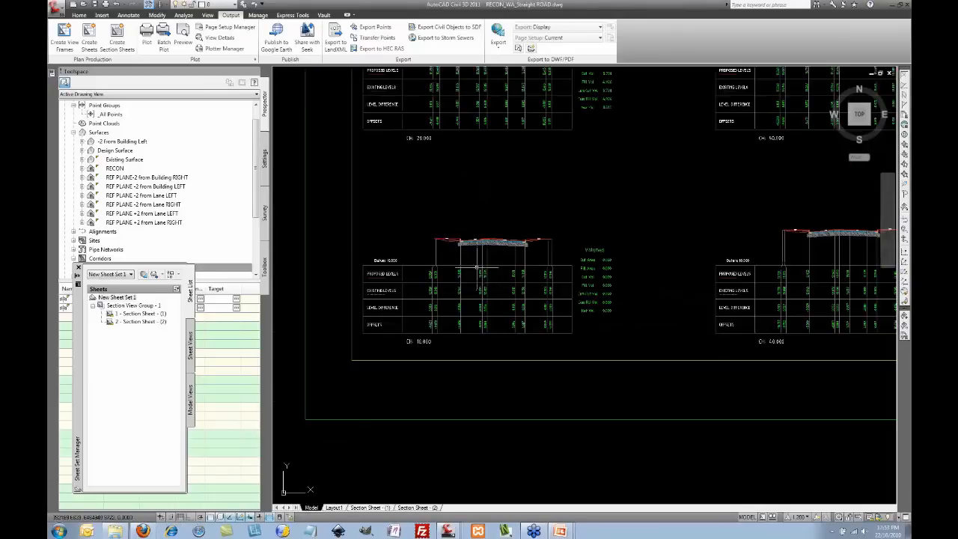
scroll(469, 273, up, 4)
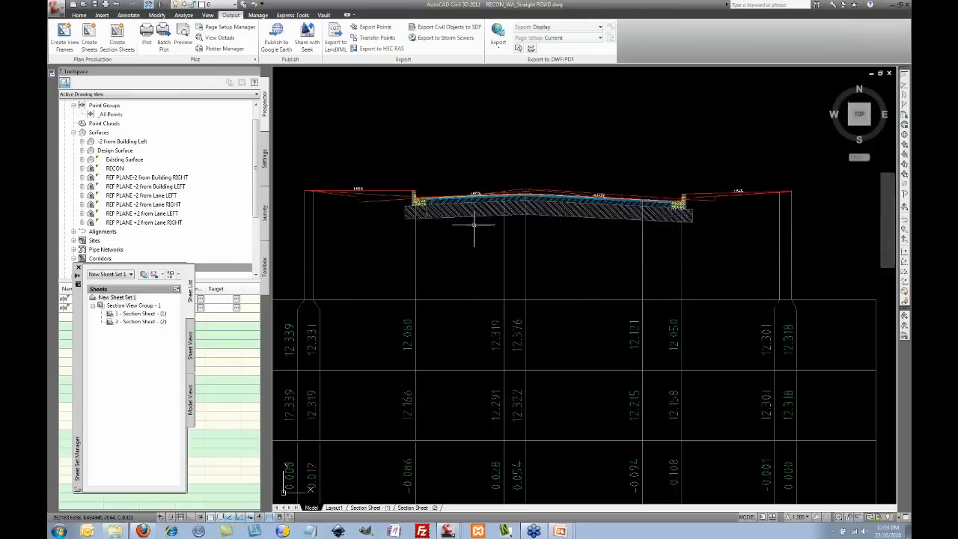
click(467, 219)
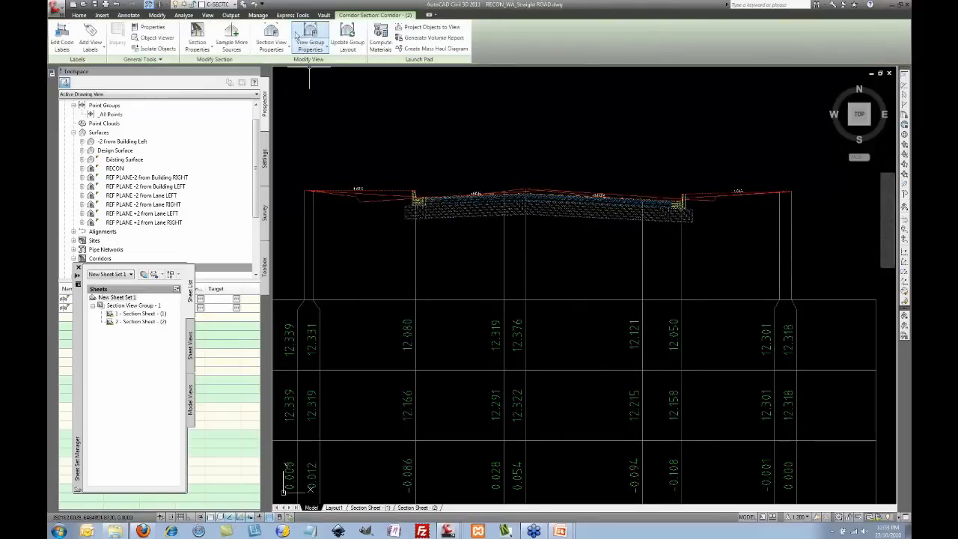
click(279, 36)
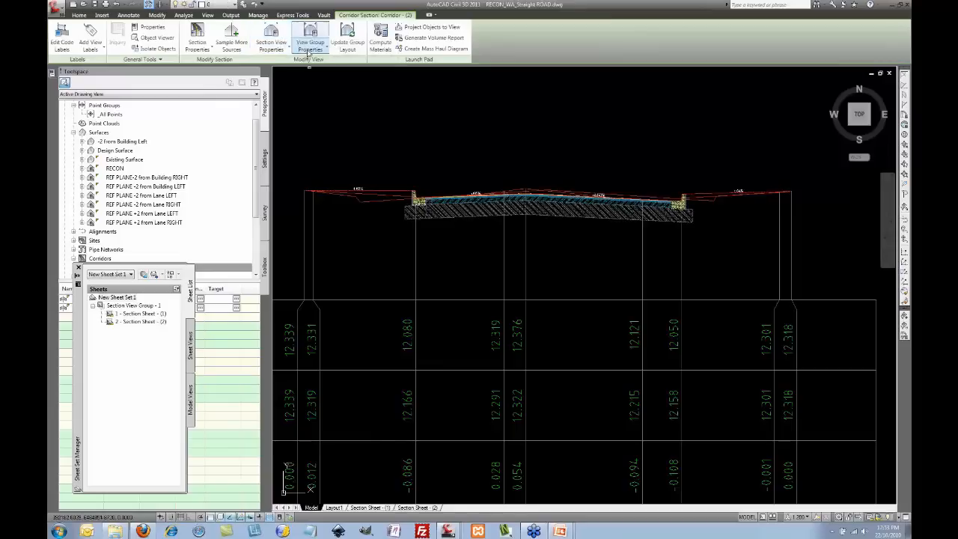
click(436, 301)
click(456, 222)
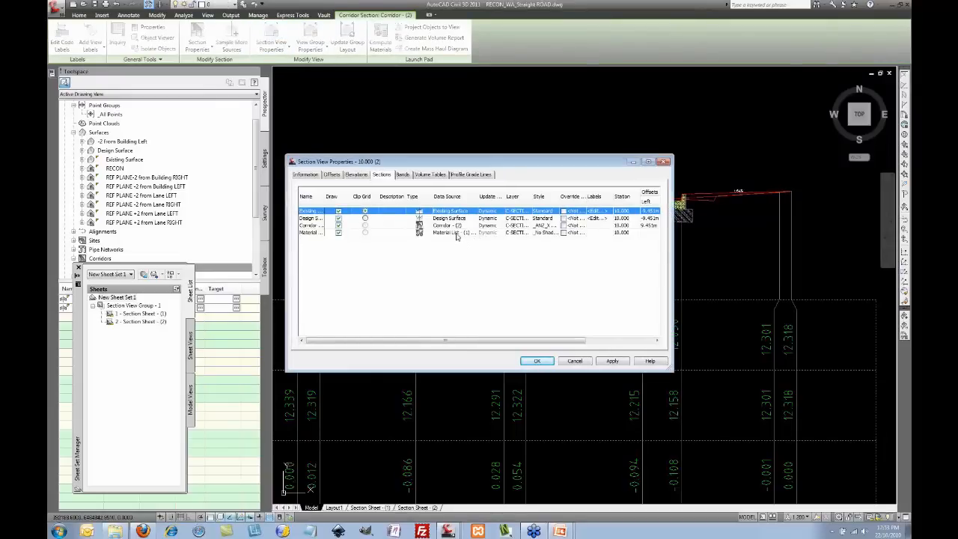
click(544, 225)
click(541, 225)
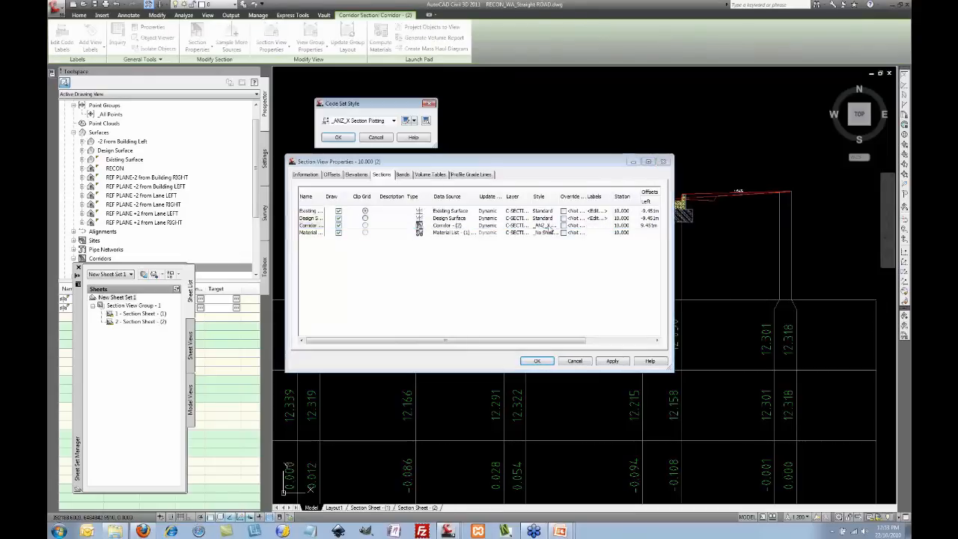
click(381, 124)
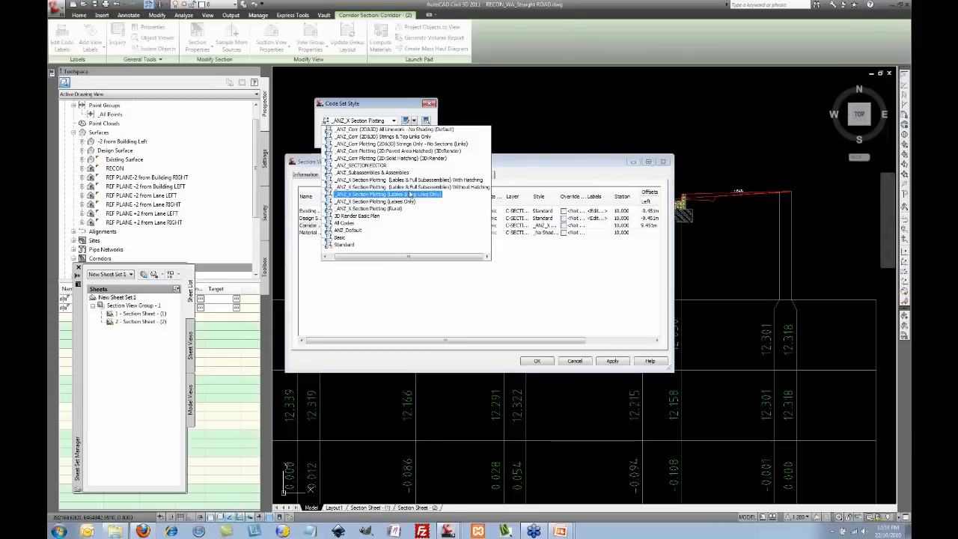
click(417, 107)
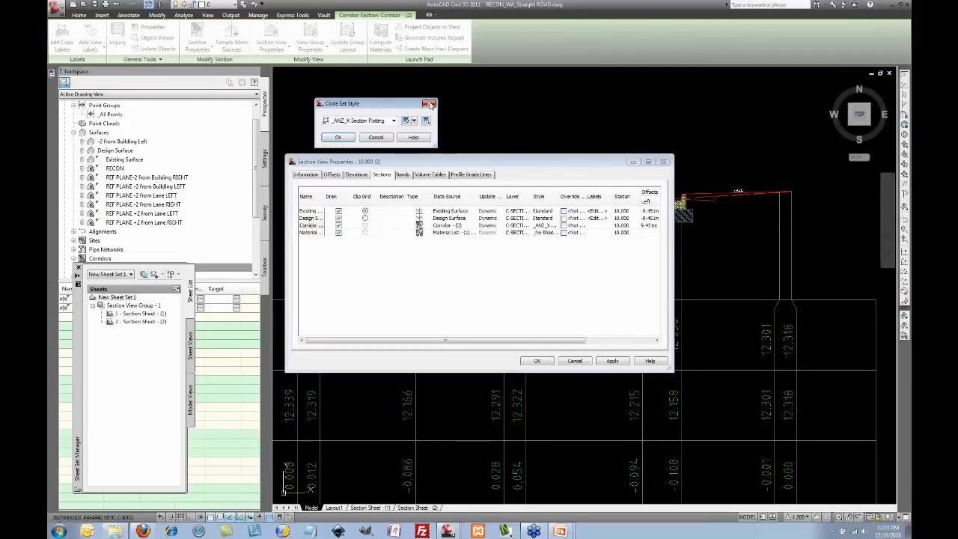
click(429, 104)
click(568, 361)
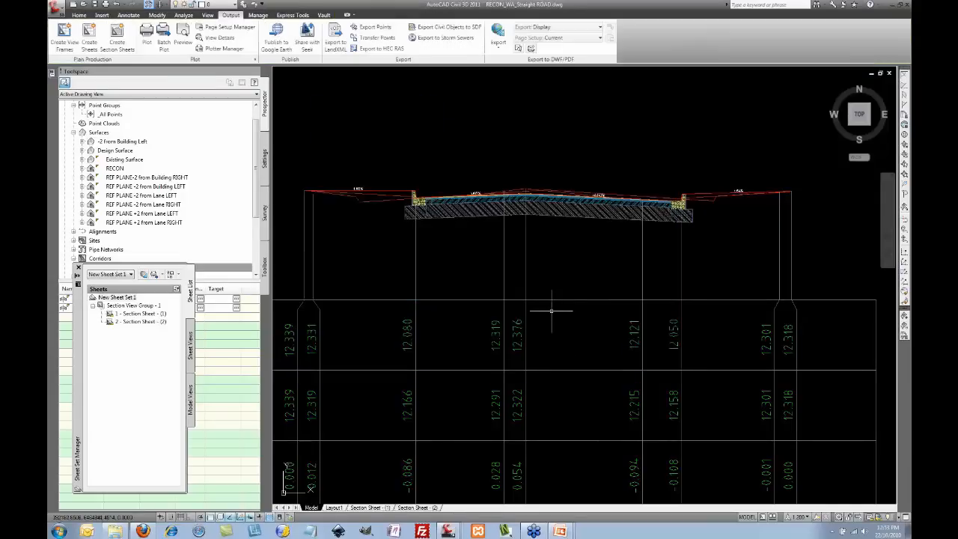
Step: Bring the middle long section into view and open its Profile View Properties
scroll(562, 261, down, 6)
scroll(594, 247, down, 4)
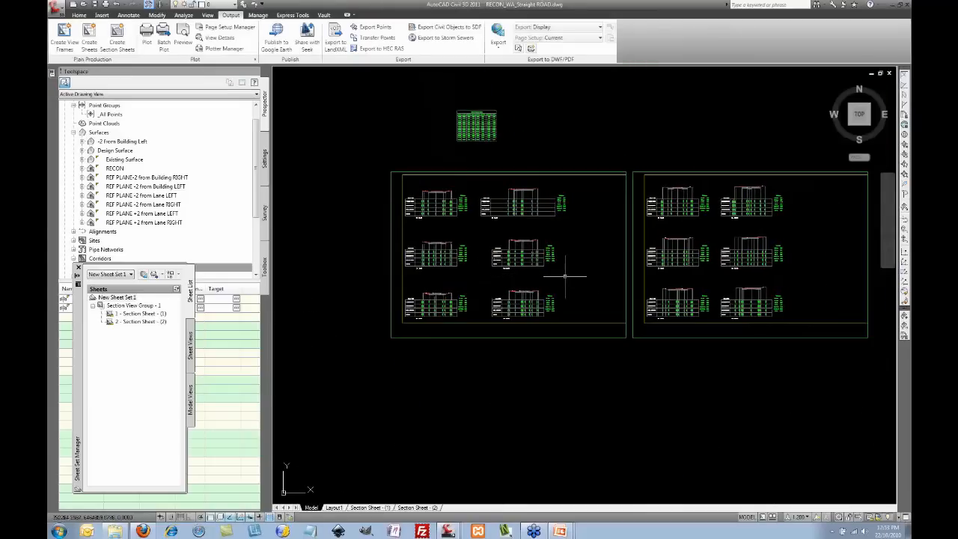
middle_drag(563, 277, 519, 265)
scroll(585, 278, down, 6)
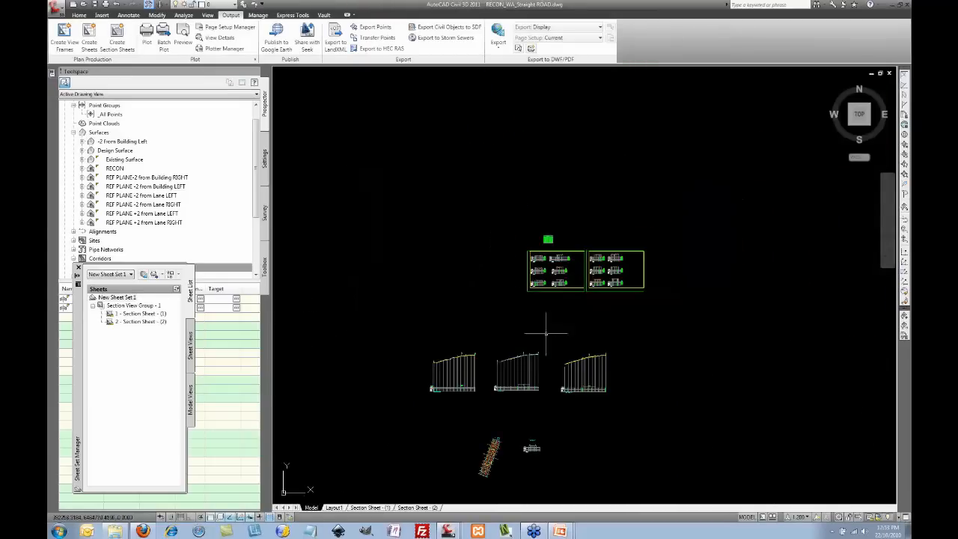
scroll(509, 388, up, 6)
middle_drag(495, 369, 516, 247)
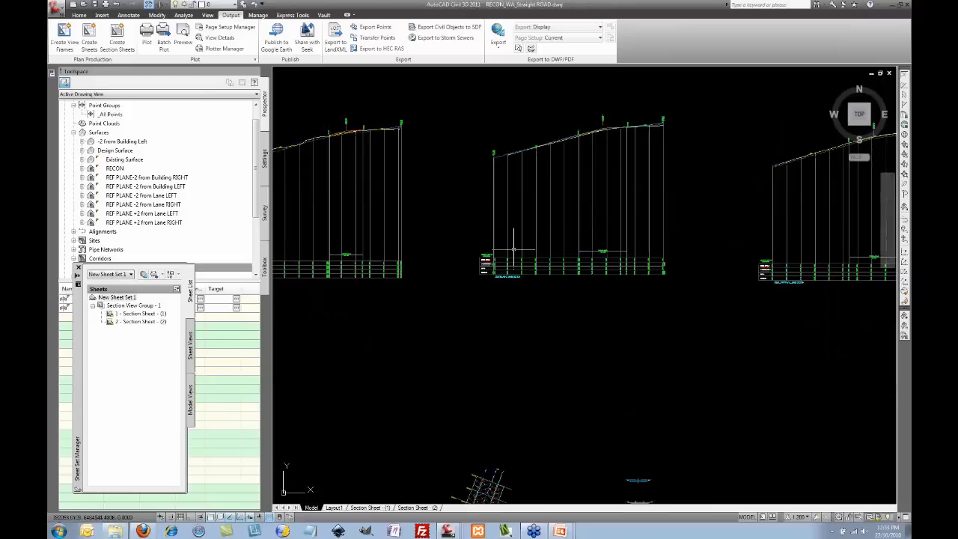
scroll(518, 258, up, 2)
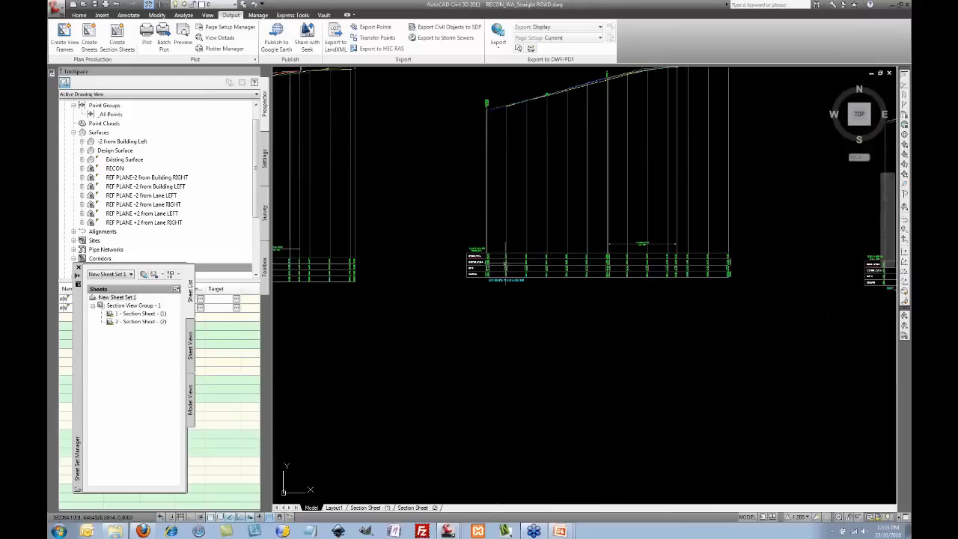
click(505, 215)
right_click(443, 182)
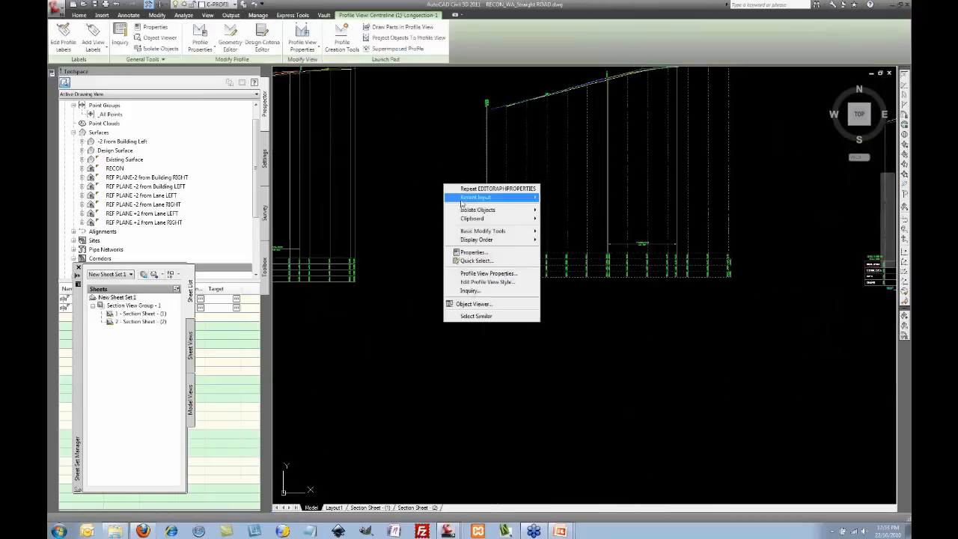
click(489, 274)
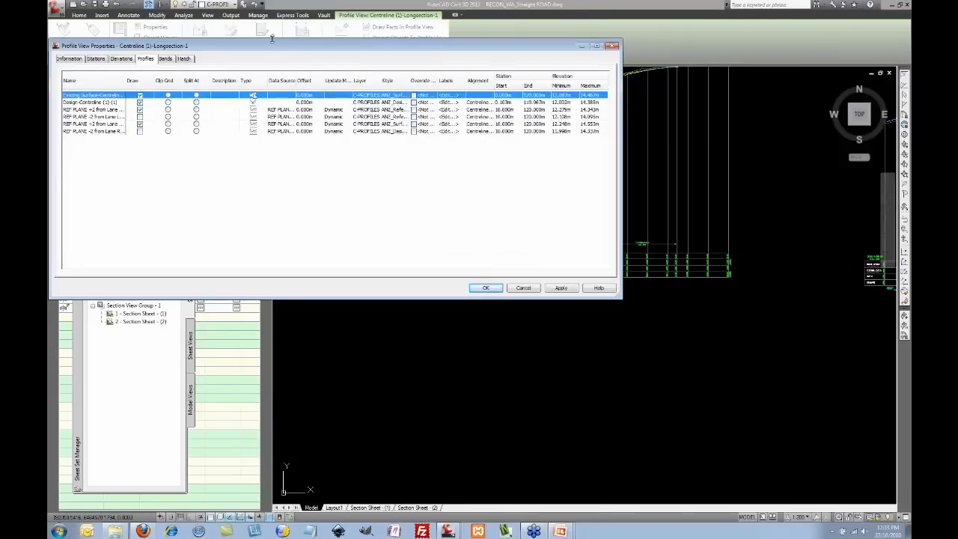
Step: Import the ANZ_Road All Bands band set into the long section's bands list
drag(258, 48, 293, 50)
click(201, 62)
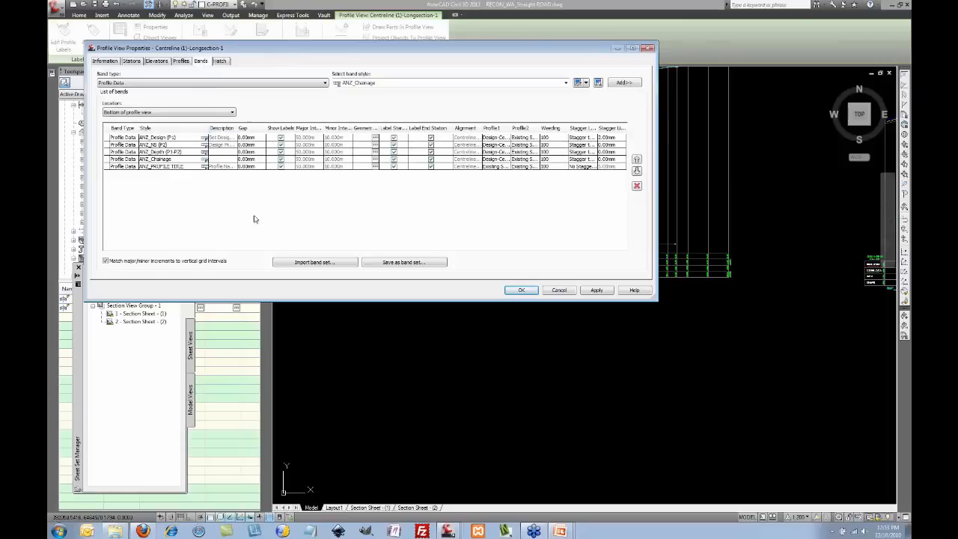
click(309, 263)
click(379, 123)
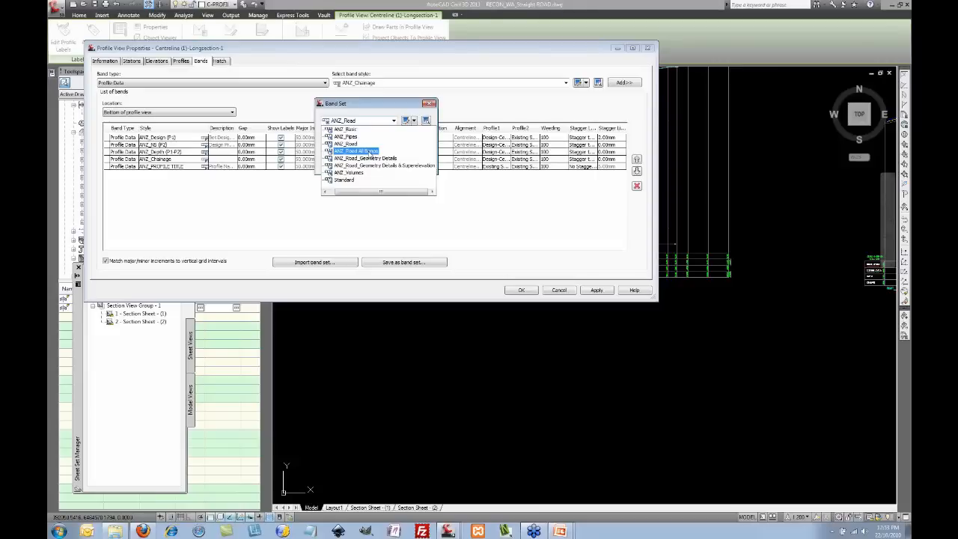
click(370, 152)
click(339, 166)
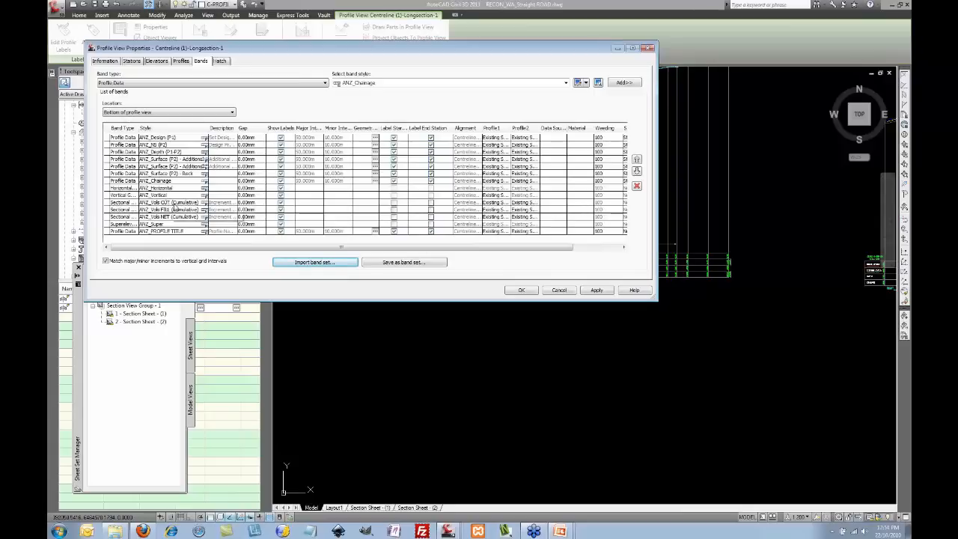
Step: Keep the existing surface as second profile for the cumulative CUT, FILL and NET bands, then apply
click(181, 204)
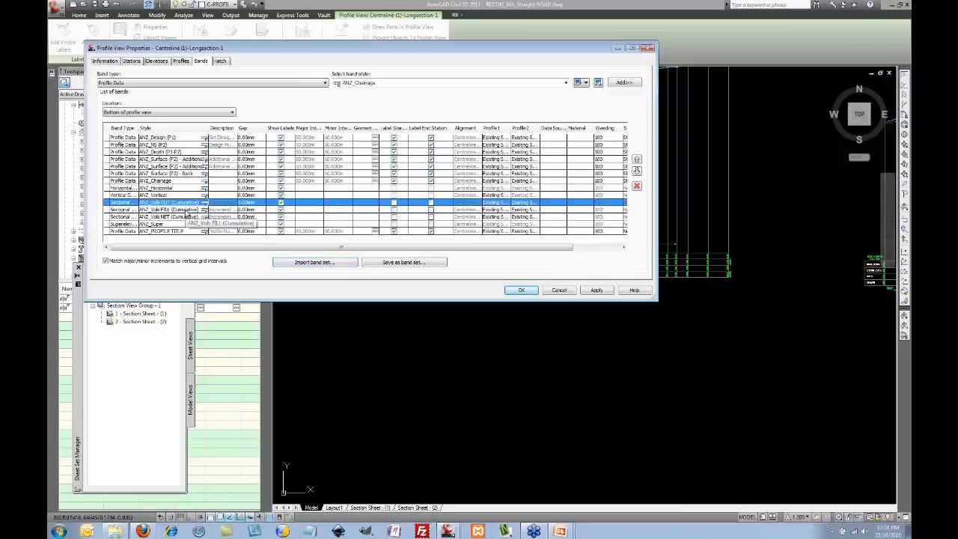
click(187, 212)
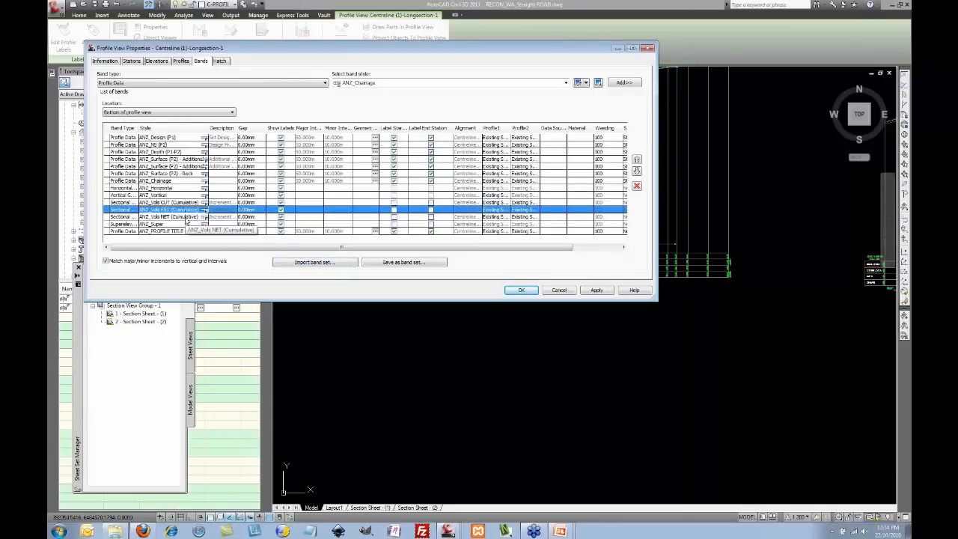
click(186, 218)
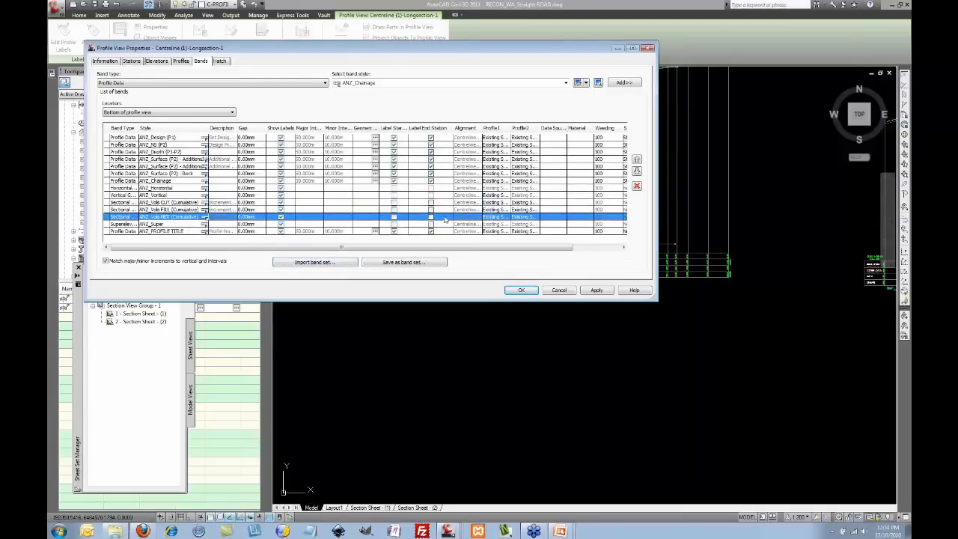
click(525, 211)
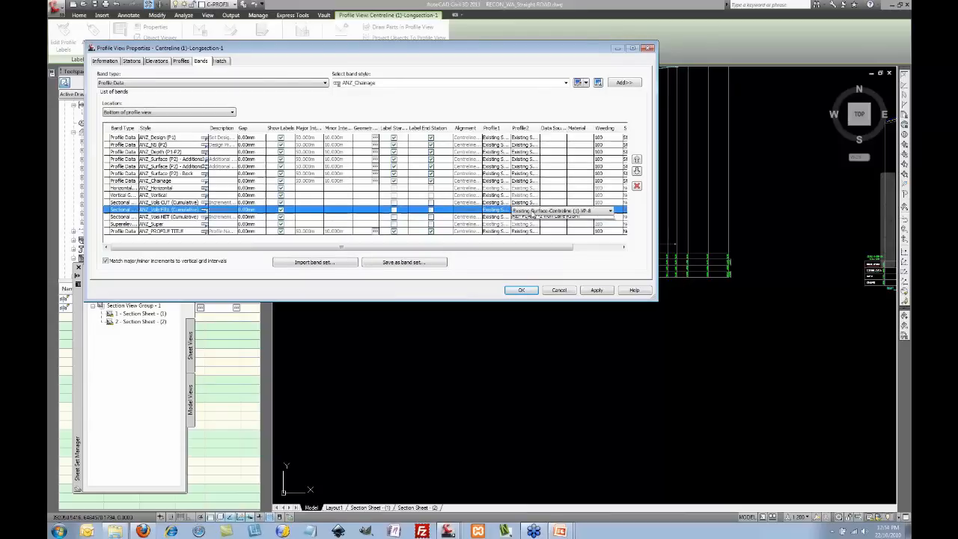
click(533, 212)
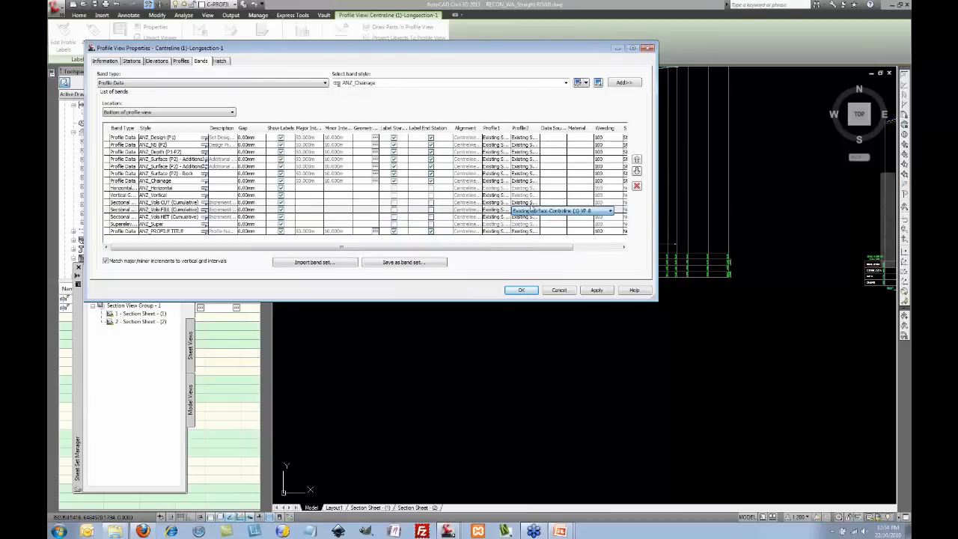
mouse_move(487, 252)
mouse_down()
mouse_move(516, 252)
mouse_move(482, 252)
mouse_up()
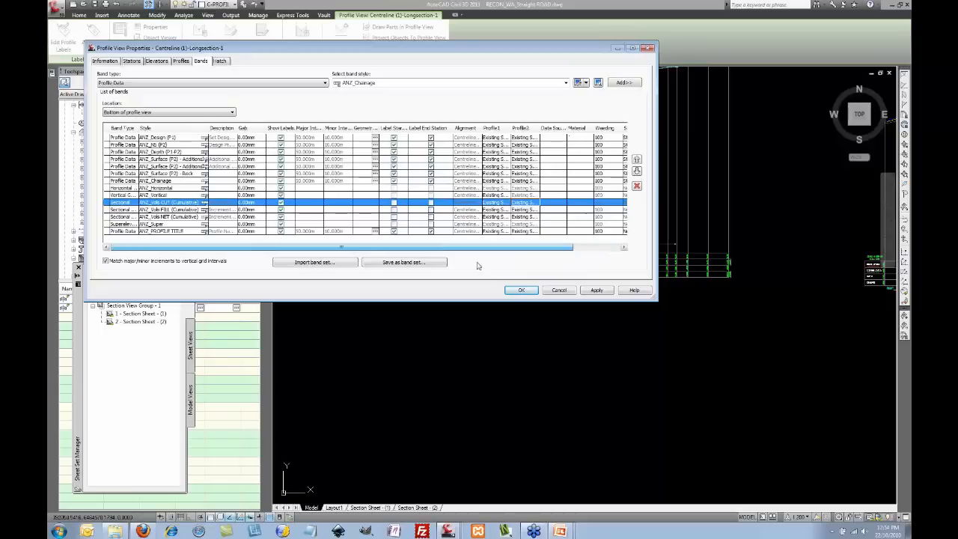
click(522, 290)
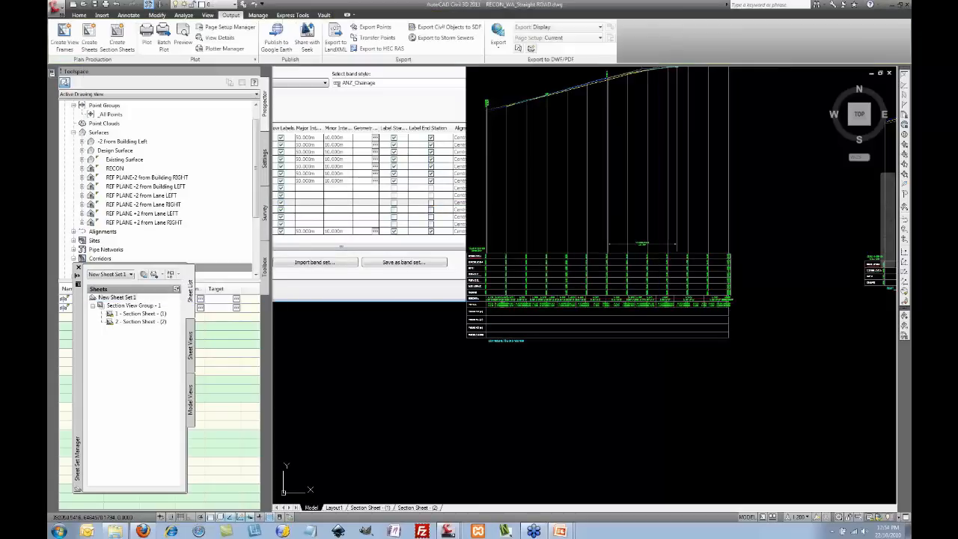
Step: Zoom over the new volume bands, then switch to the slideshow's Agenda slide
scroll(490, 308, up, 6)
scroll(520, 263, up, 3)
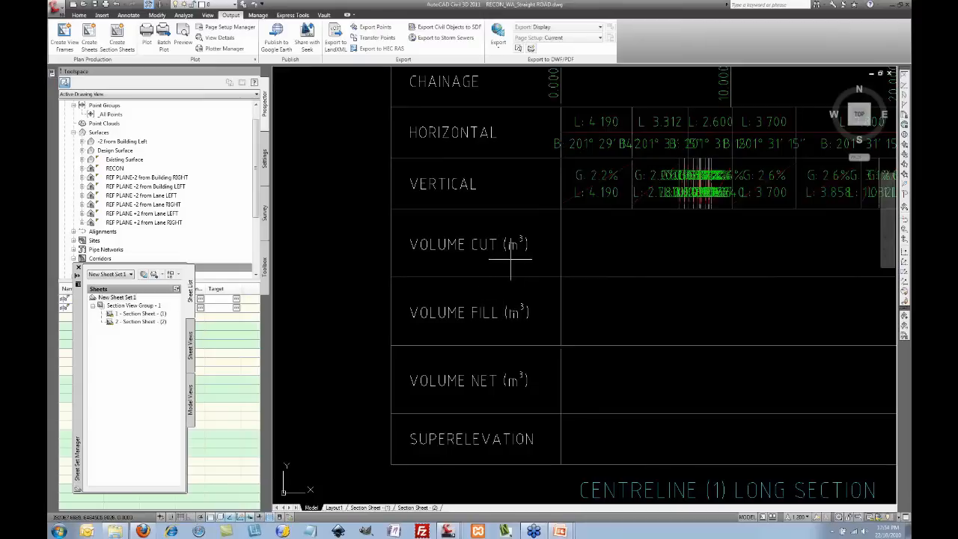
scroll(492, 258, down, 3)
scroll(497, 264, down, 3)
scroll(499, 263, down, 3)
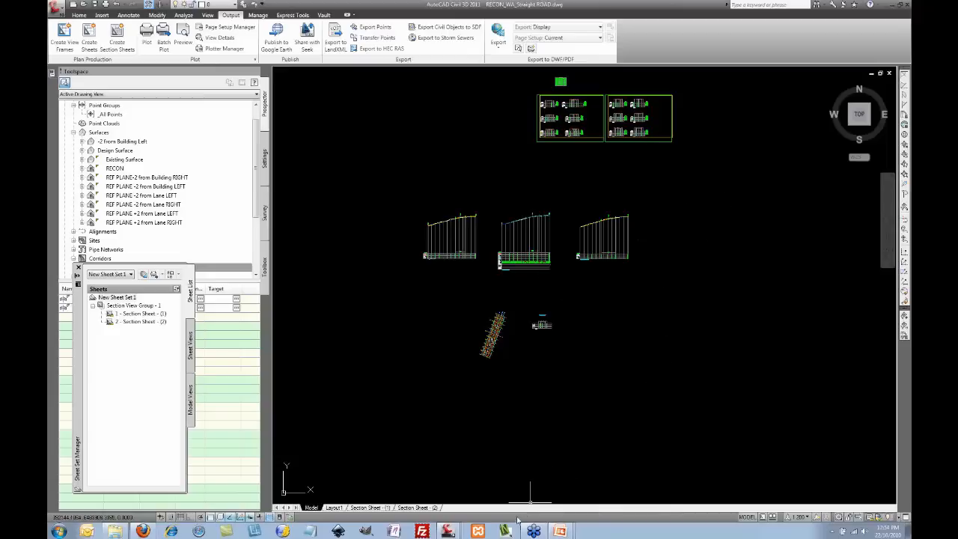
click(561, 512)
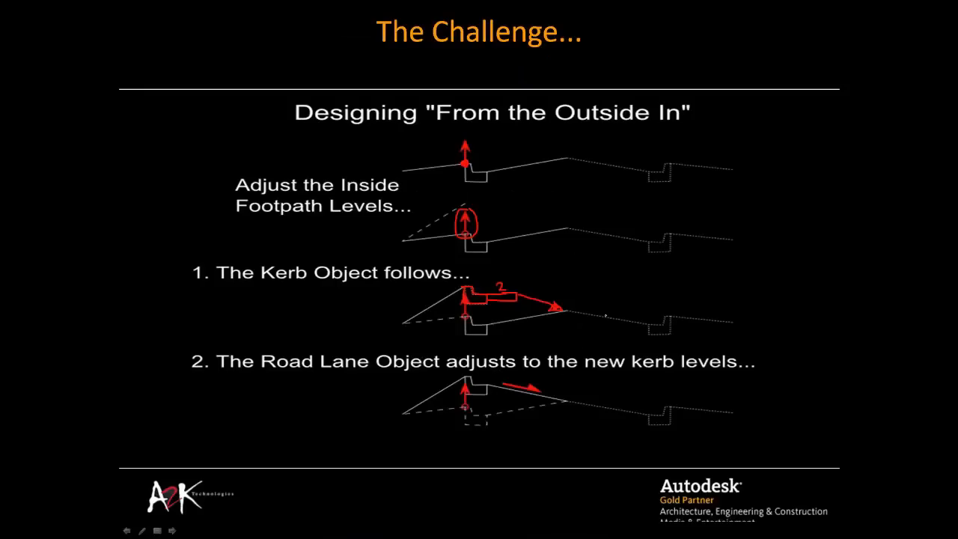
key(Right)
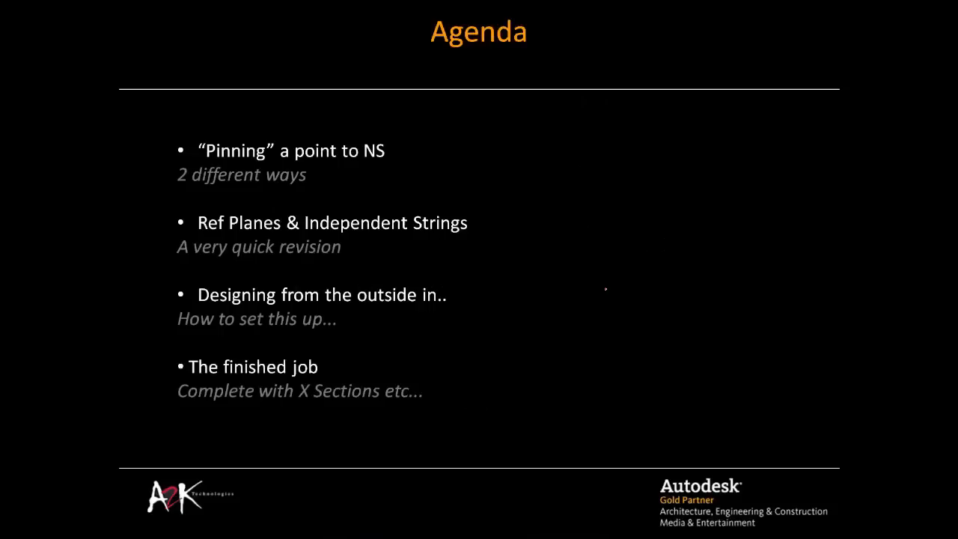